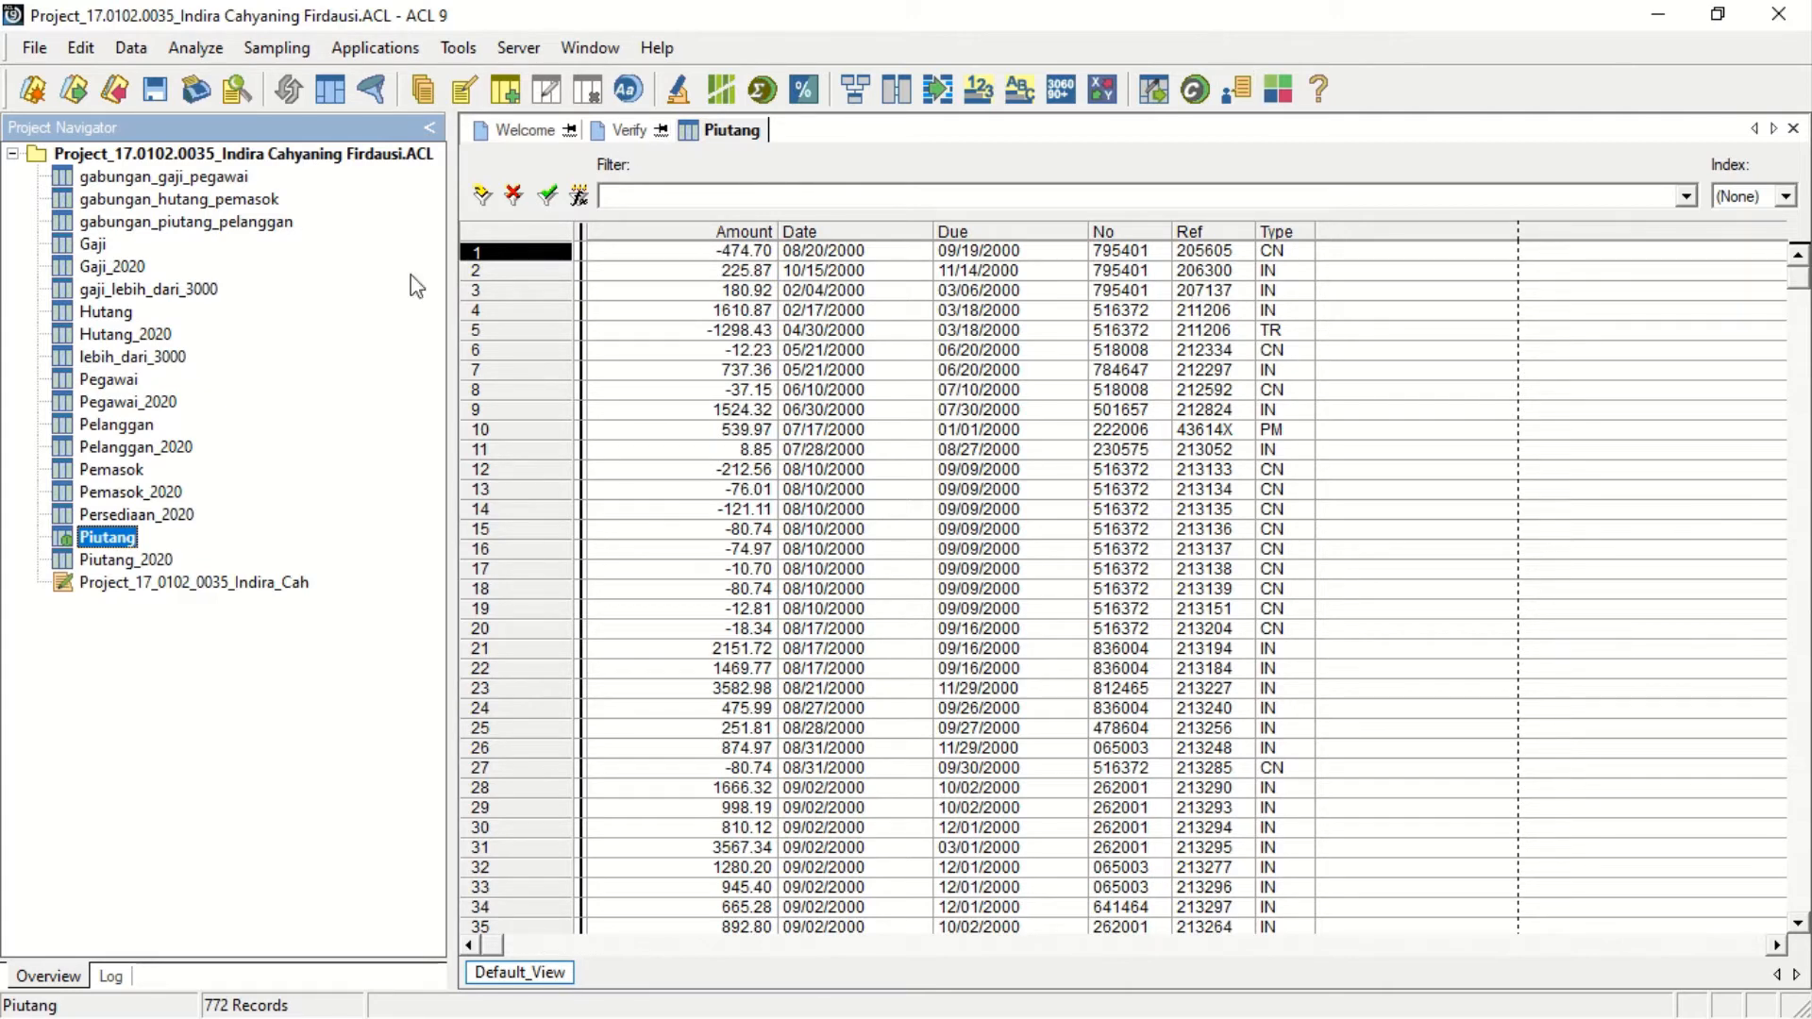
Open the Gaji table and verify the data validity of all its fields.
double_click(78, 249)
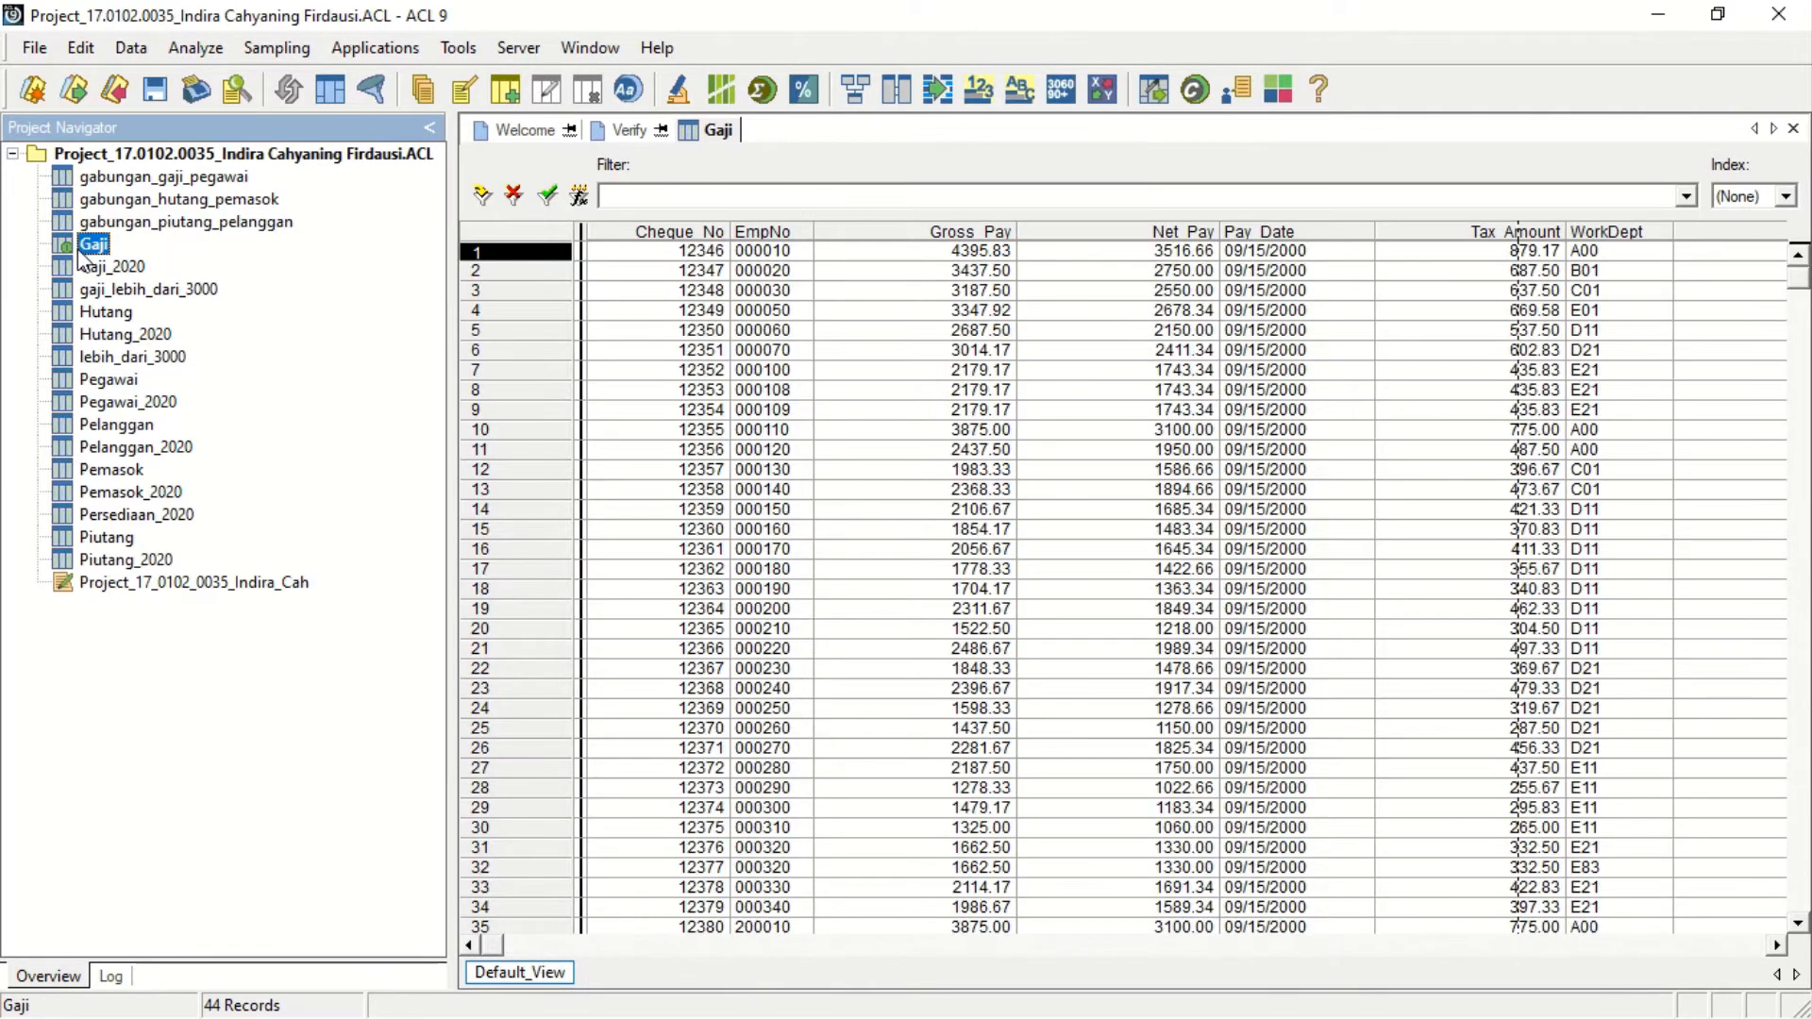
click(131, 52)
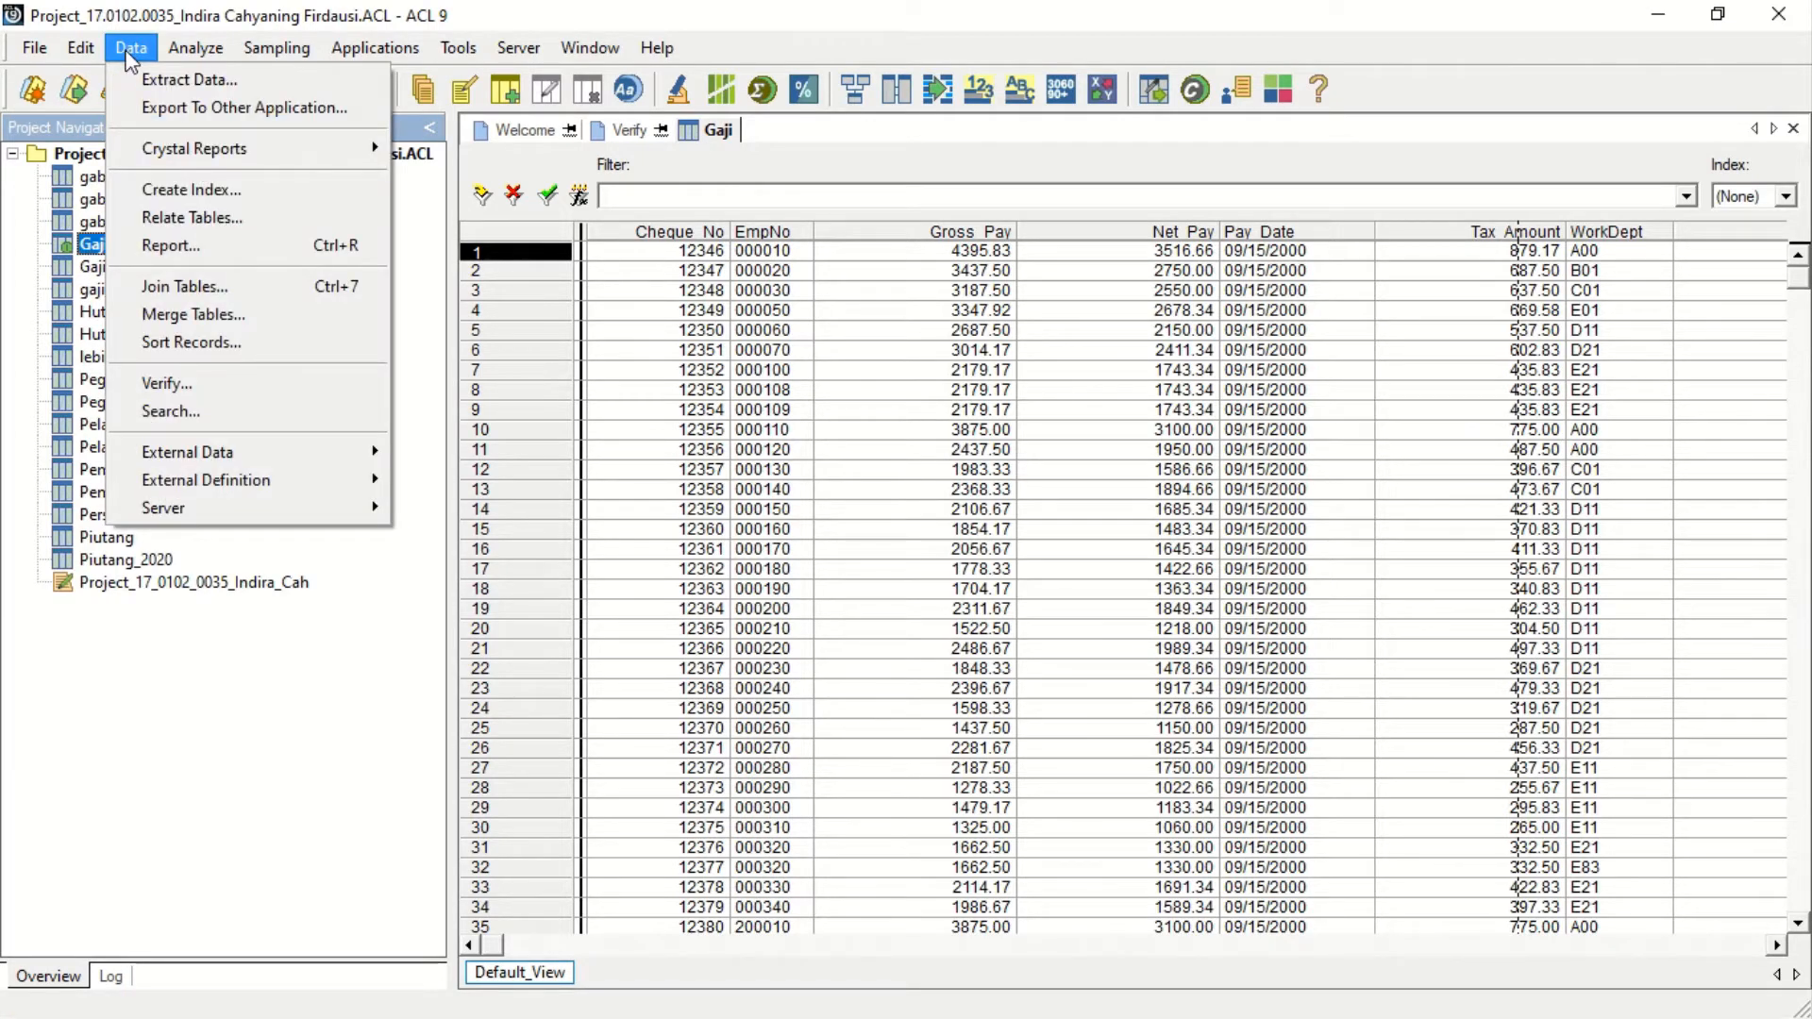
click(217, 385)
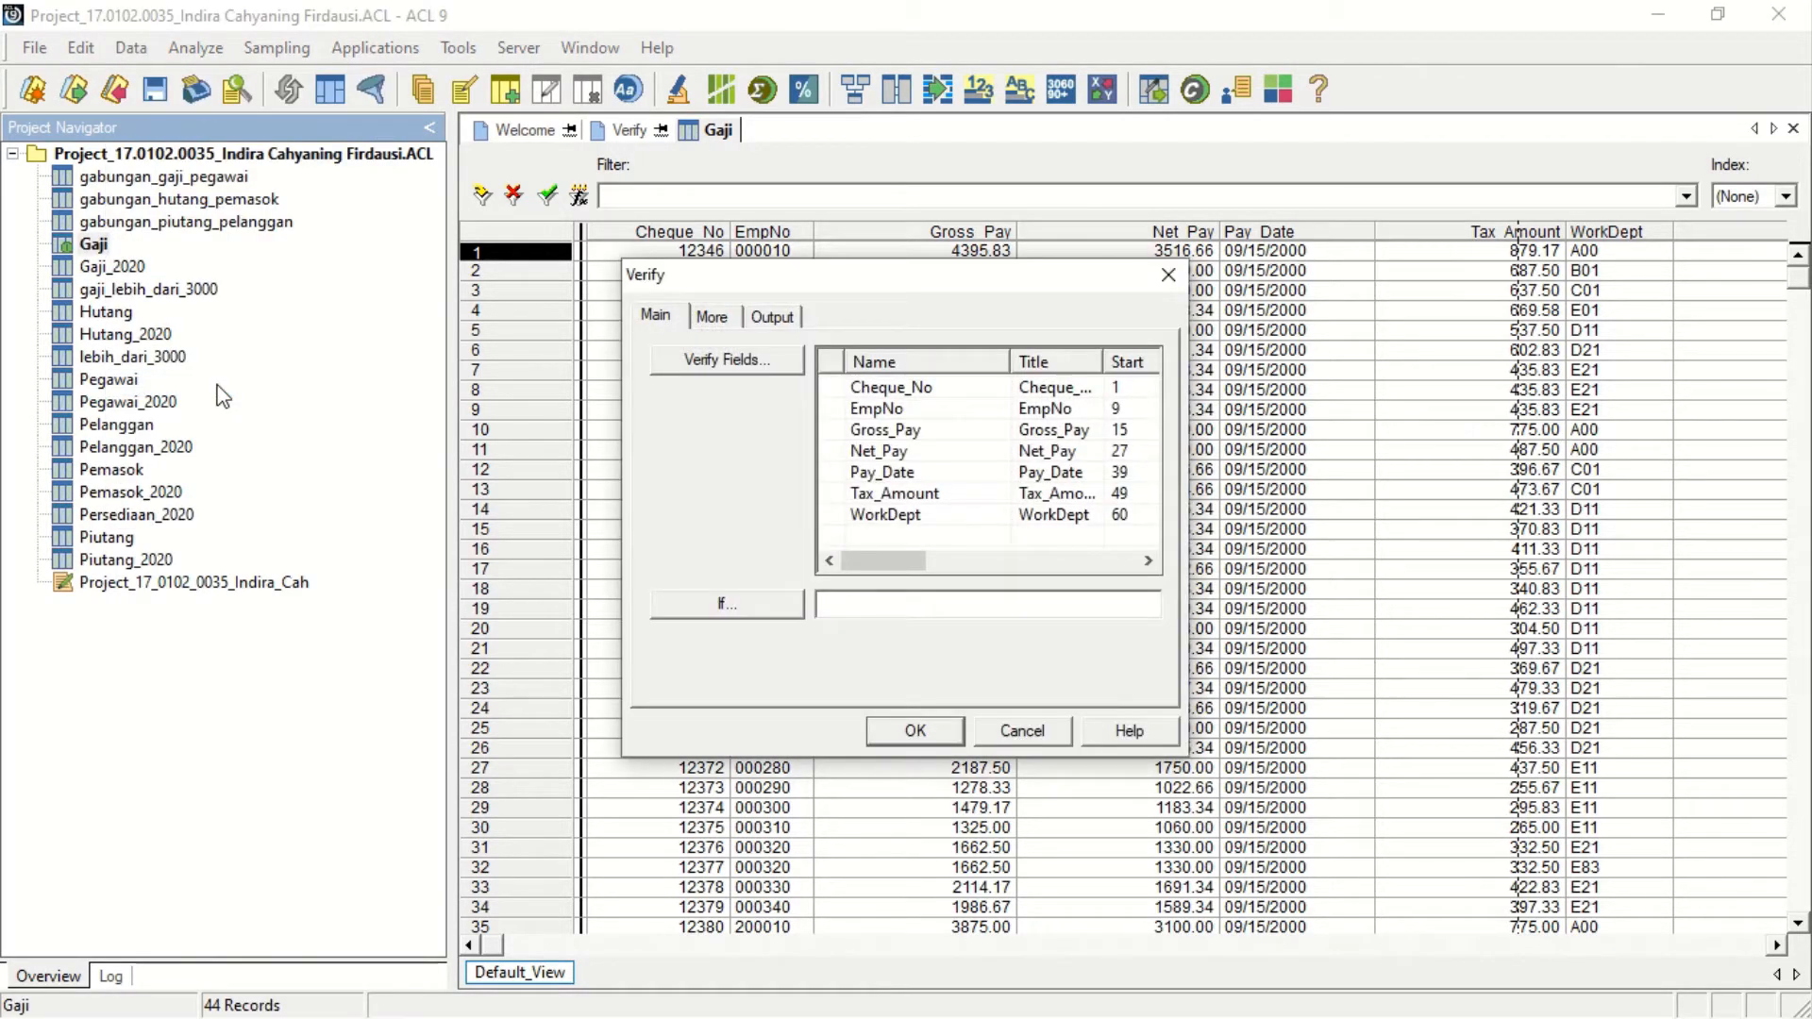
click(693, 362)
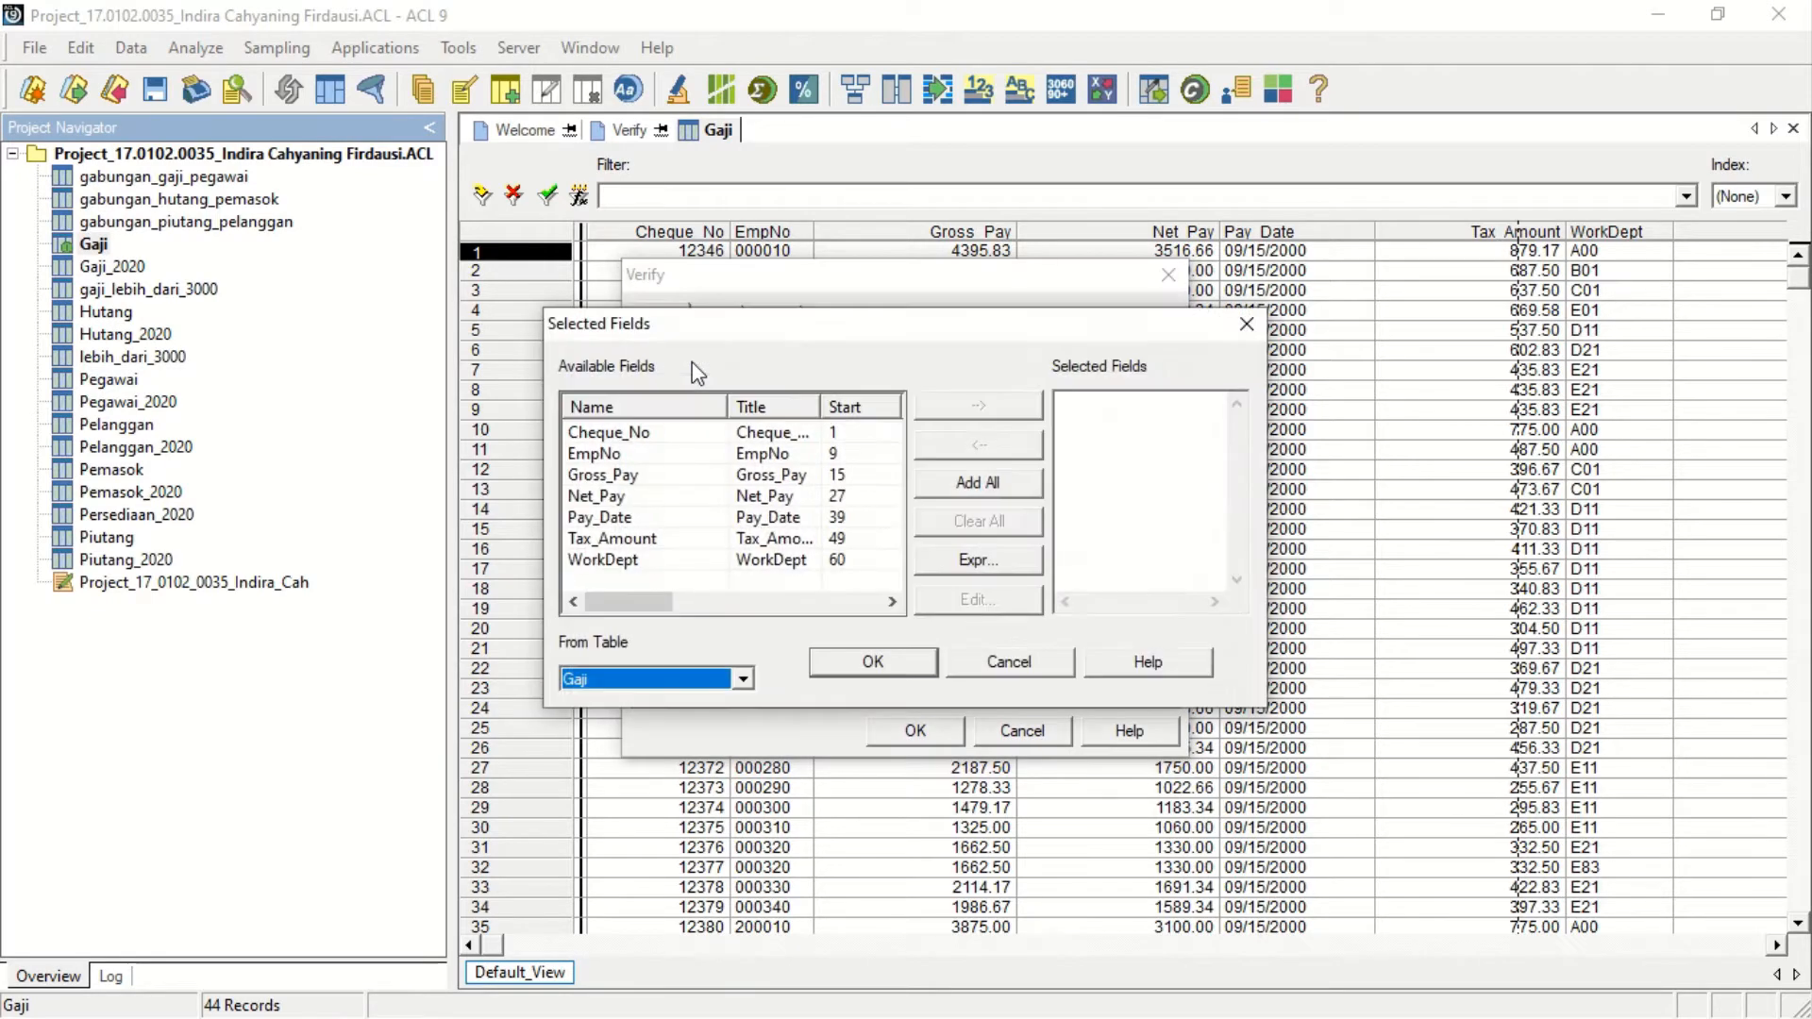
click(1019, 485)
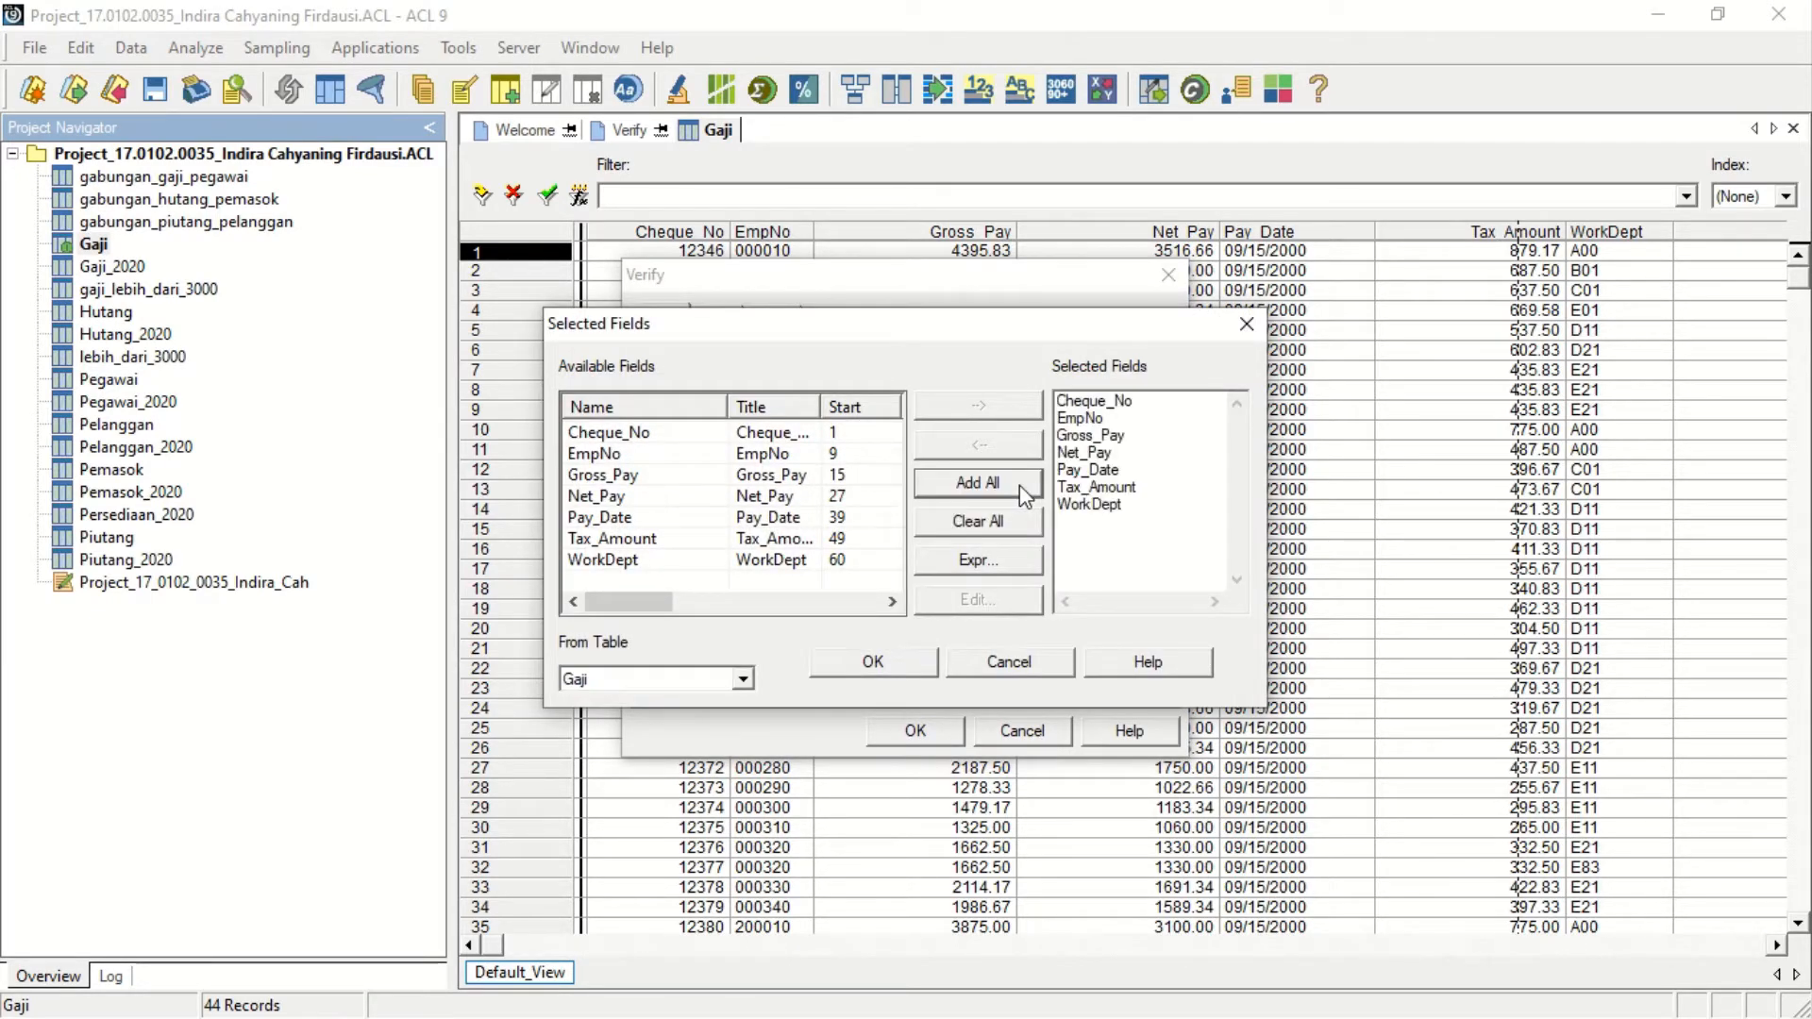
click(873, 660)
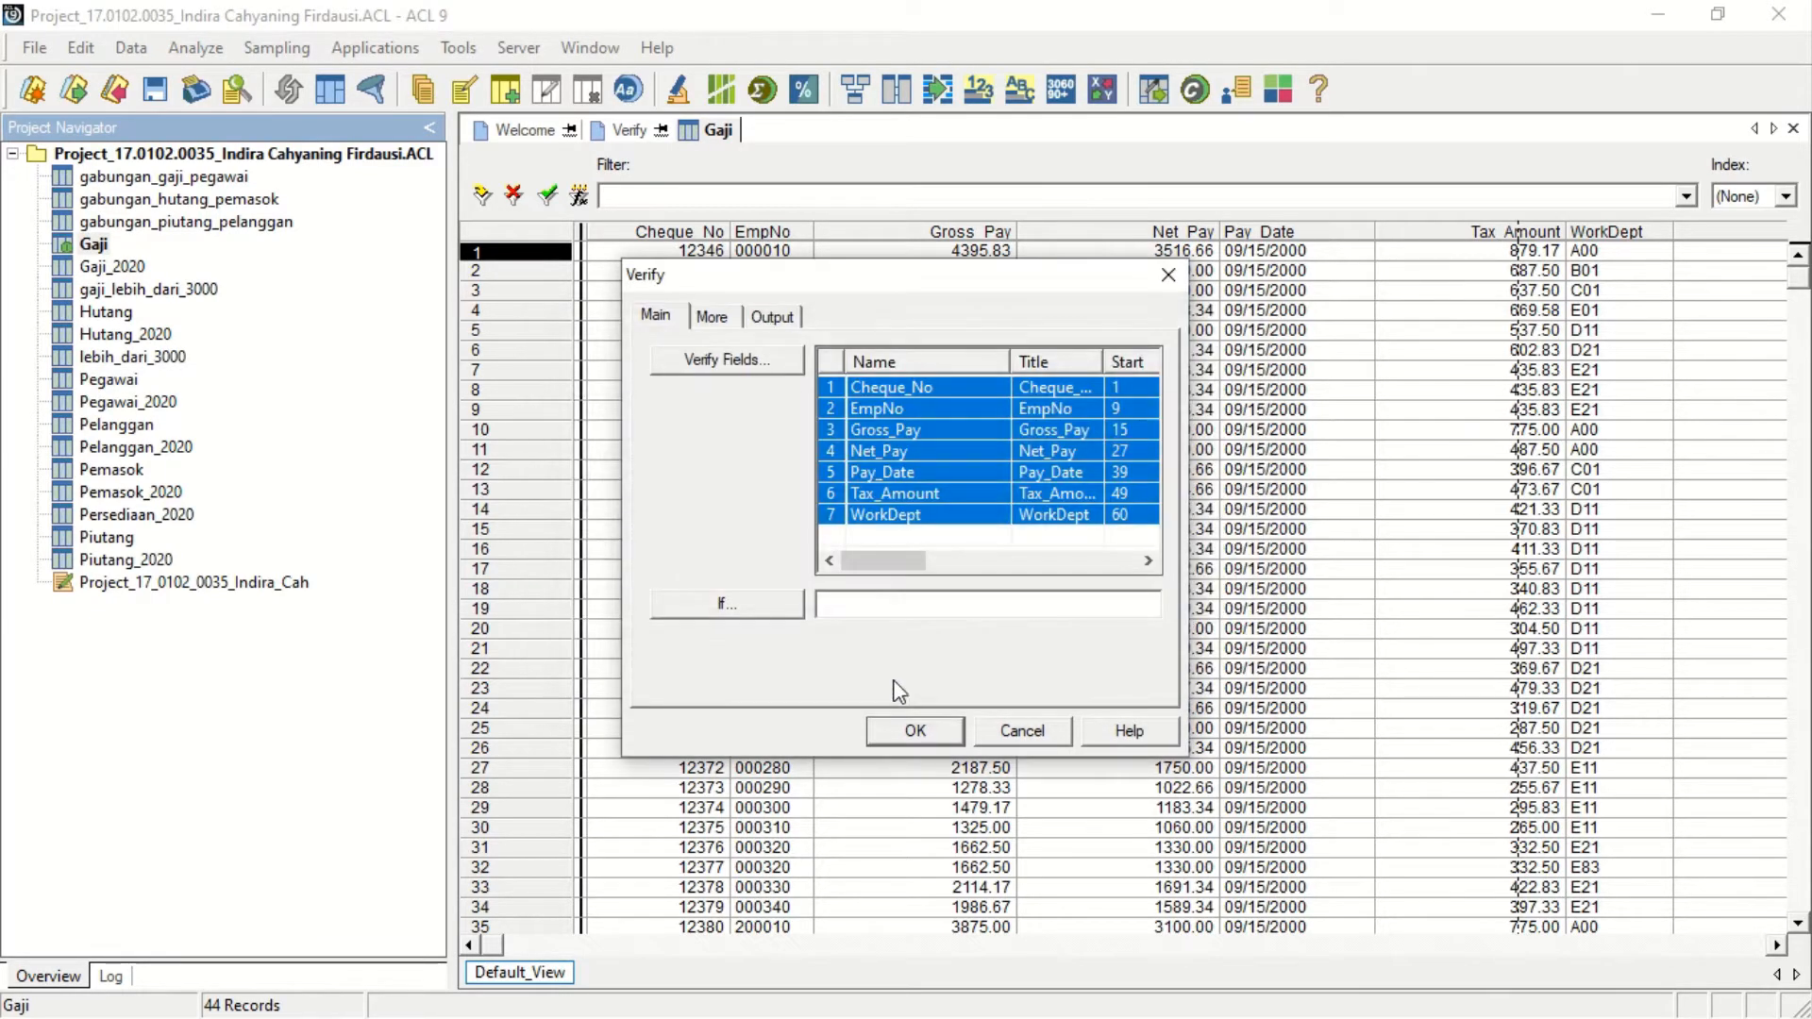
click(913, 732)
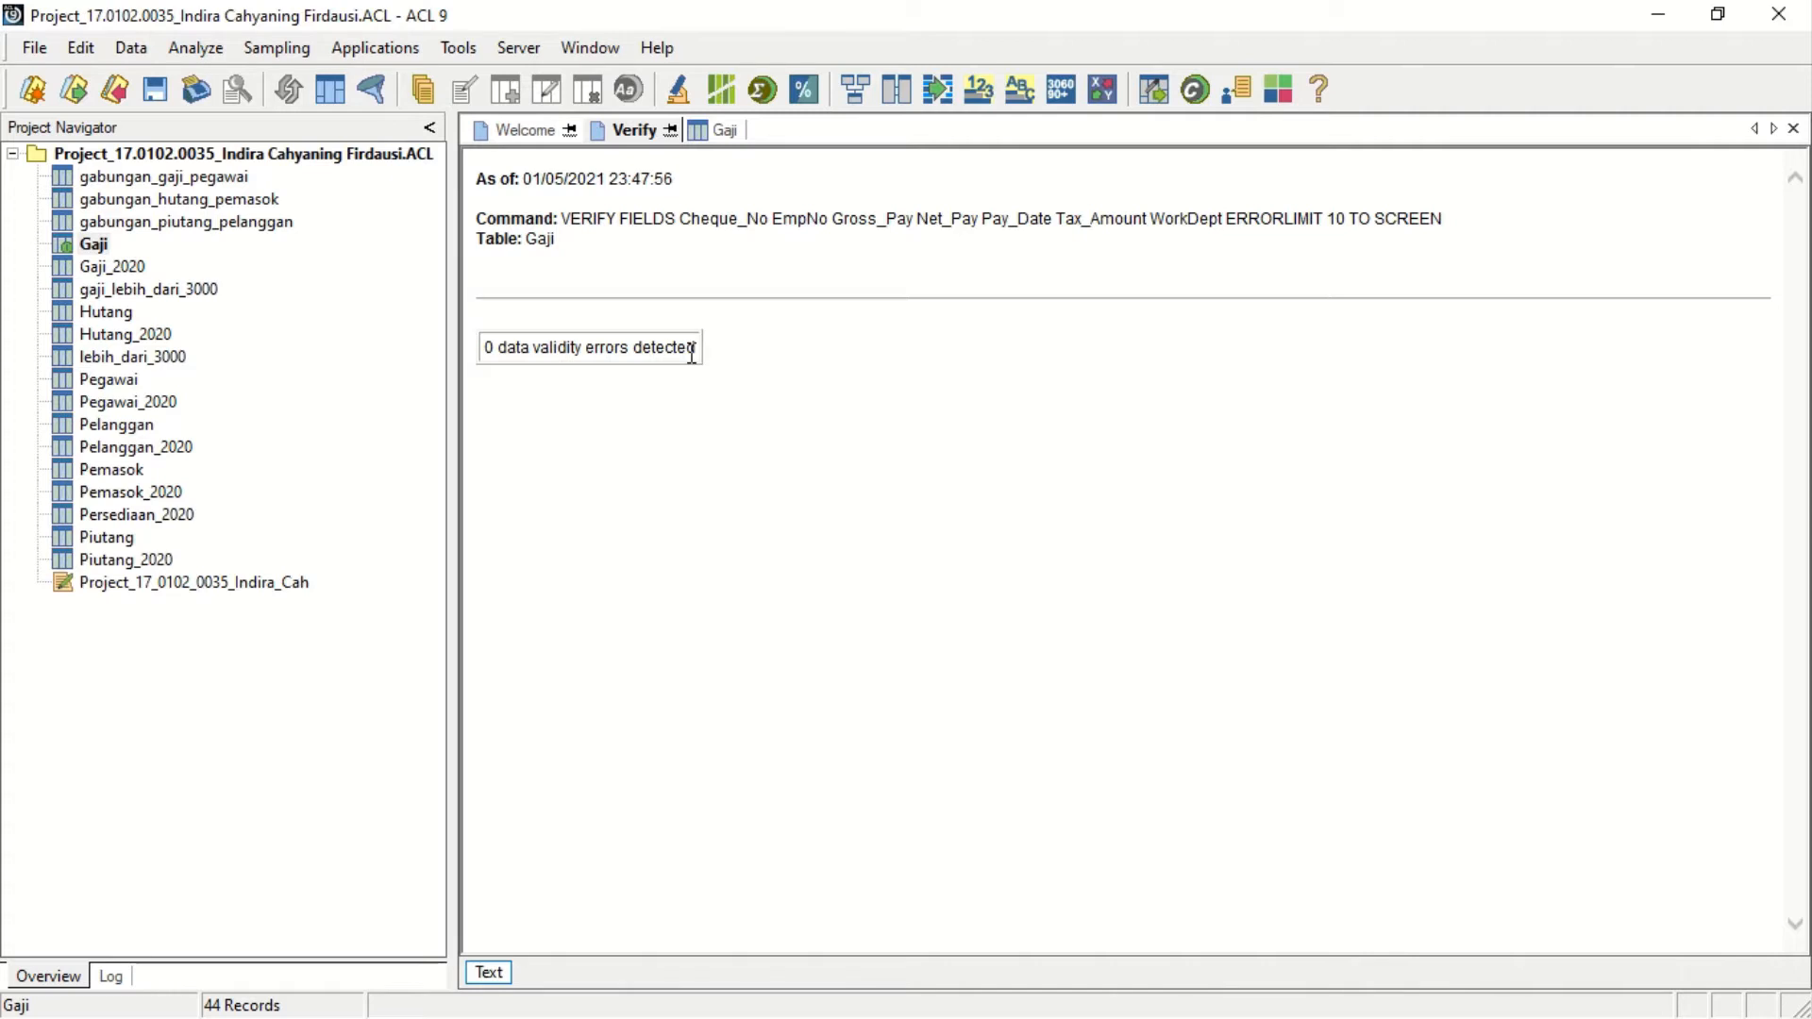
click(131, 313)
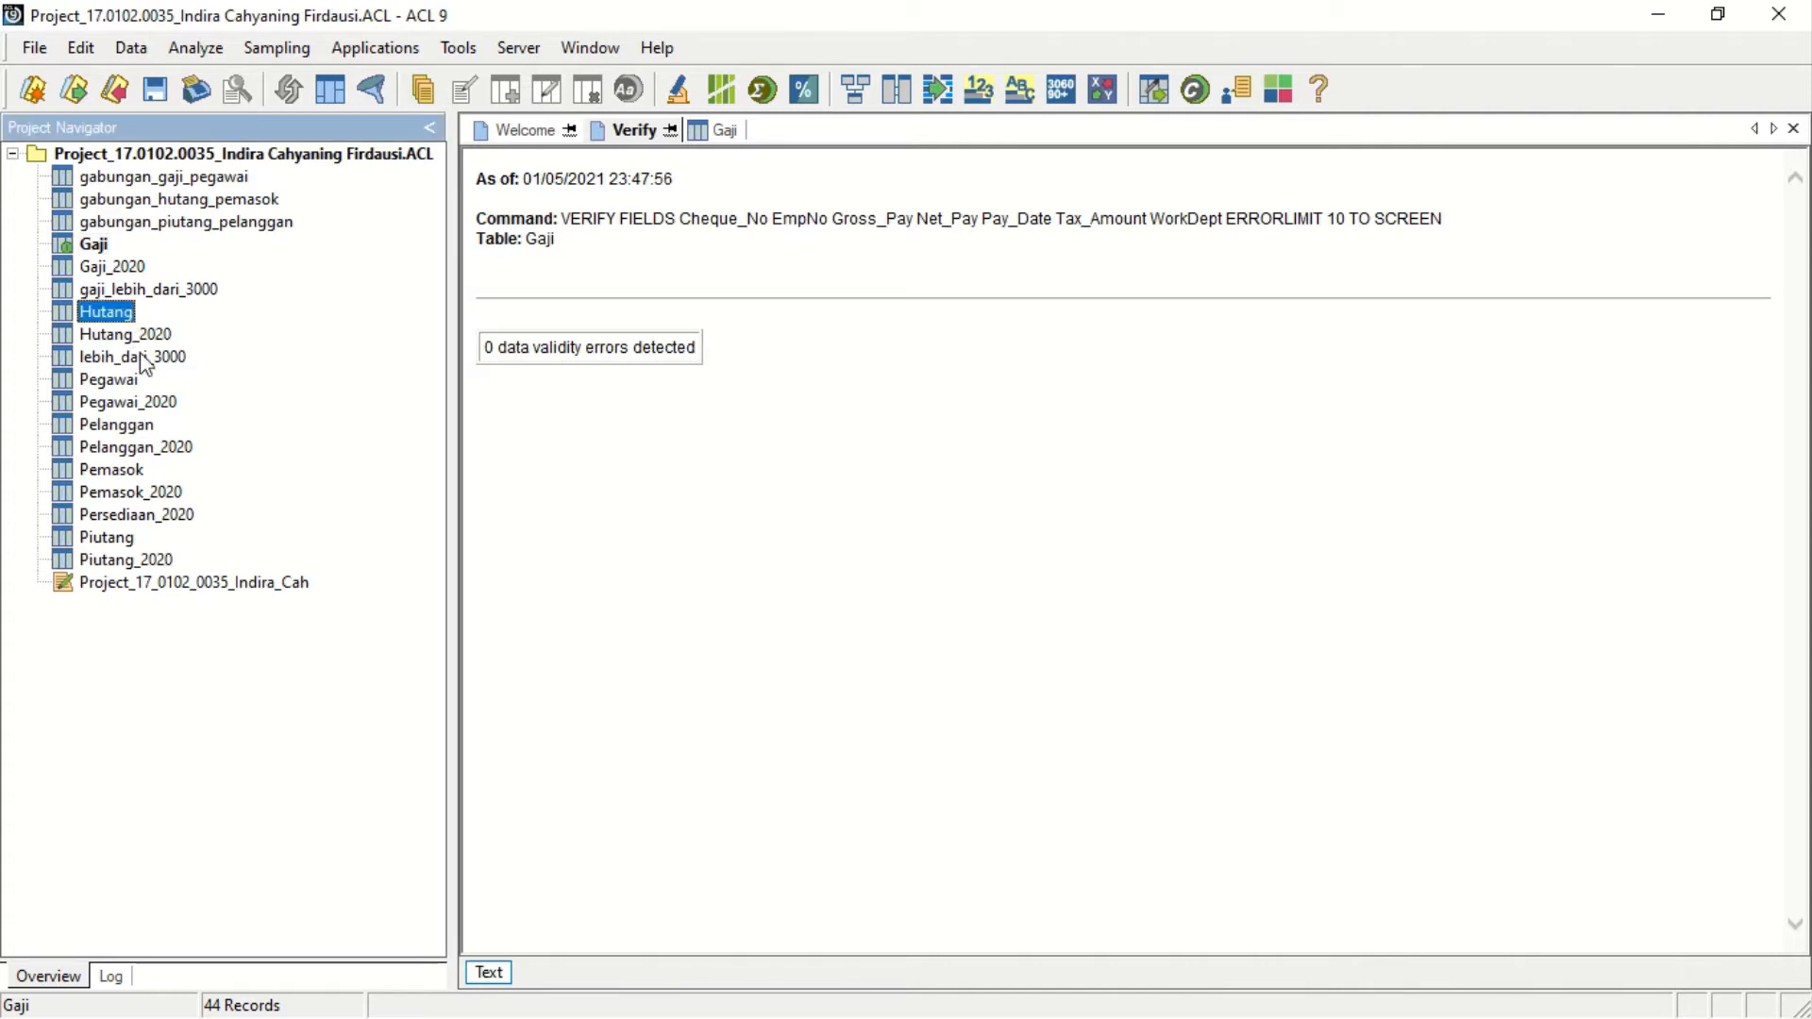
click(131, 382)
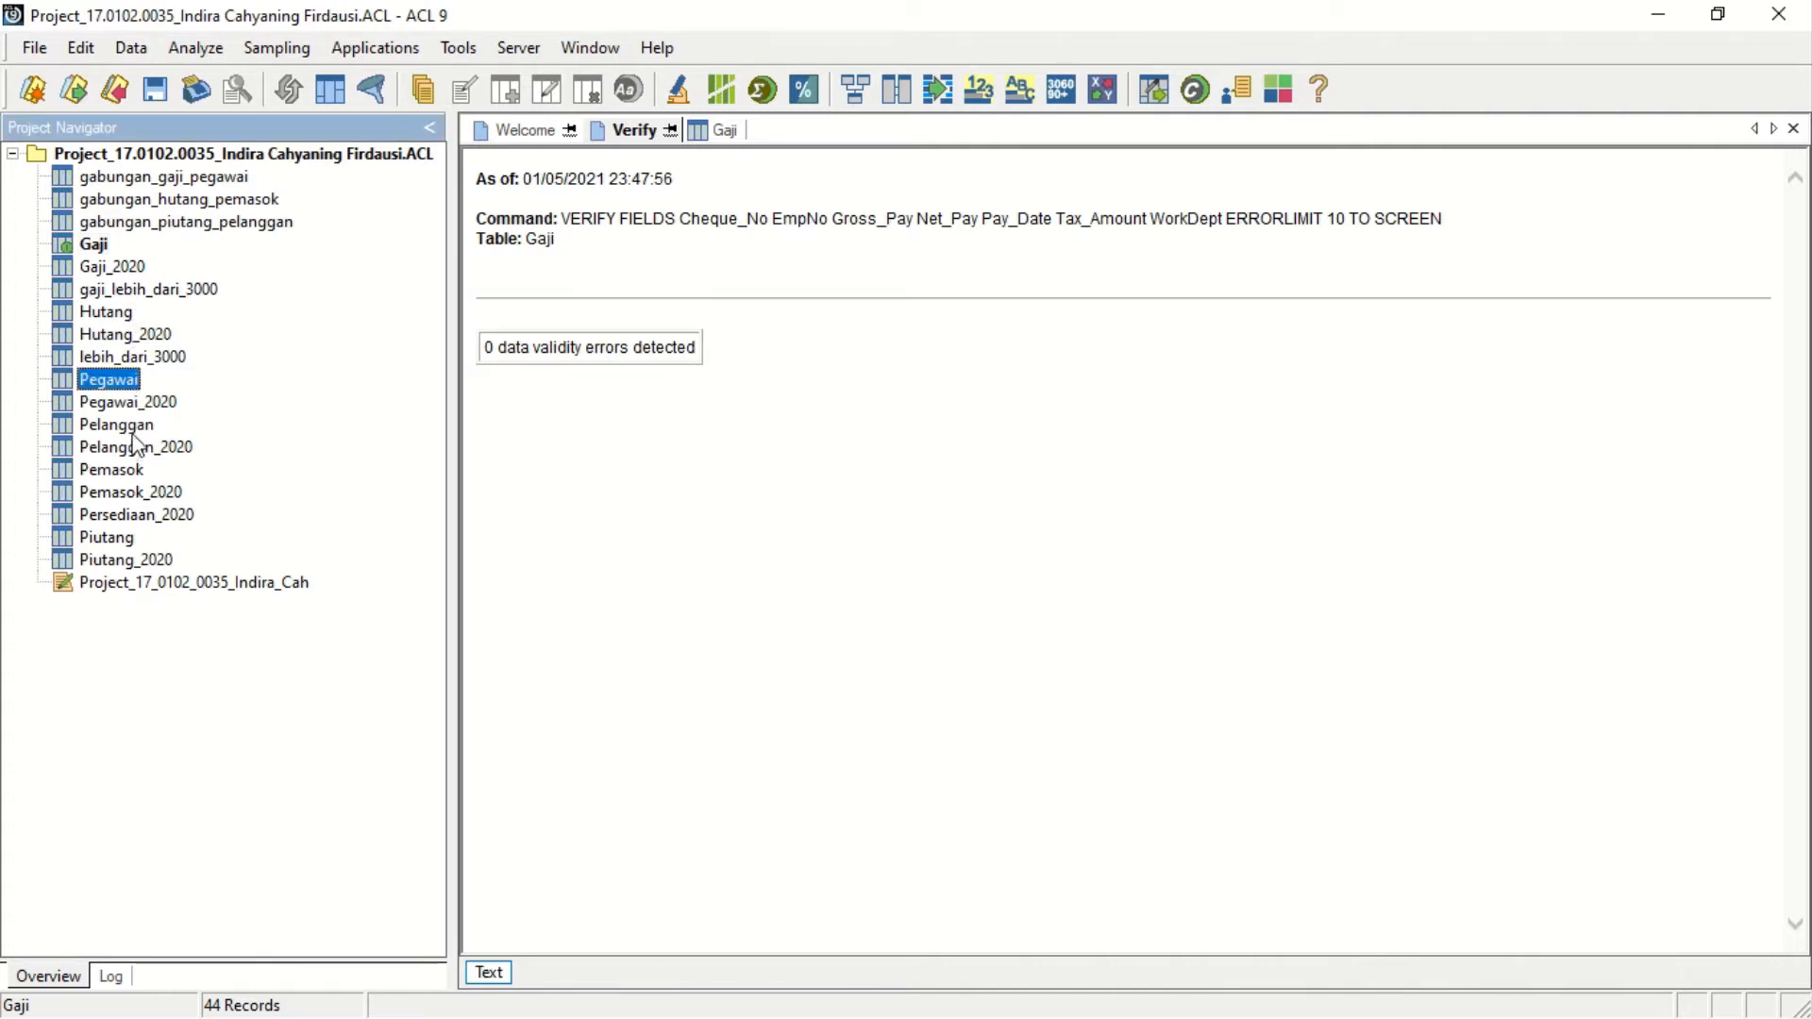
click(134, 426)
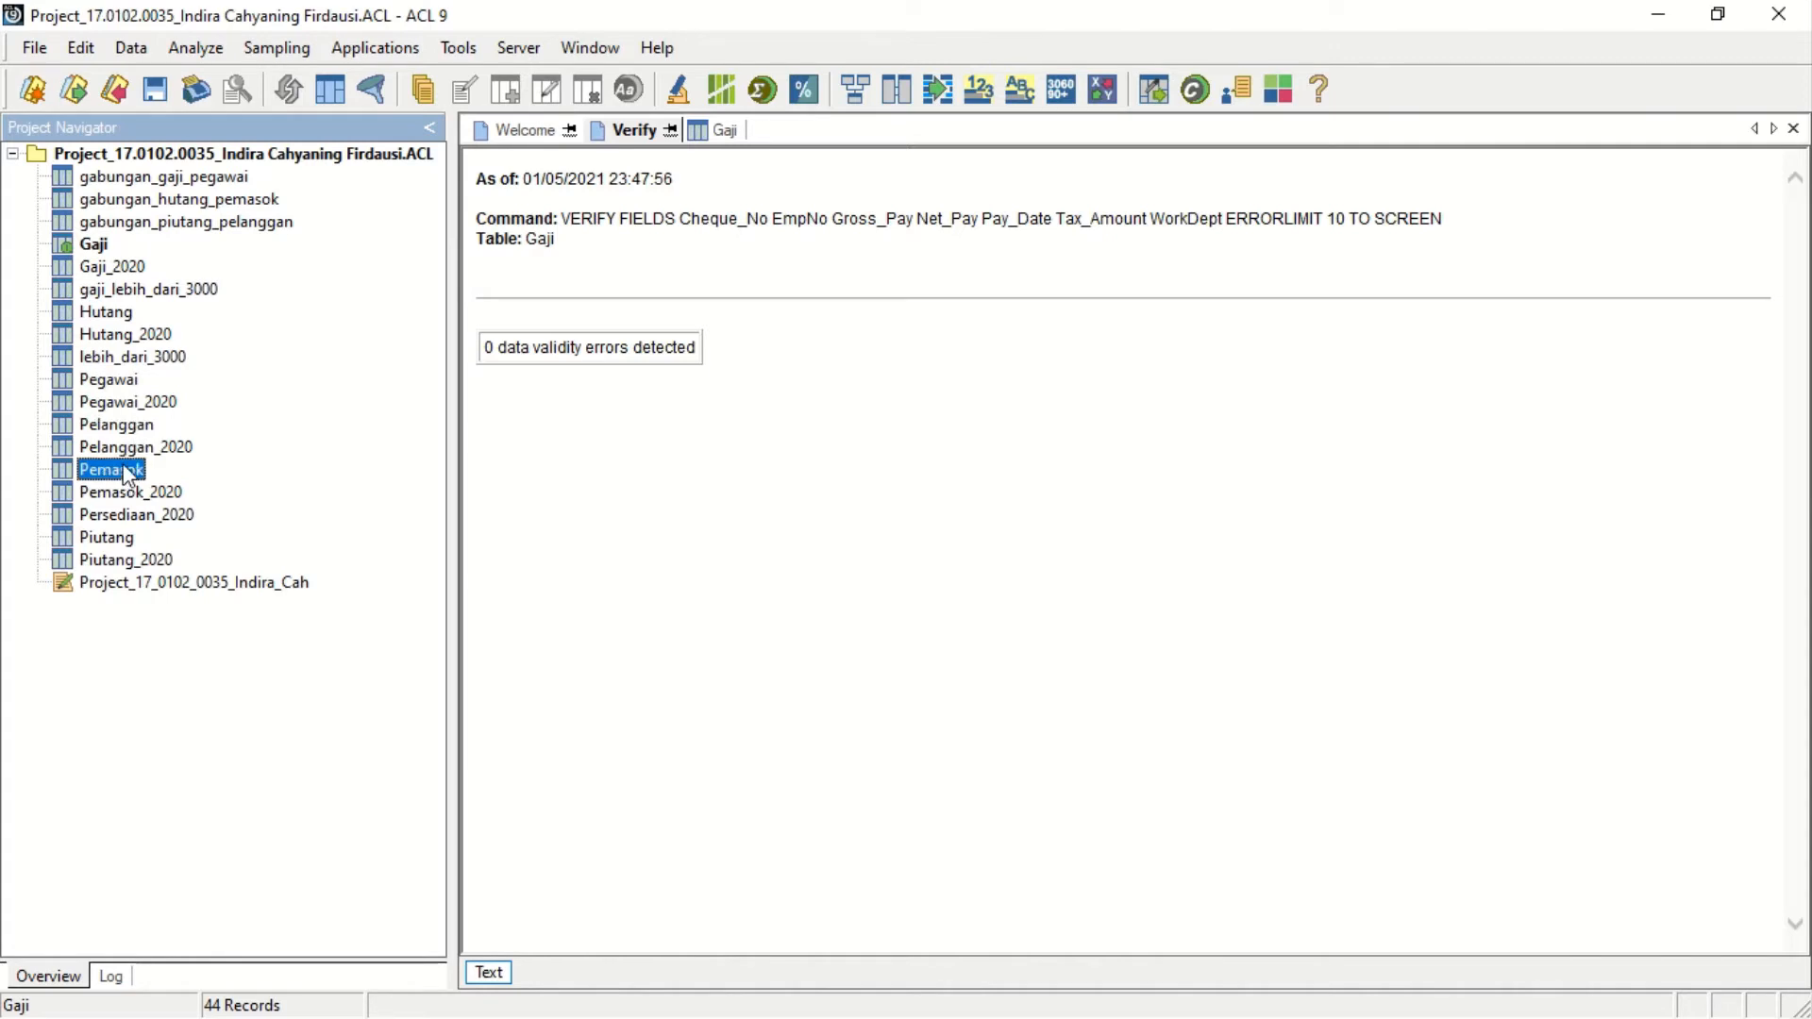
click(133, 515)
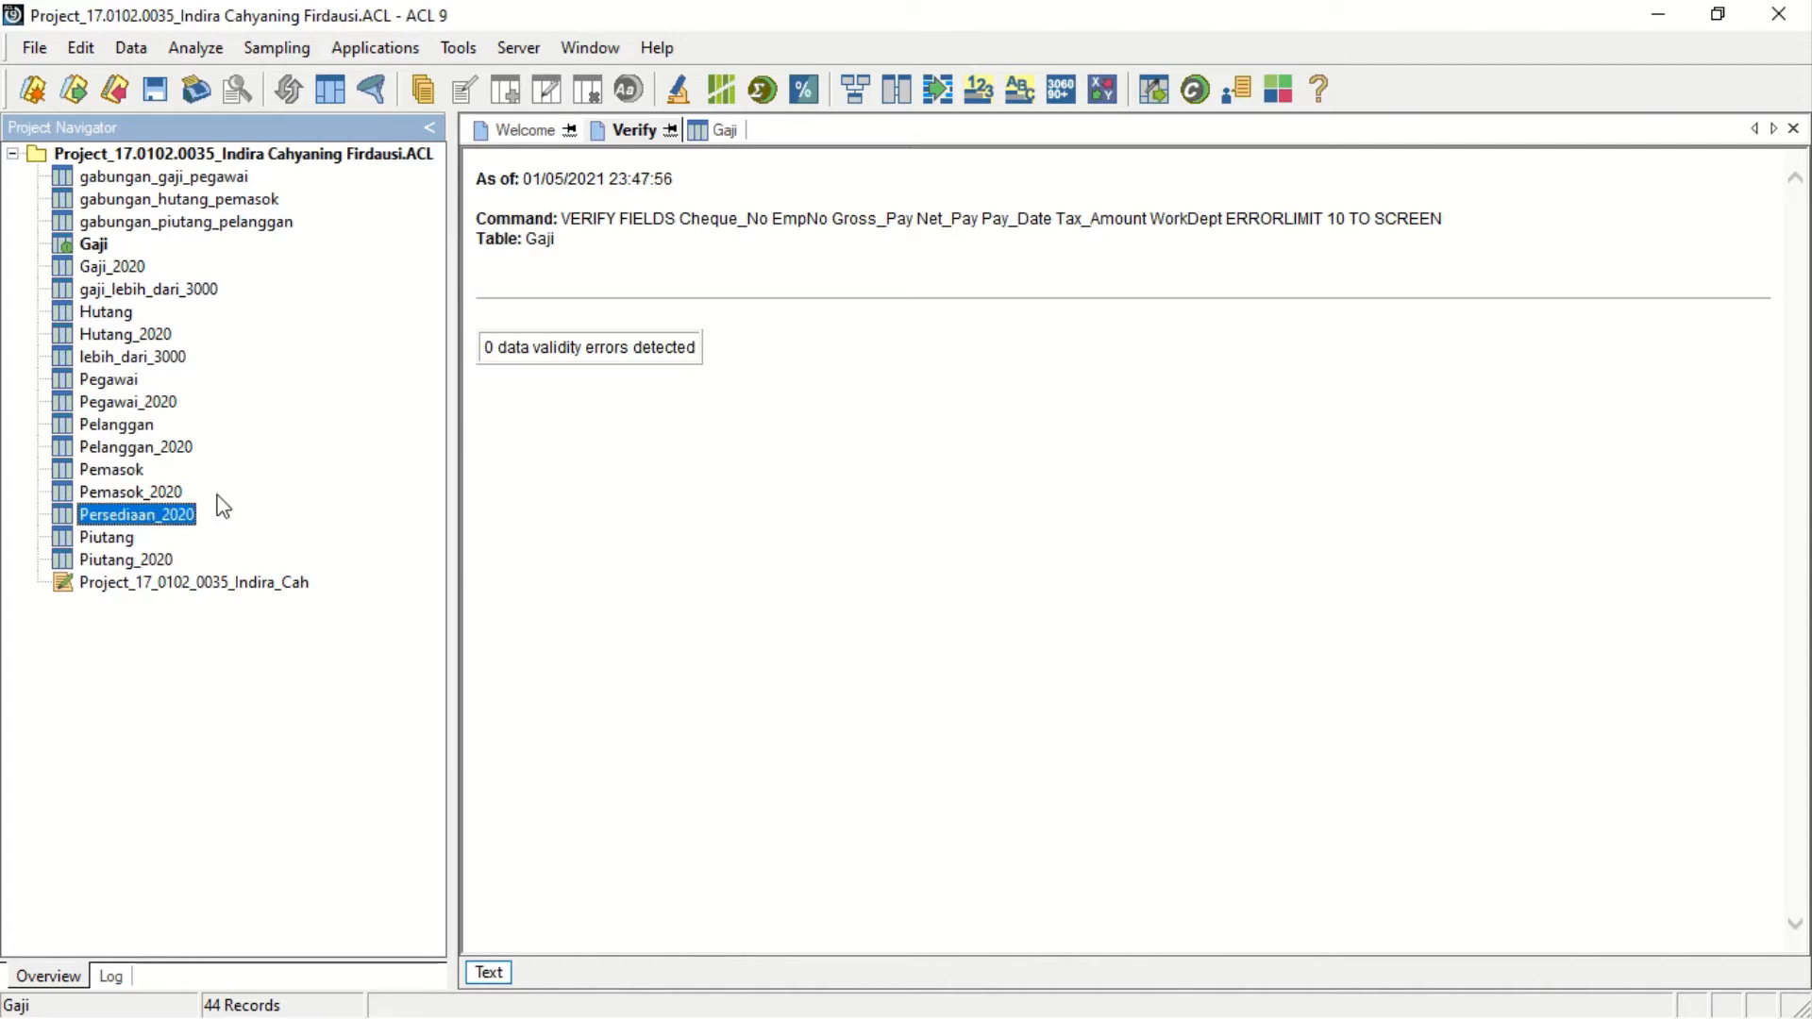
mouse_move(783, 7)
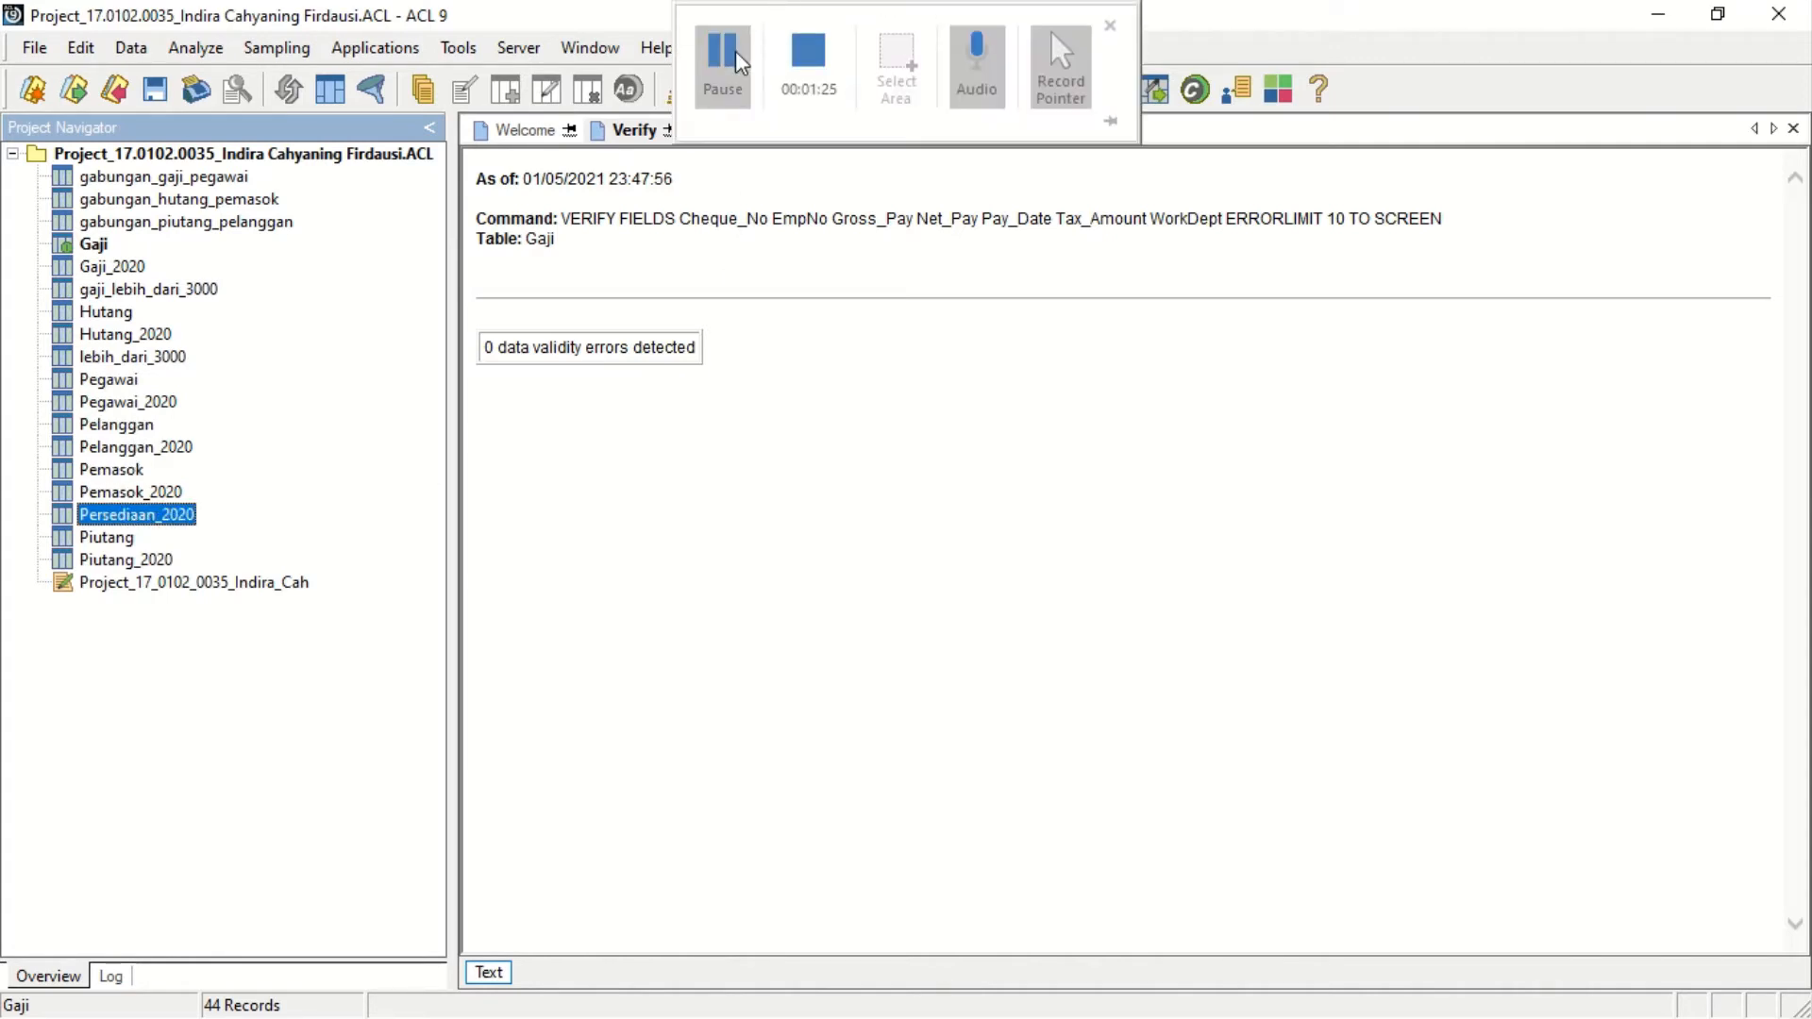
click(734, 51)
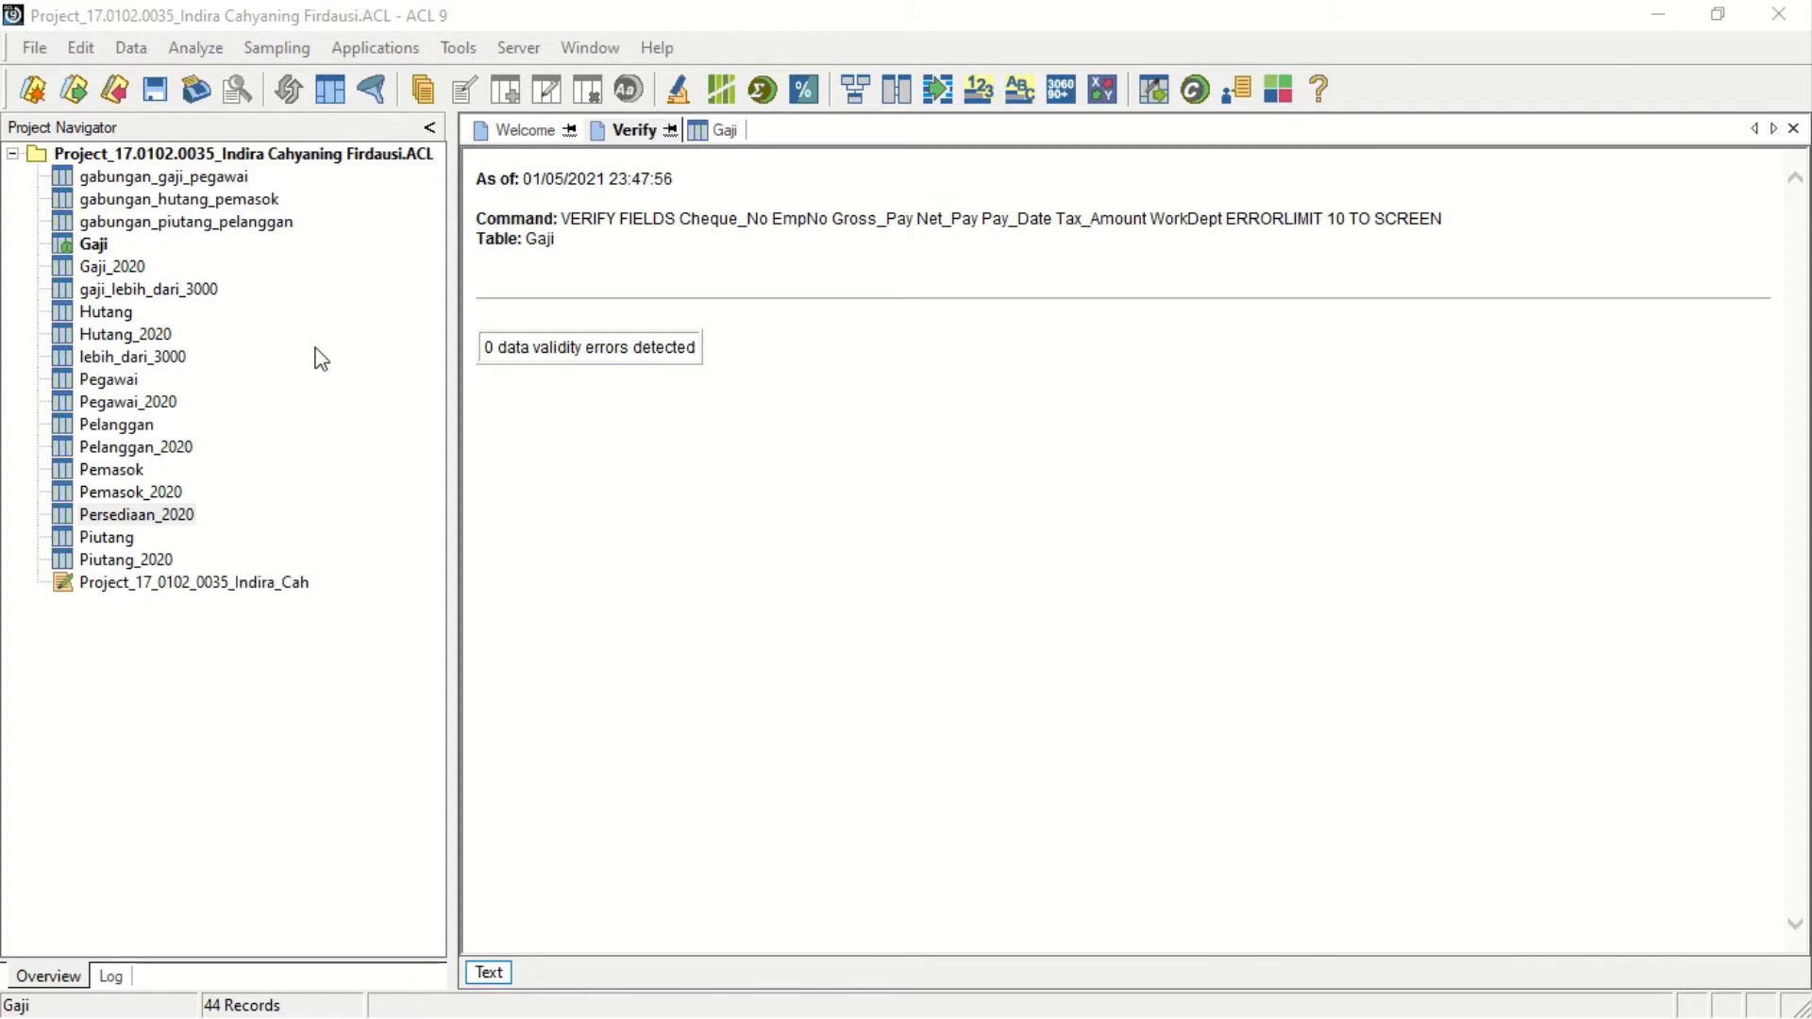
Open the Hutang_2020 table and apply the view filter Invoice_No = 237541, checking the expression's validity first.
double_click(124, 336)
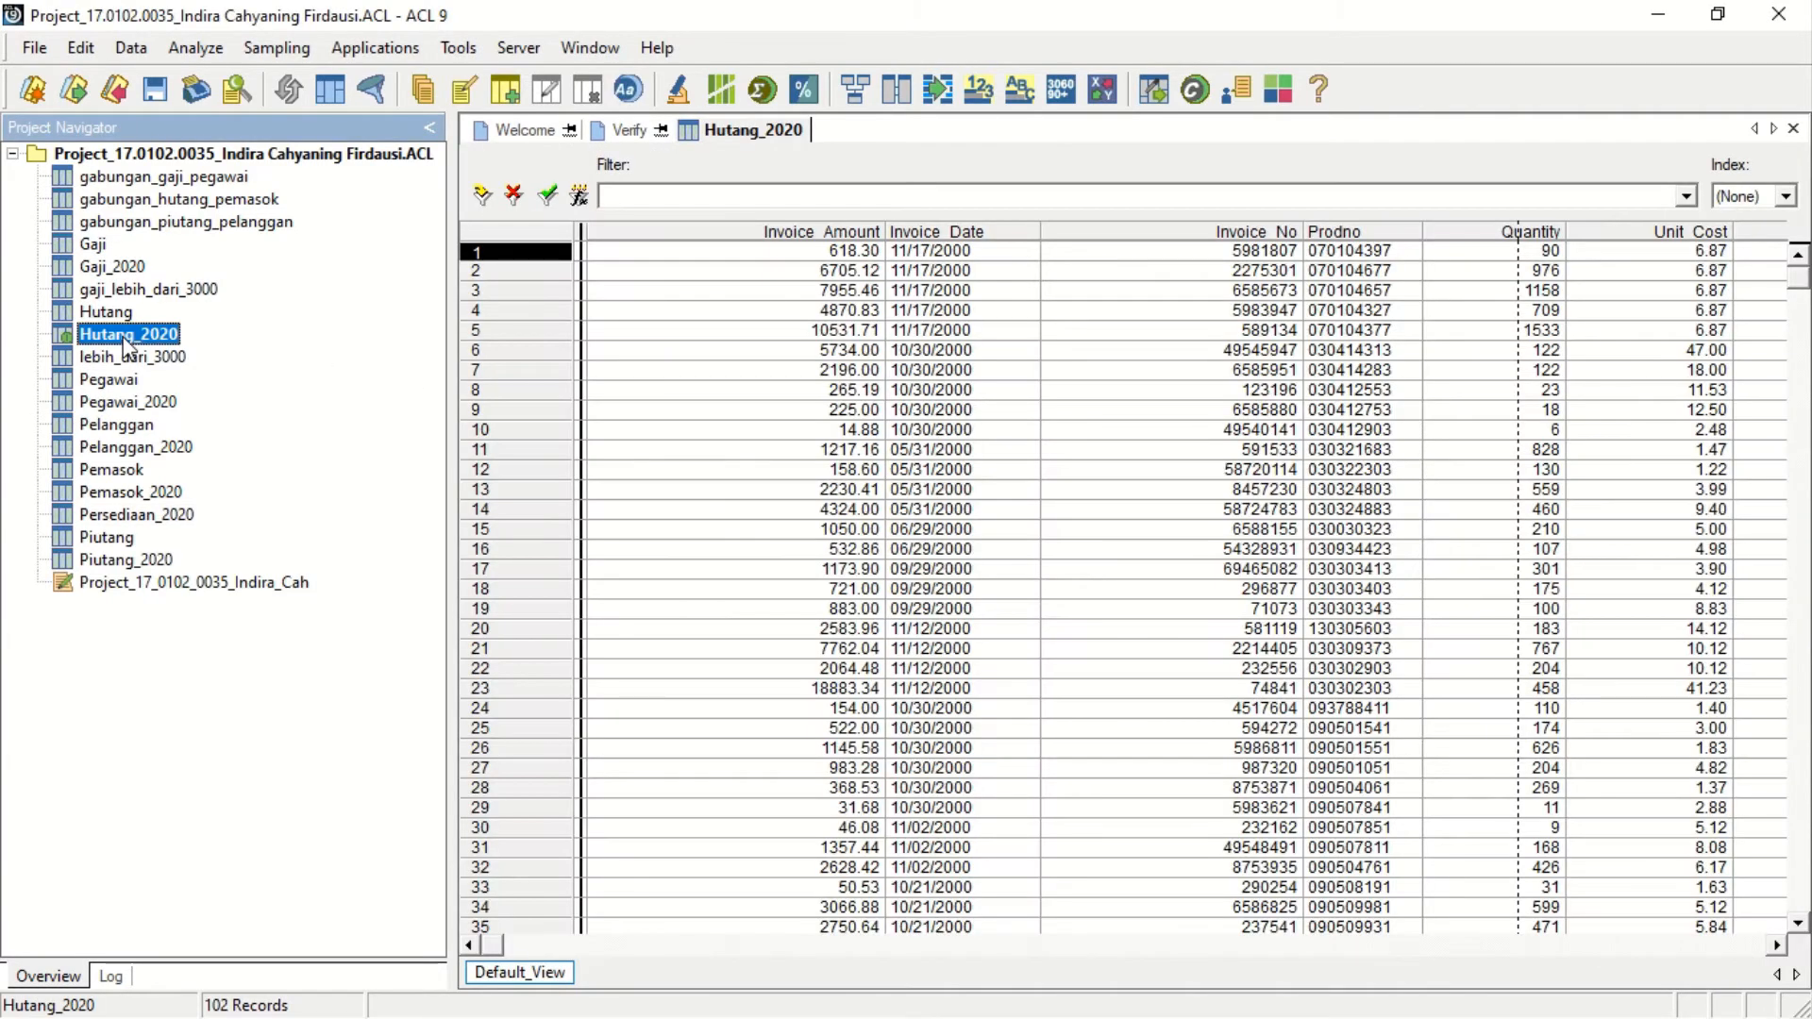
click(581, 196)
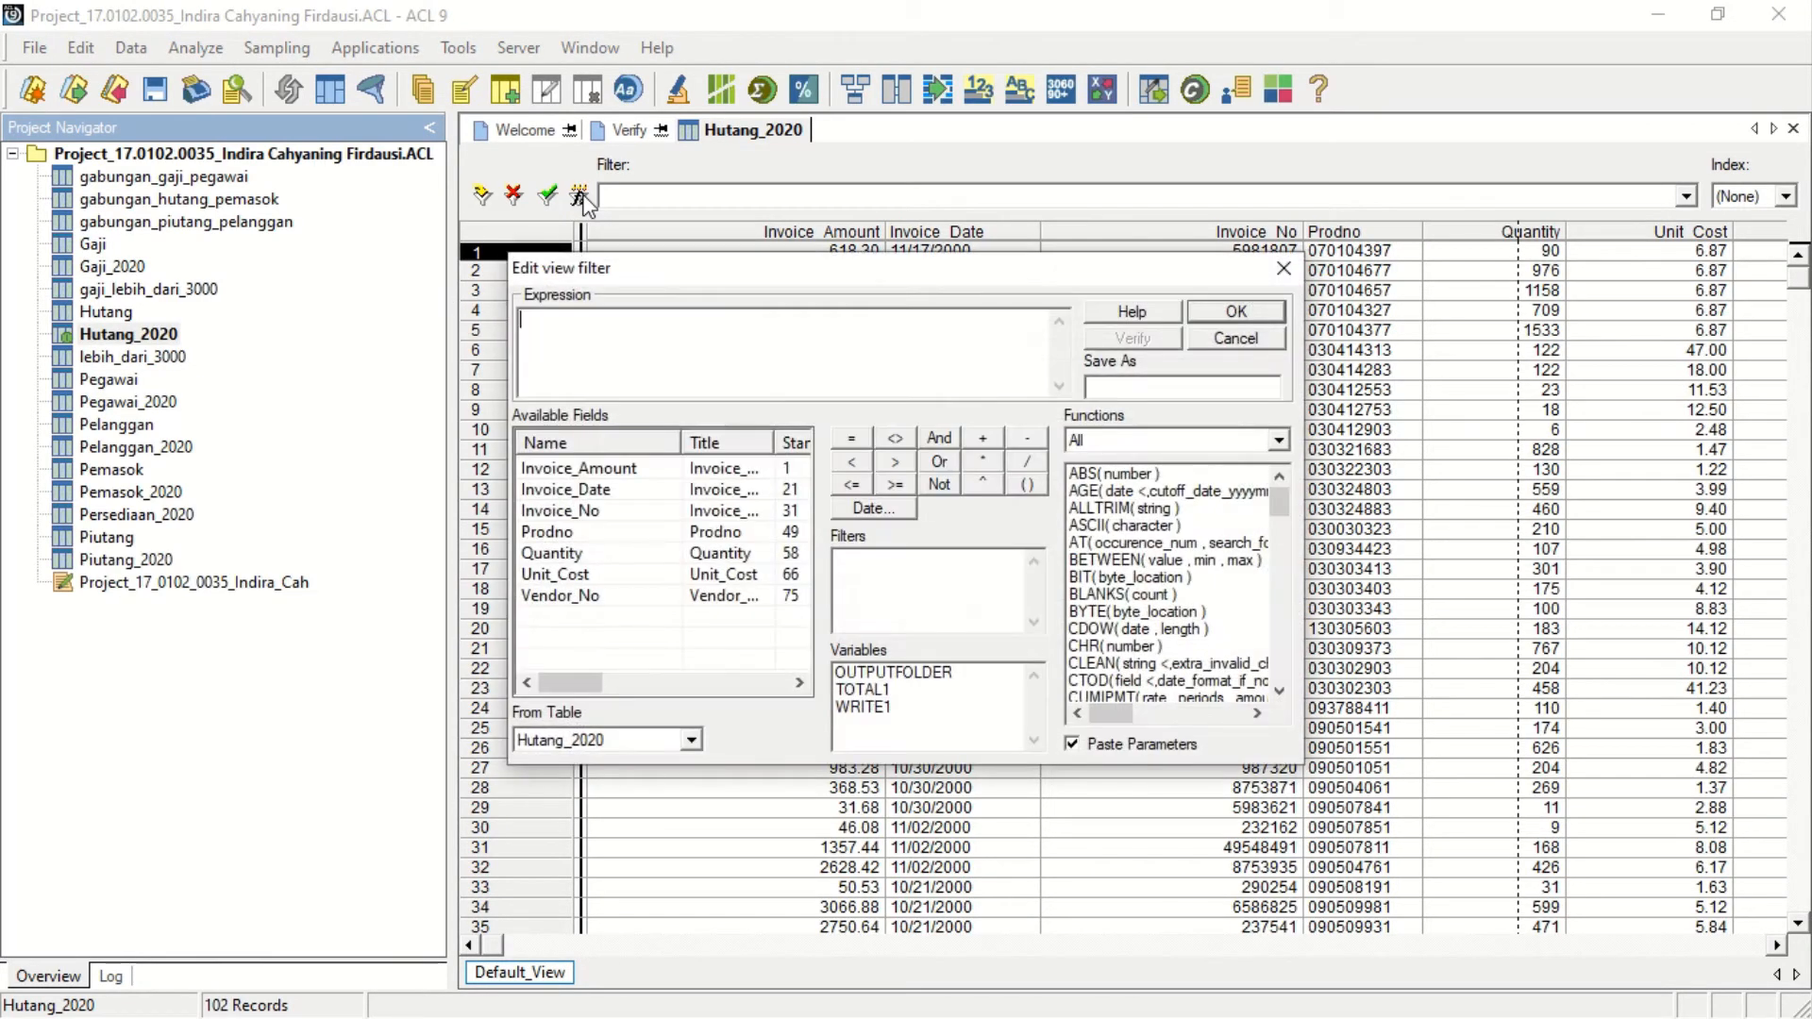
double_click(586, 514)
click(852, 440)
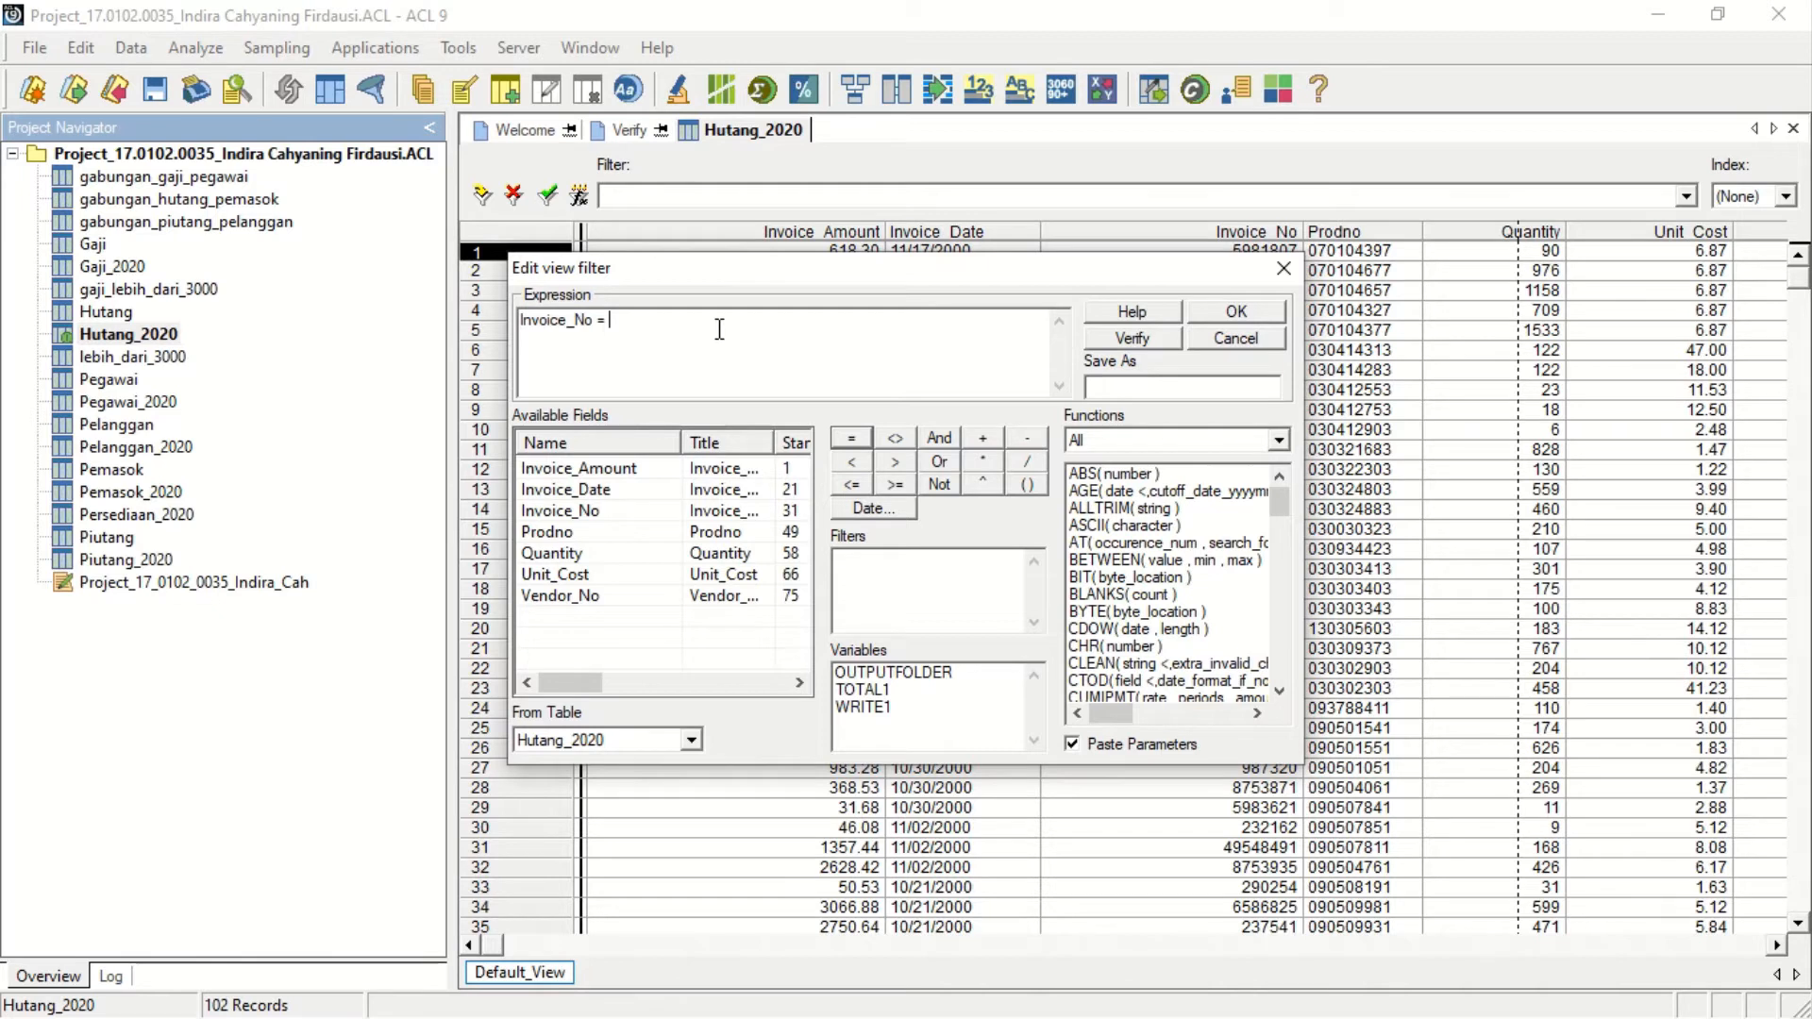
text(237541)
click(1131, 339)
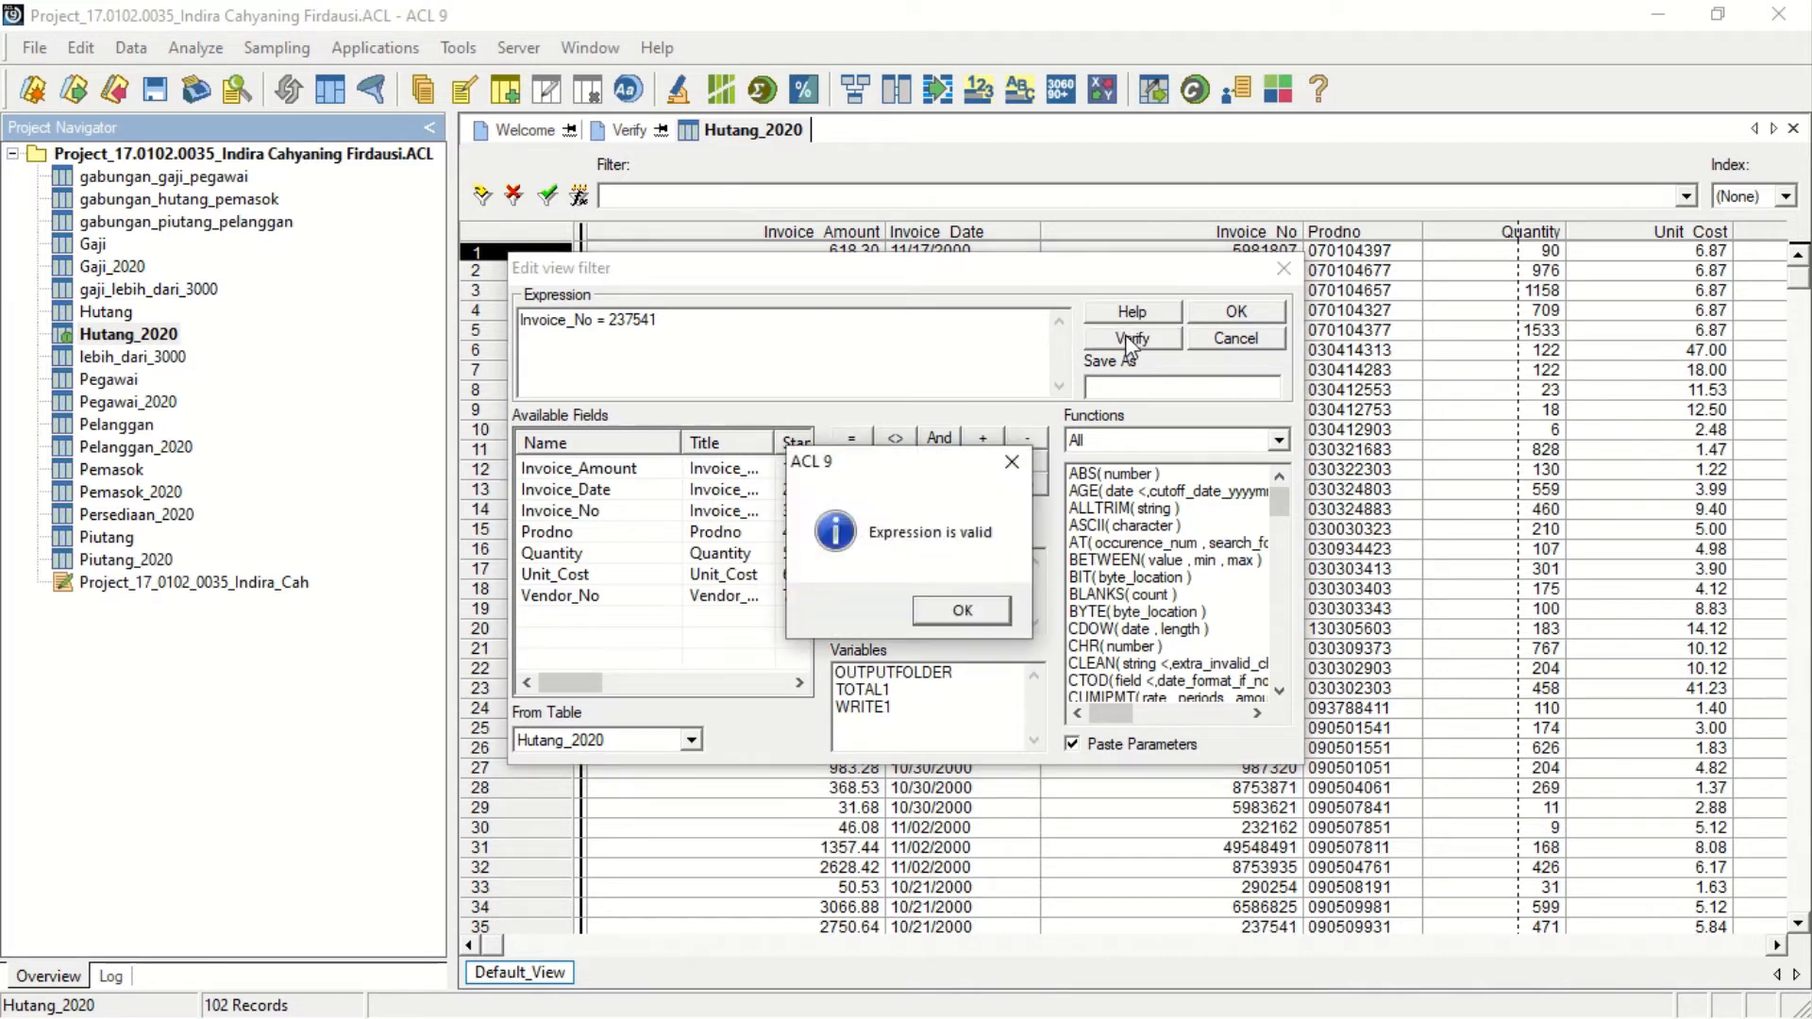
click(971, 612)
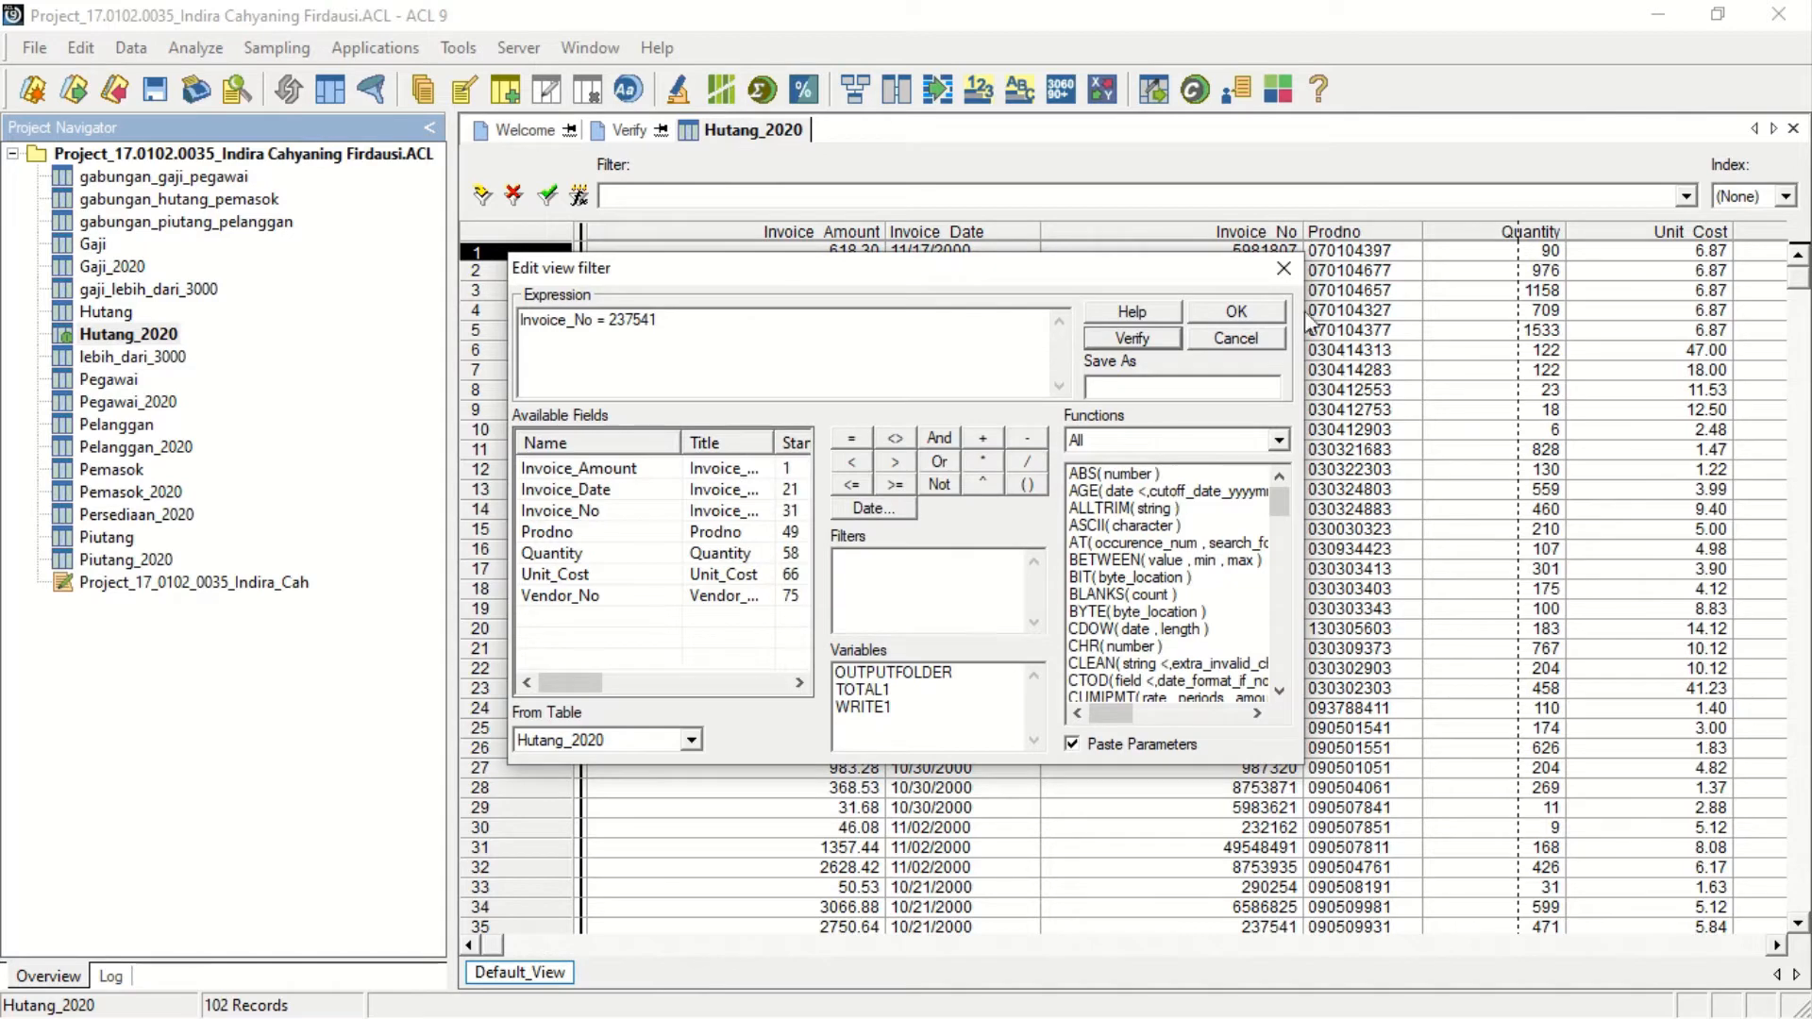
click(1273, 315)
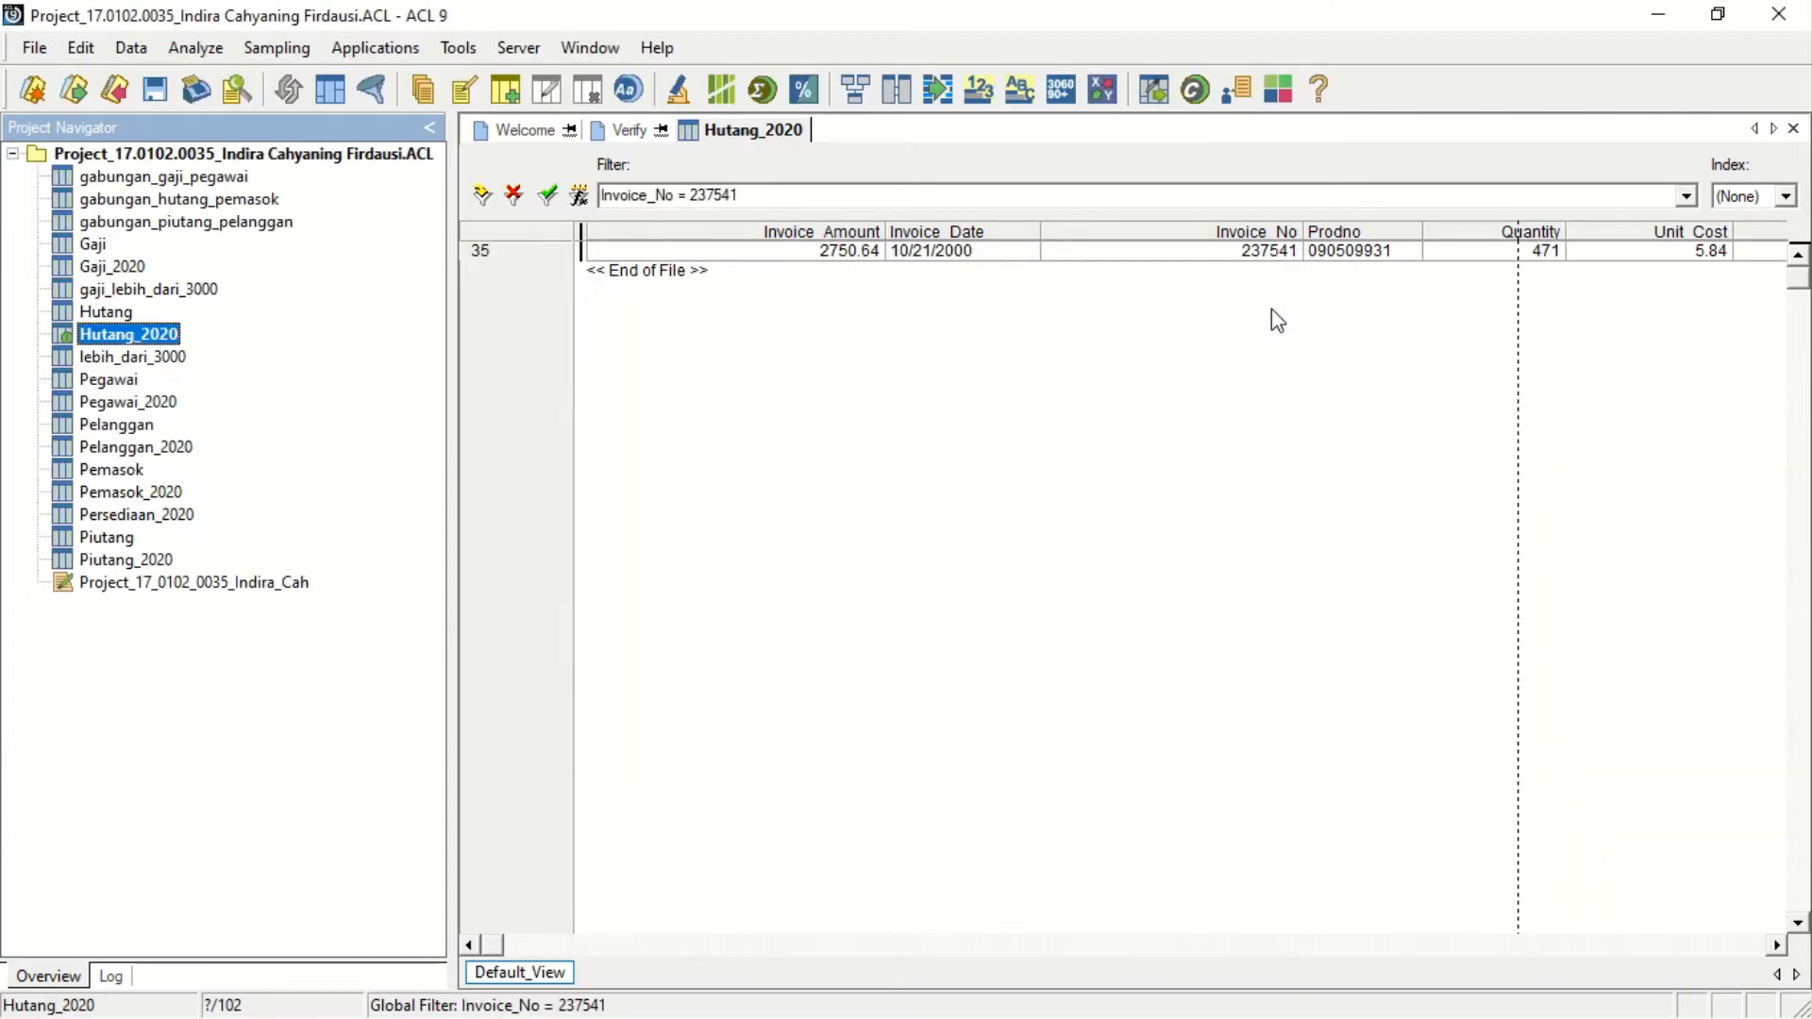
Examine the Vendor_No value of the filtered invoice record.
click(1778, 944)
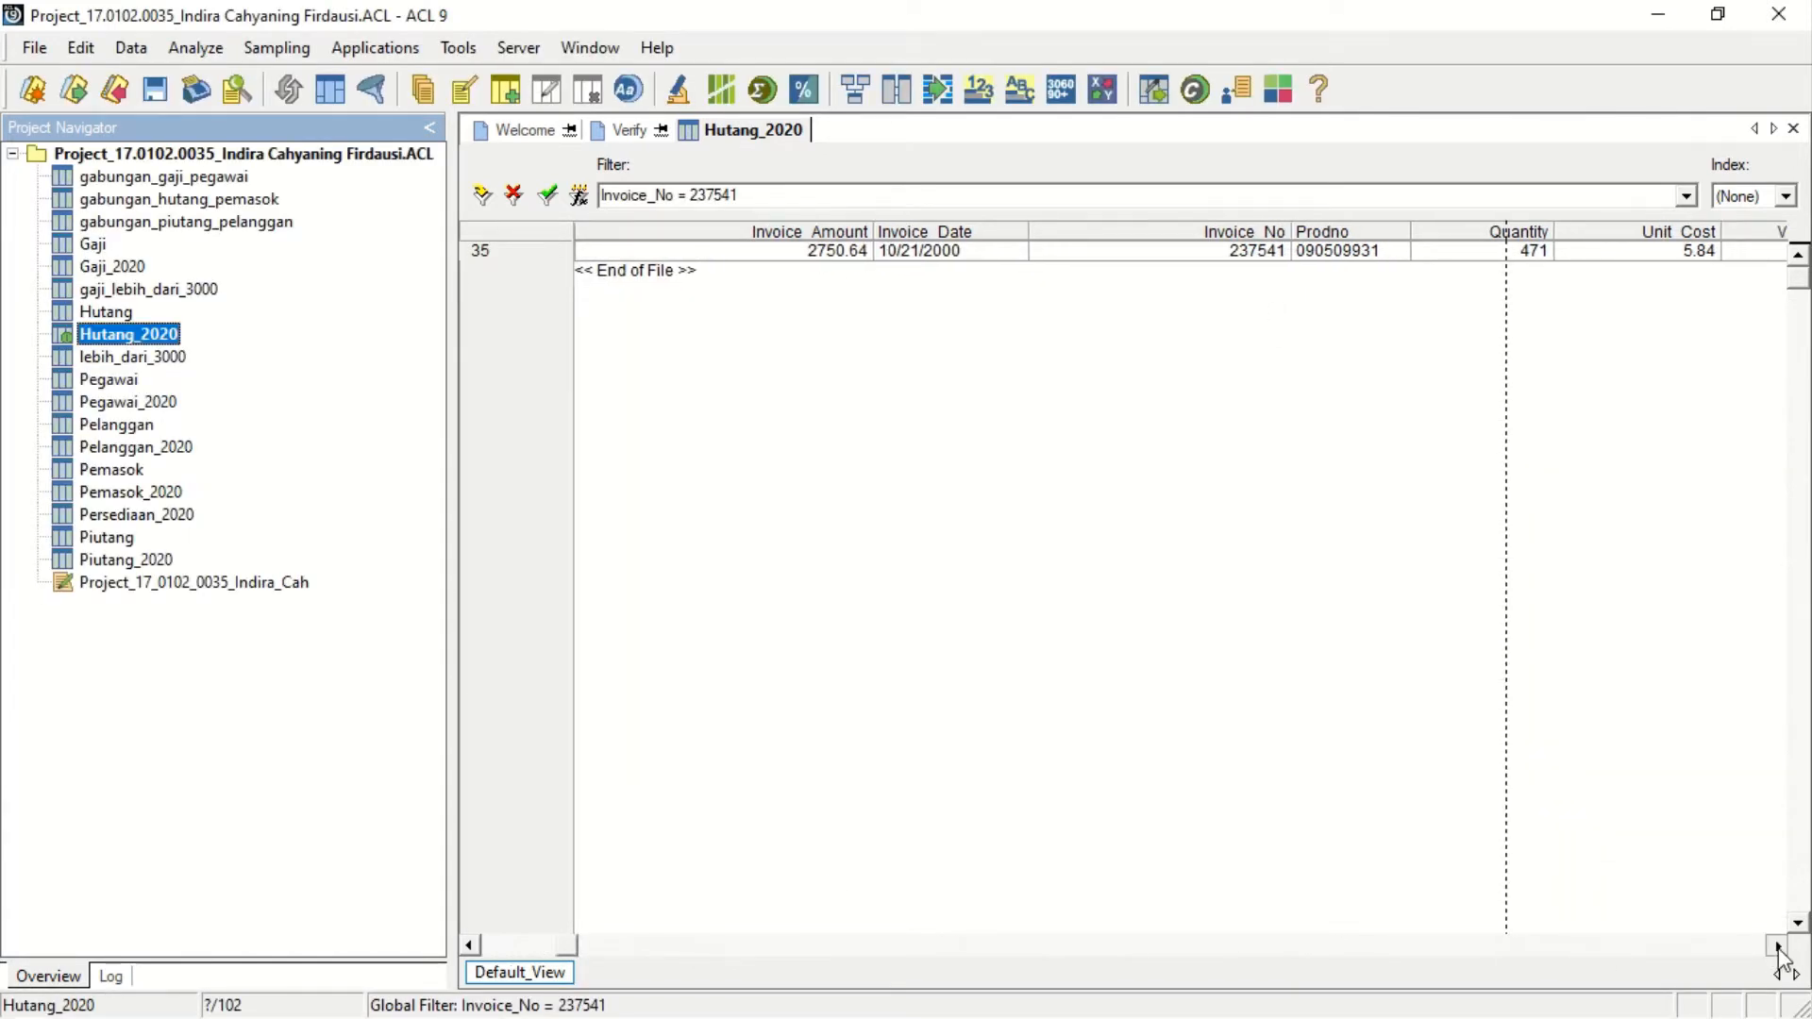
drag(1778, 948, 1778, 951)
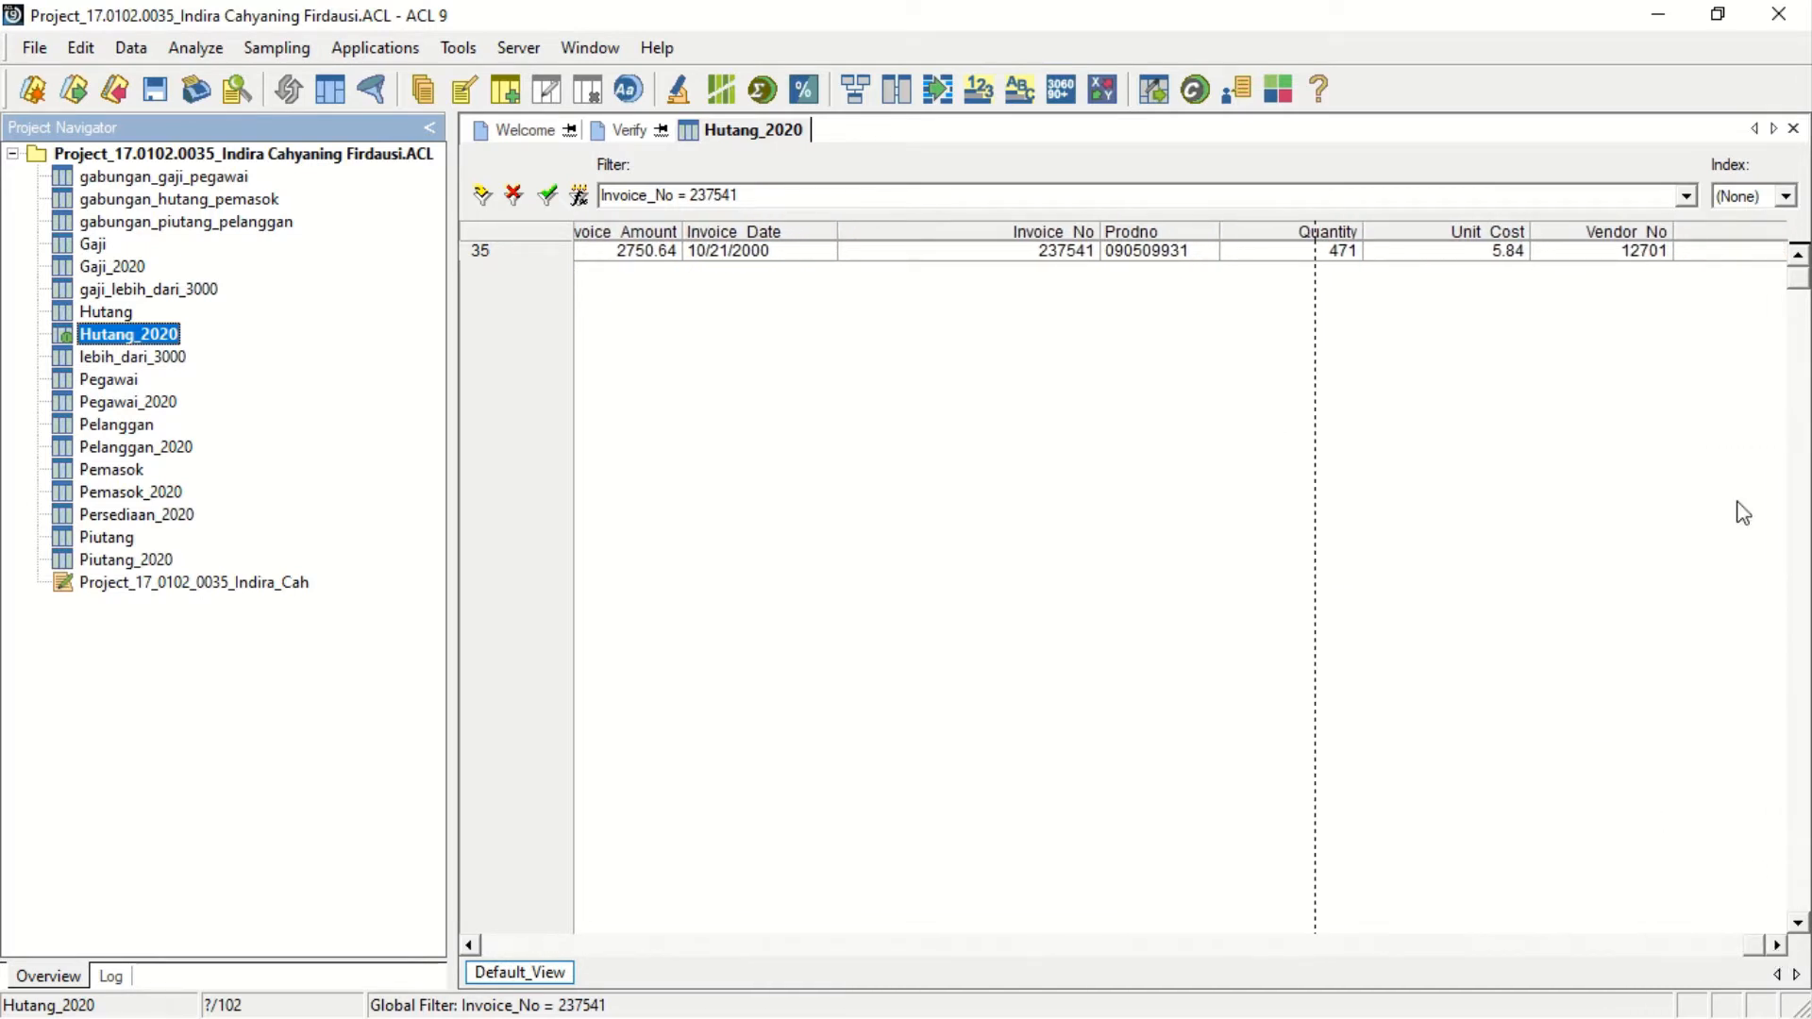
click(1618, 255)
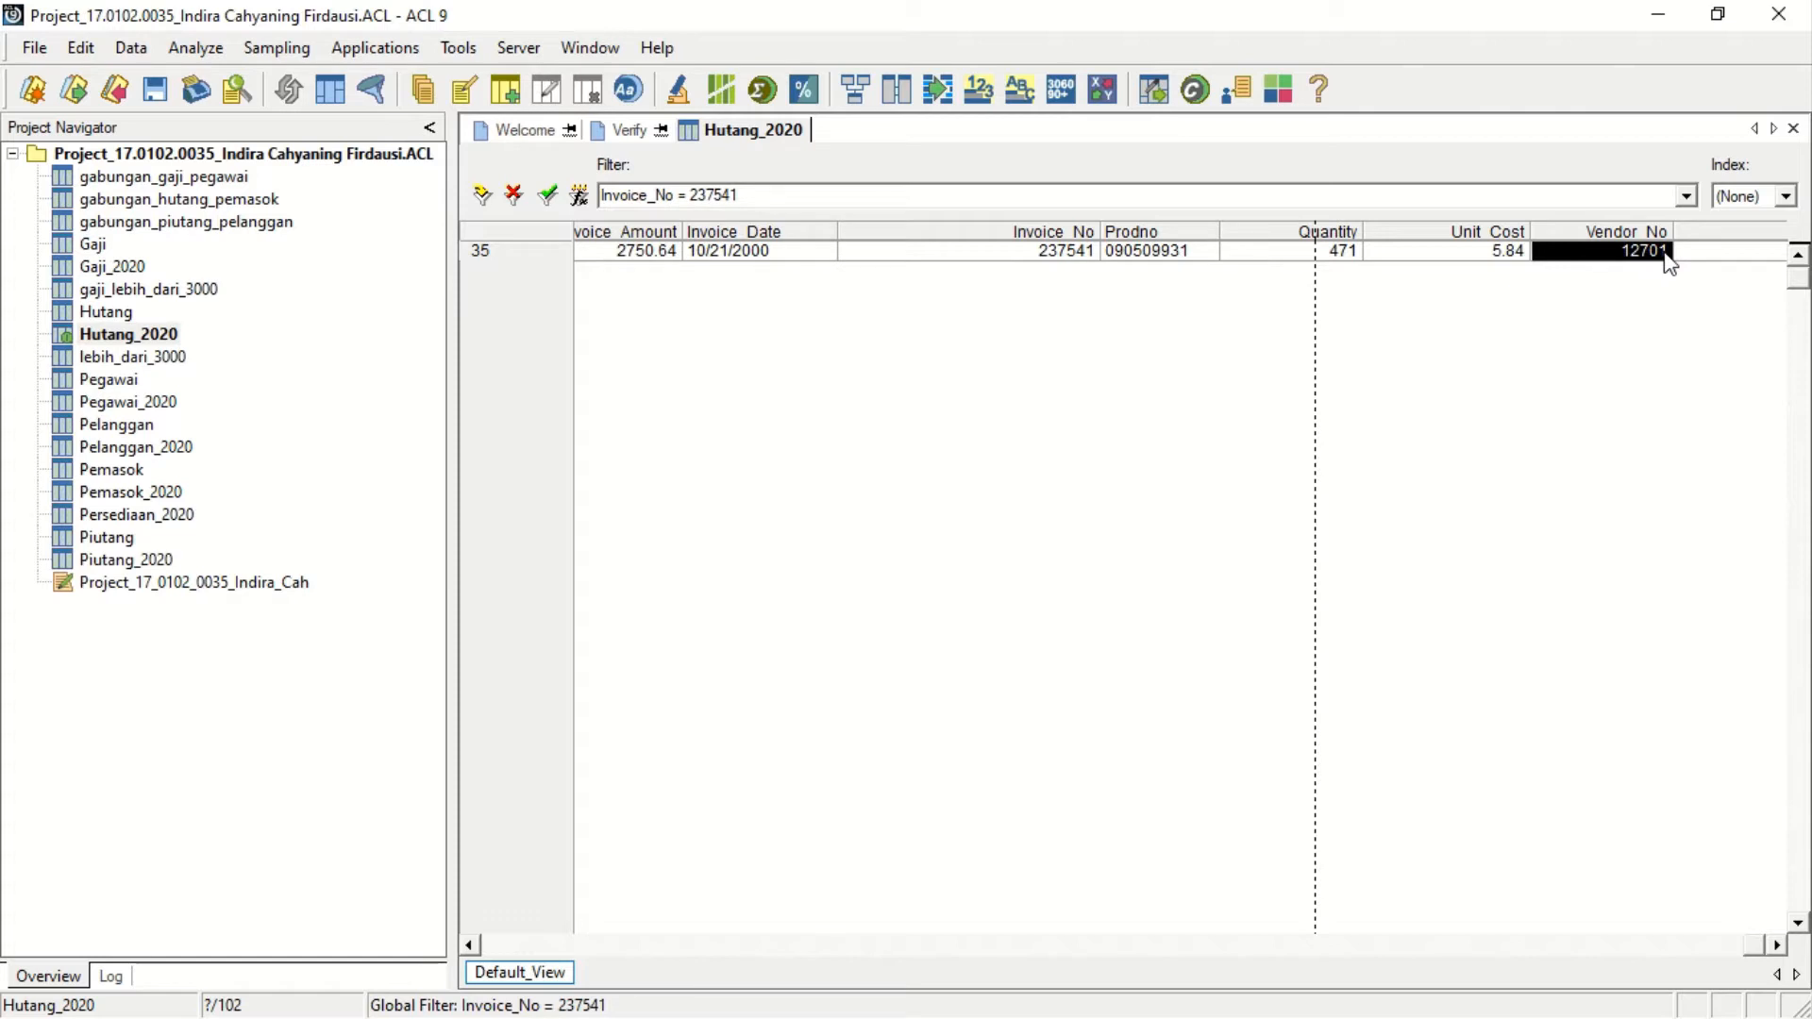
Open the Pemasok_2020 table and apply the view filter Vendor_No = 12701, checking the expression's validity first.
double_click(141, 492)
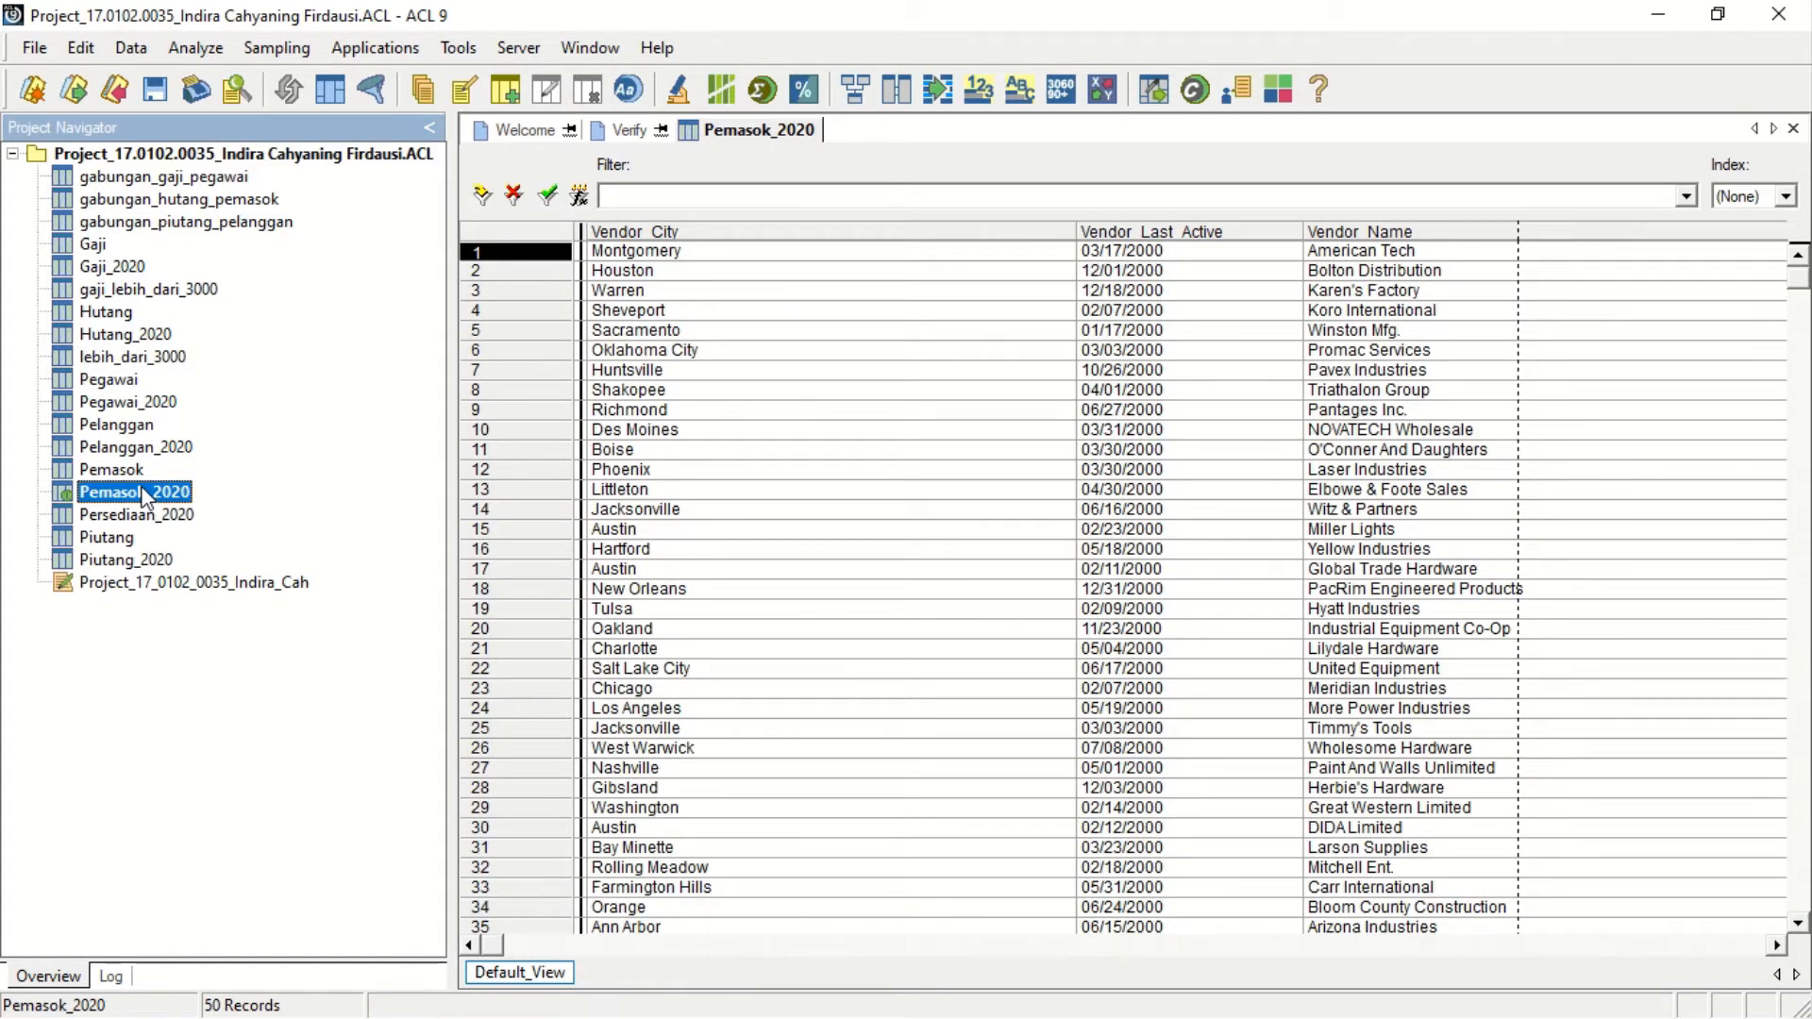
click(578, 196)
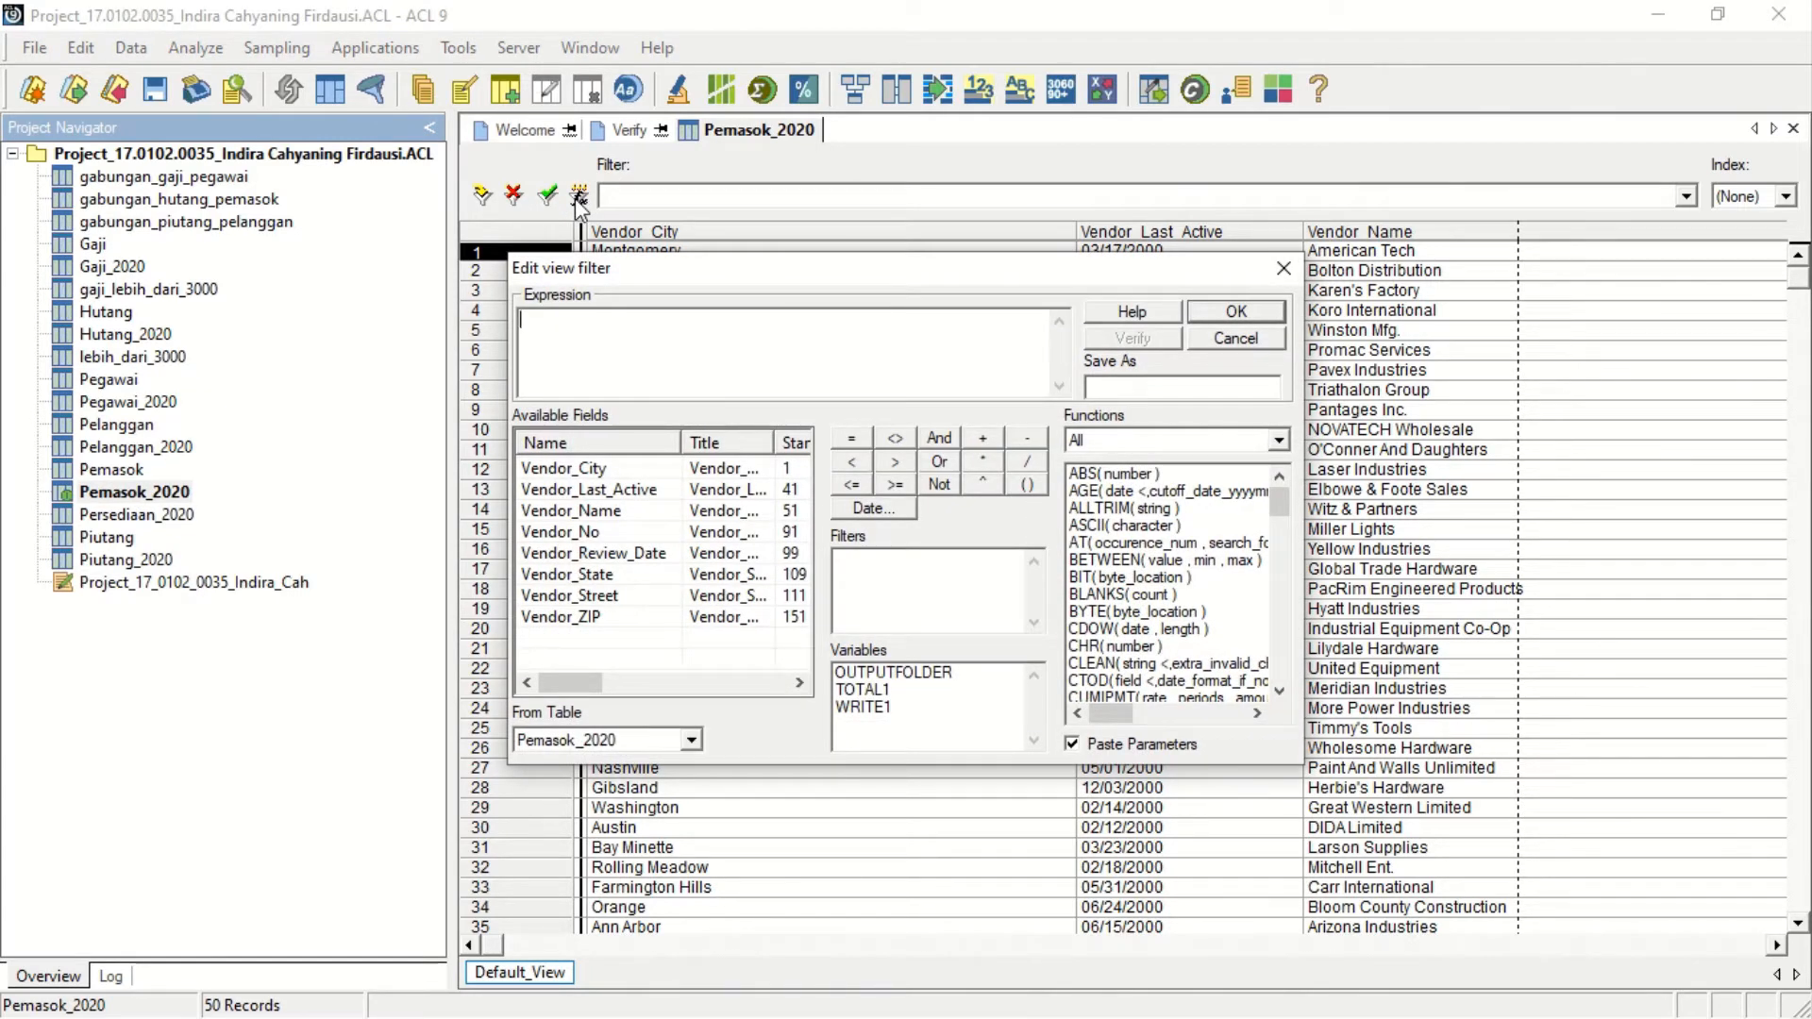
double_click(641, 525)
click(851, 438)
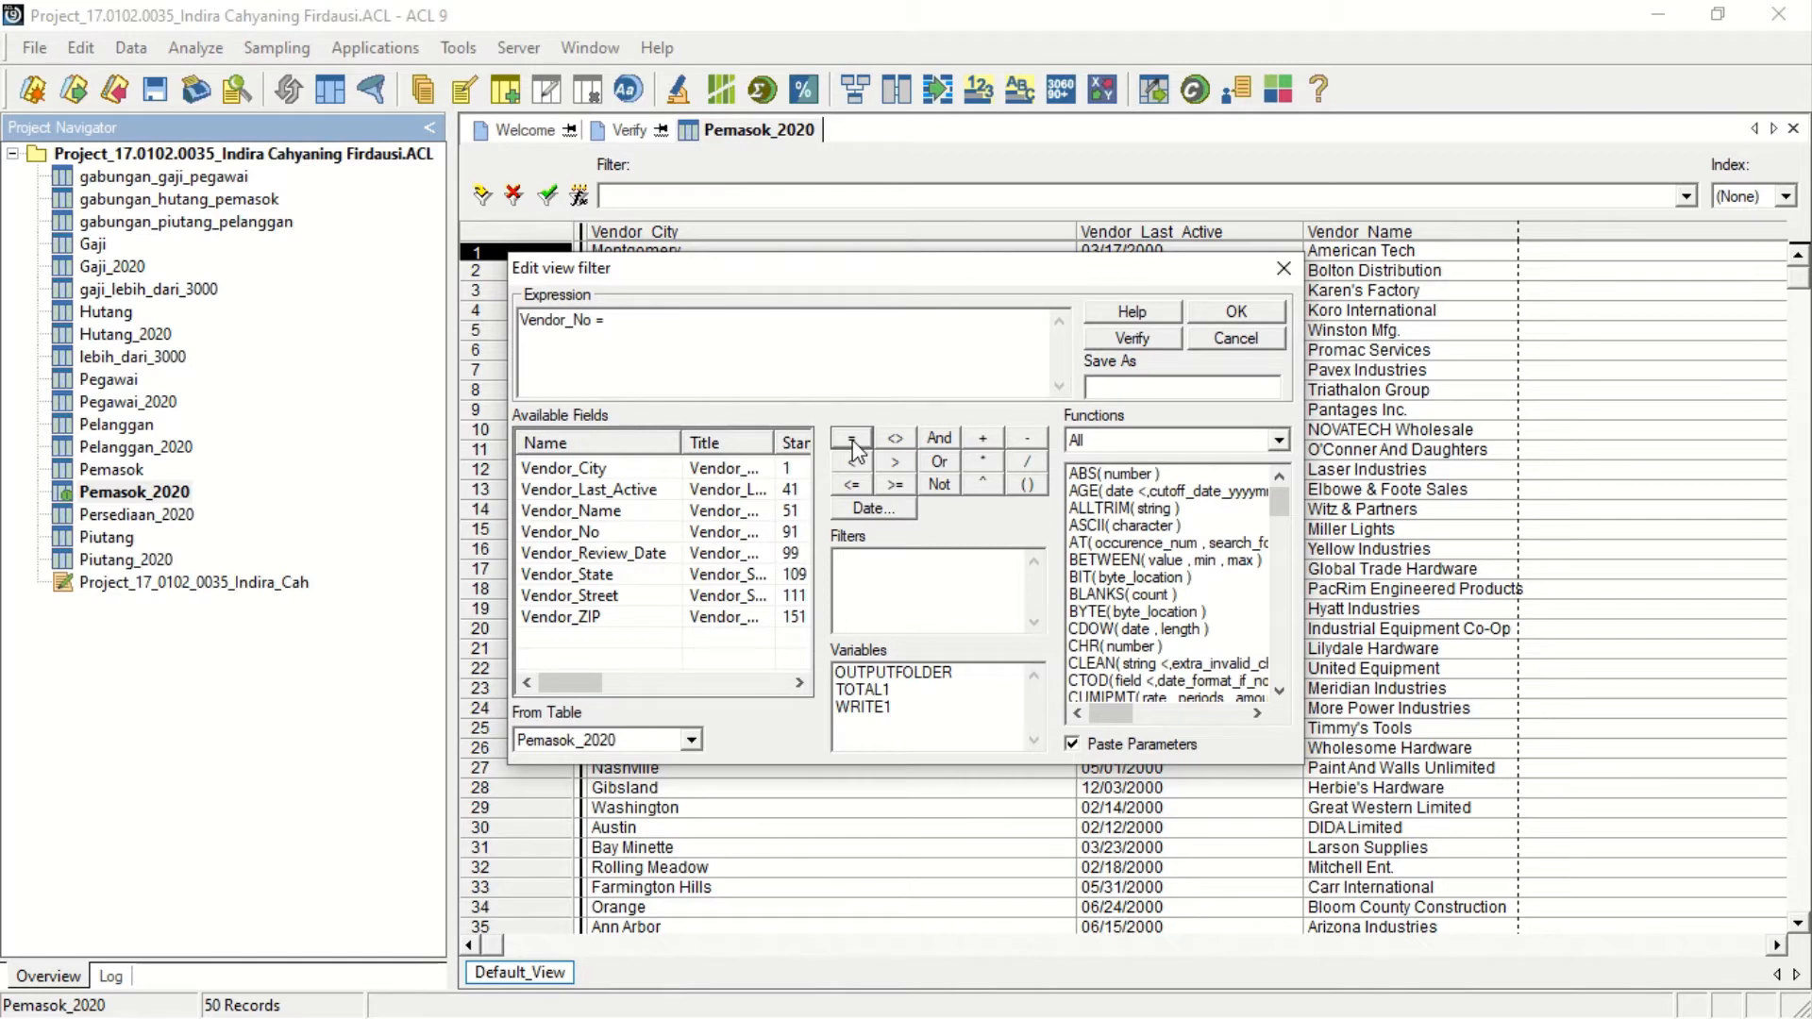
text(12701)
click(1158, 335)
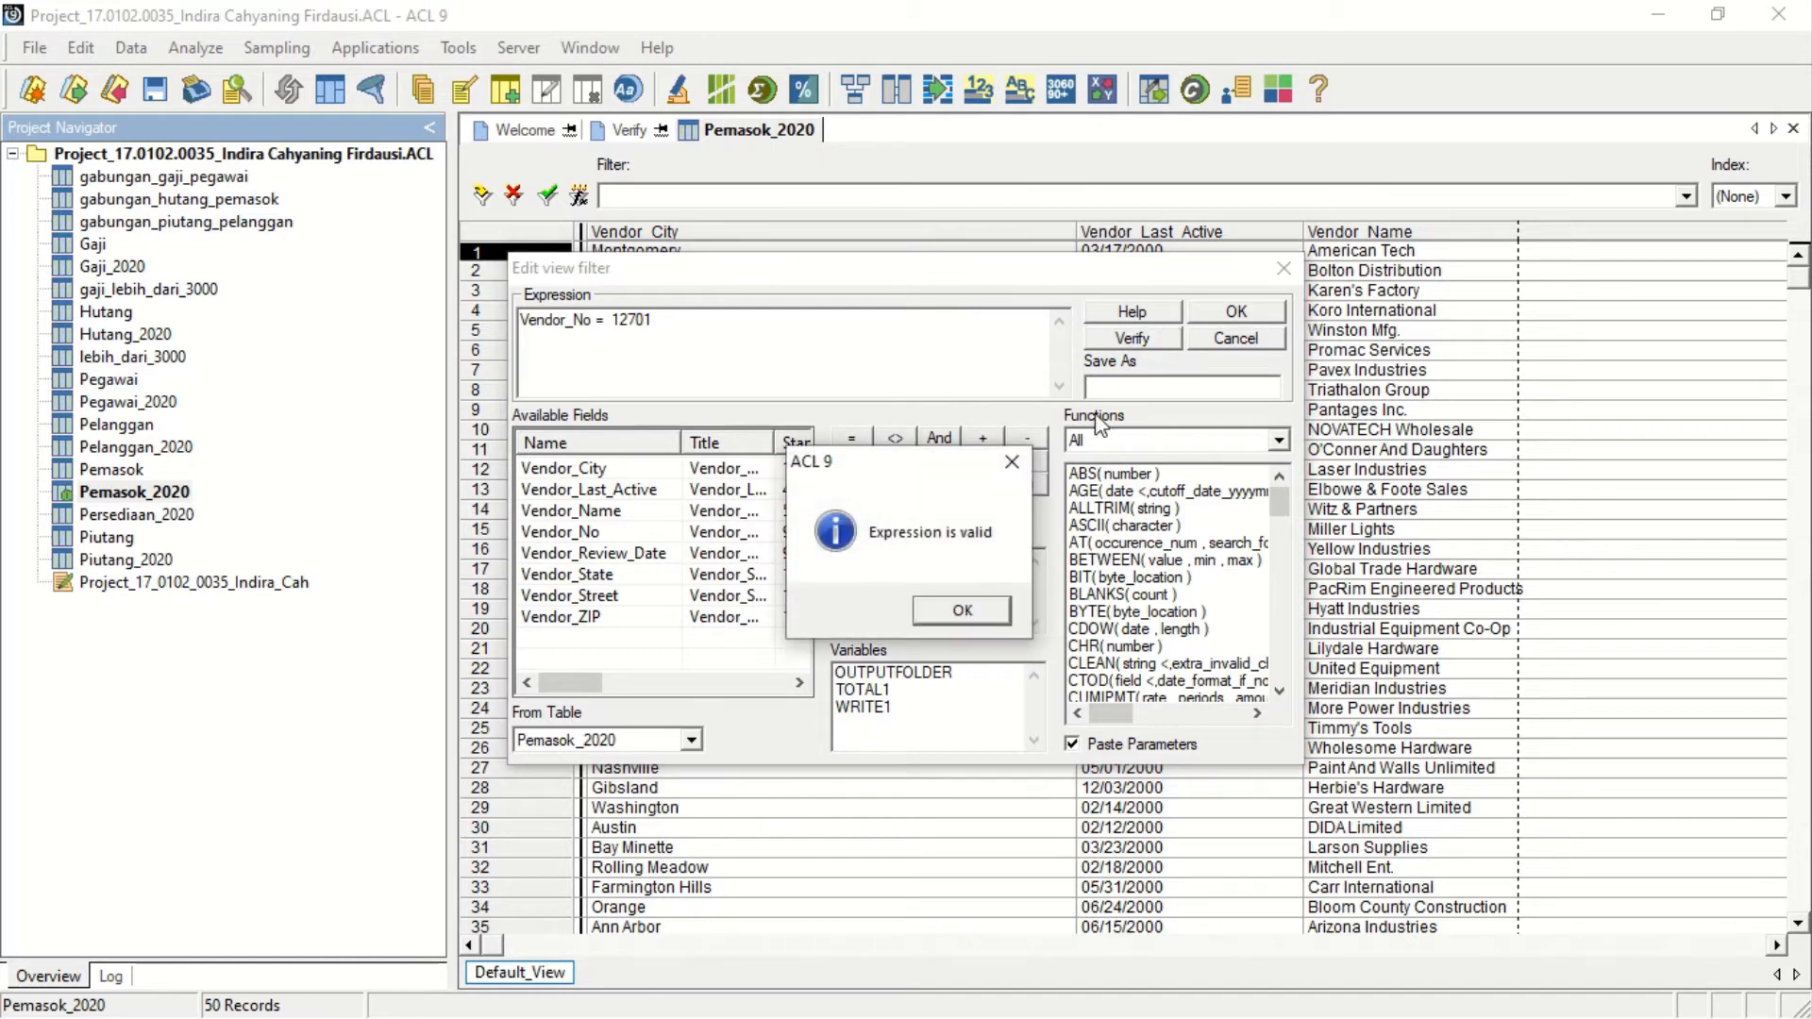
click(963, 609)
click(1234, 313)
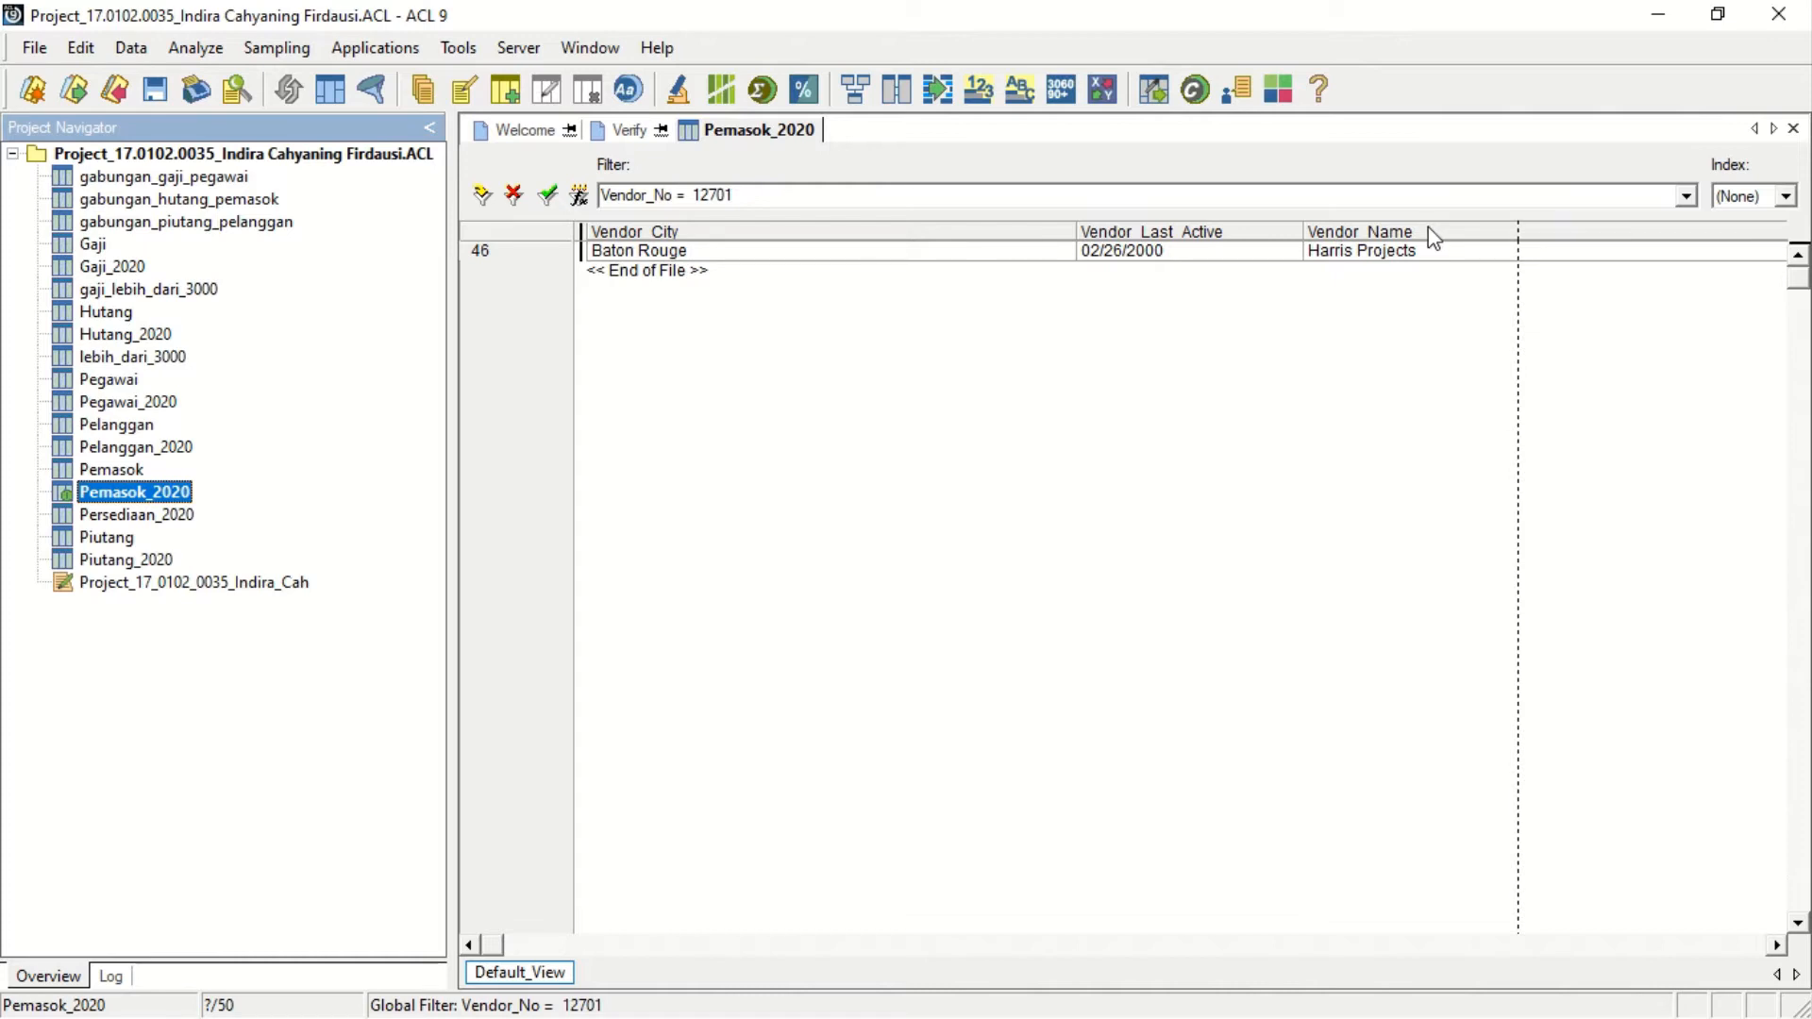
mouse_move(769, 5)
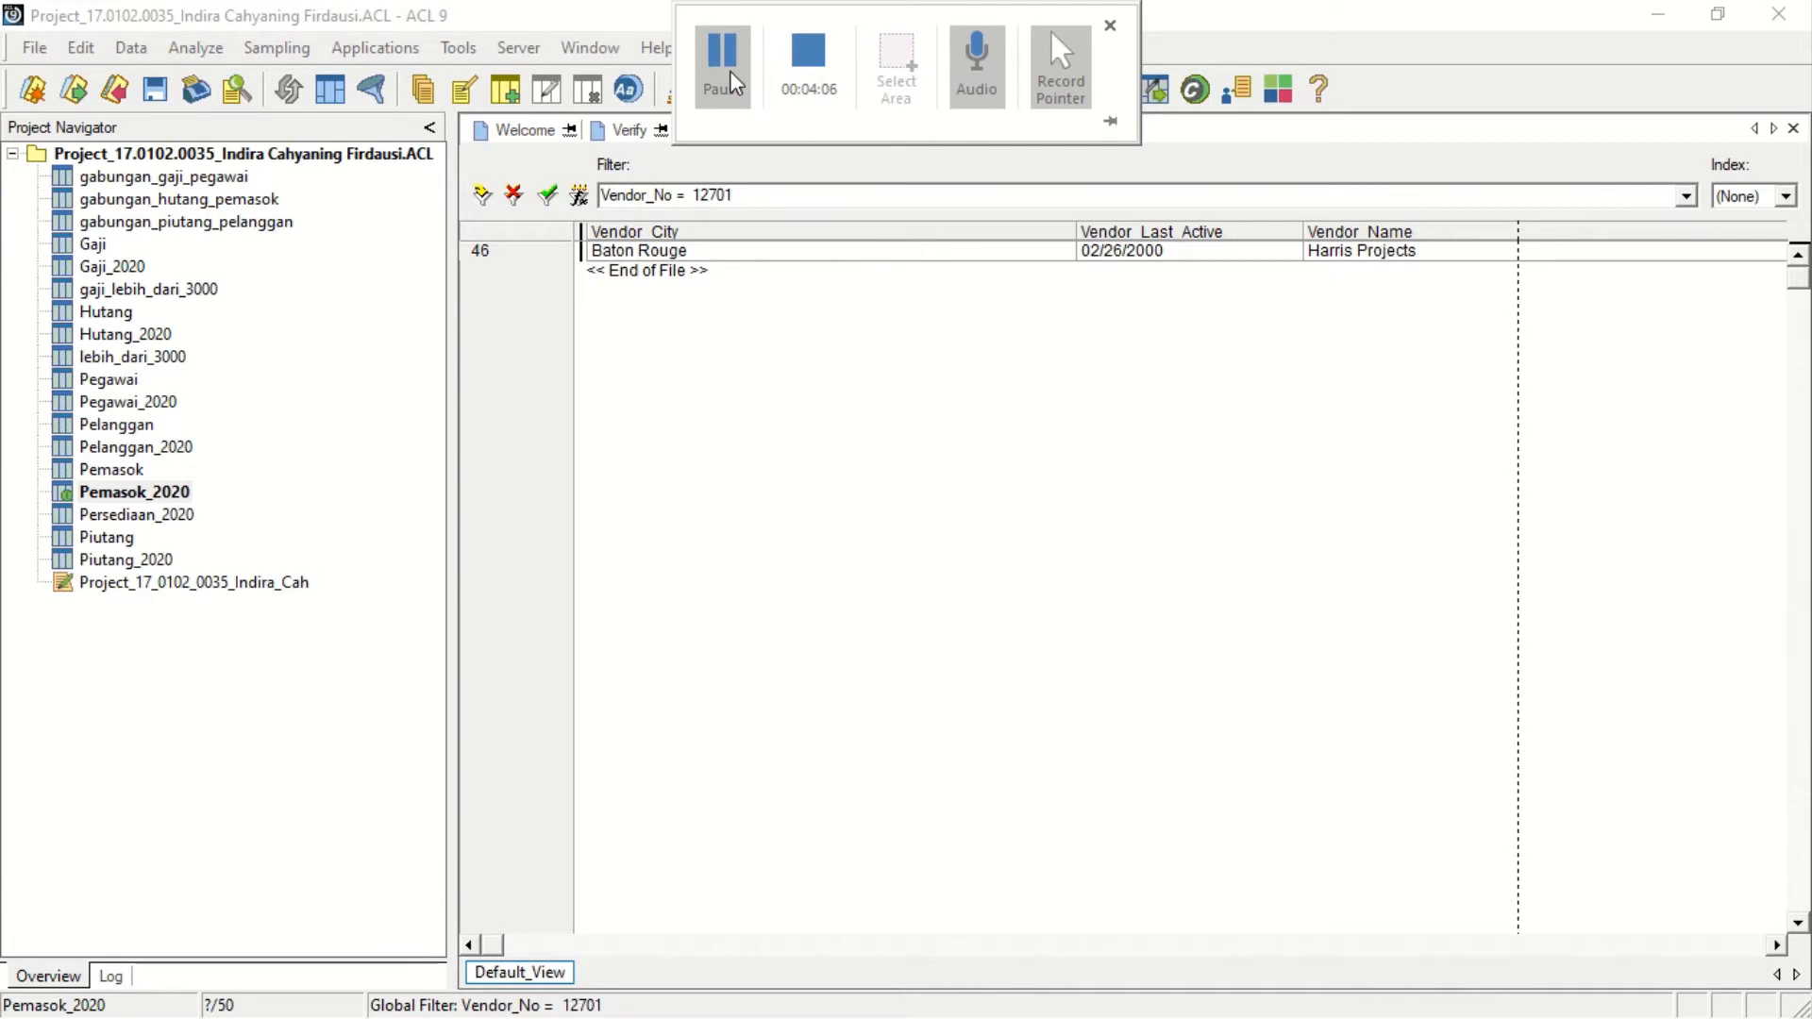
click(735, 83)
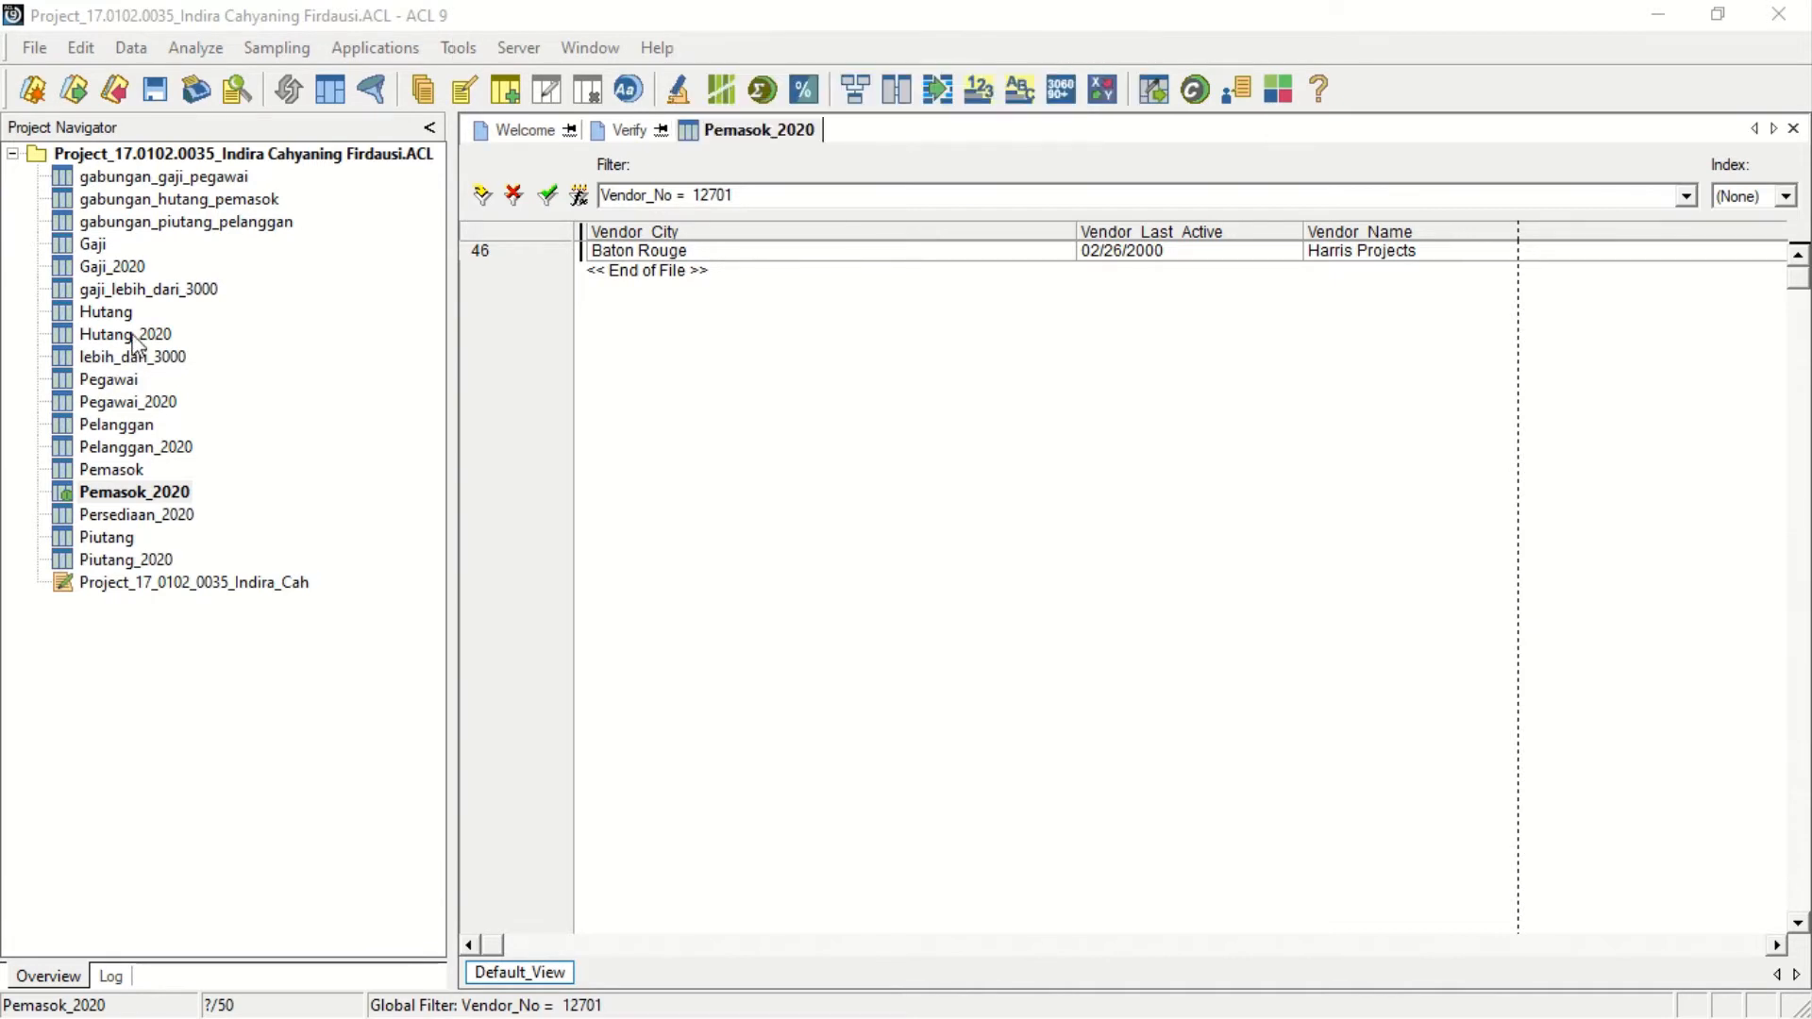
Open the Hutang_2020 table and start a view filter expression with Invoice_Date <.
double_click(129, 335)
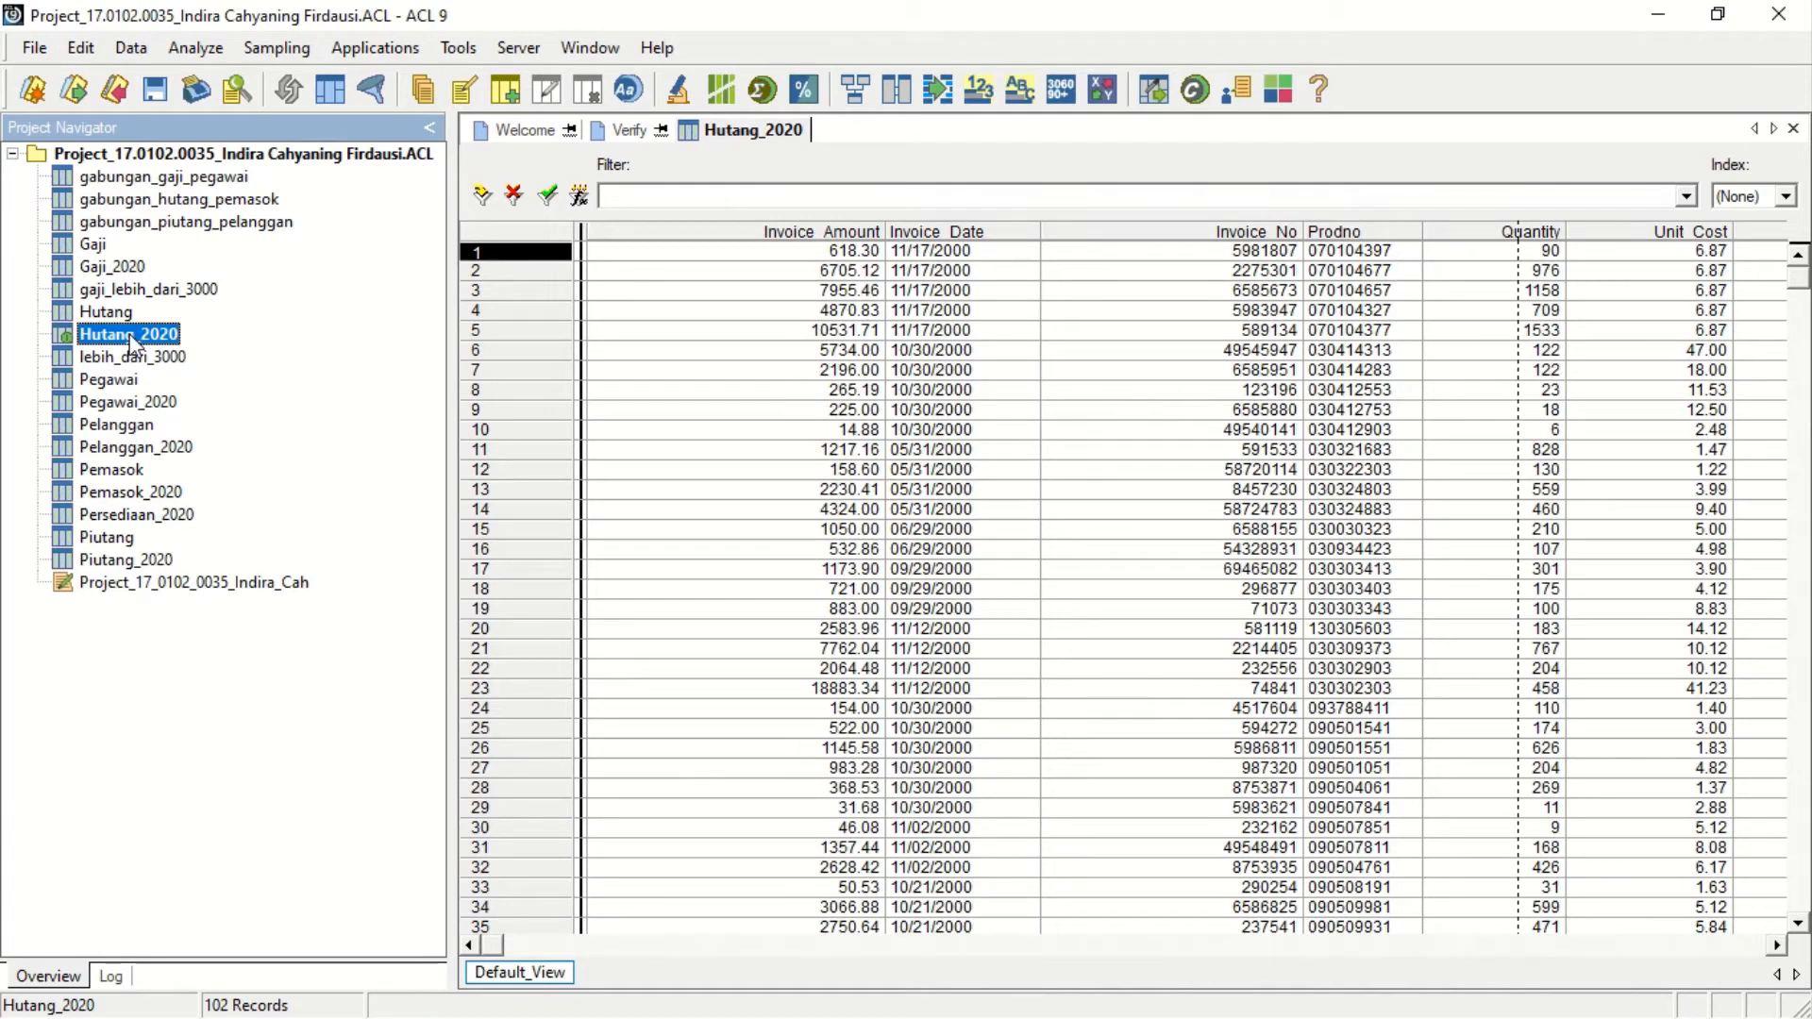
click(579, 196)
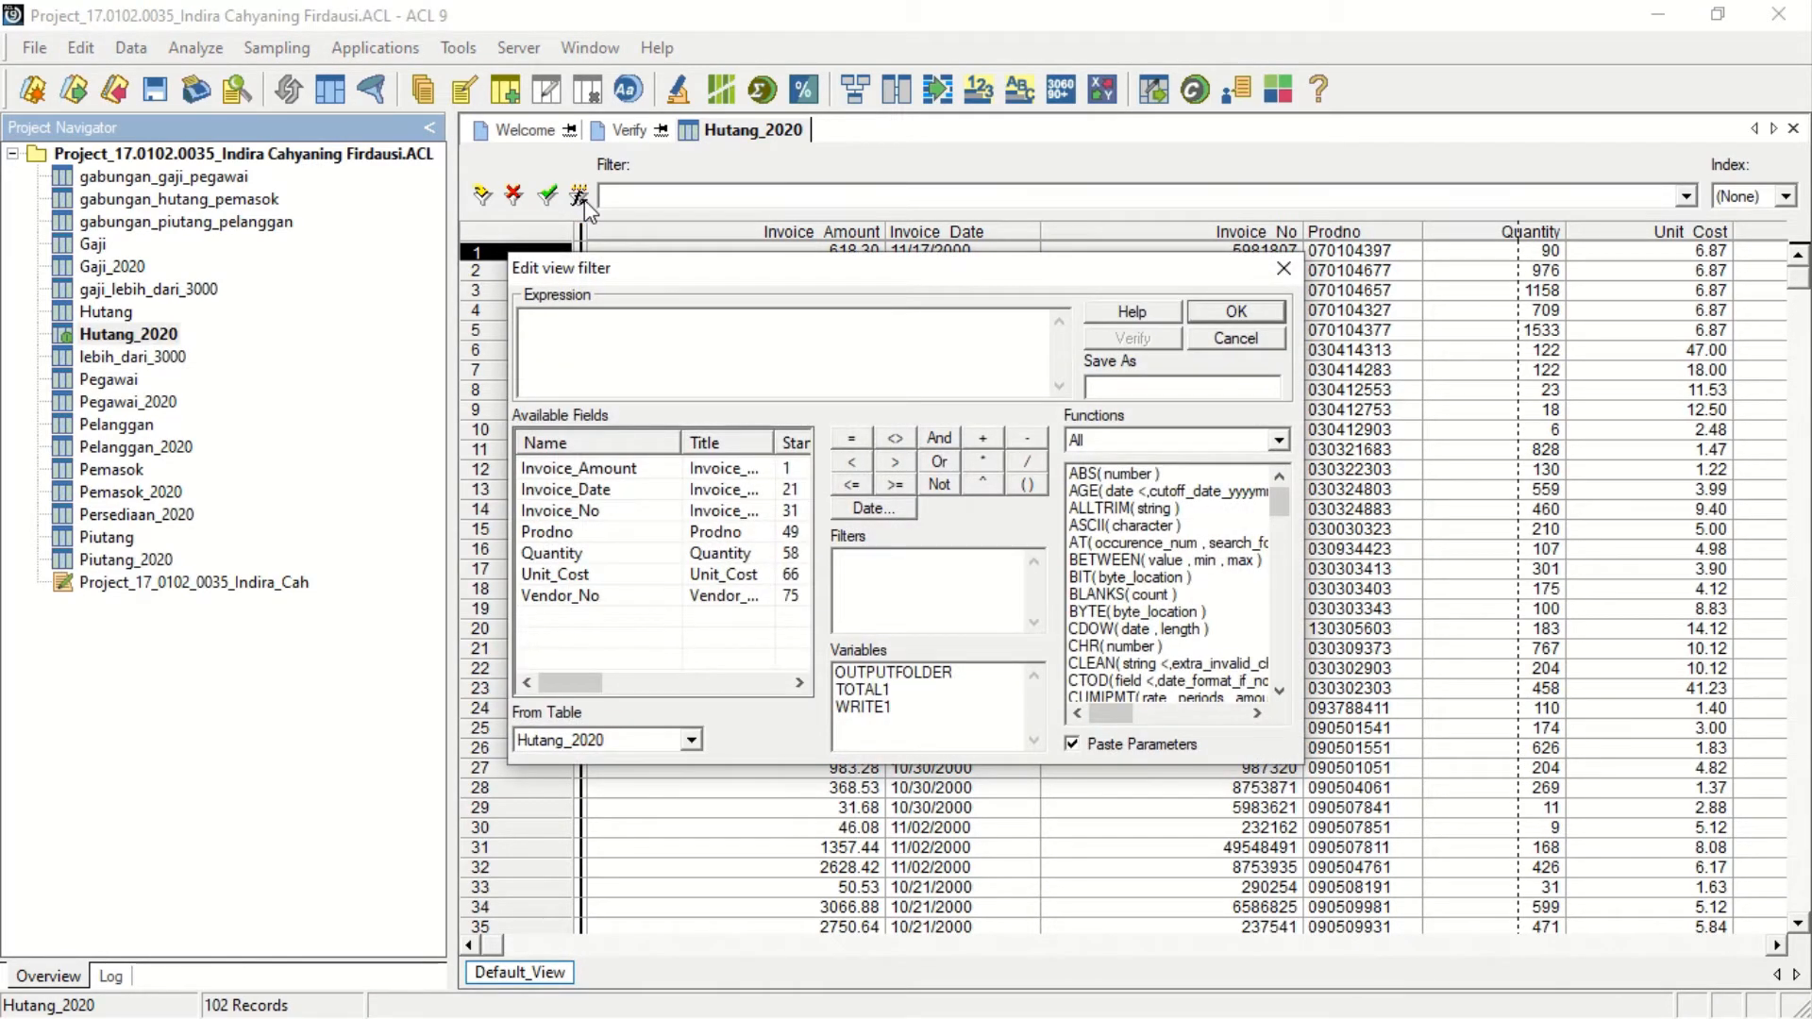
double_click(653, 491)
click(855, 469)
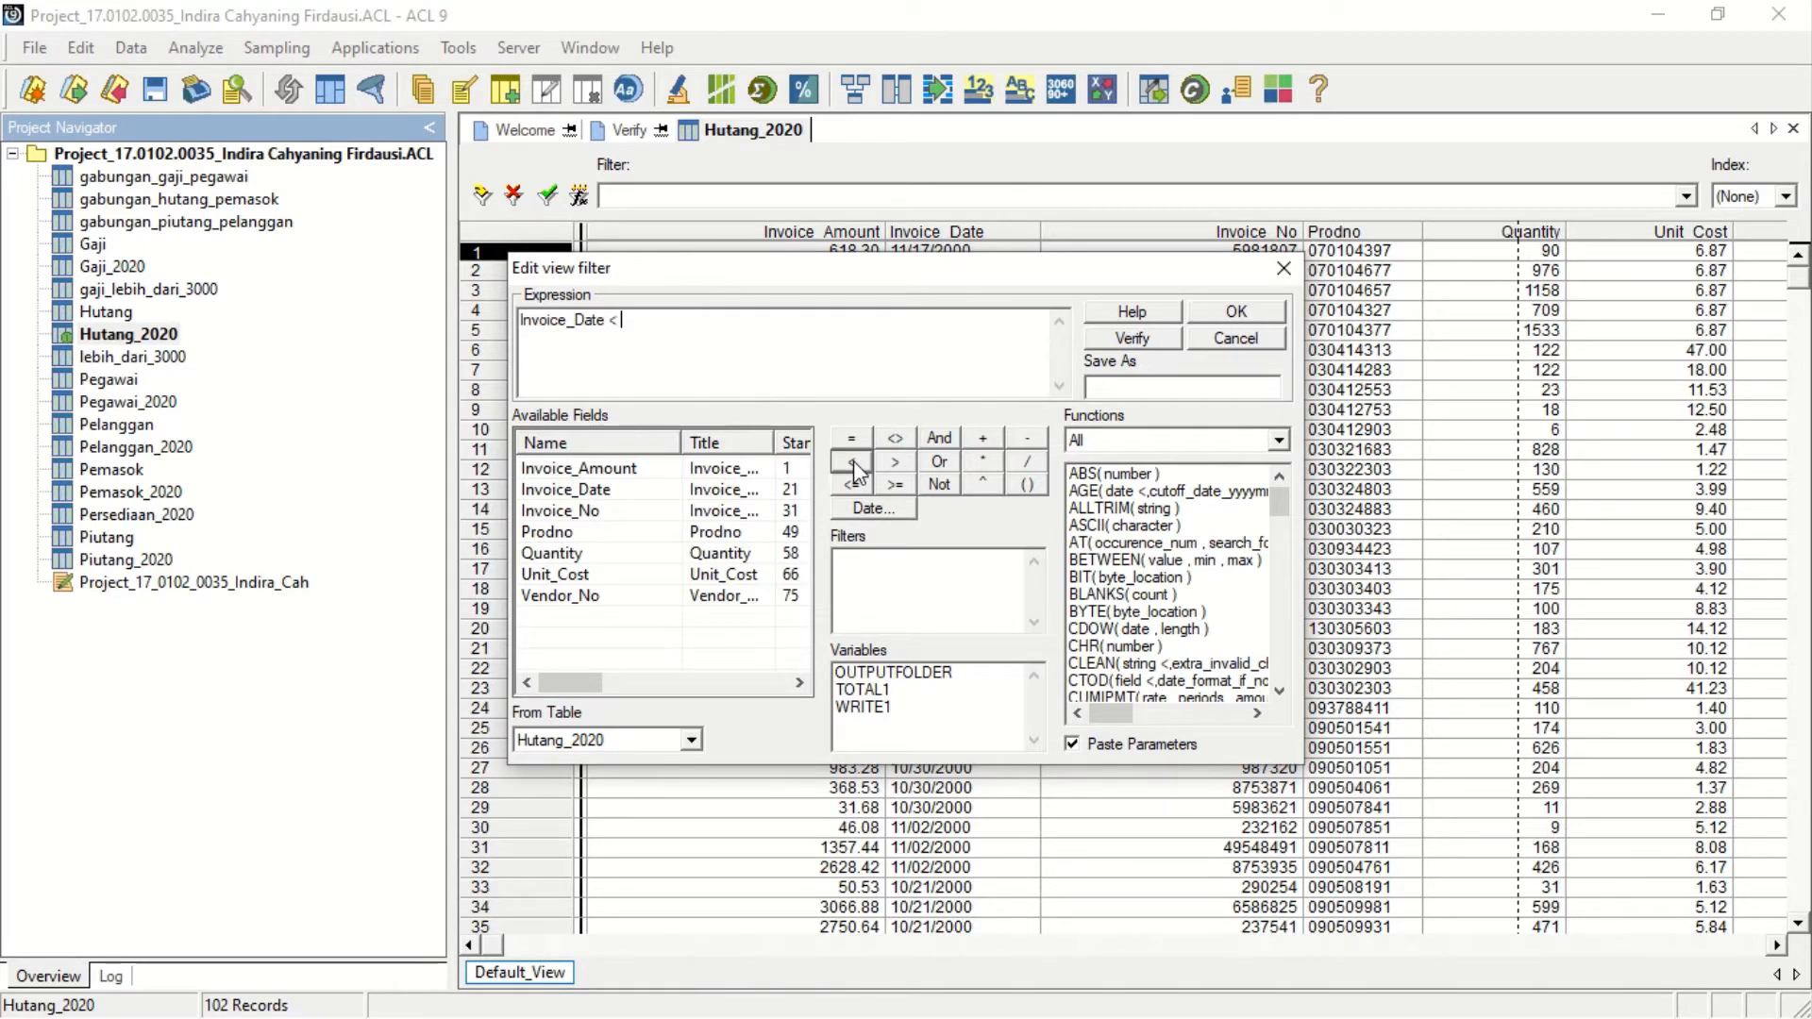
Insert the date 1 July 2000 as the comparison value in the Invoice_Date filter expression.
click(862, 515)
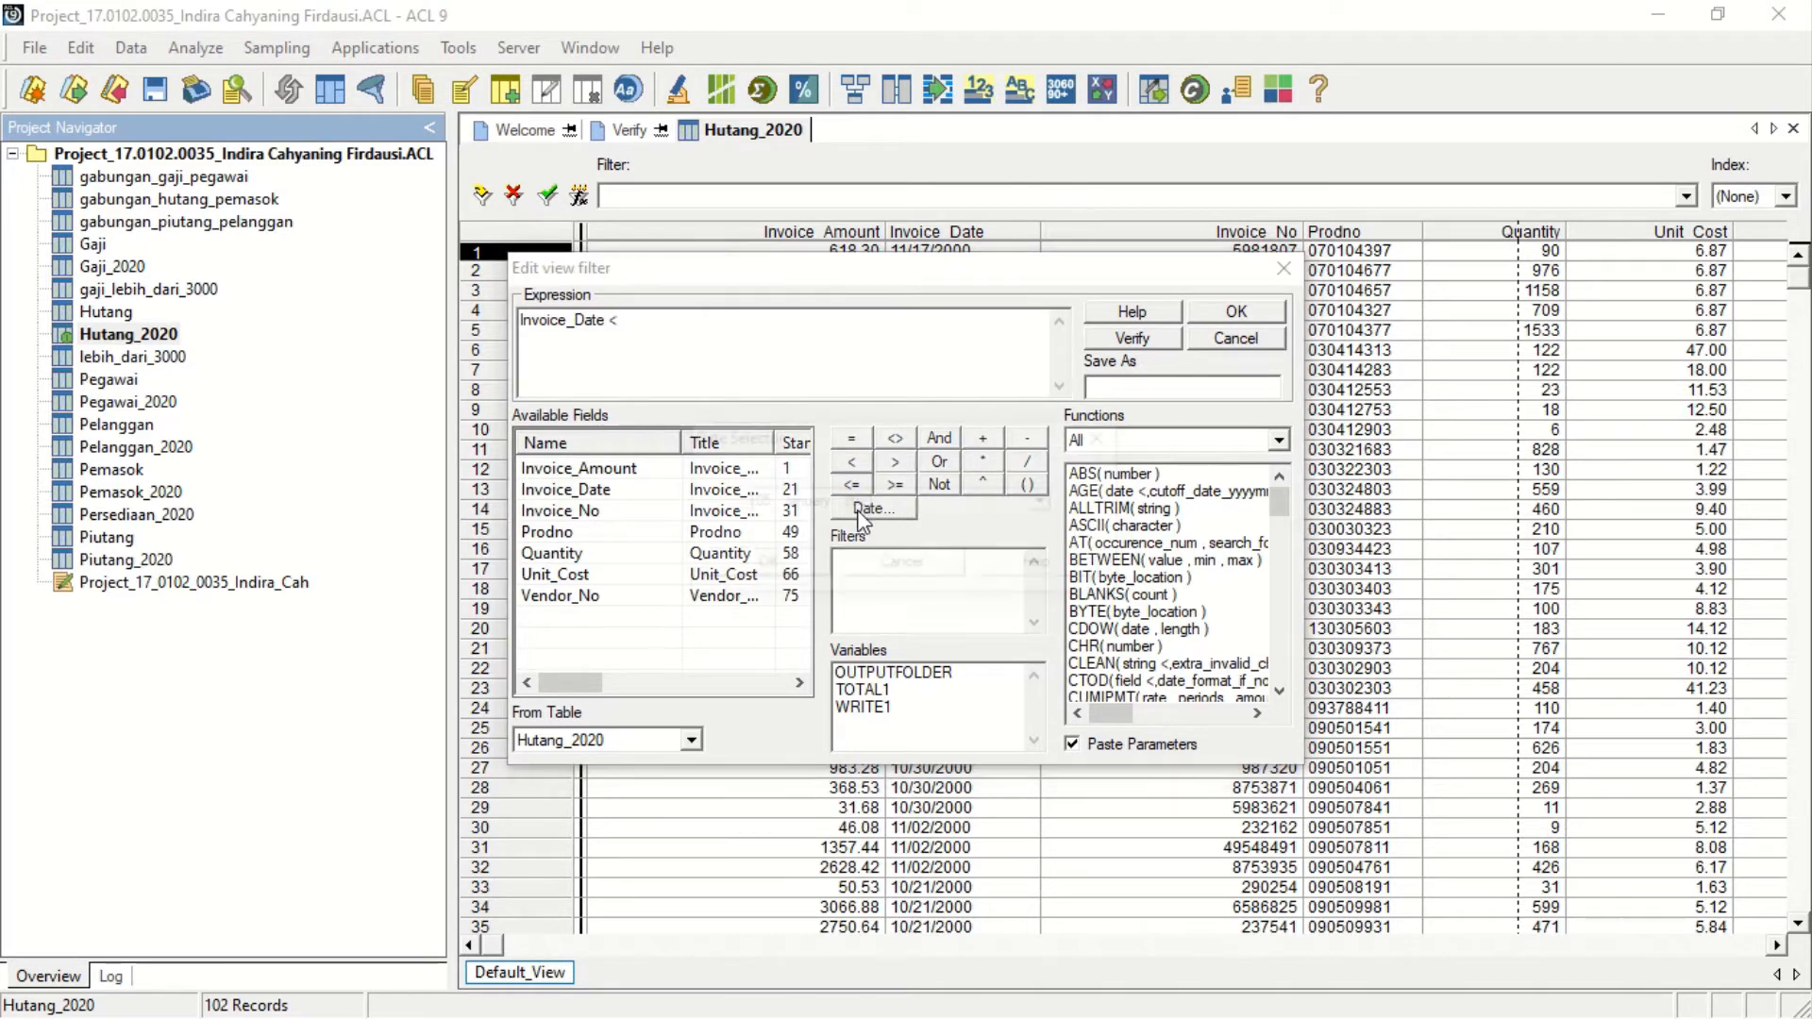
click(860, 505)
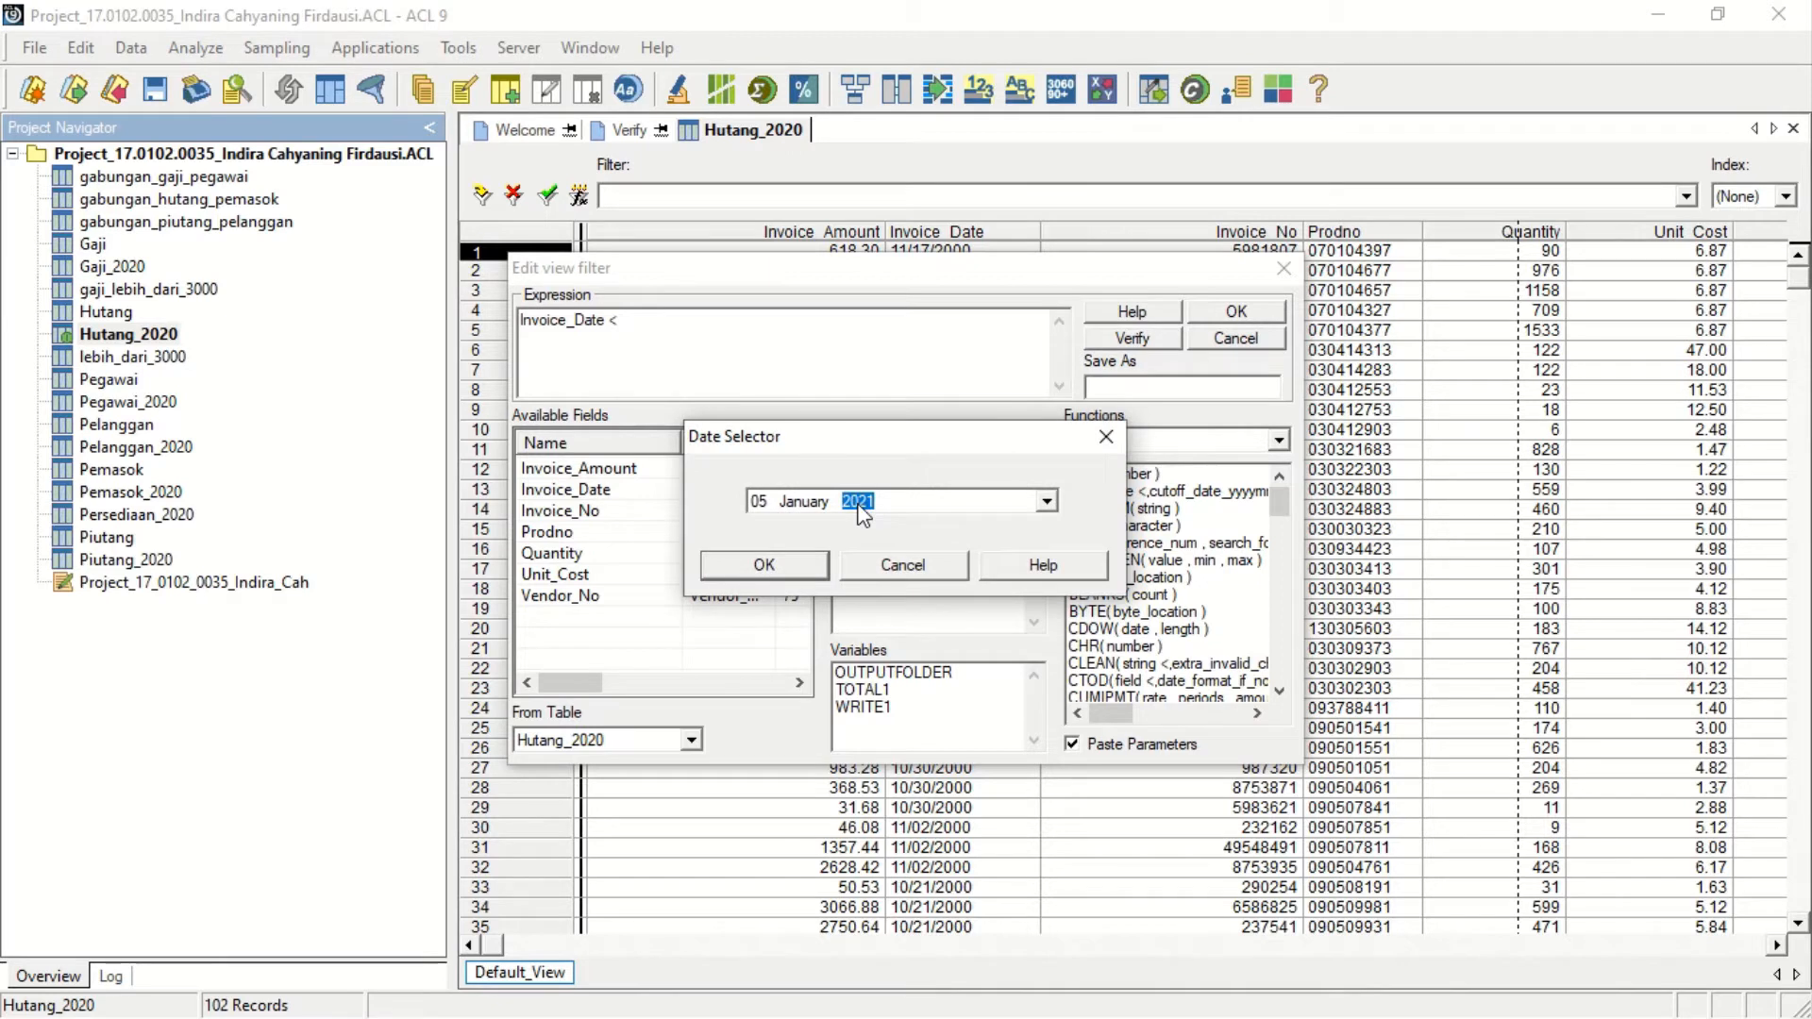
text(2000)
click(1046, 501)
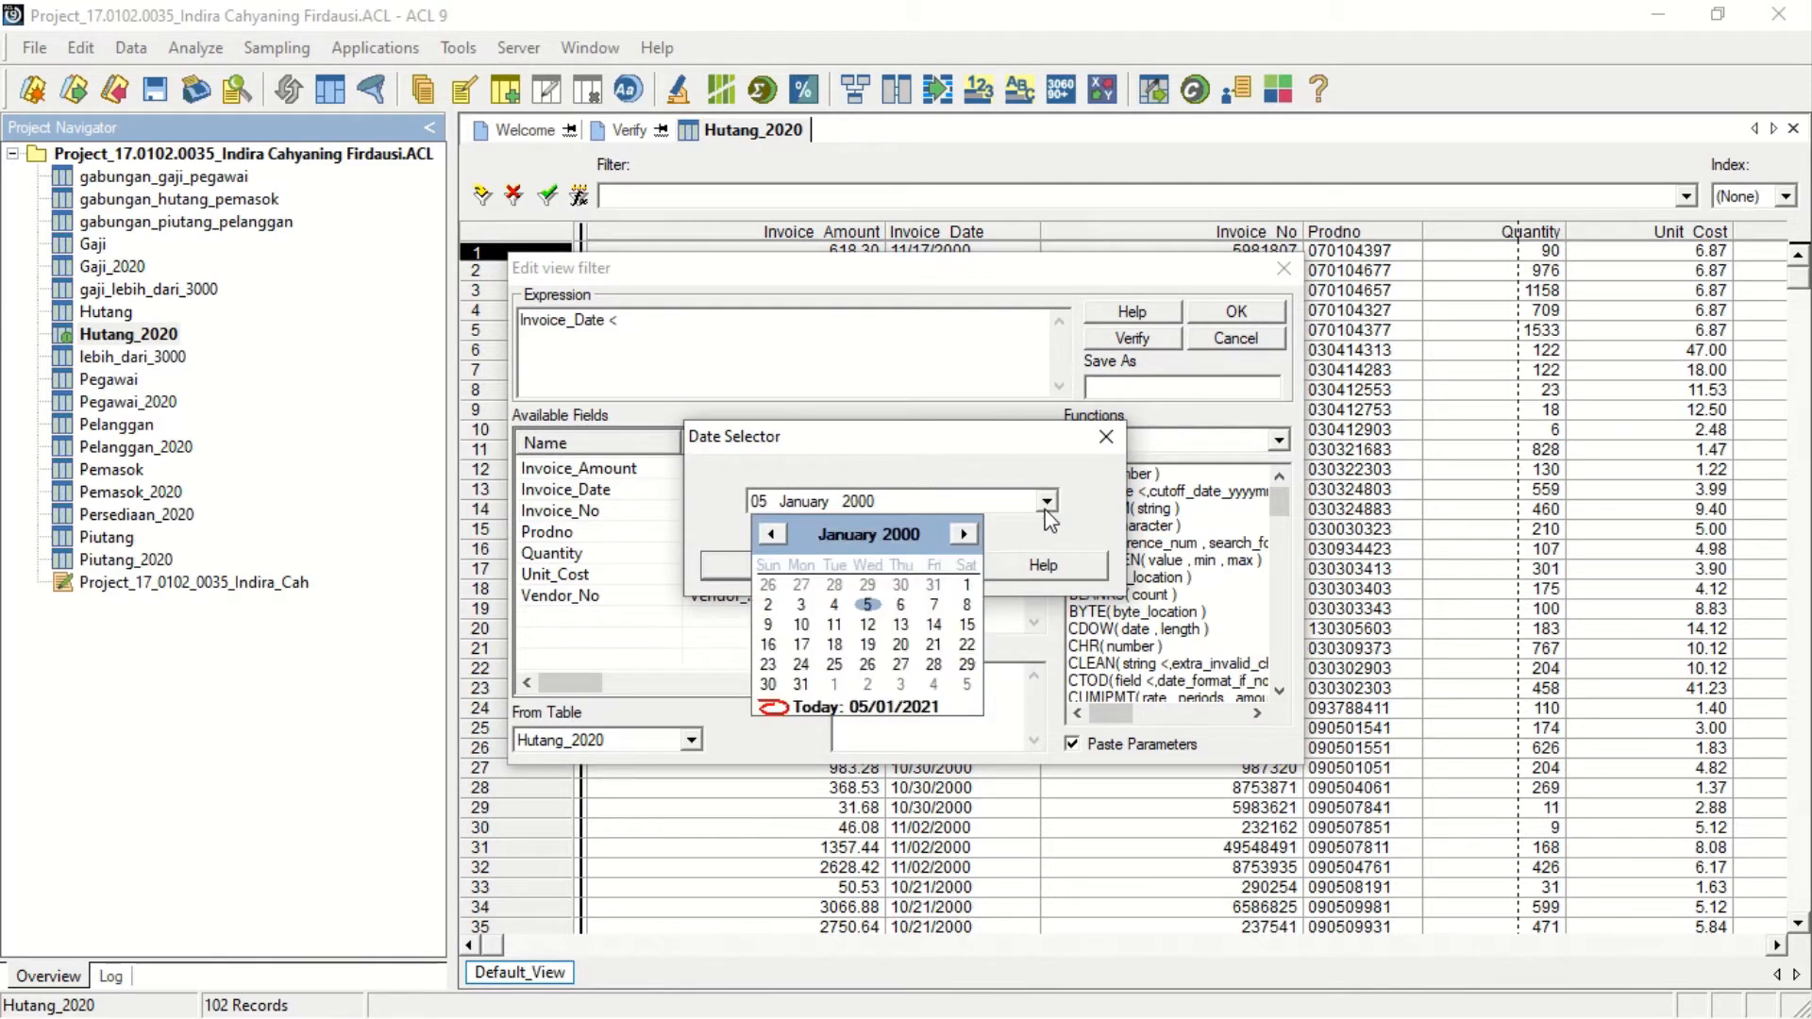
click(963, 534)
click(963, 534)
click(964, 534)
click(963, 534)
click(964, 534)
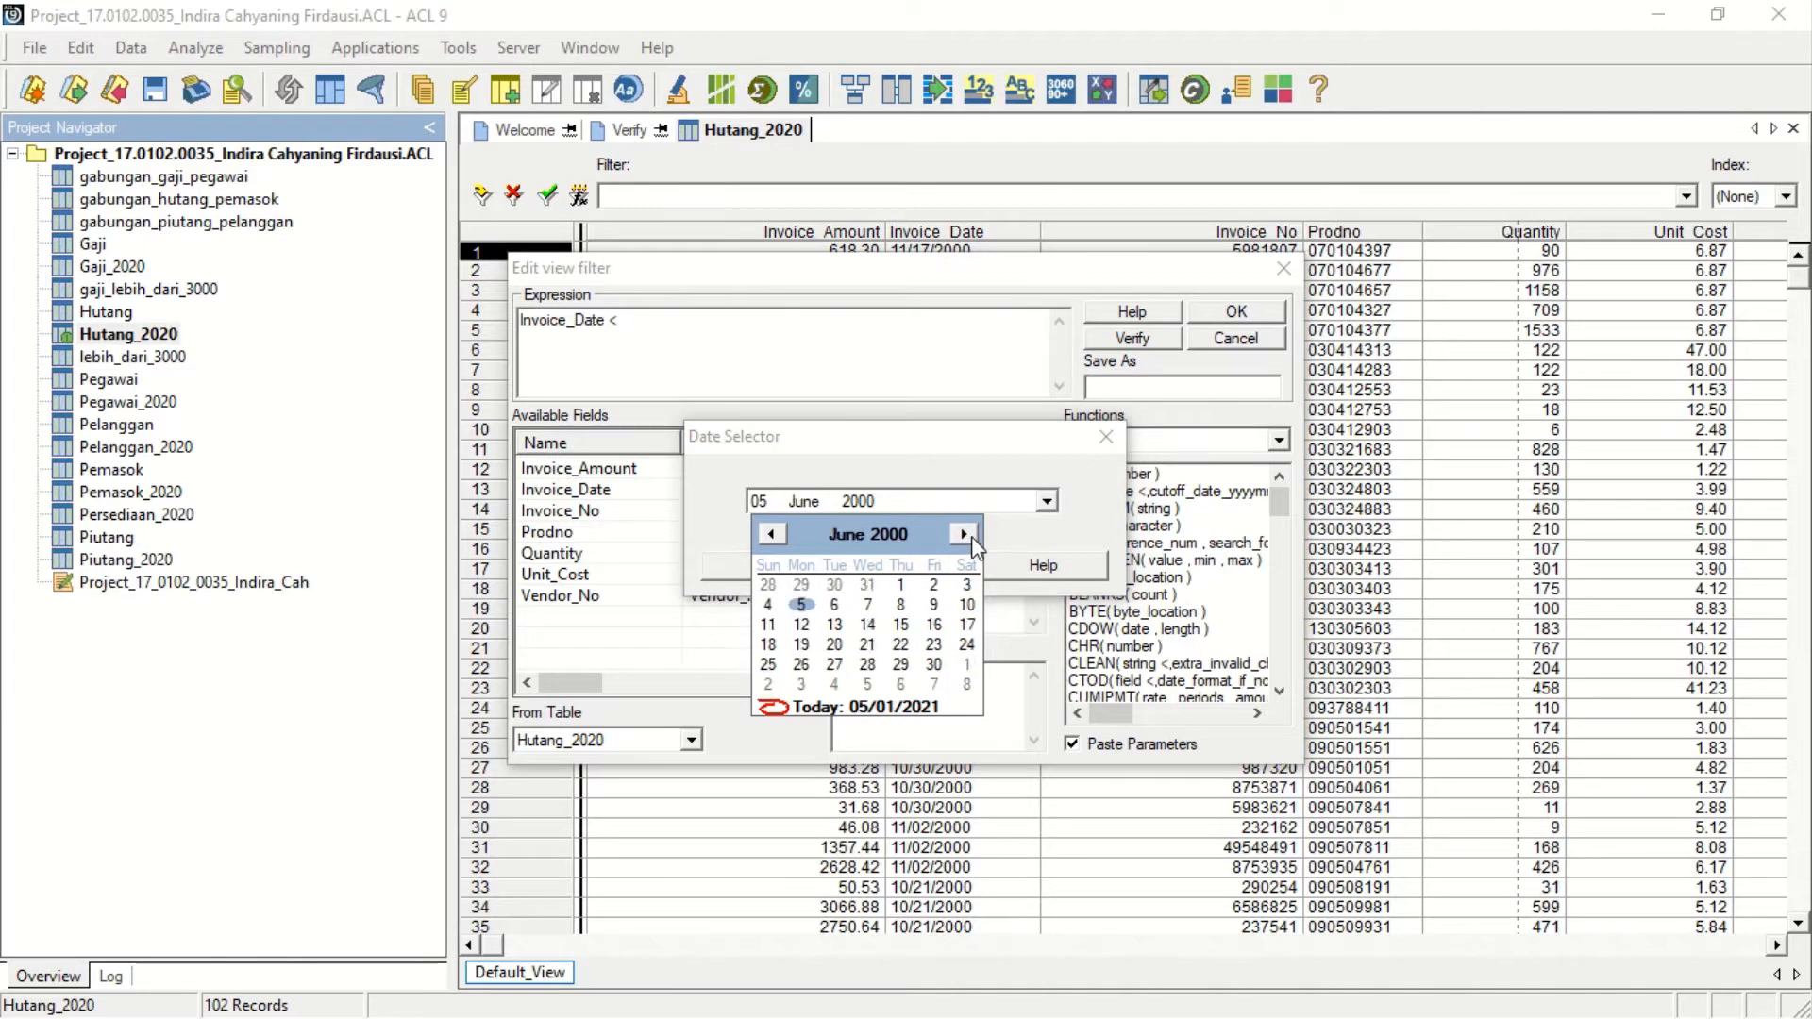
click(963, 534)
click(966, 585)
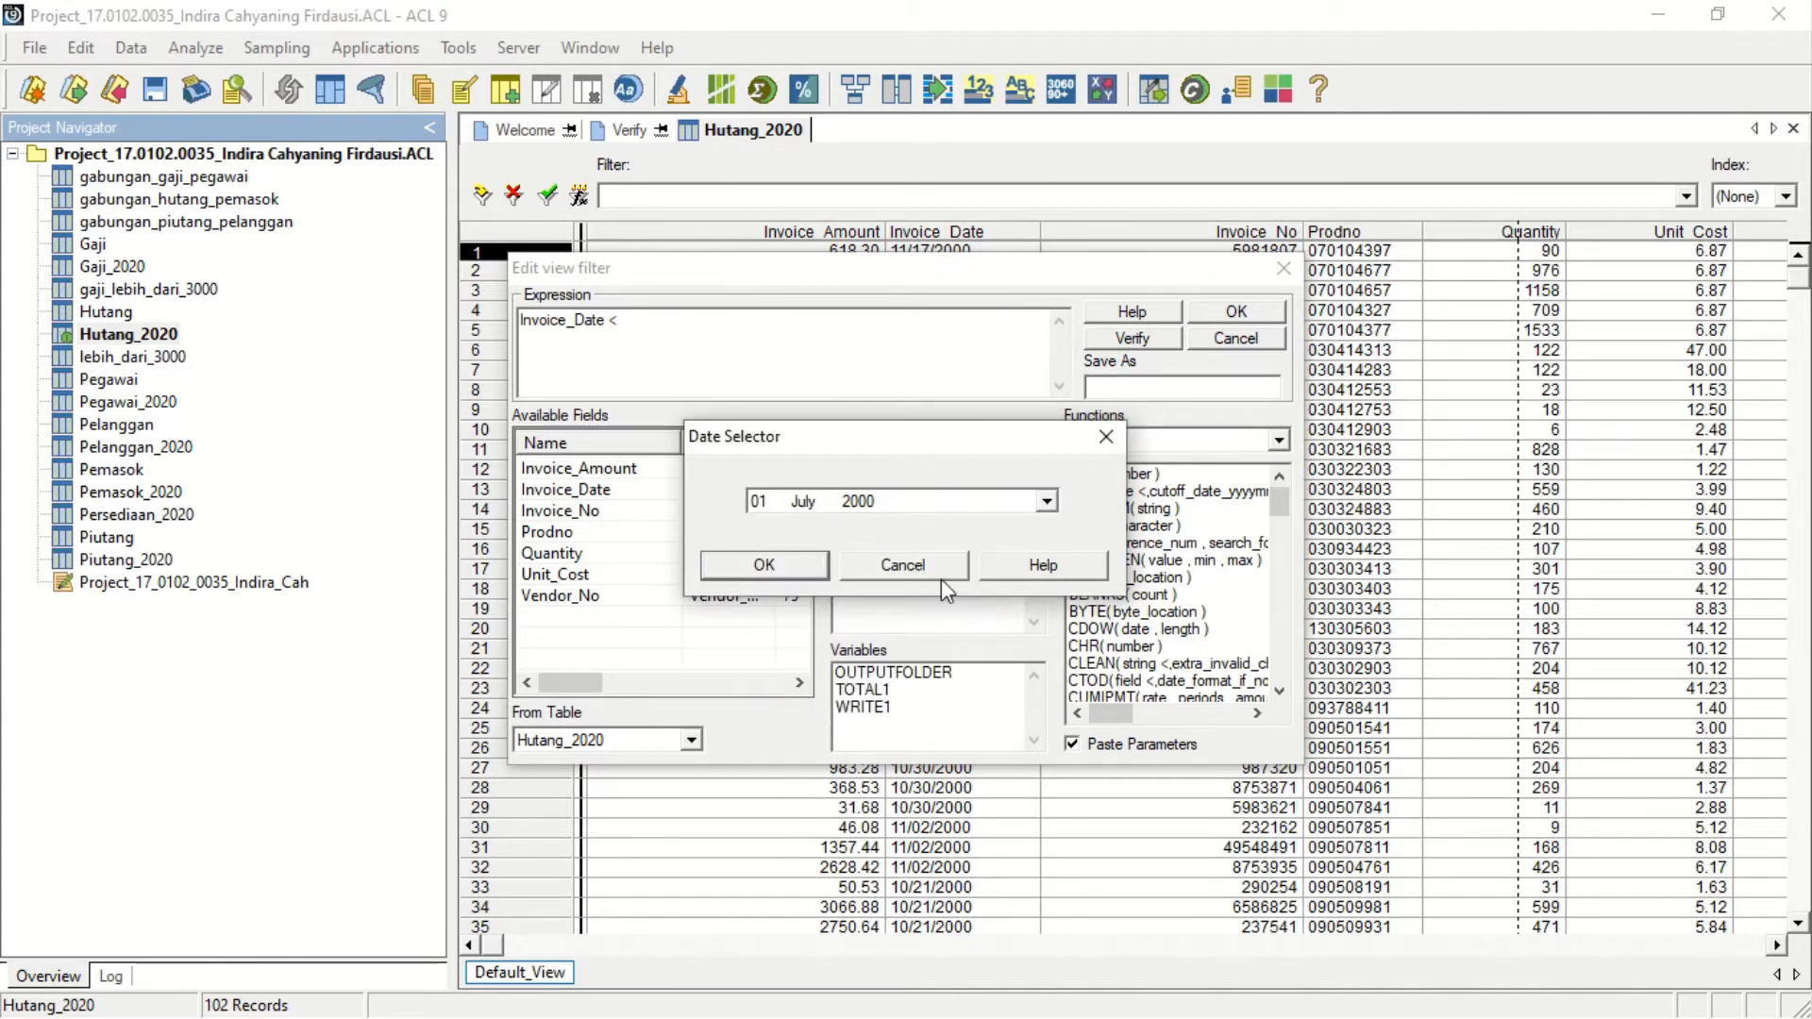
click(763, 565)
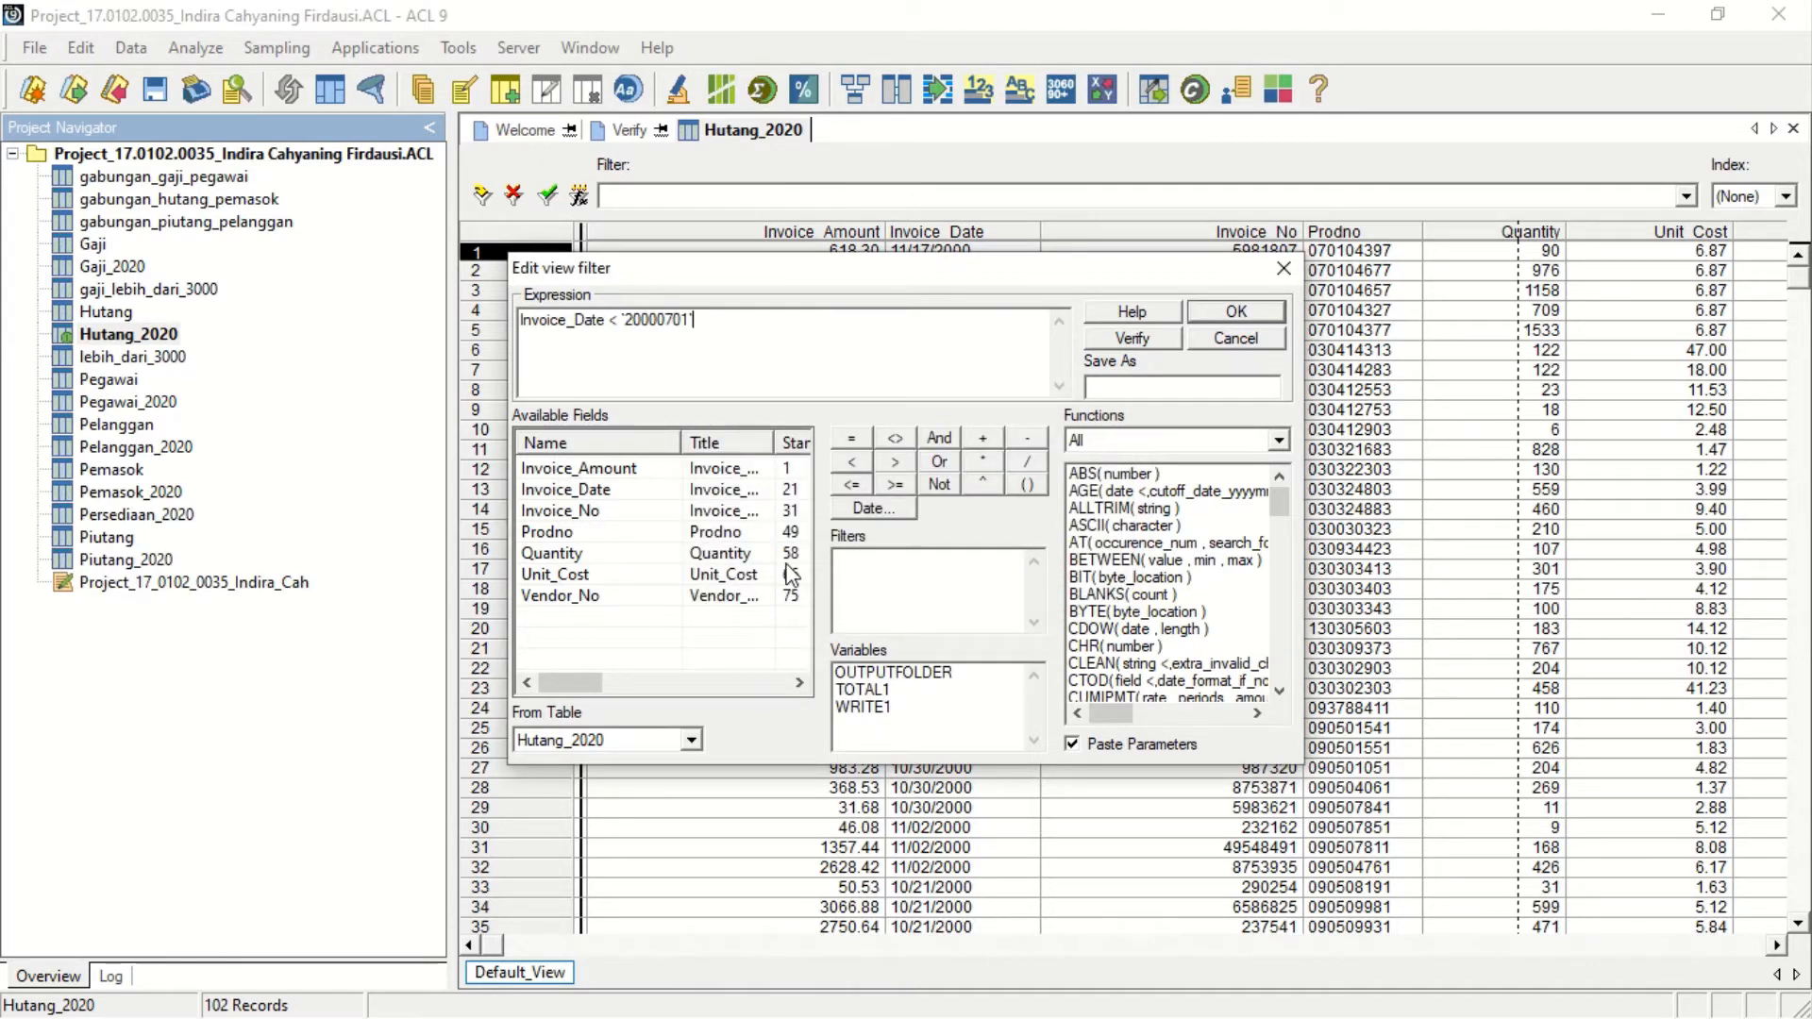
Check the validity of the Invoice_Date filter expression and apply it to the Hutang_2020 view.
click(1156, 340)
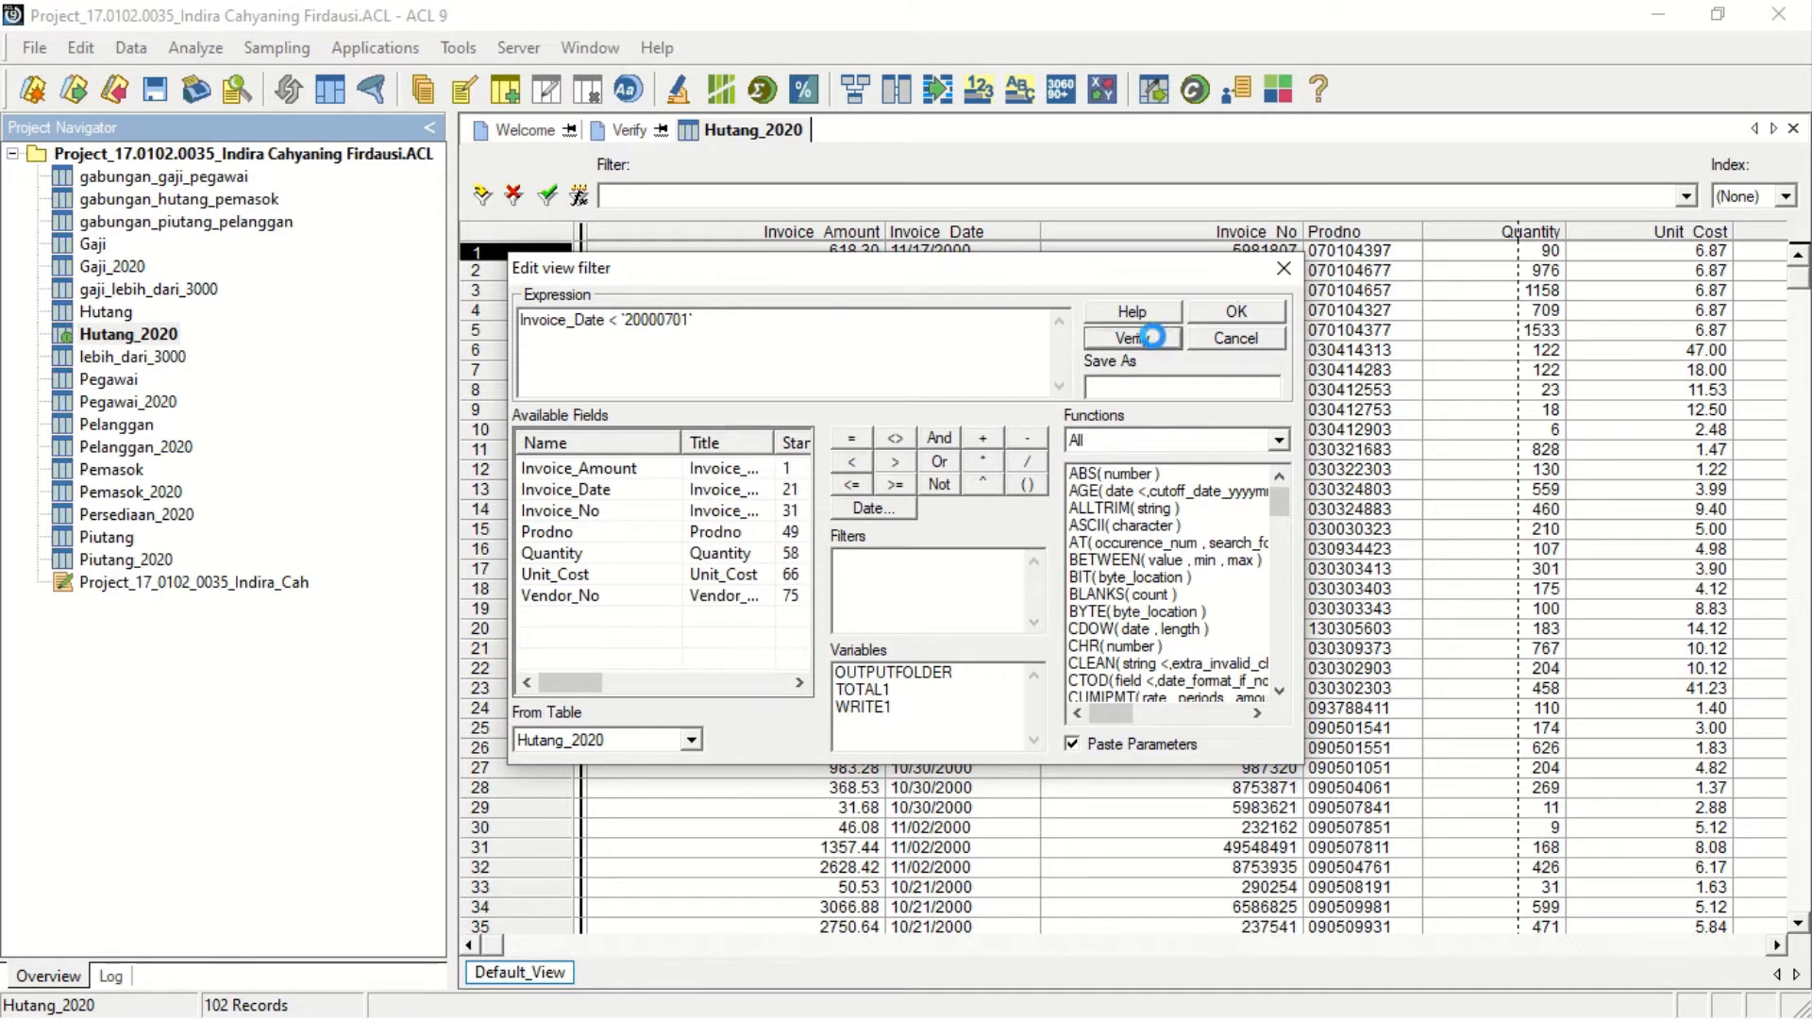
click(958, 611)
click(1236, 312)
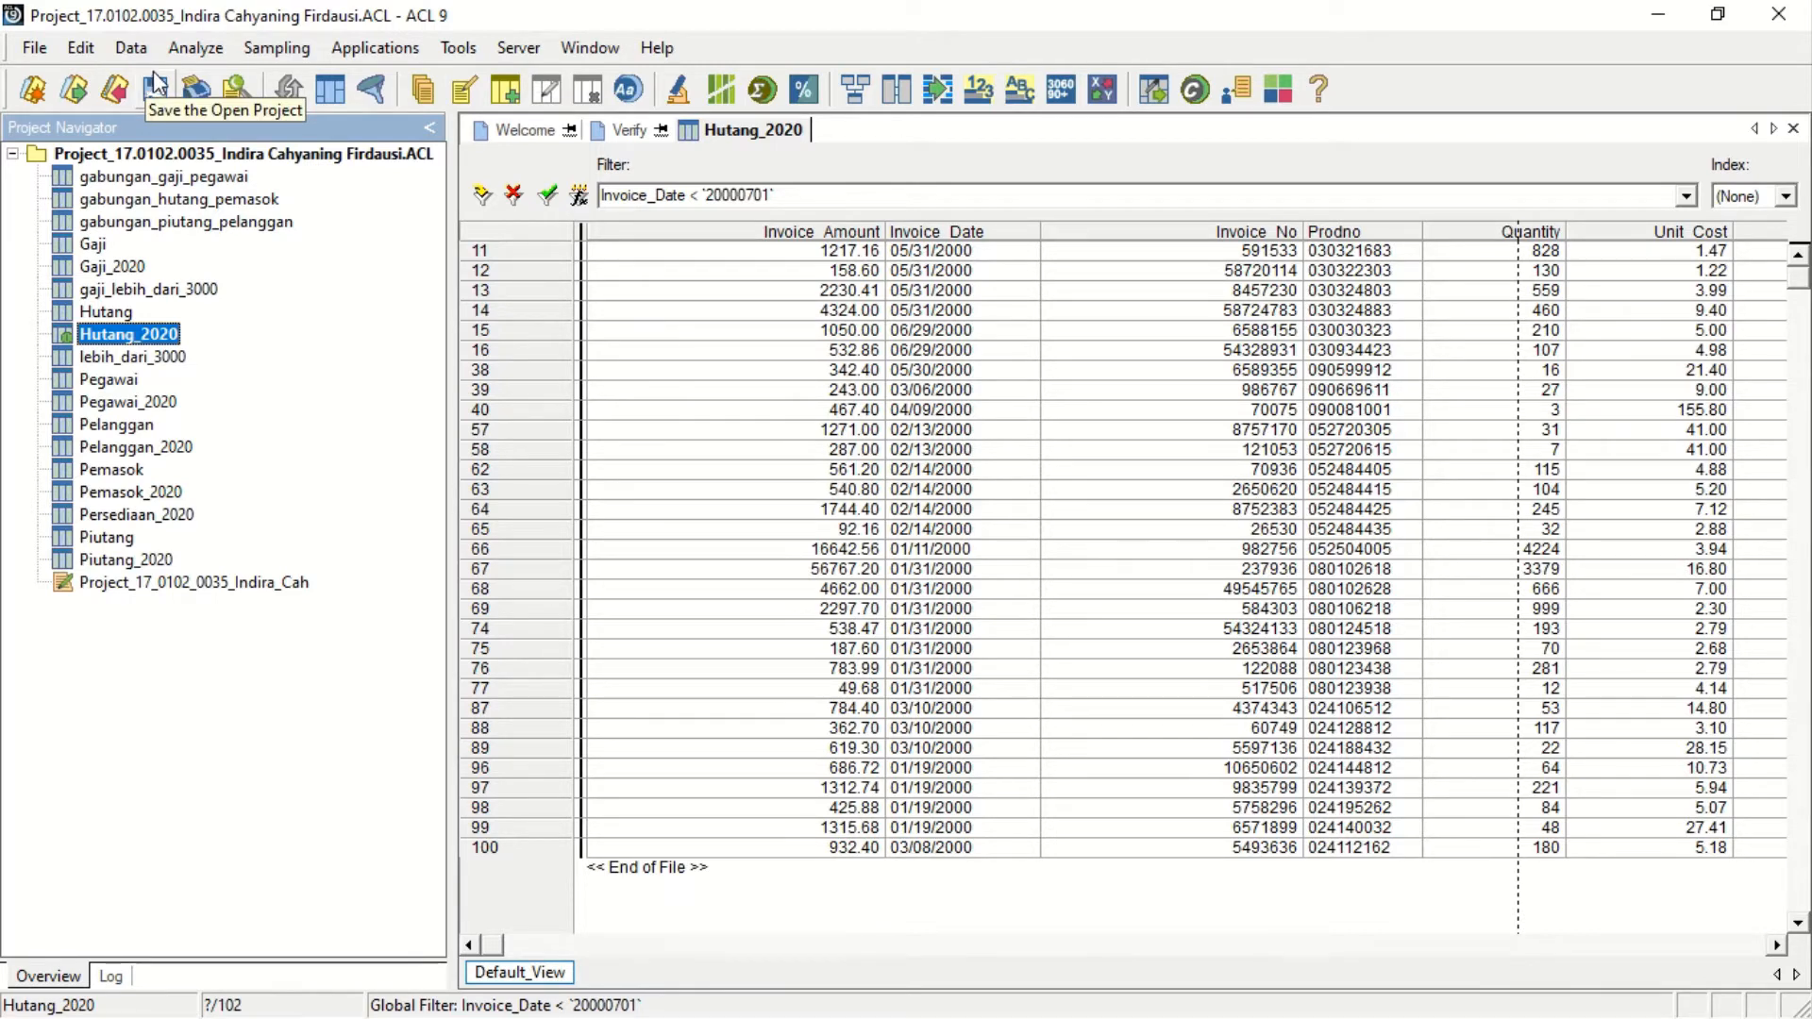
Total the Invoice_Amount field for the filtered Hutang_2020 records.
click(195, 52)
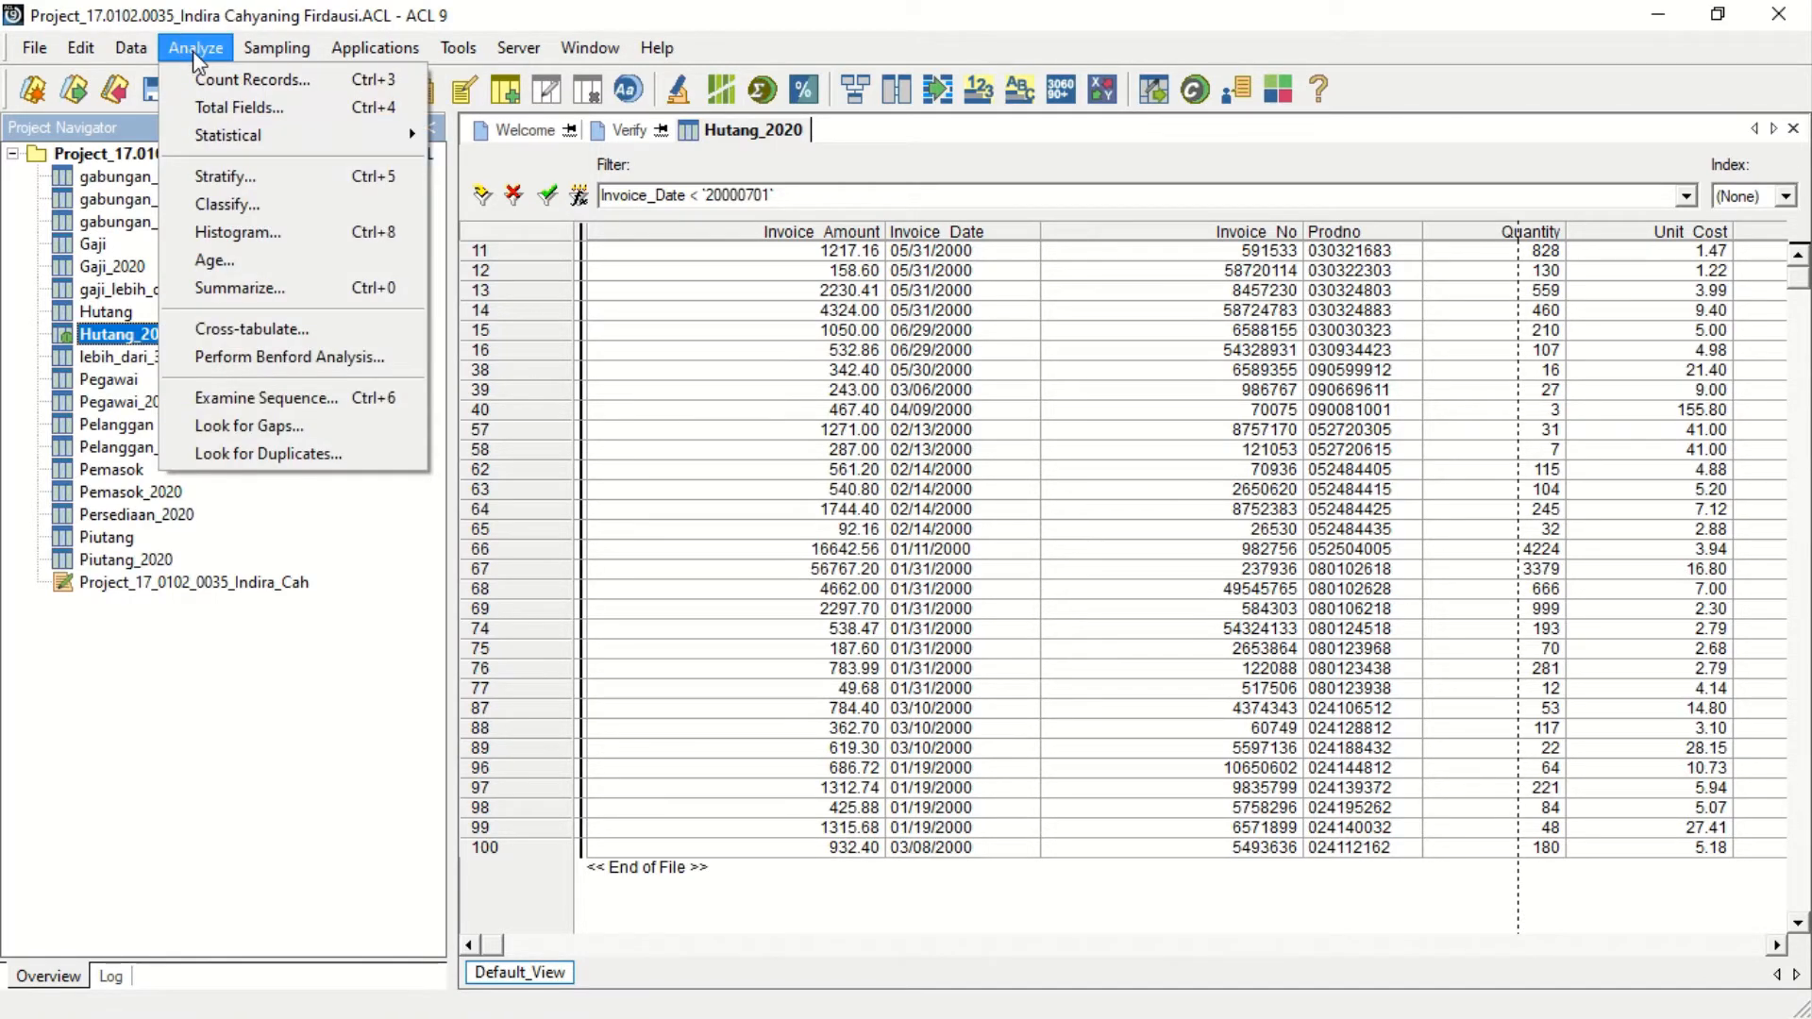
click(202, 102)
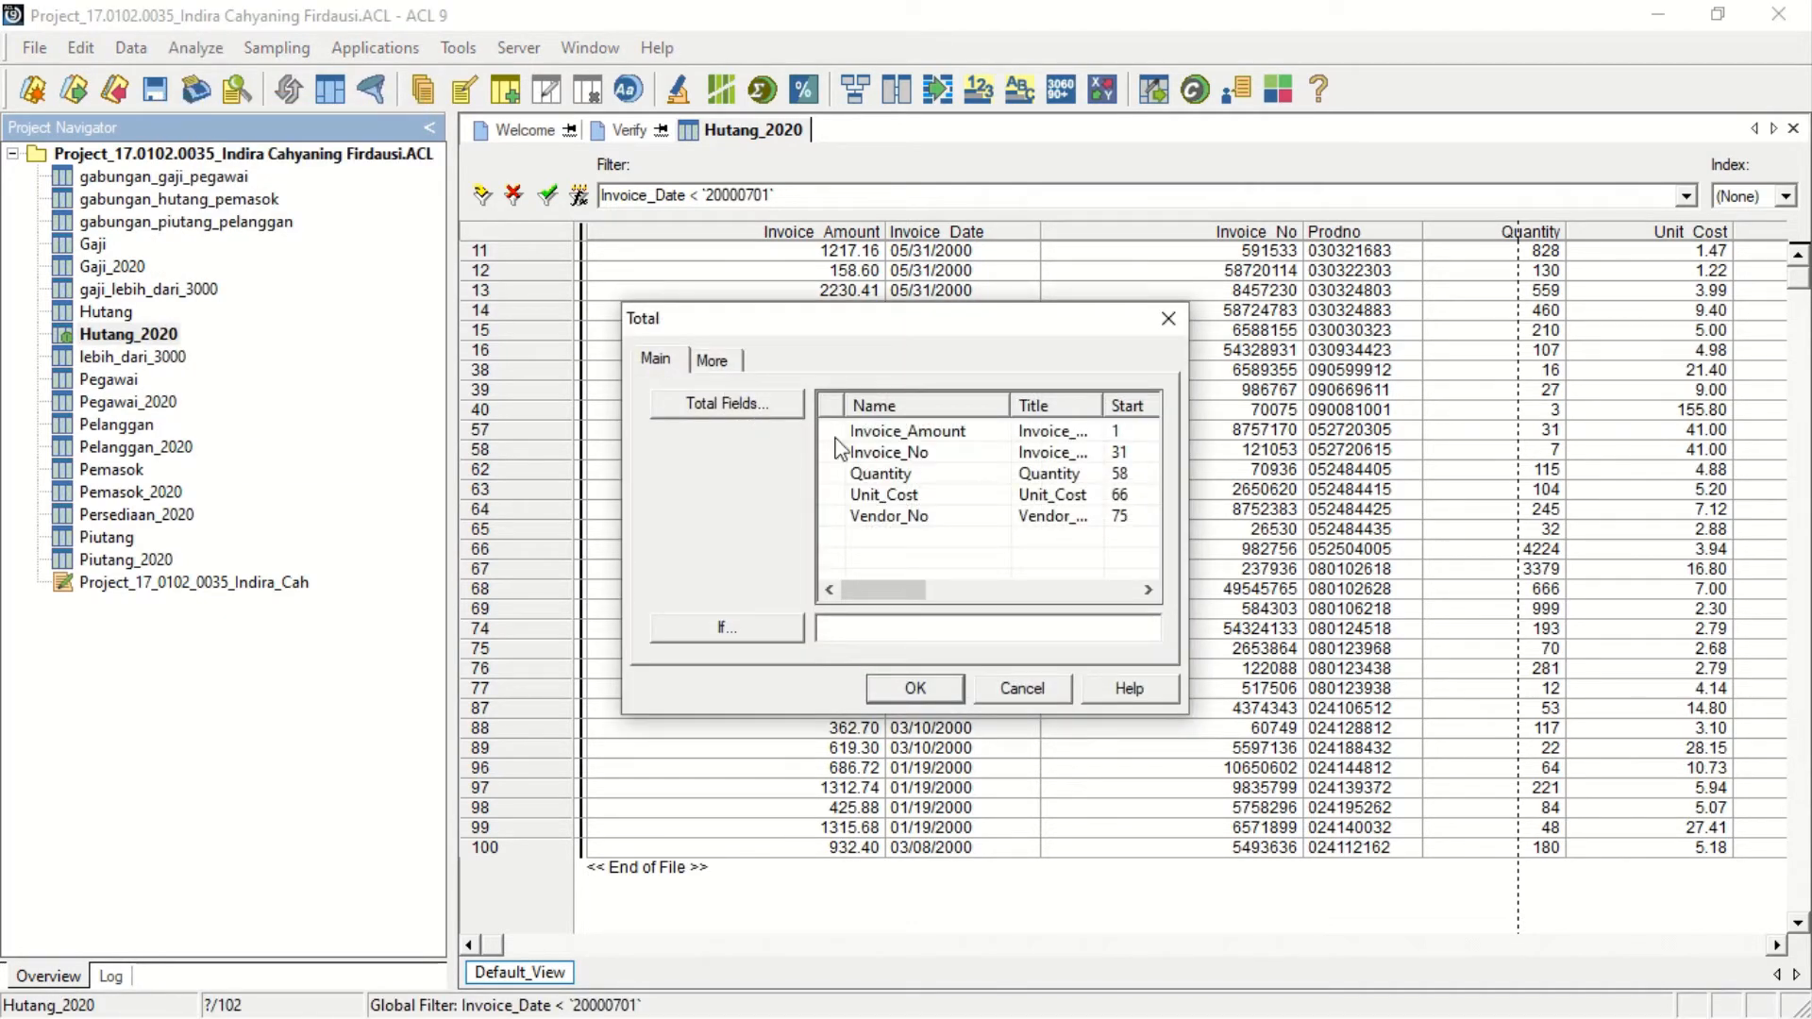
click(887, 432)
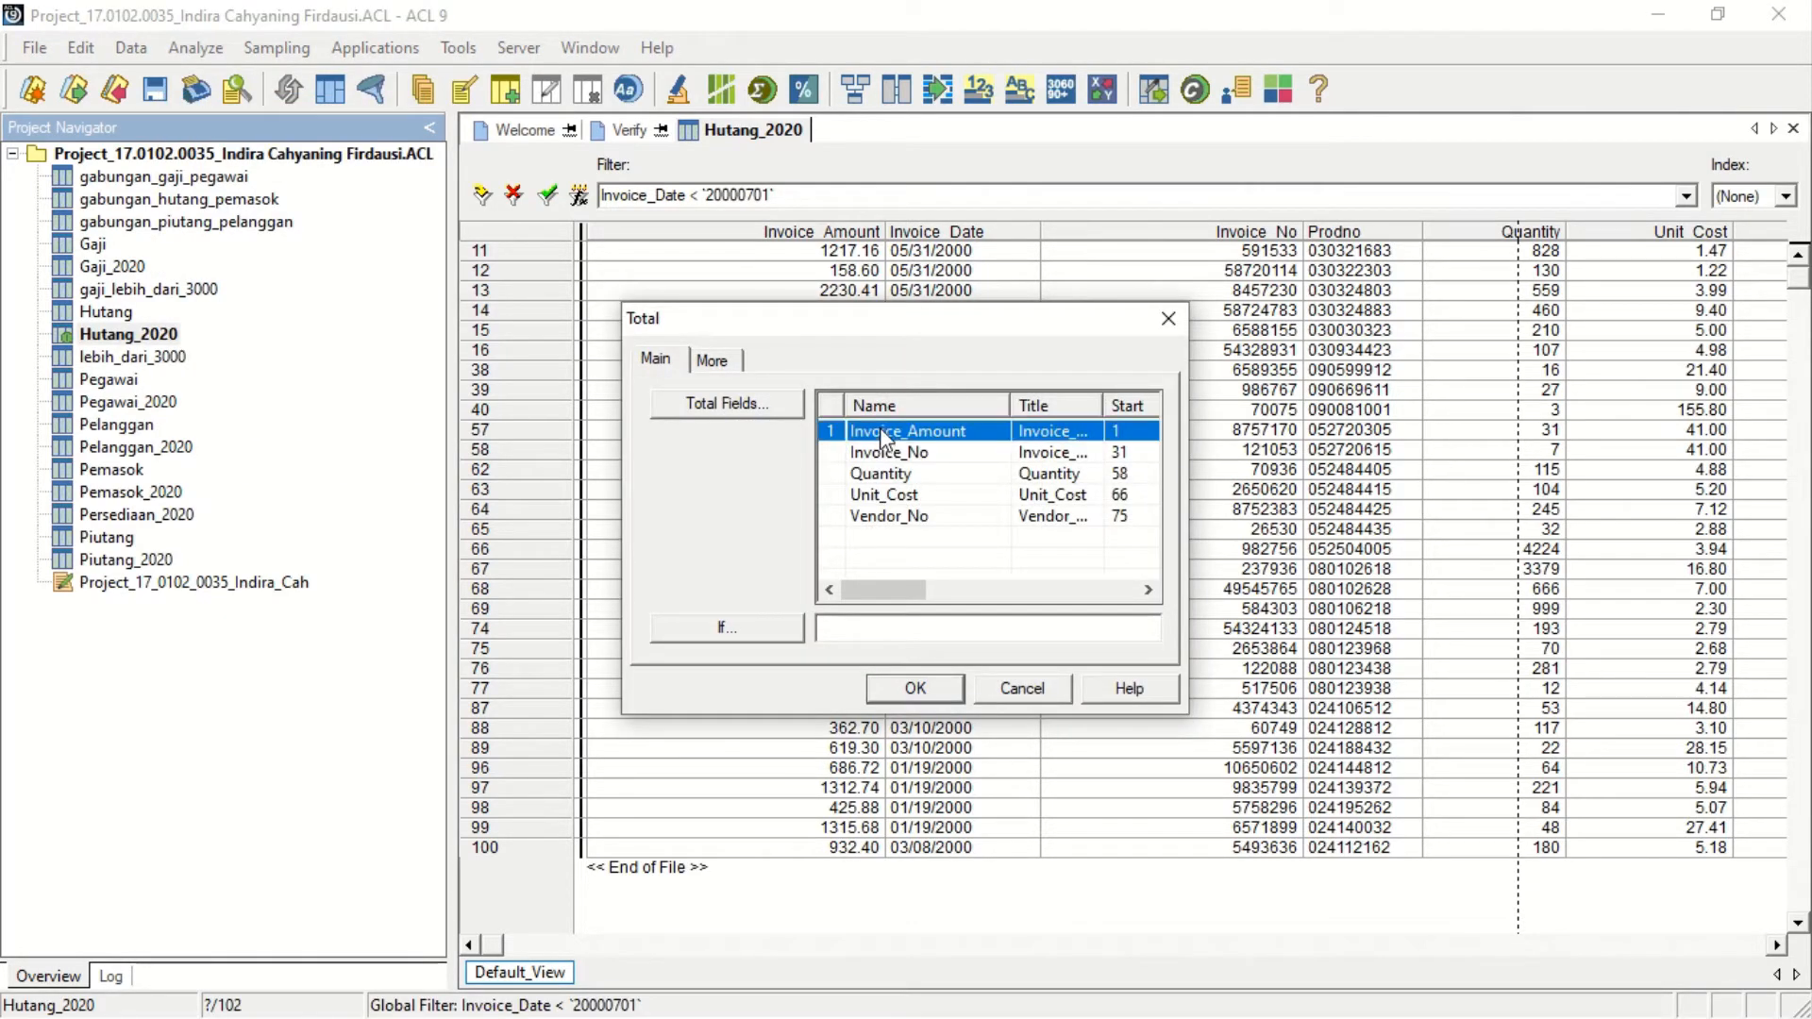
click(916, 689)
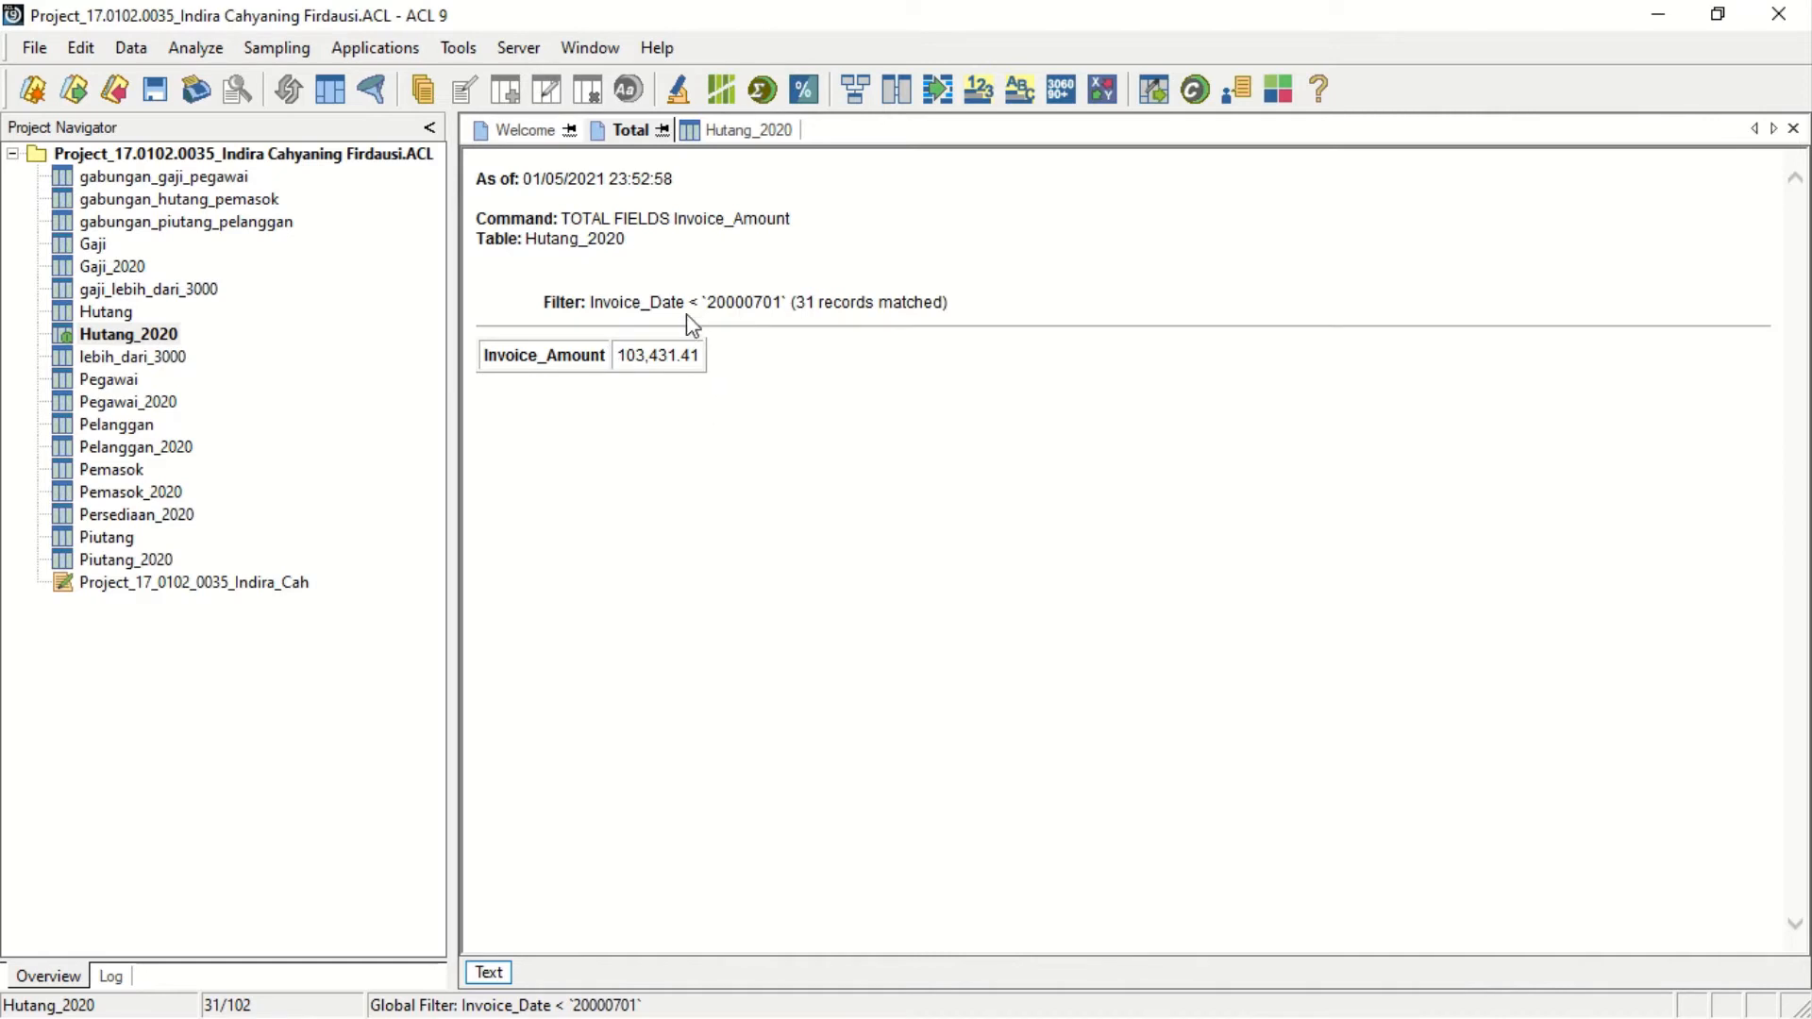
mouse_move(724, 10)
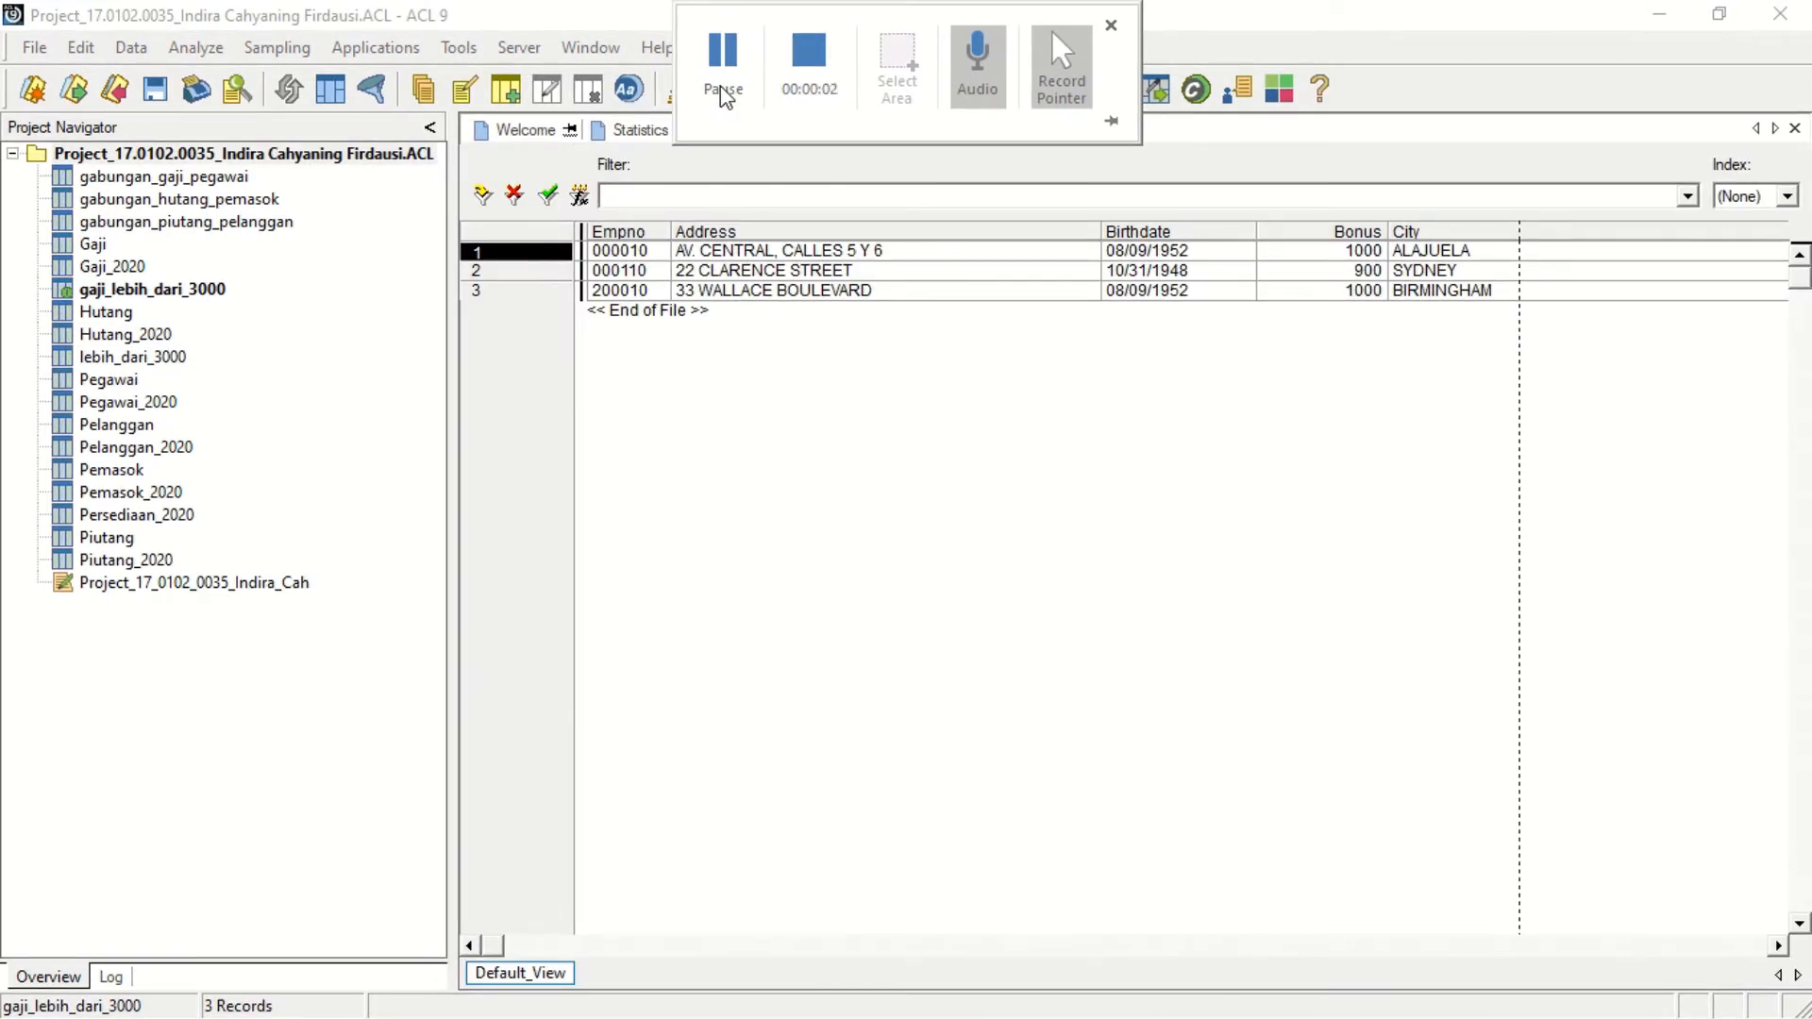
click(723, 96)
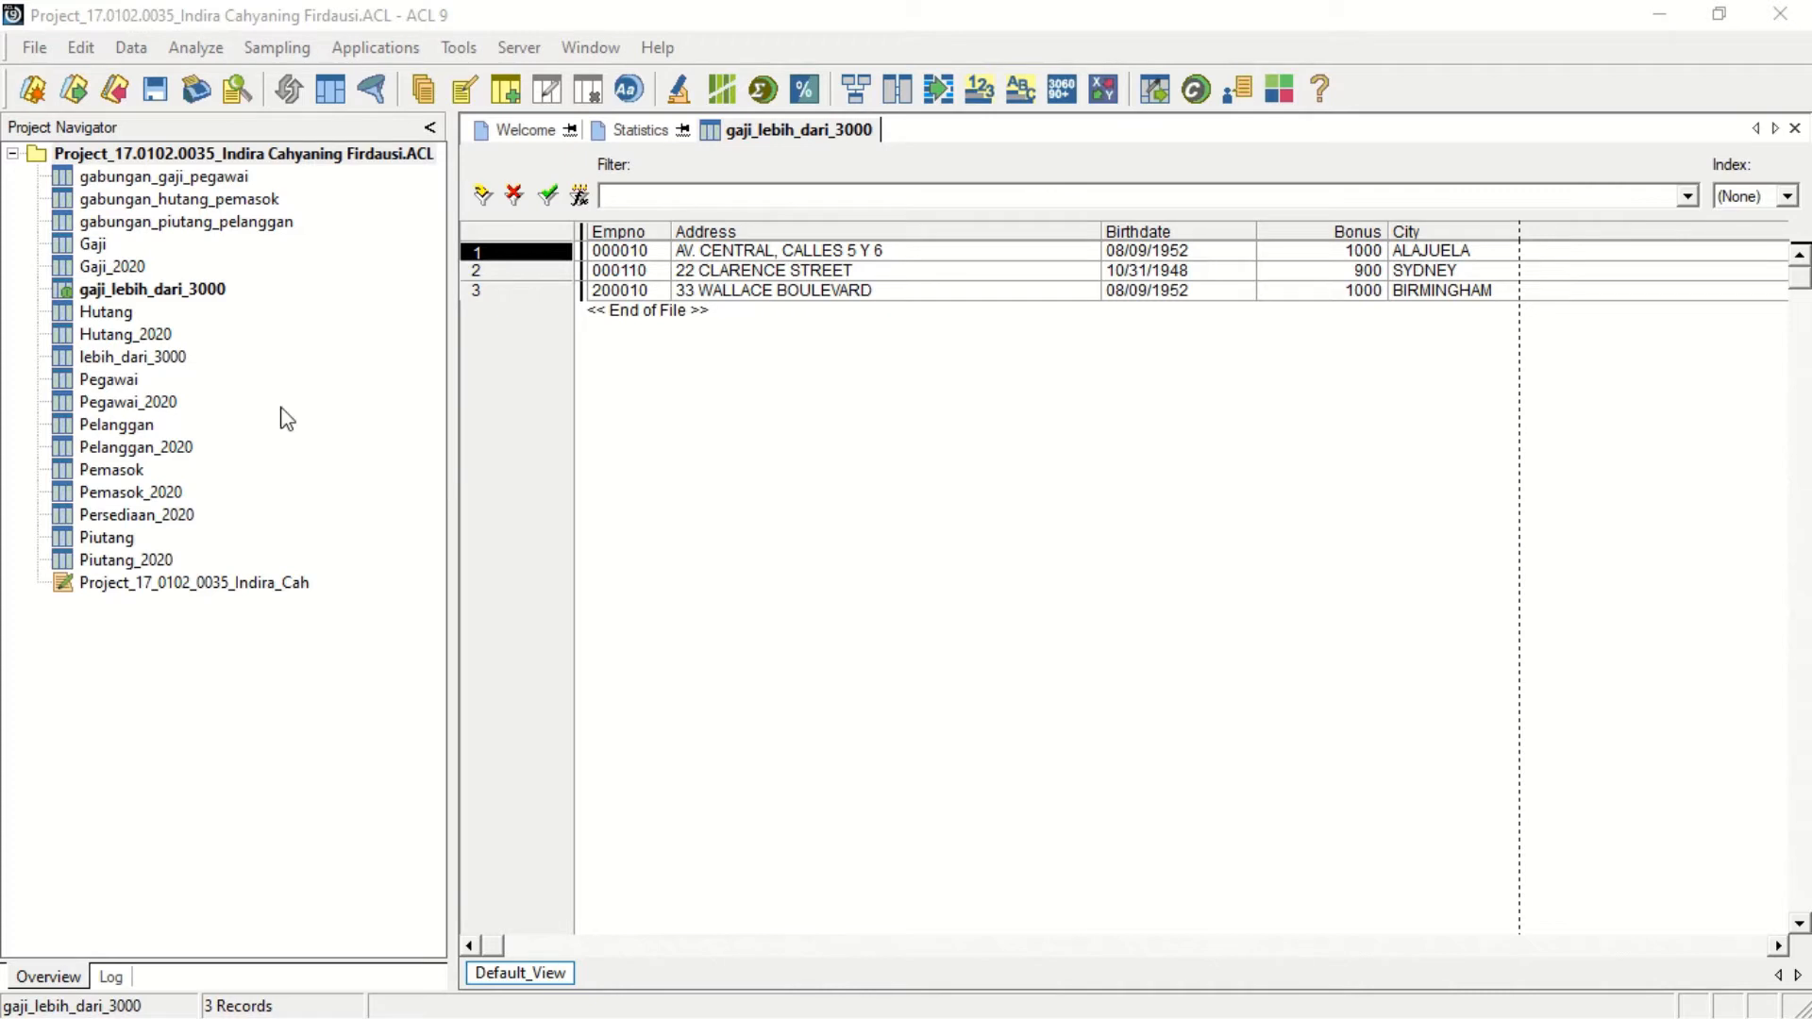
Open the Hutang table and run Statistics on the Unit_Cost field with the standard deviation included.
double_click(104, 316)
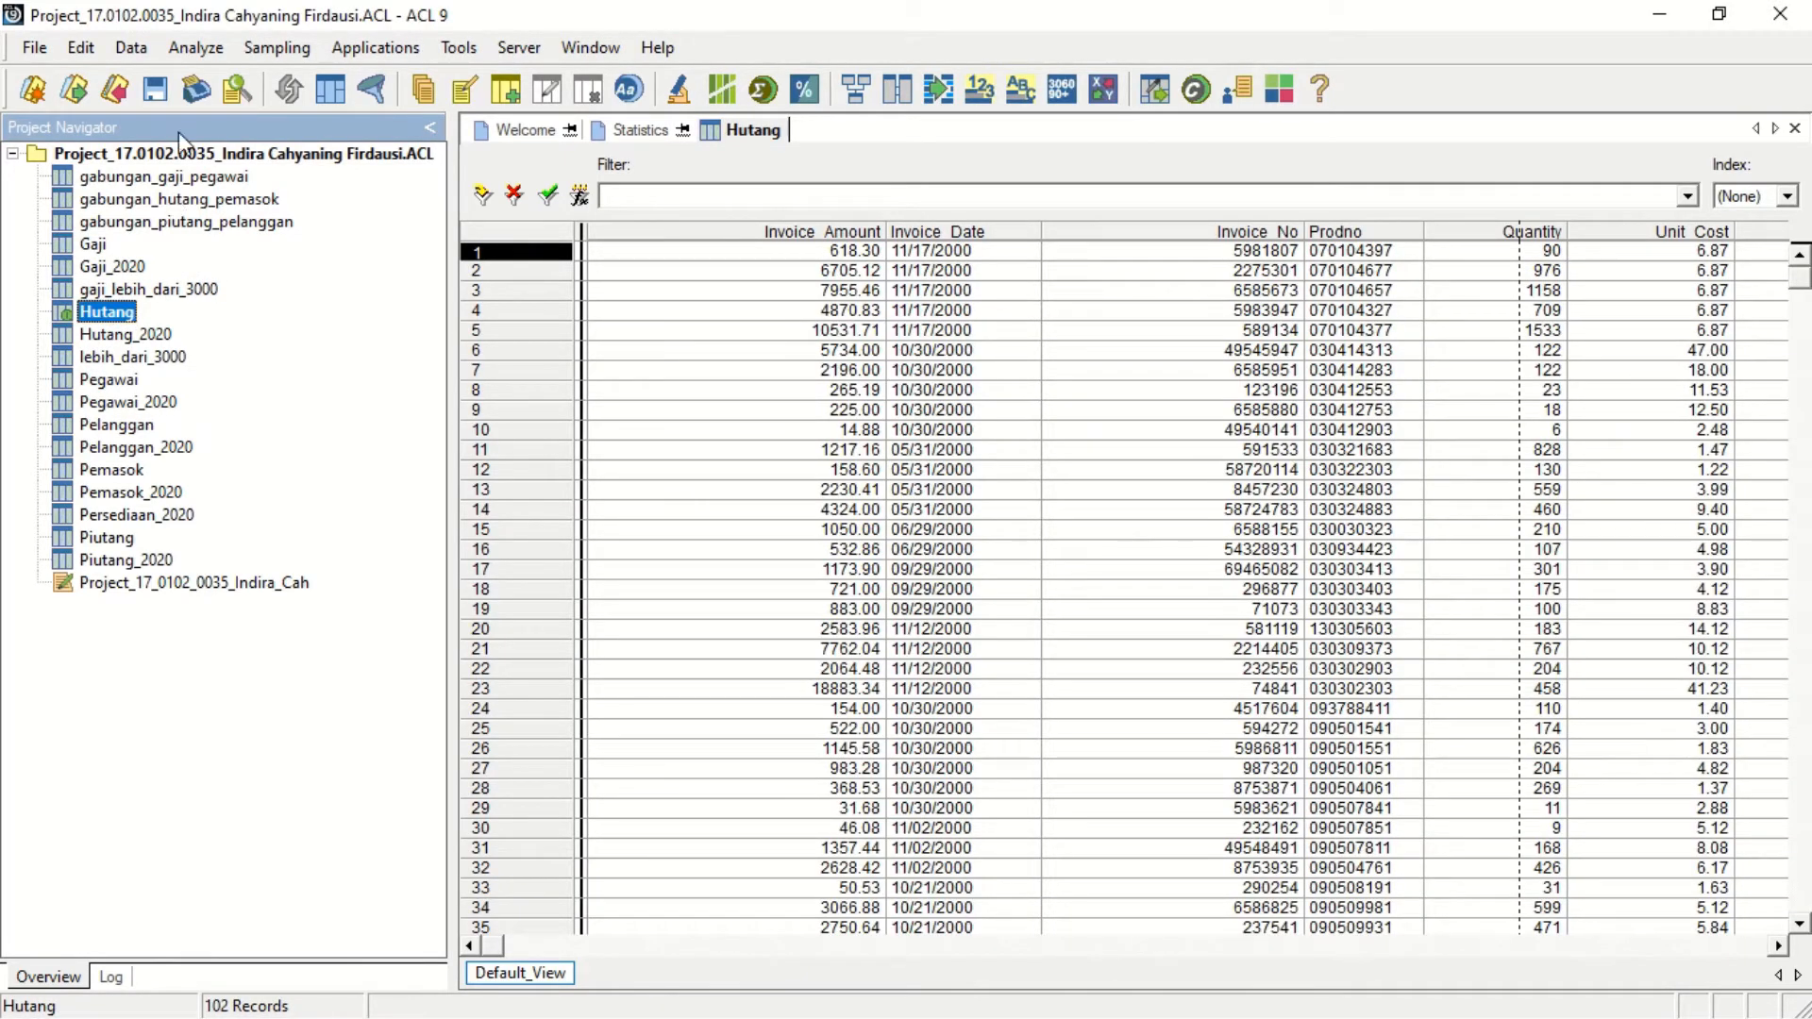
click(193, 49)
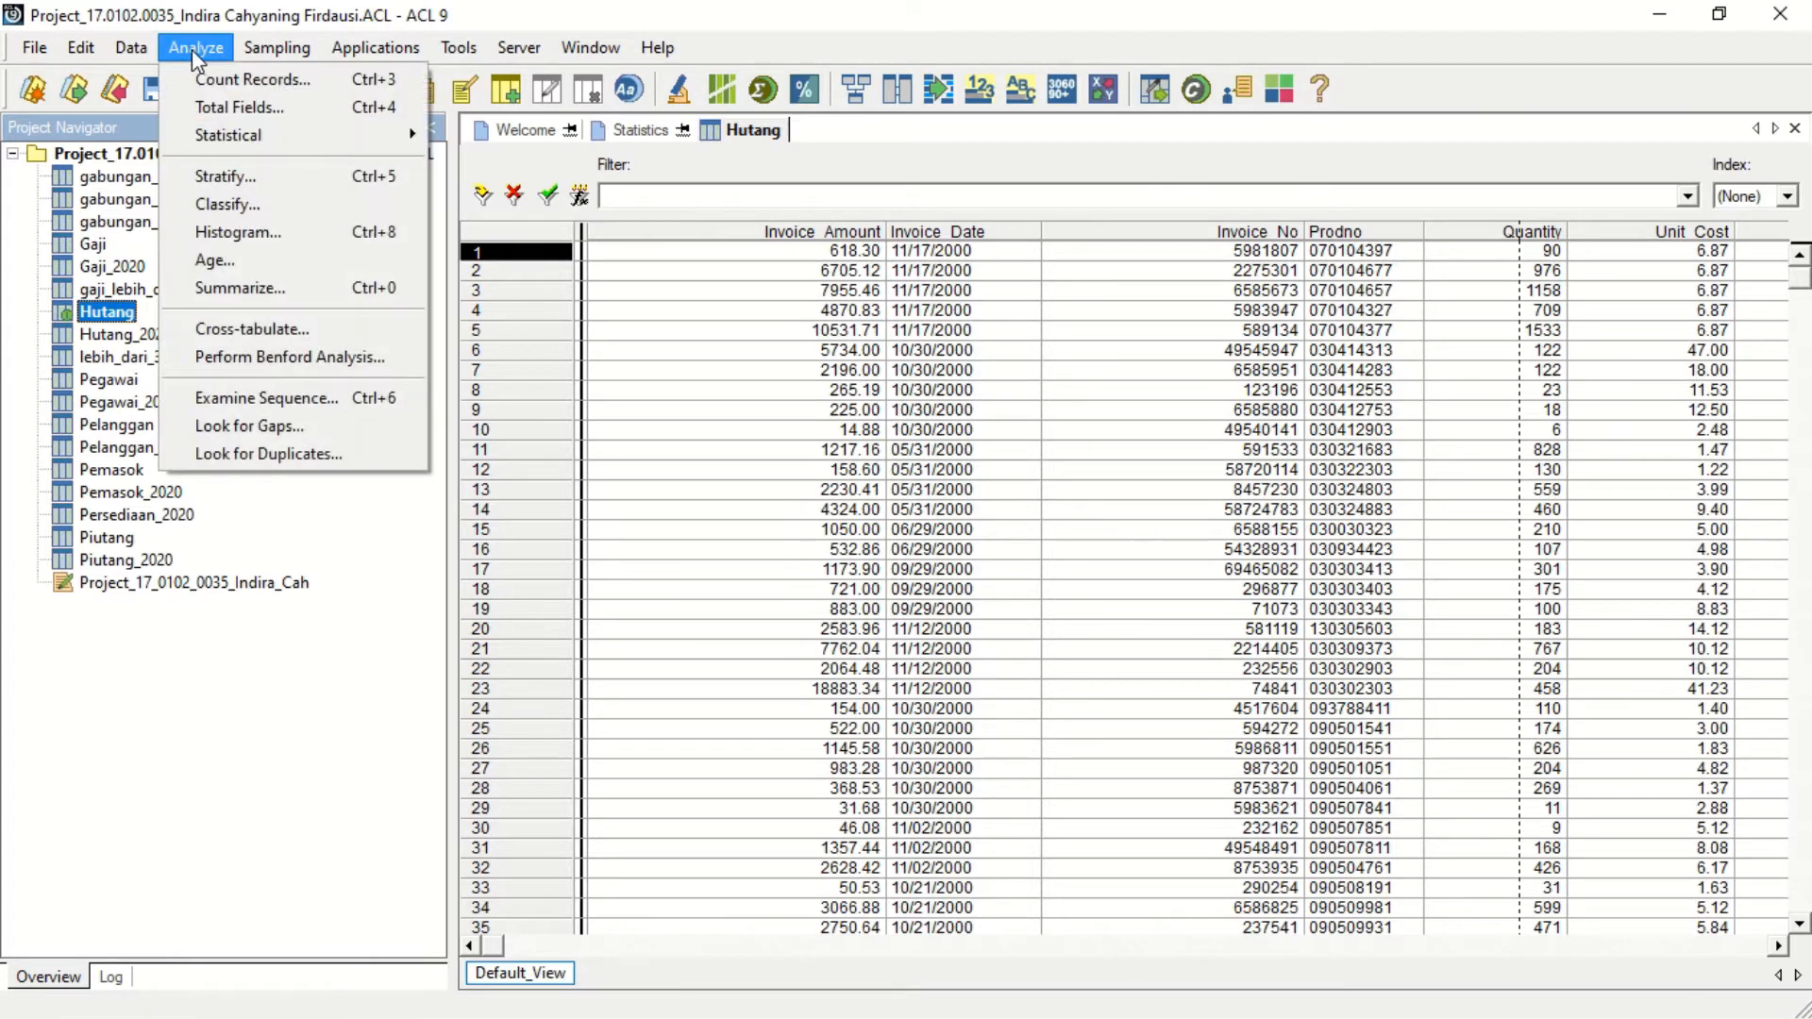
mouse_move(275, 132)
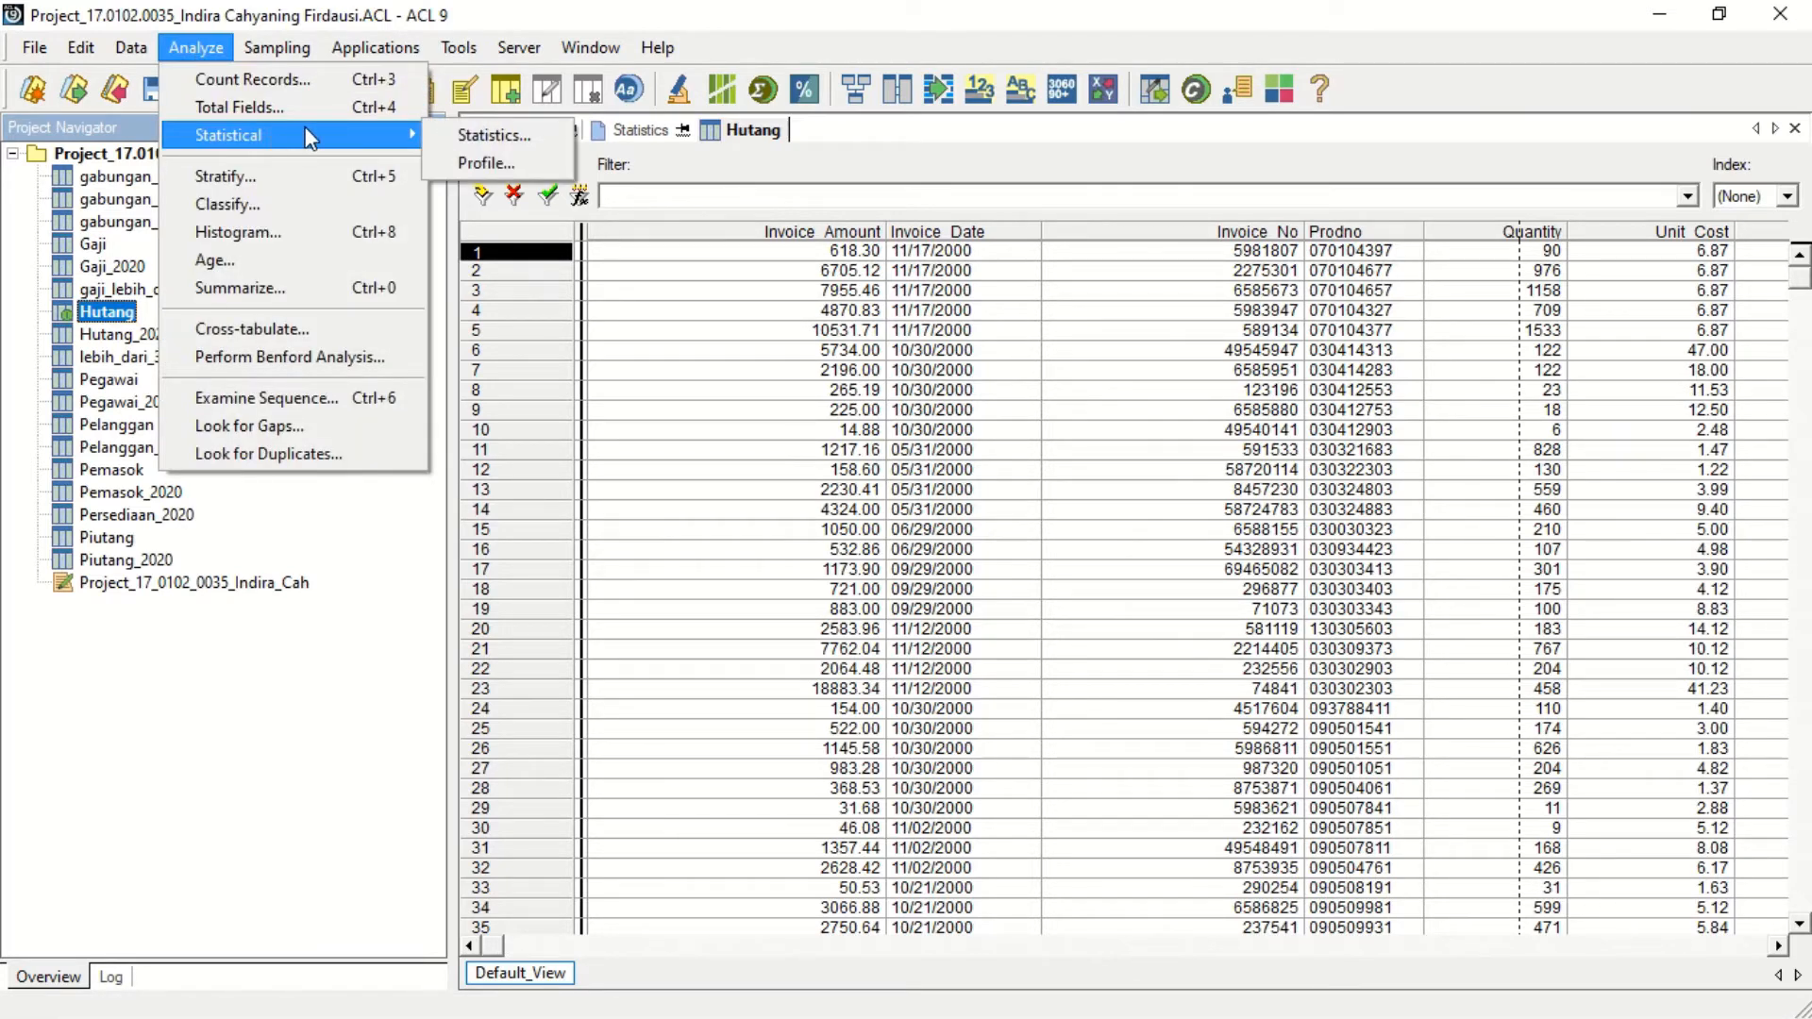
click(450, 132)
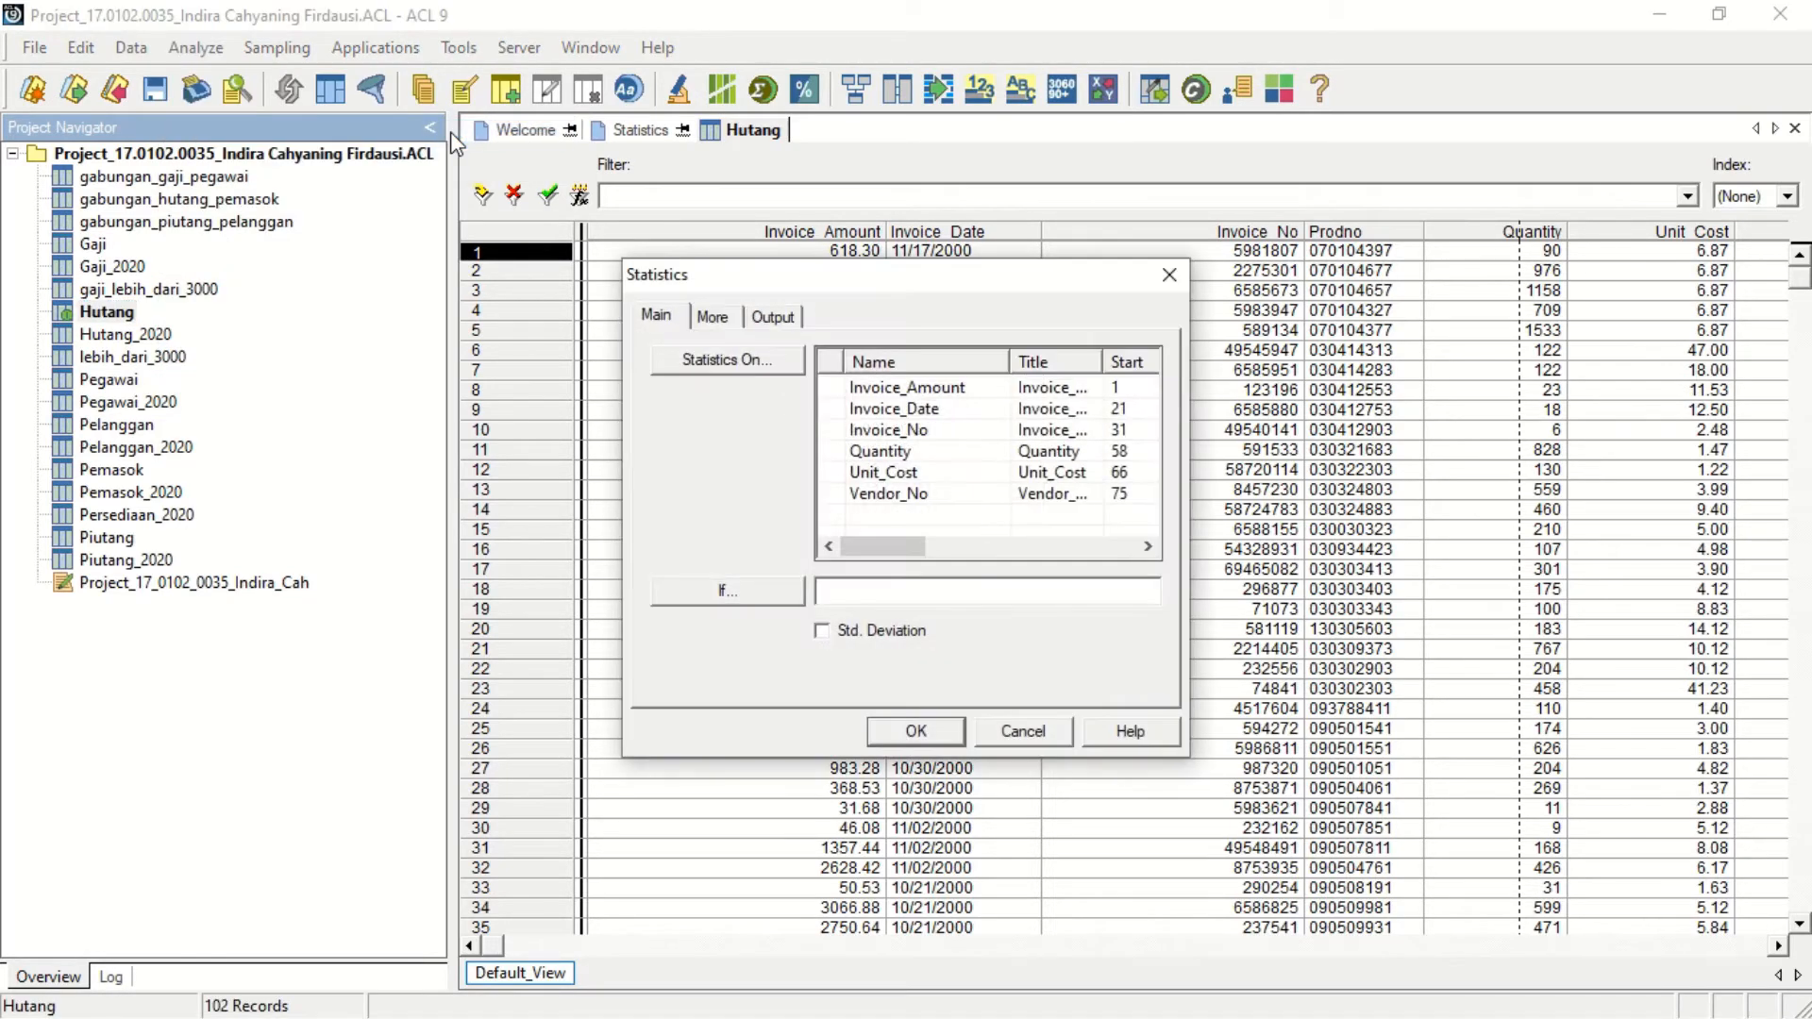
click(770, 362)
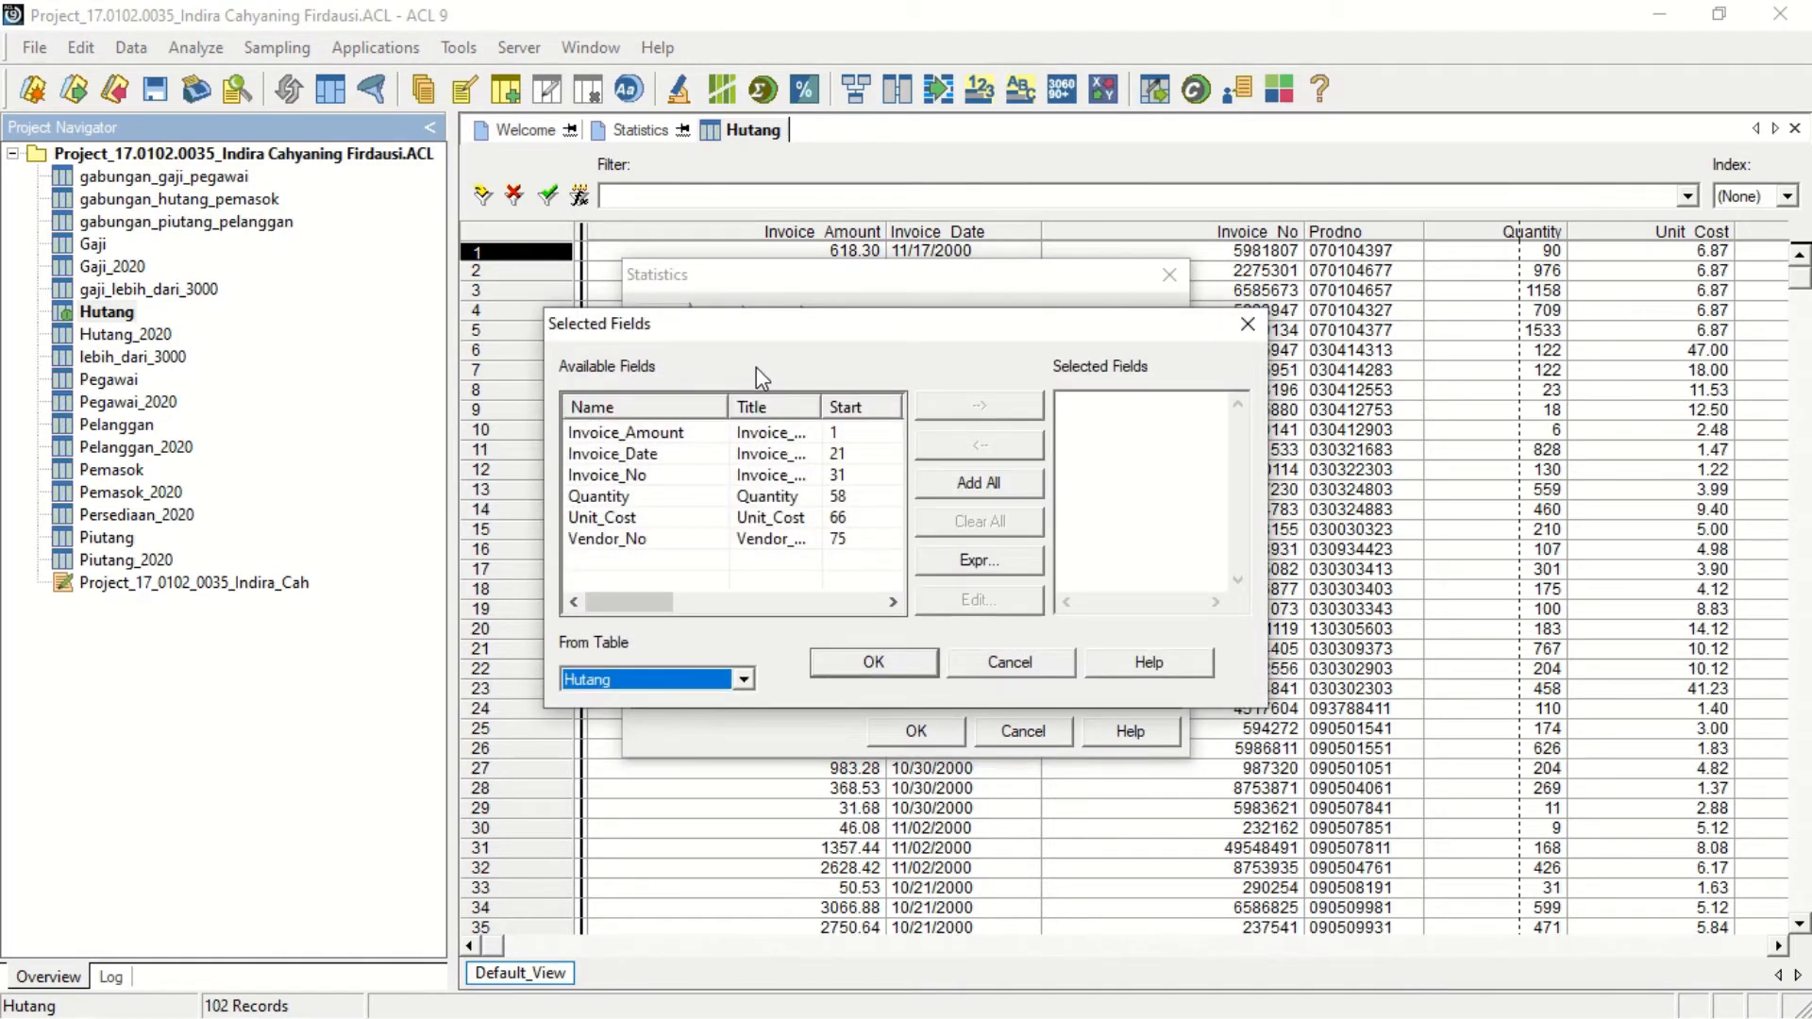
double_click(901, 519)
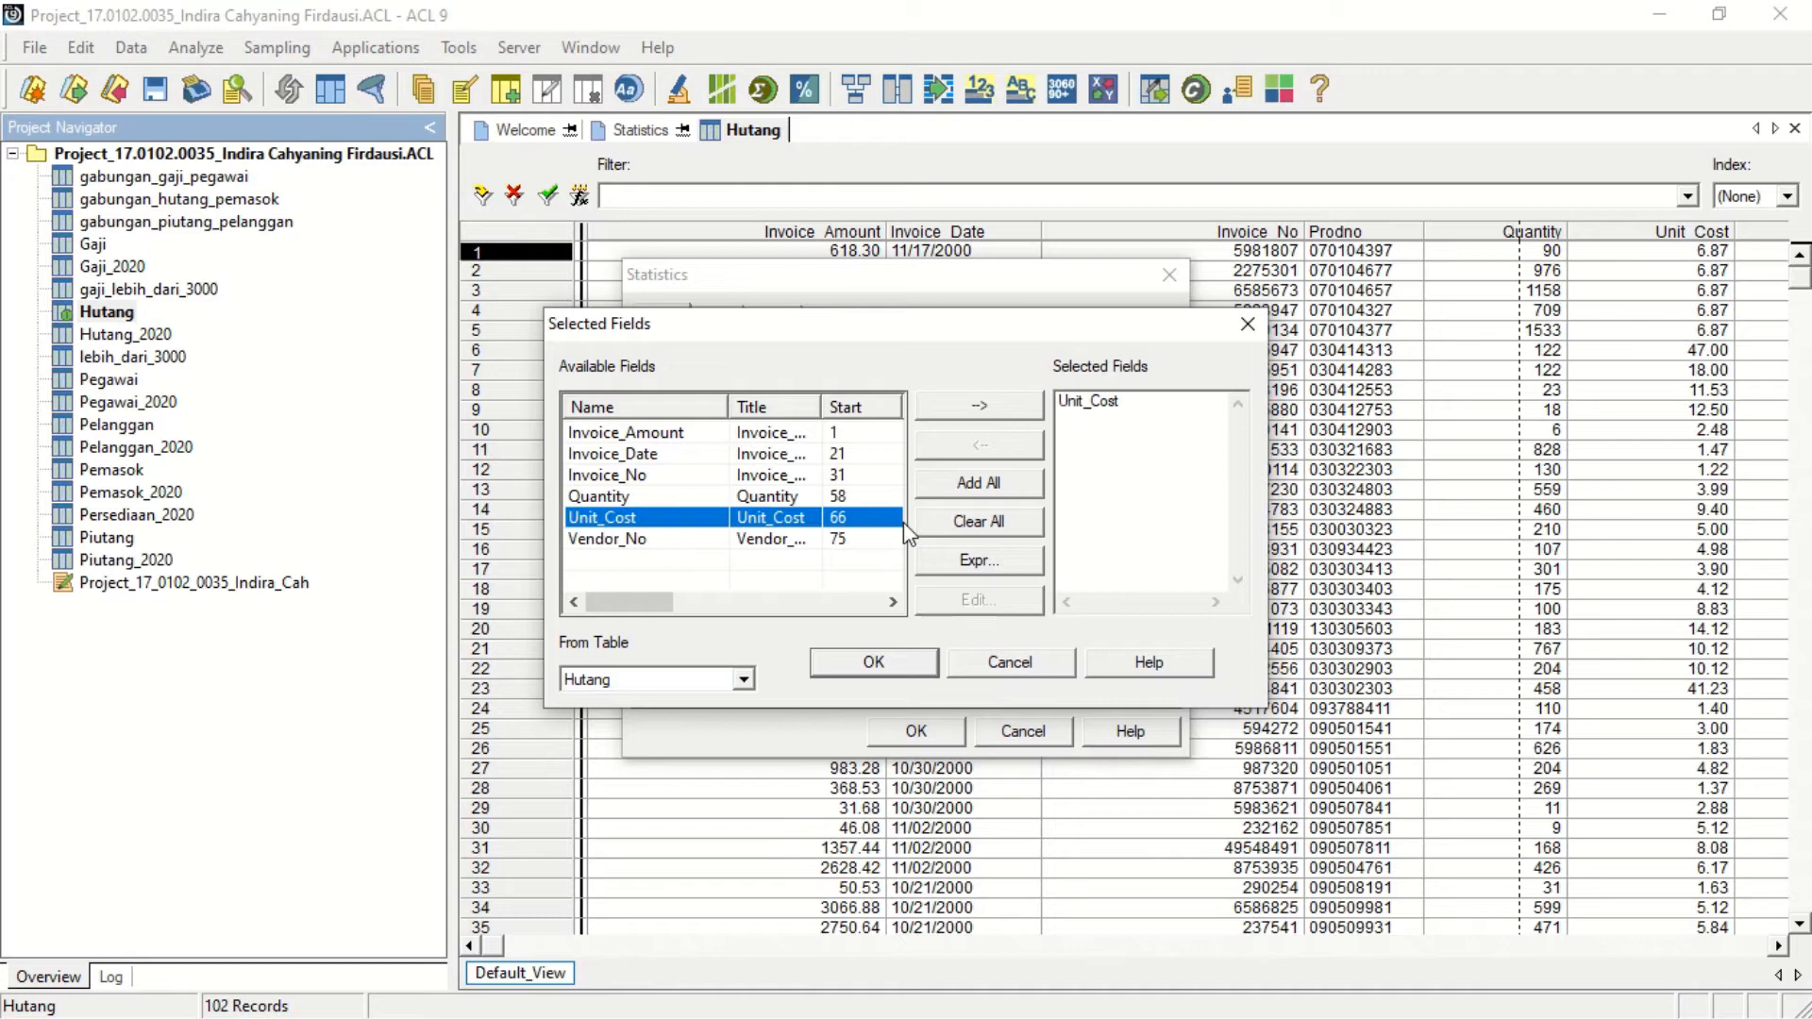
click(909, 665)
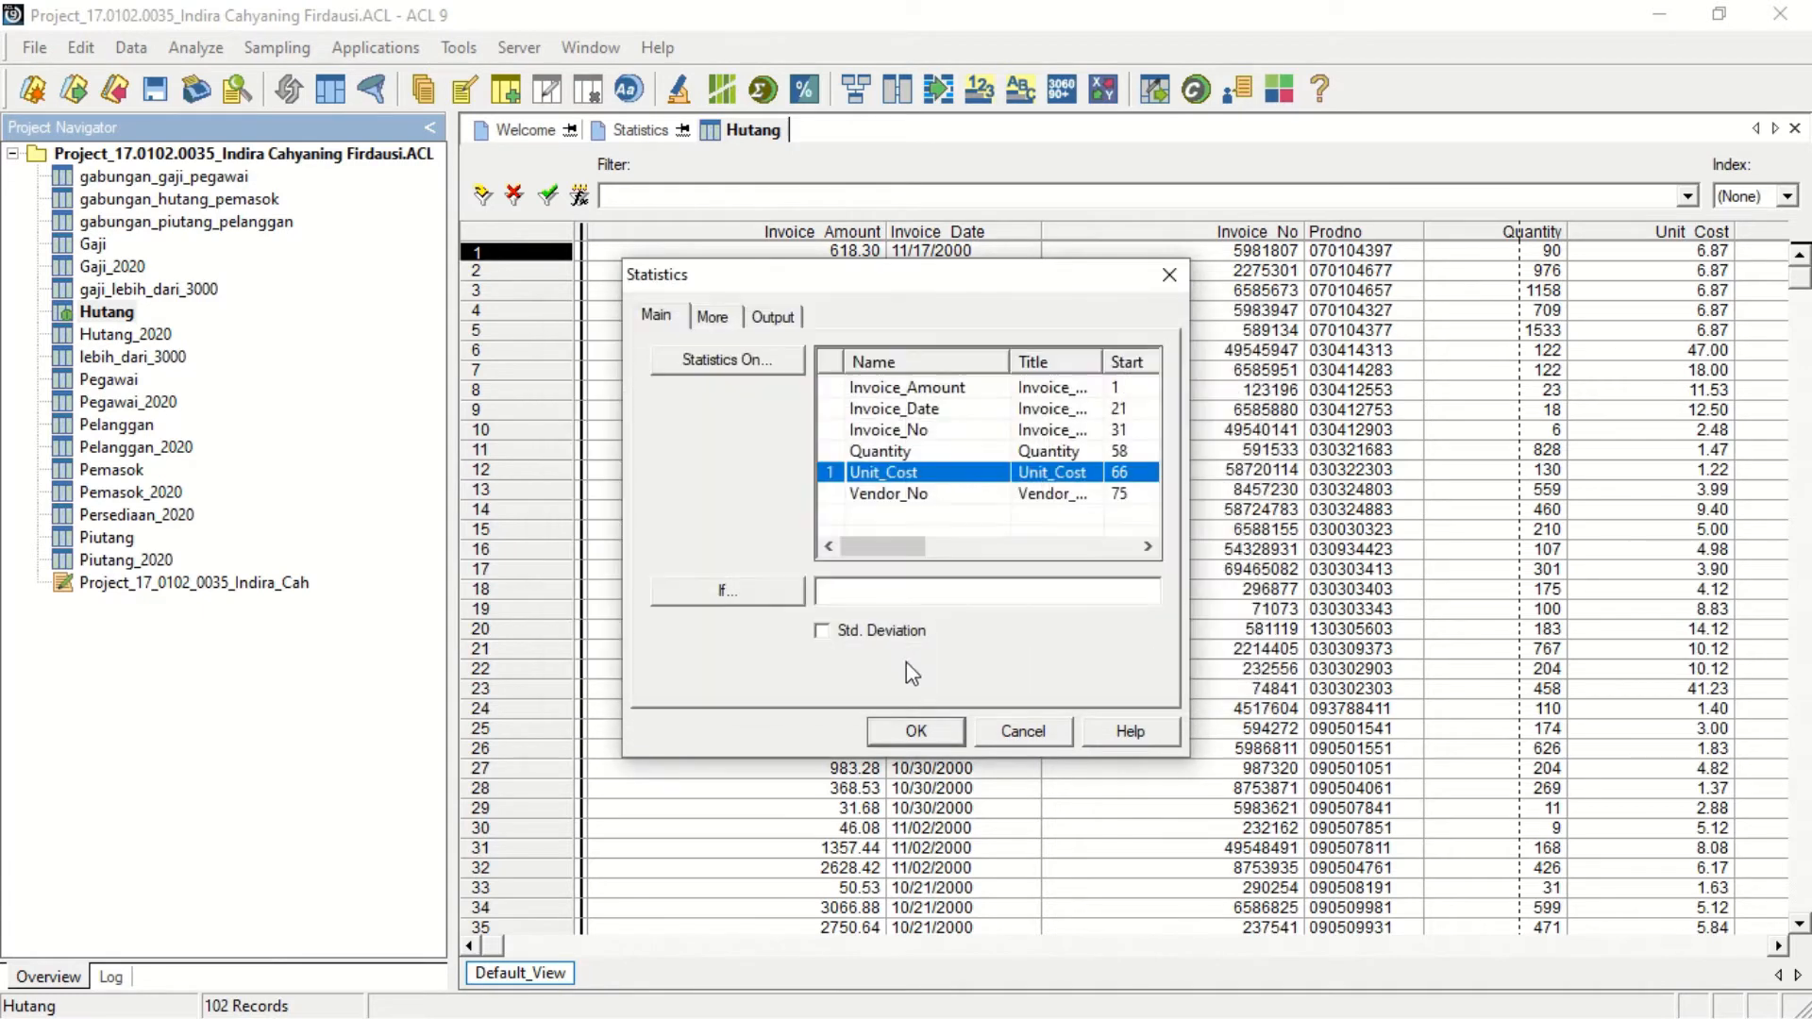
click(825, 632)
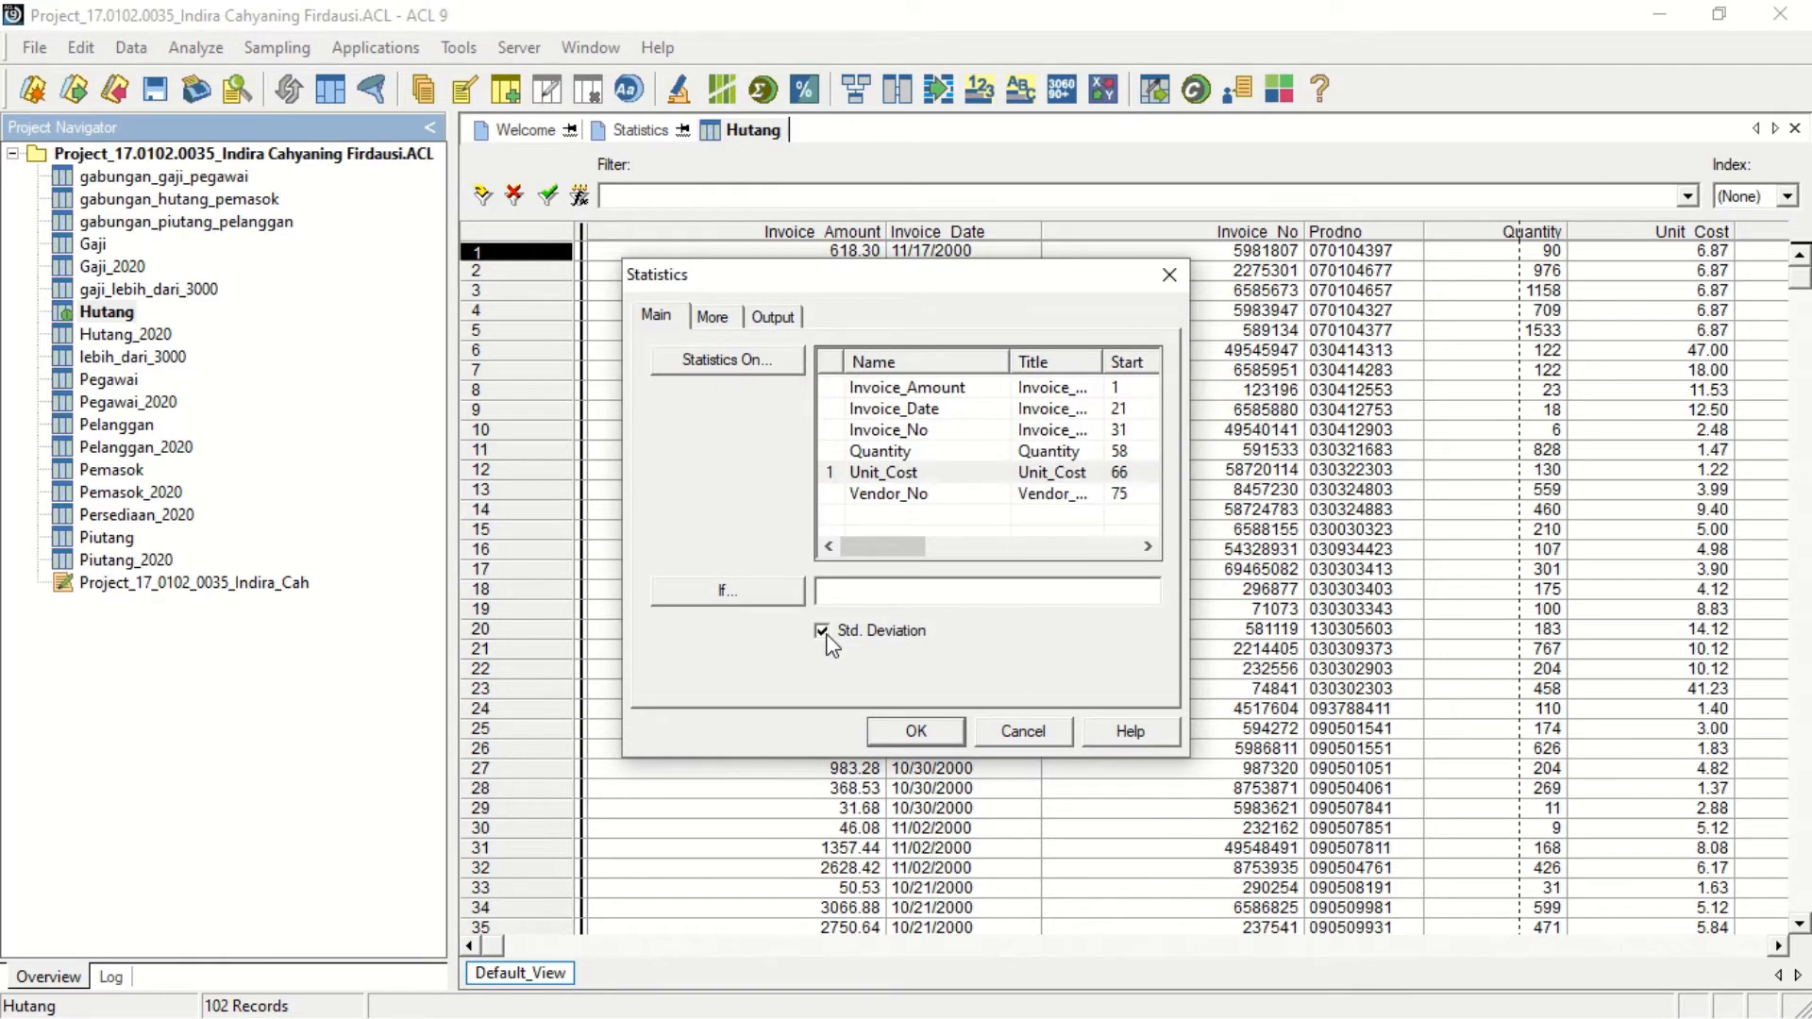
click(896, 738)
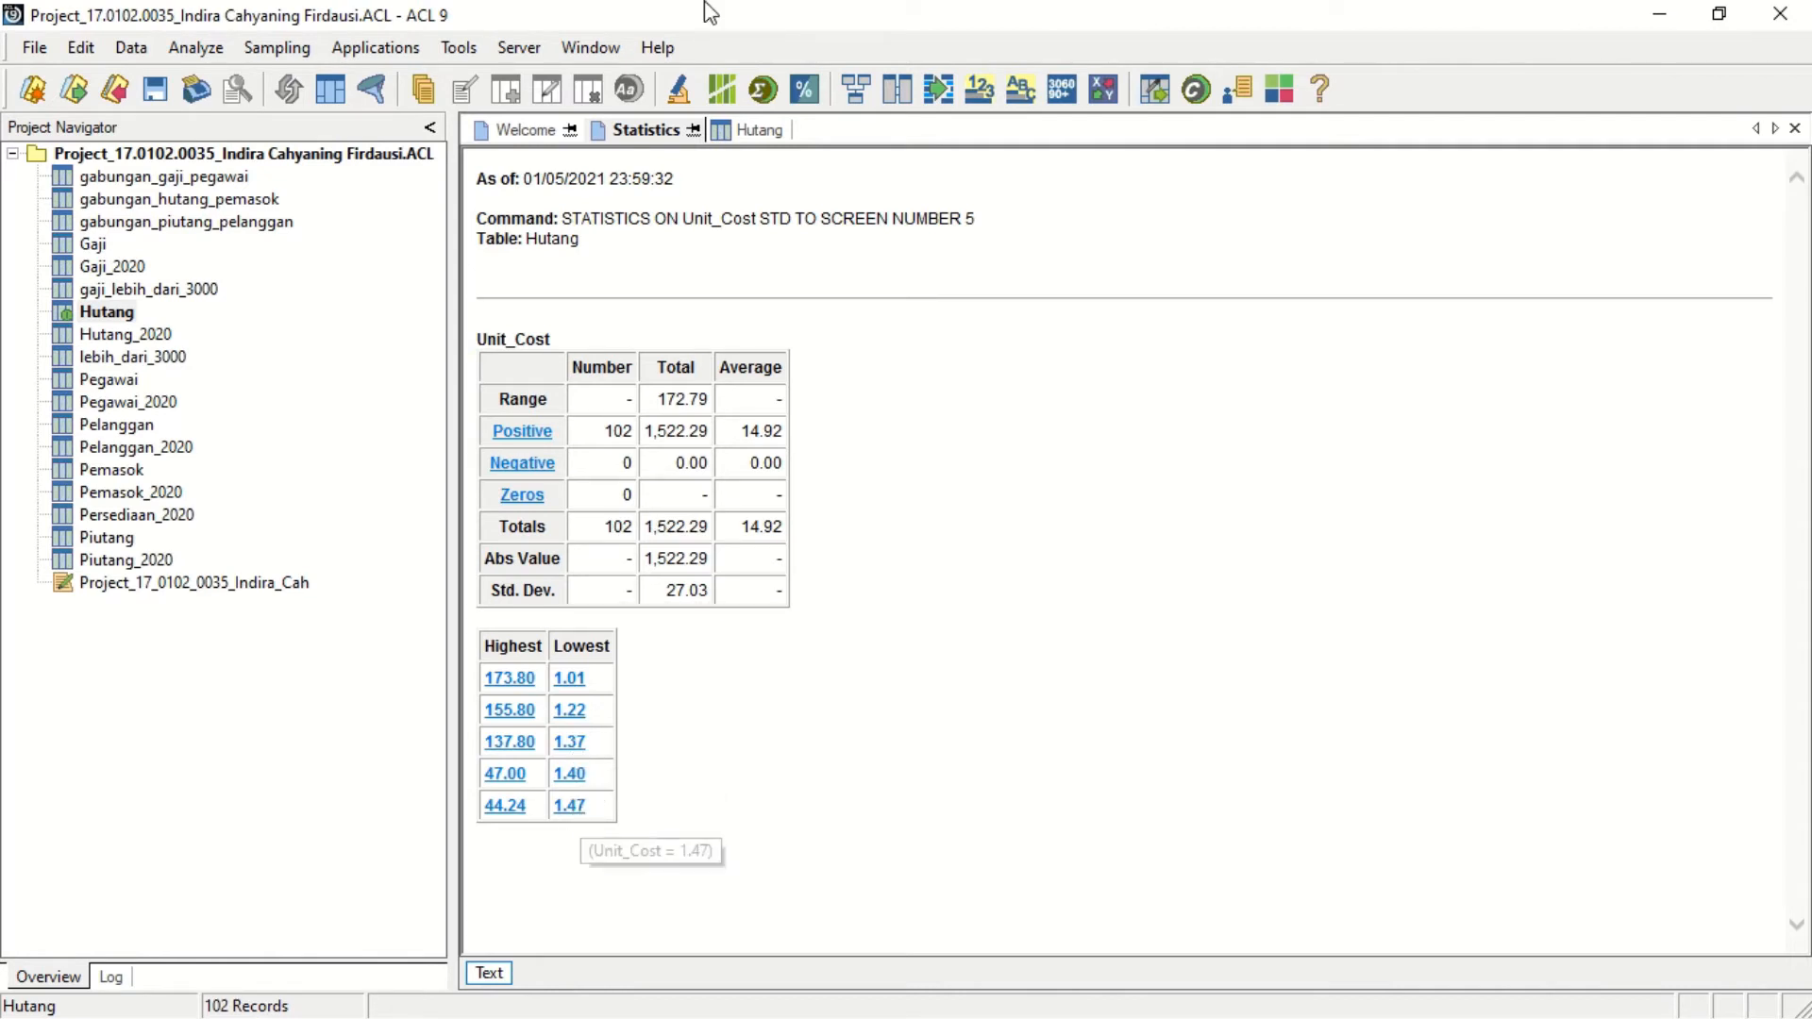
mouse_move(696, 8)
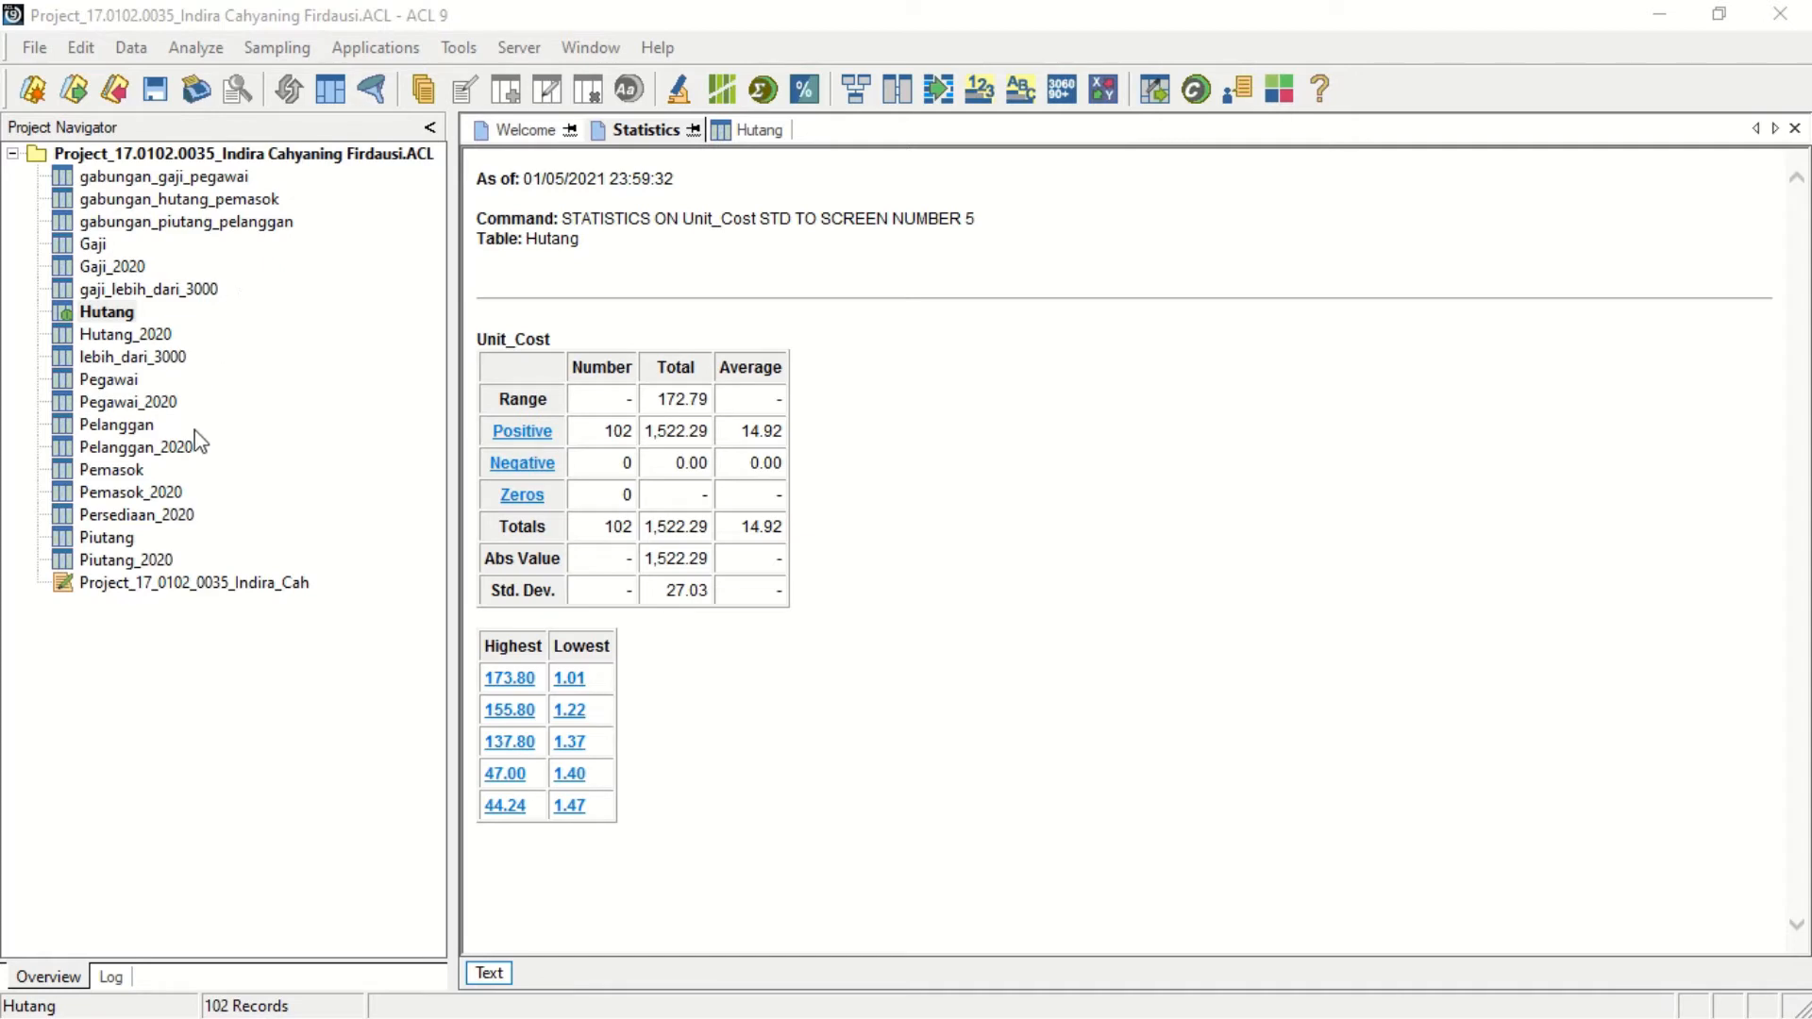
Open the Persediaan_2020 table and set up a Classify analysis on the Location field.
double_click(179, 515)
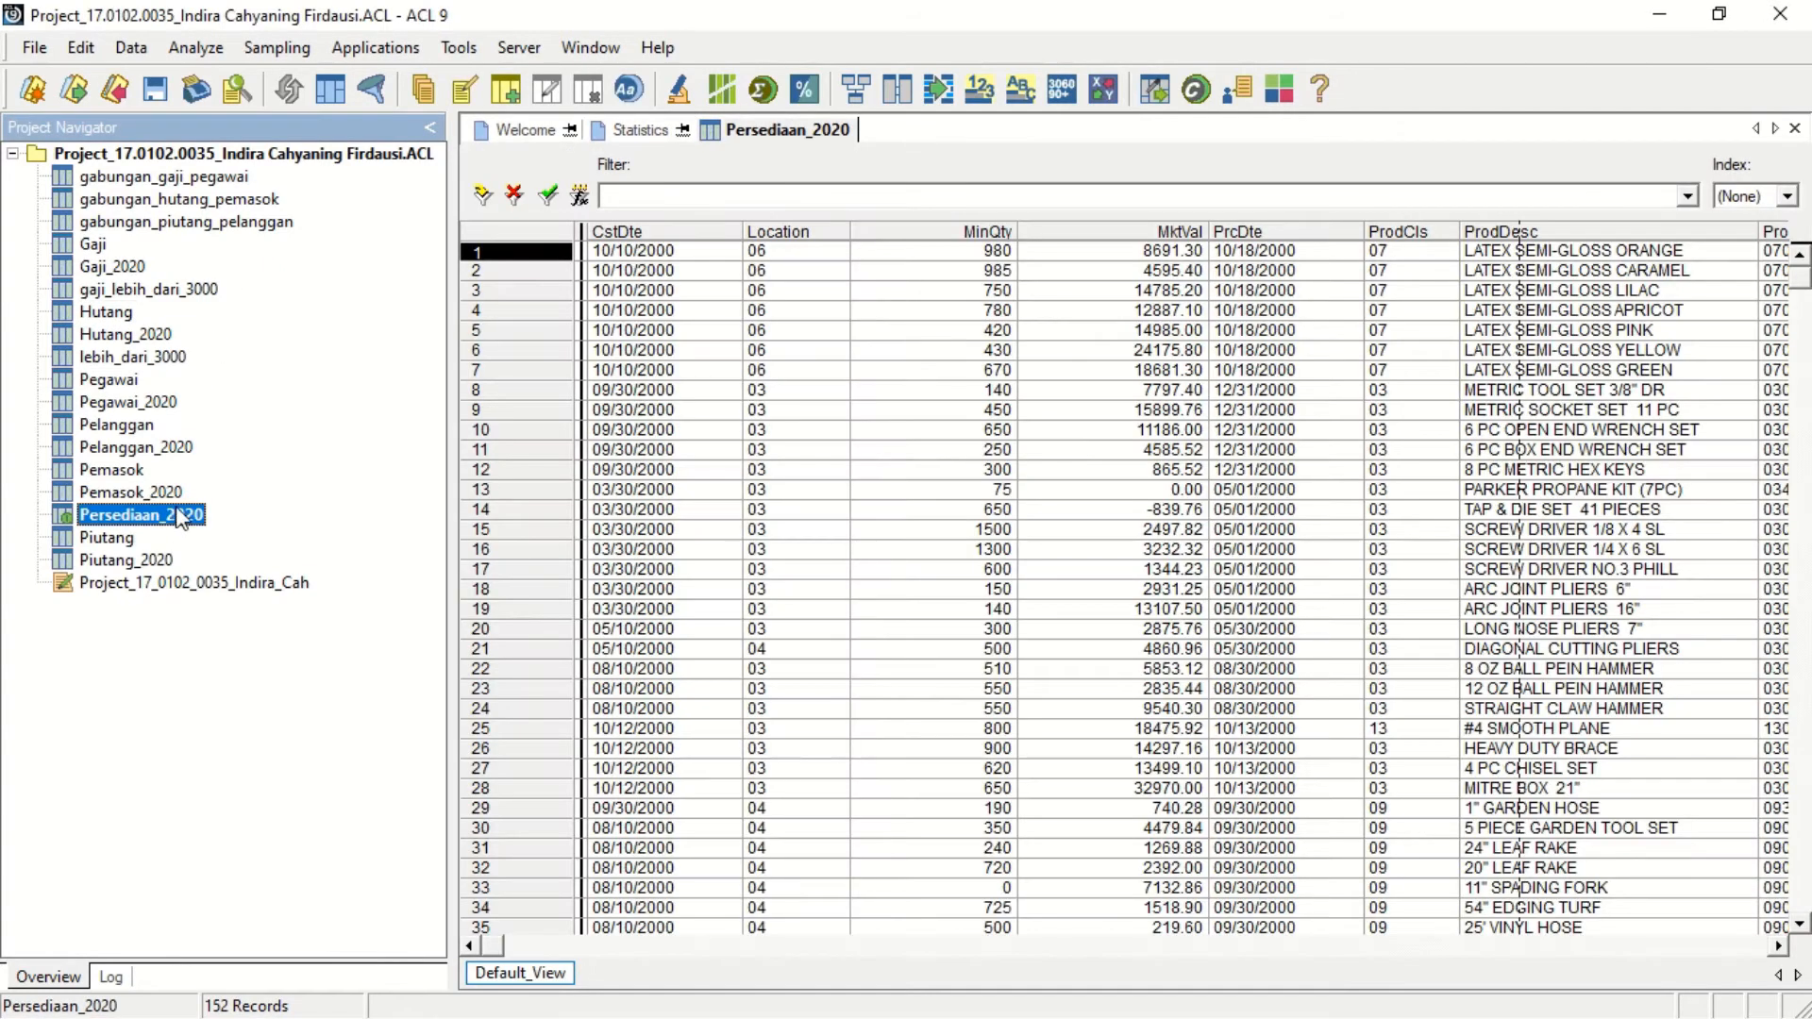
click(179, 515)
click(215, 48)
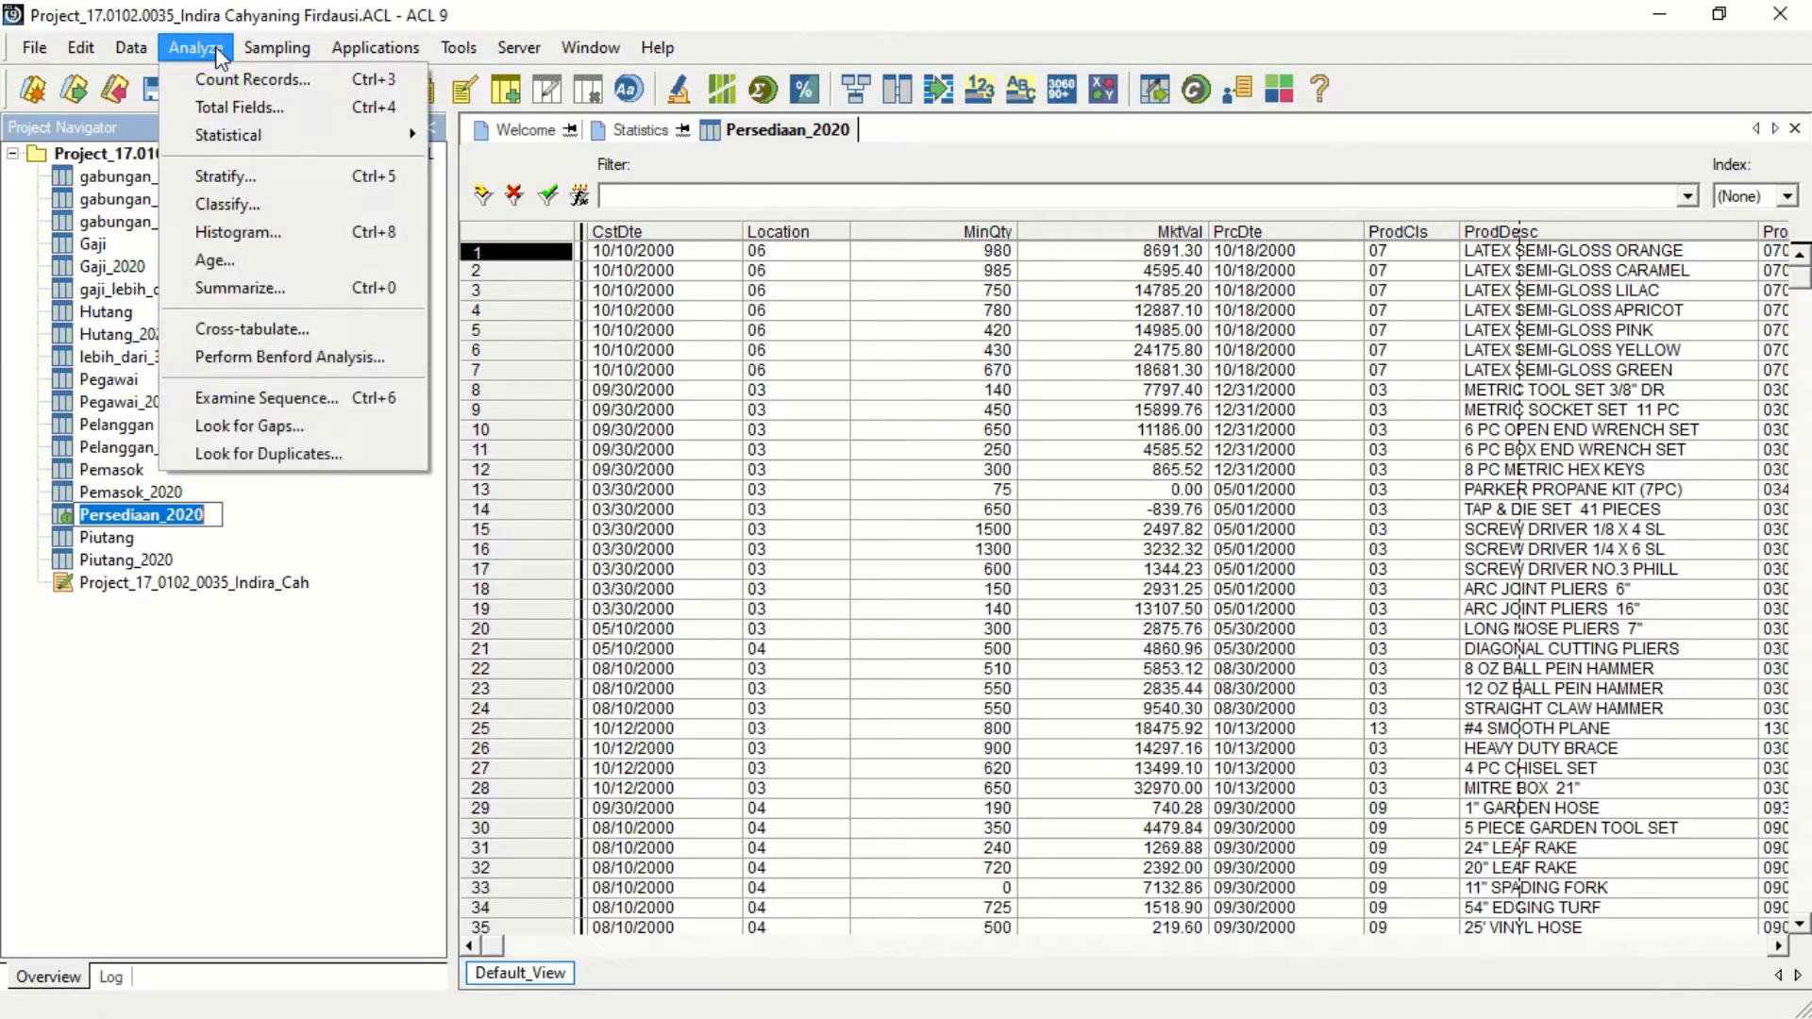
click(221, 211)
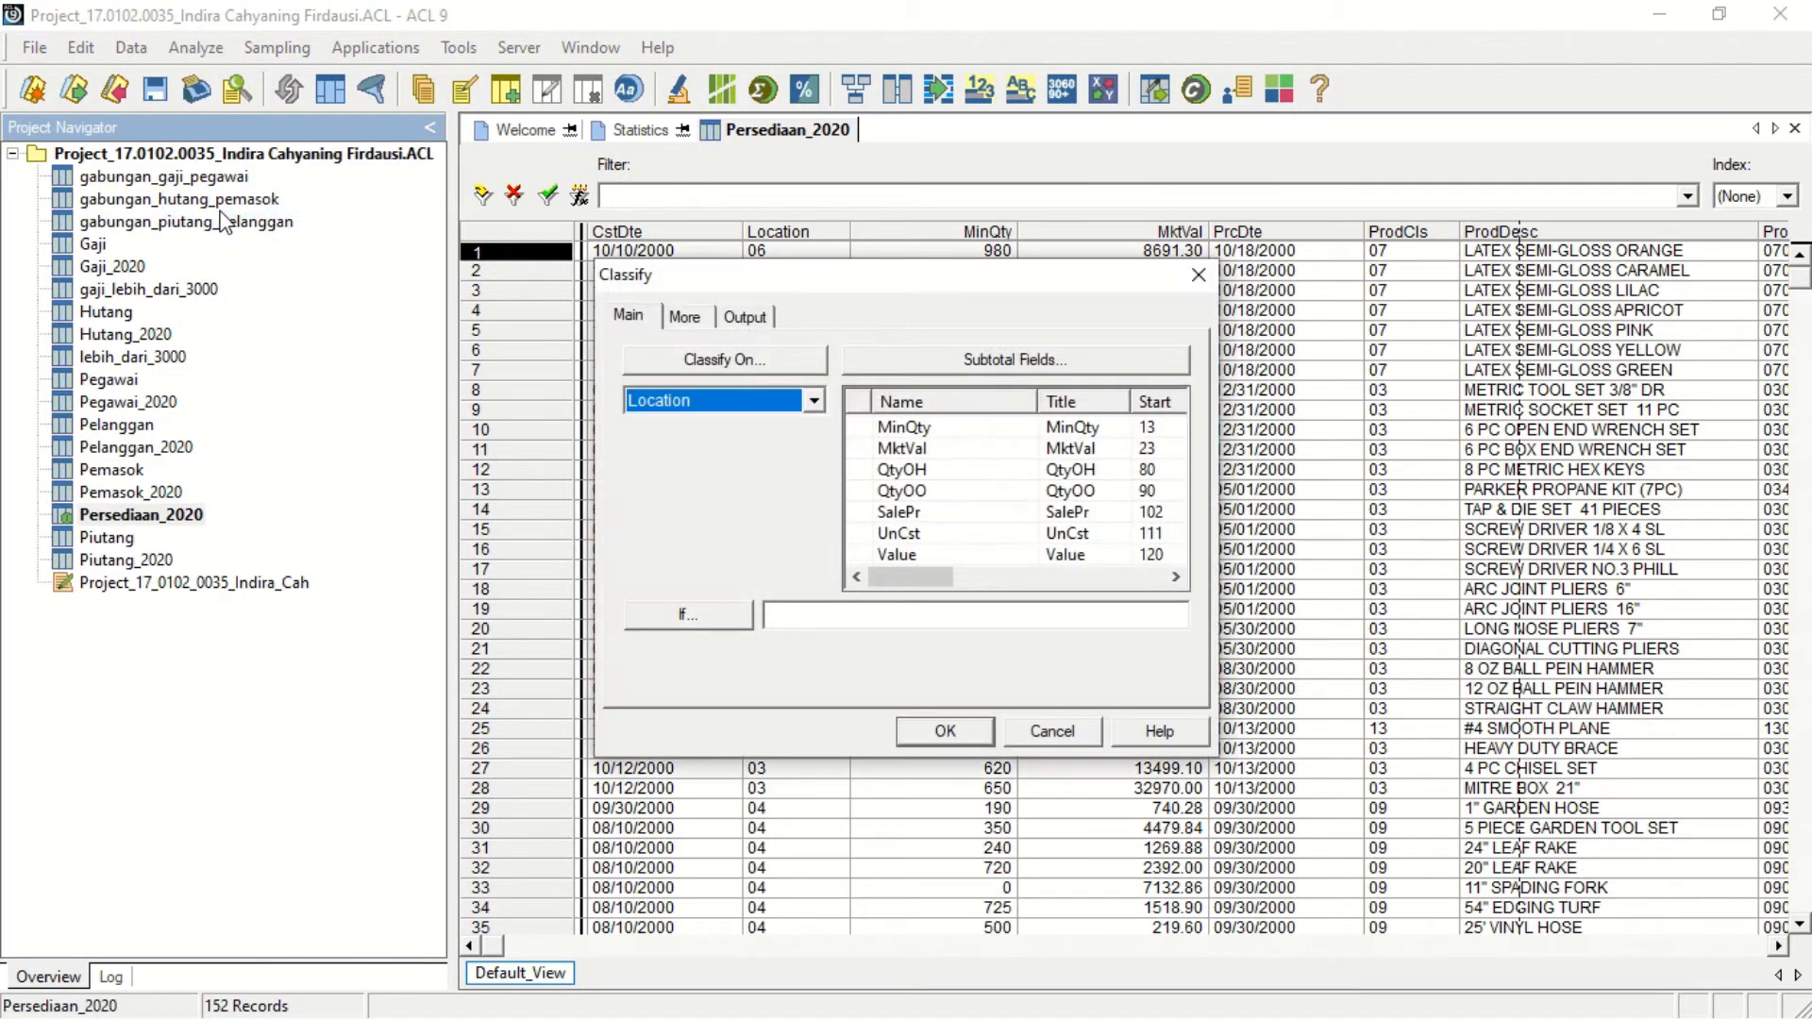
click(752, 364)
click(759, 436)
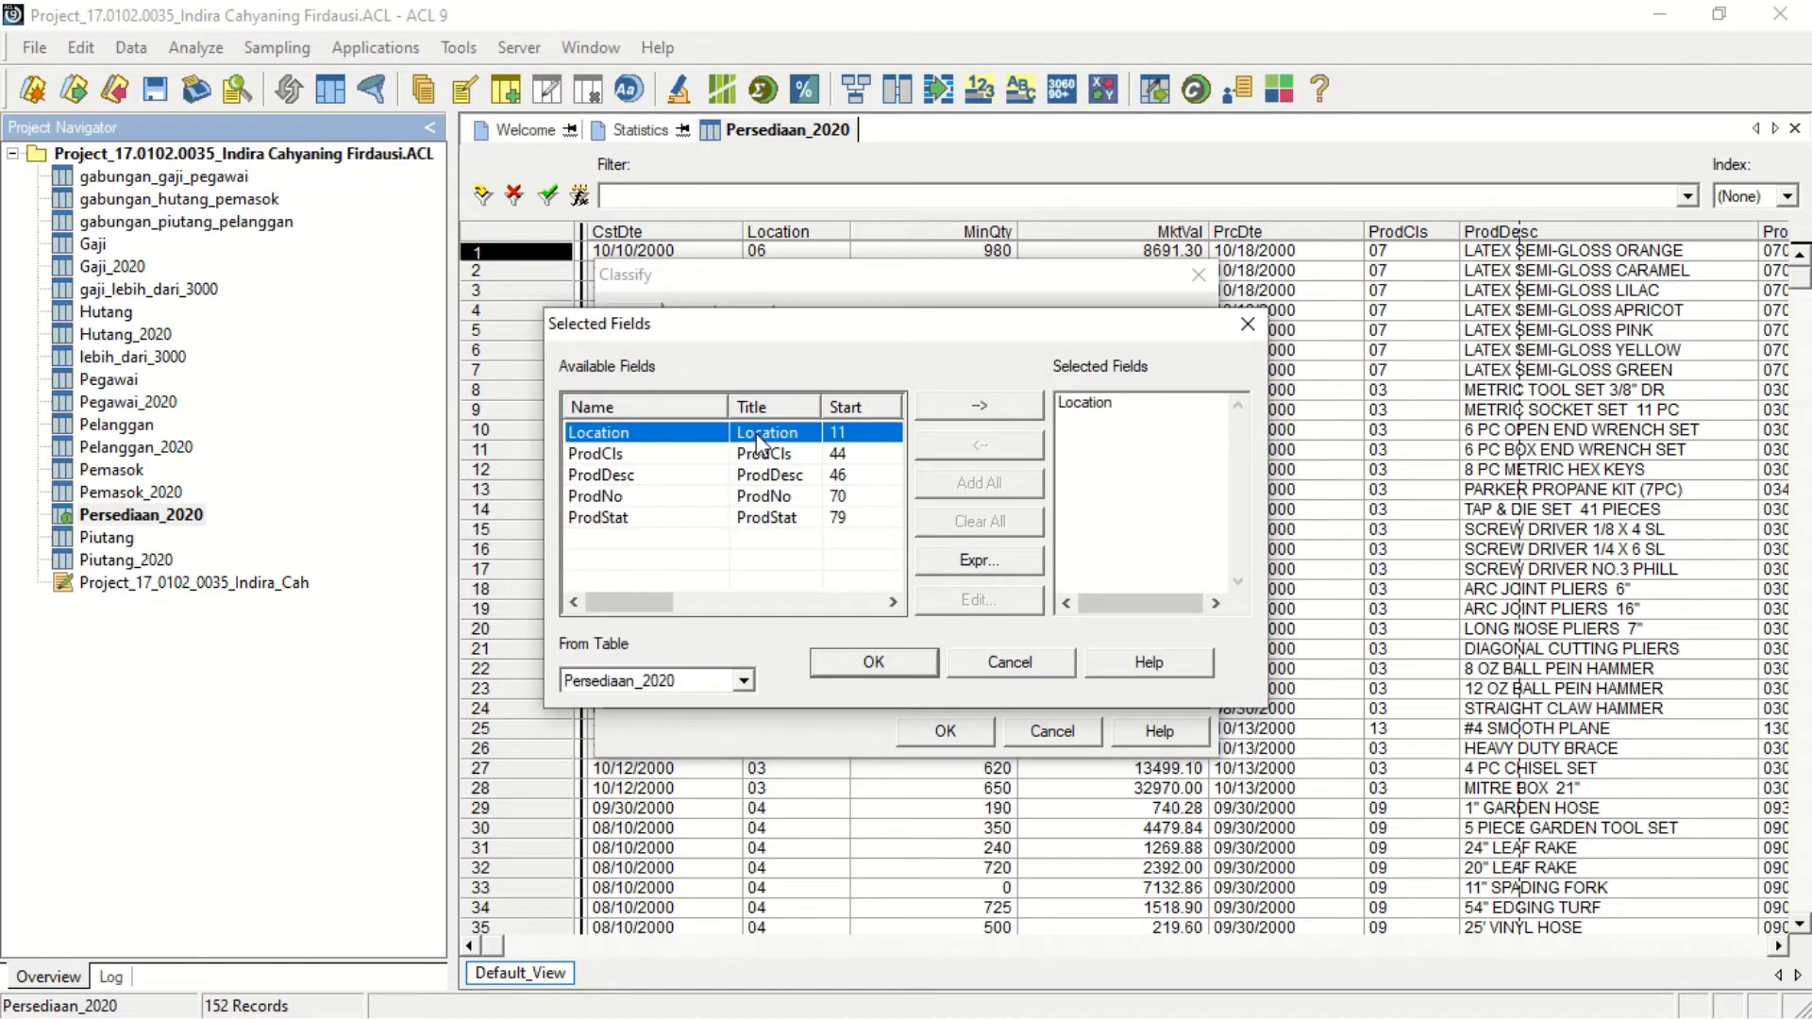
click(872, 665)
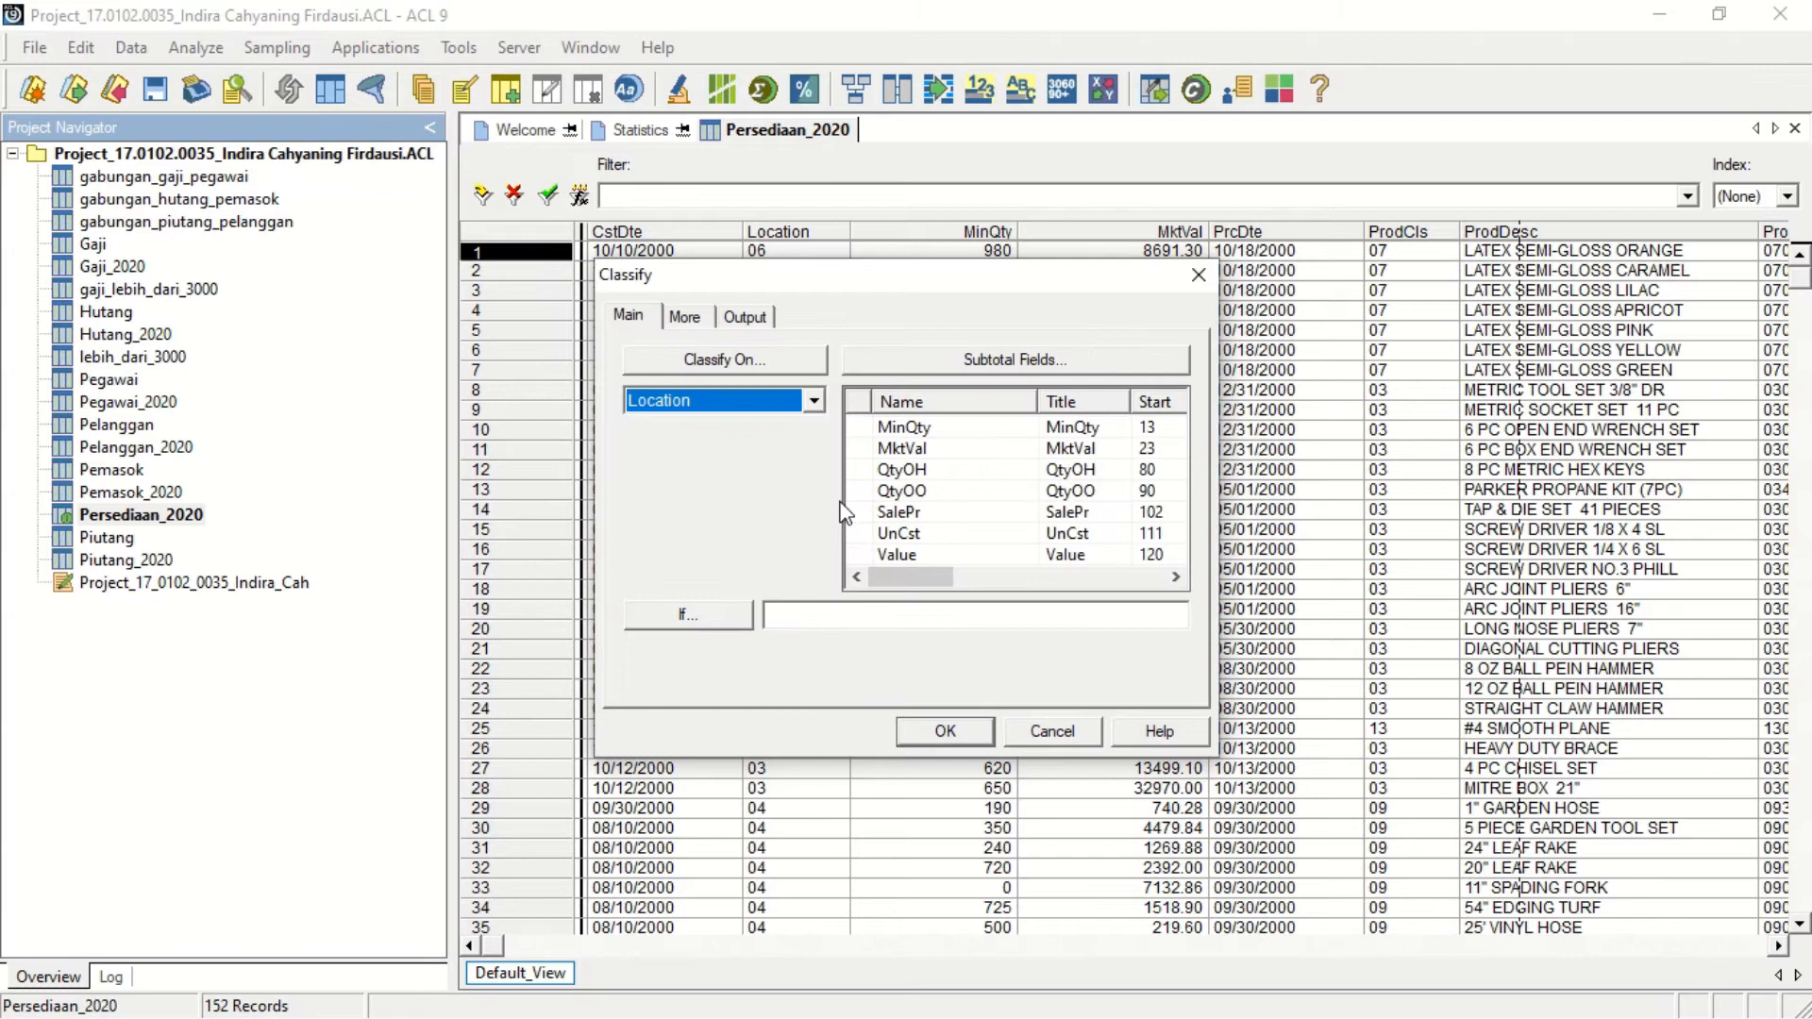
Add all available numeric fields as subtotals and run the classification by location.
click(949, 361)
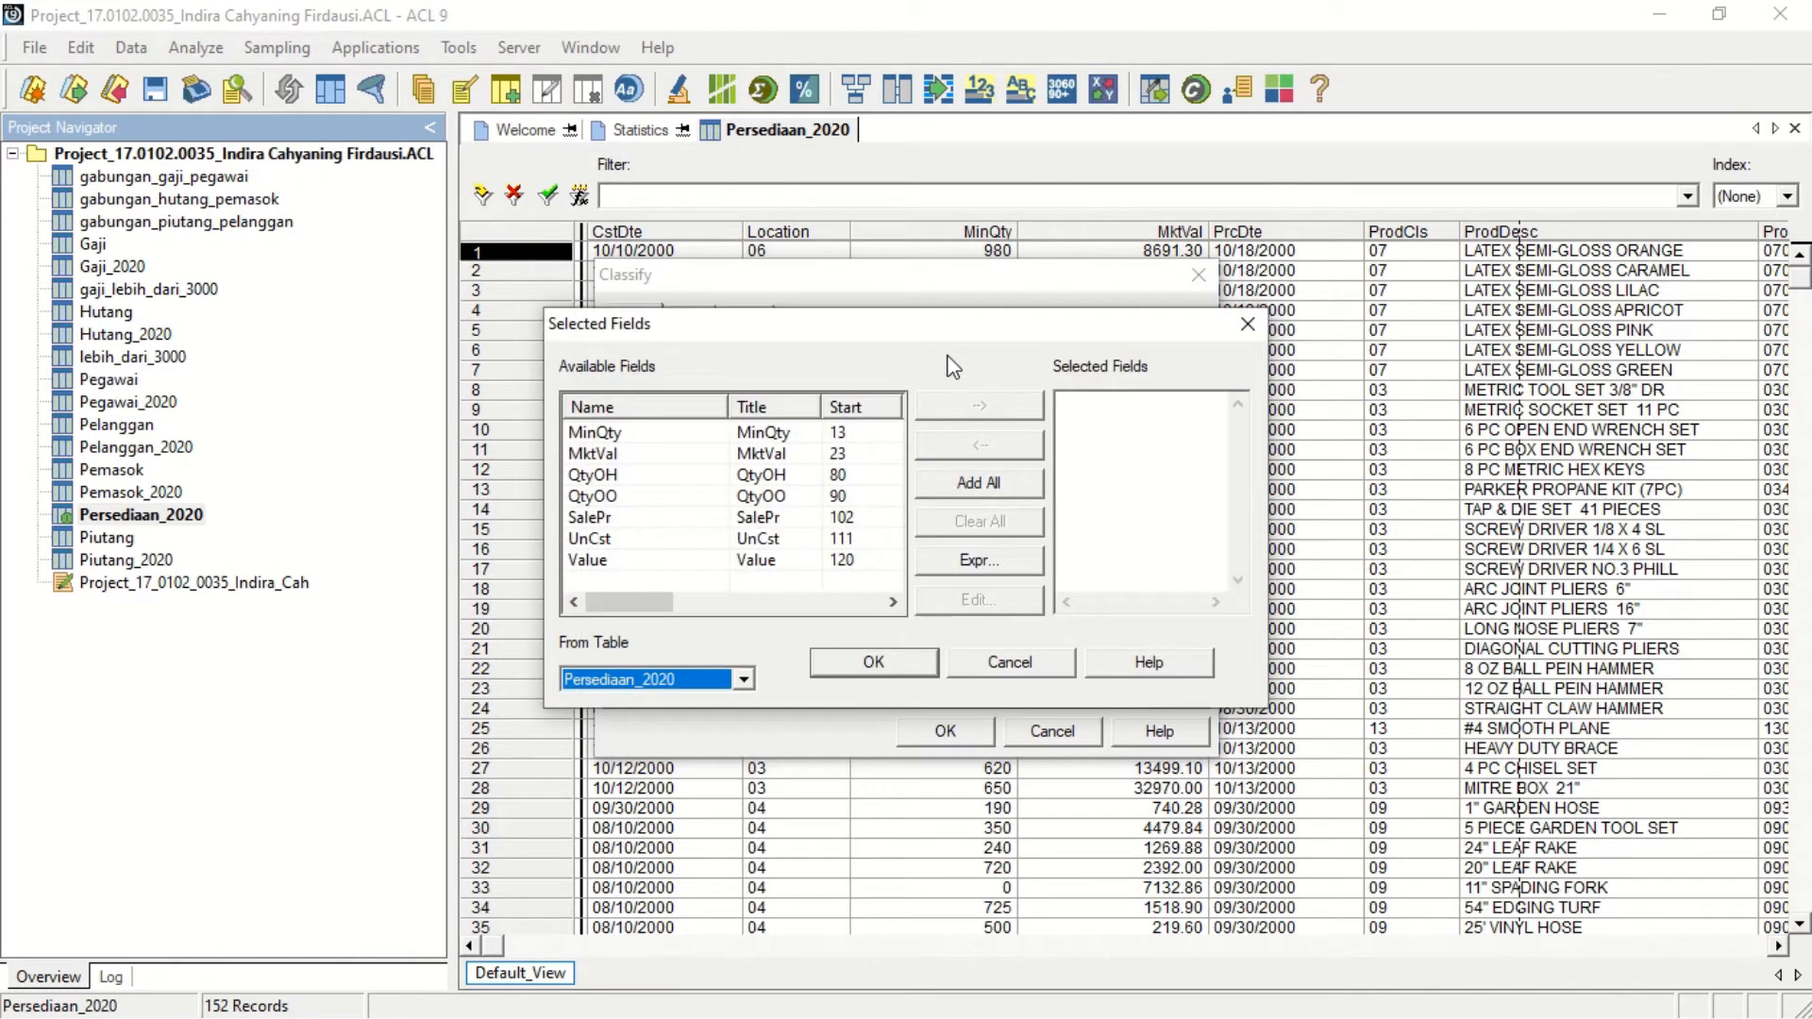
click(979, 482)
click(906, 663)
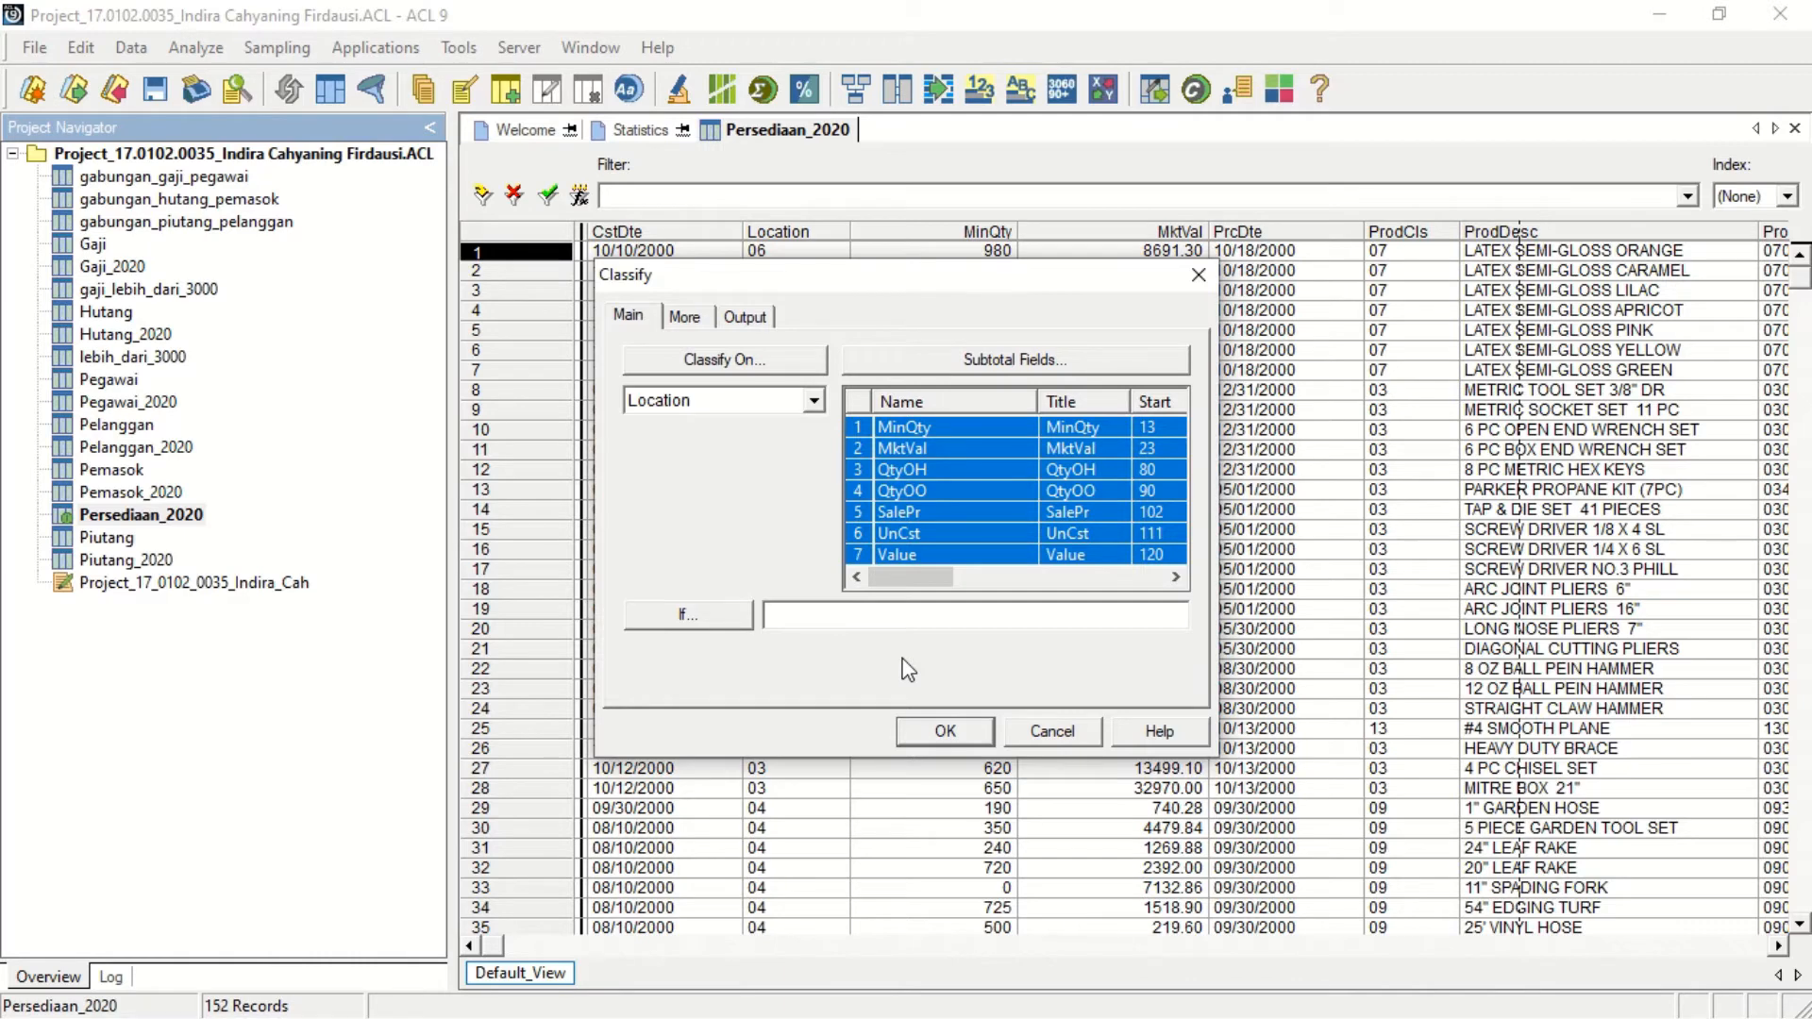
click(937, 731)
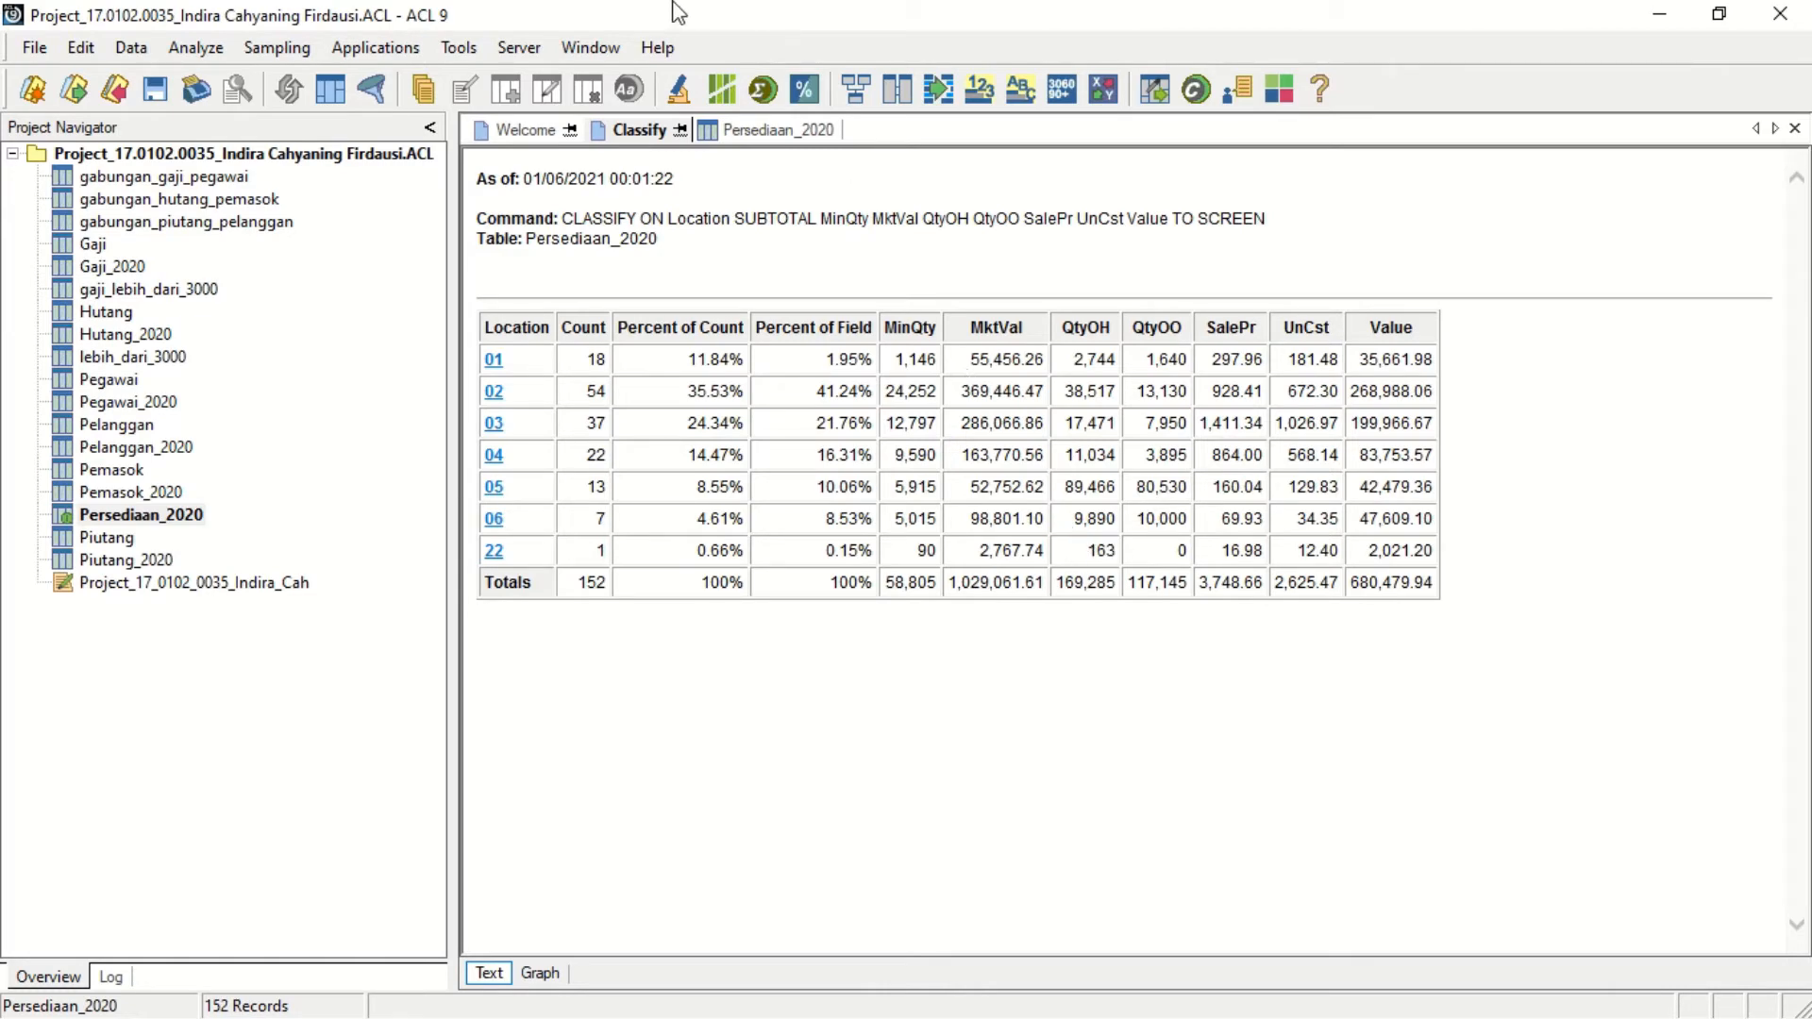
mouse_move(684, 11)
click(722, 58)
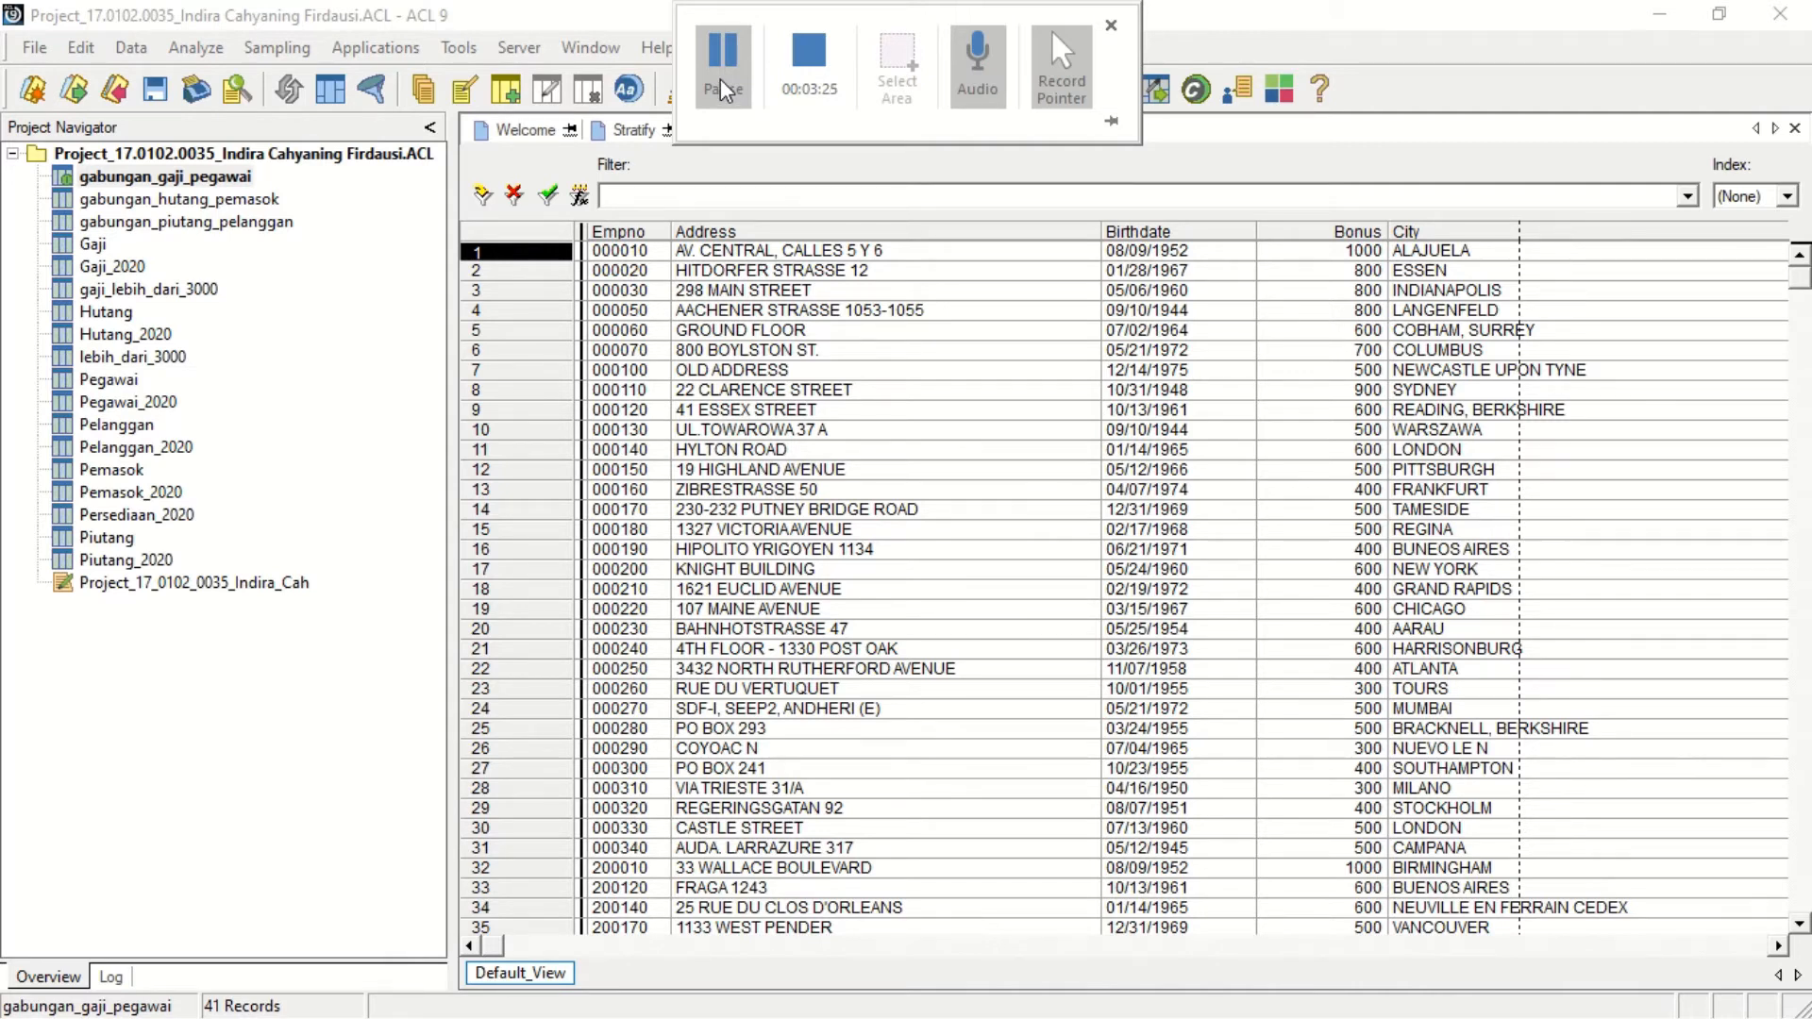
Open the Hutang table and run a Profile on the Invoice_Amount field.
click(97, 311)
double_click(96, 312)
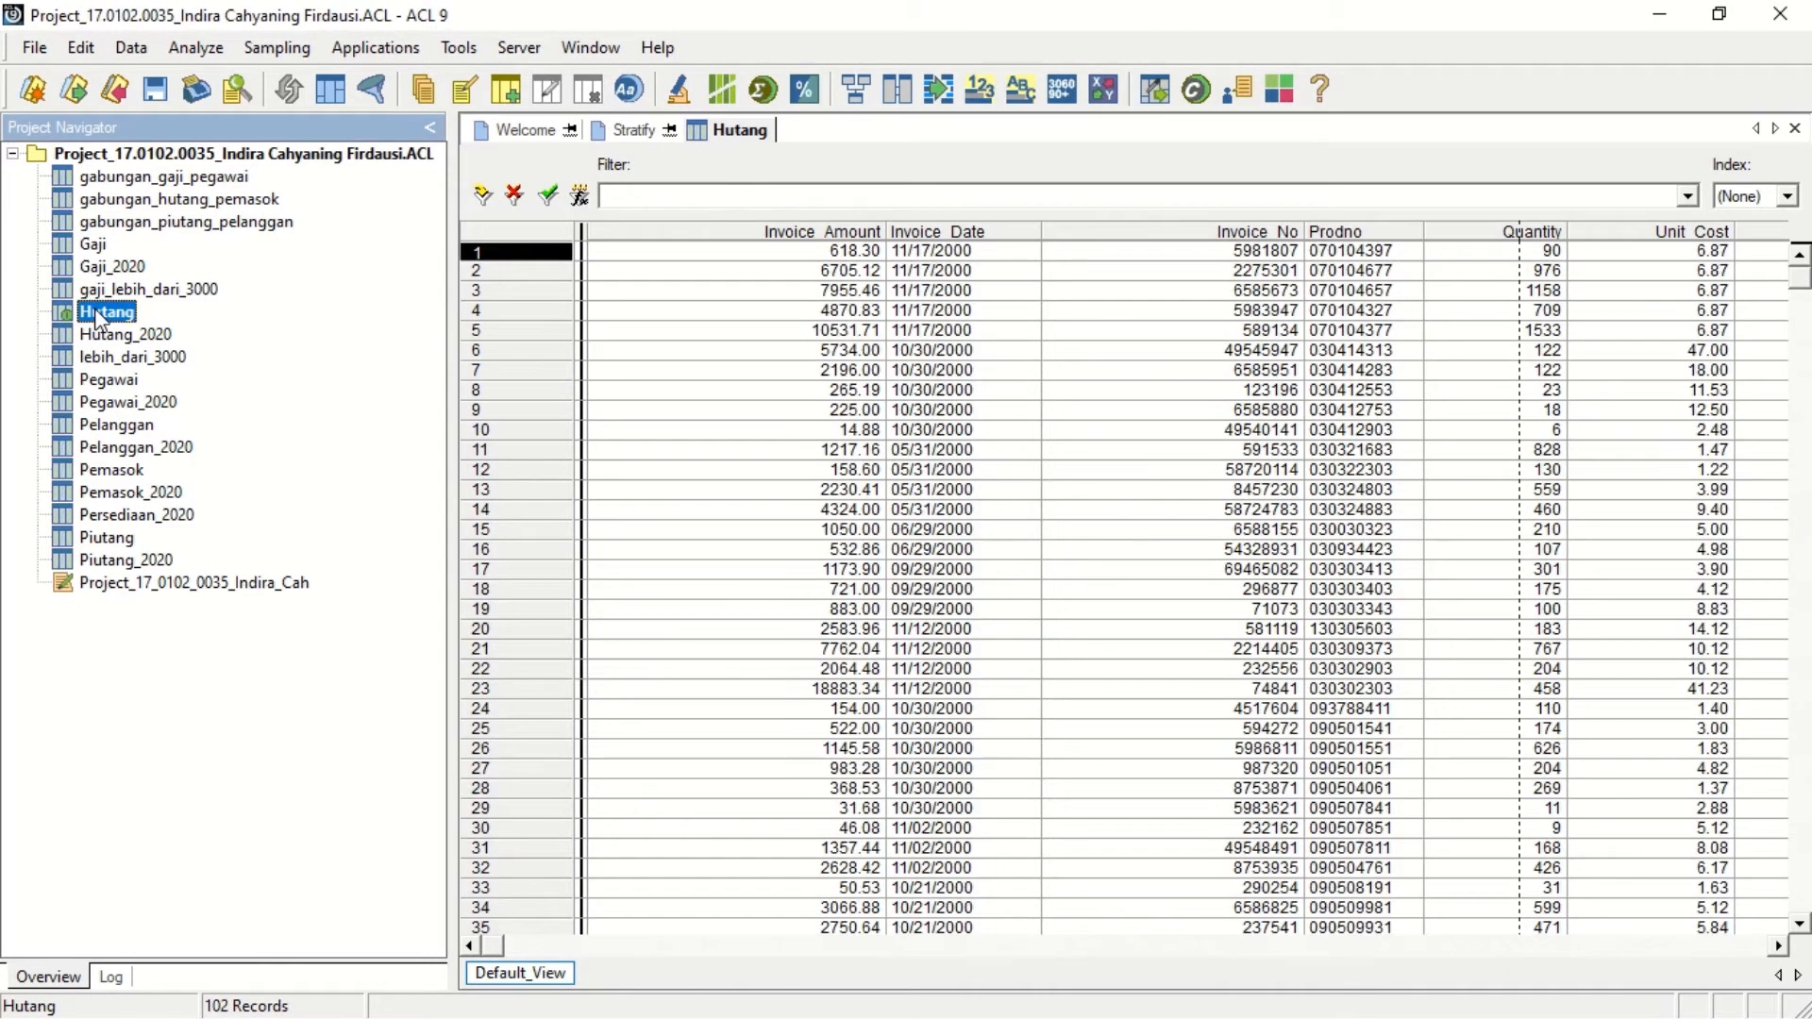
click(189, 49)
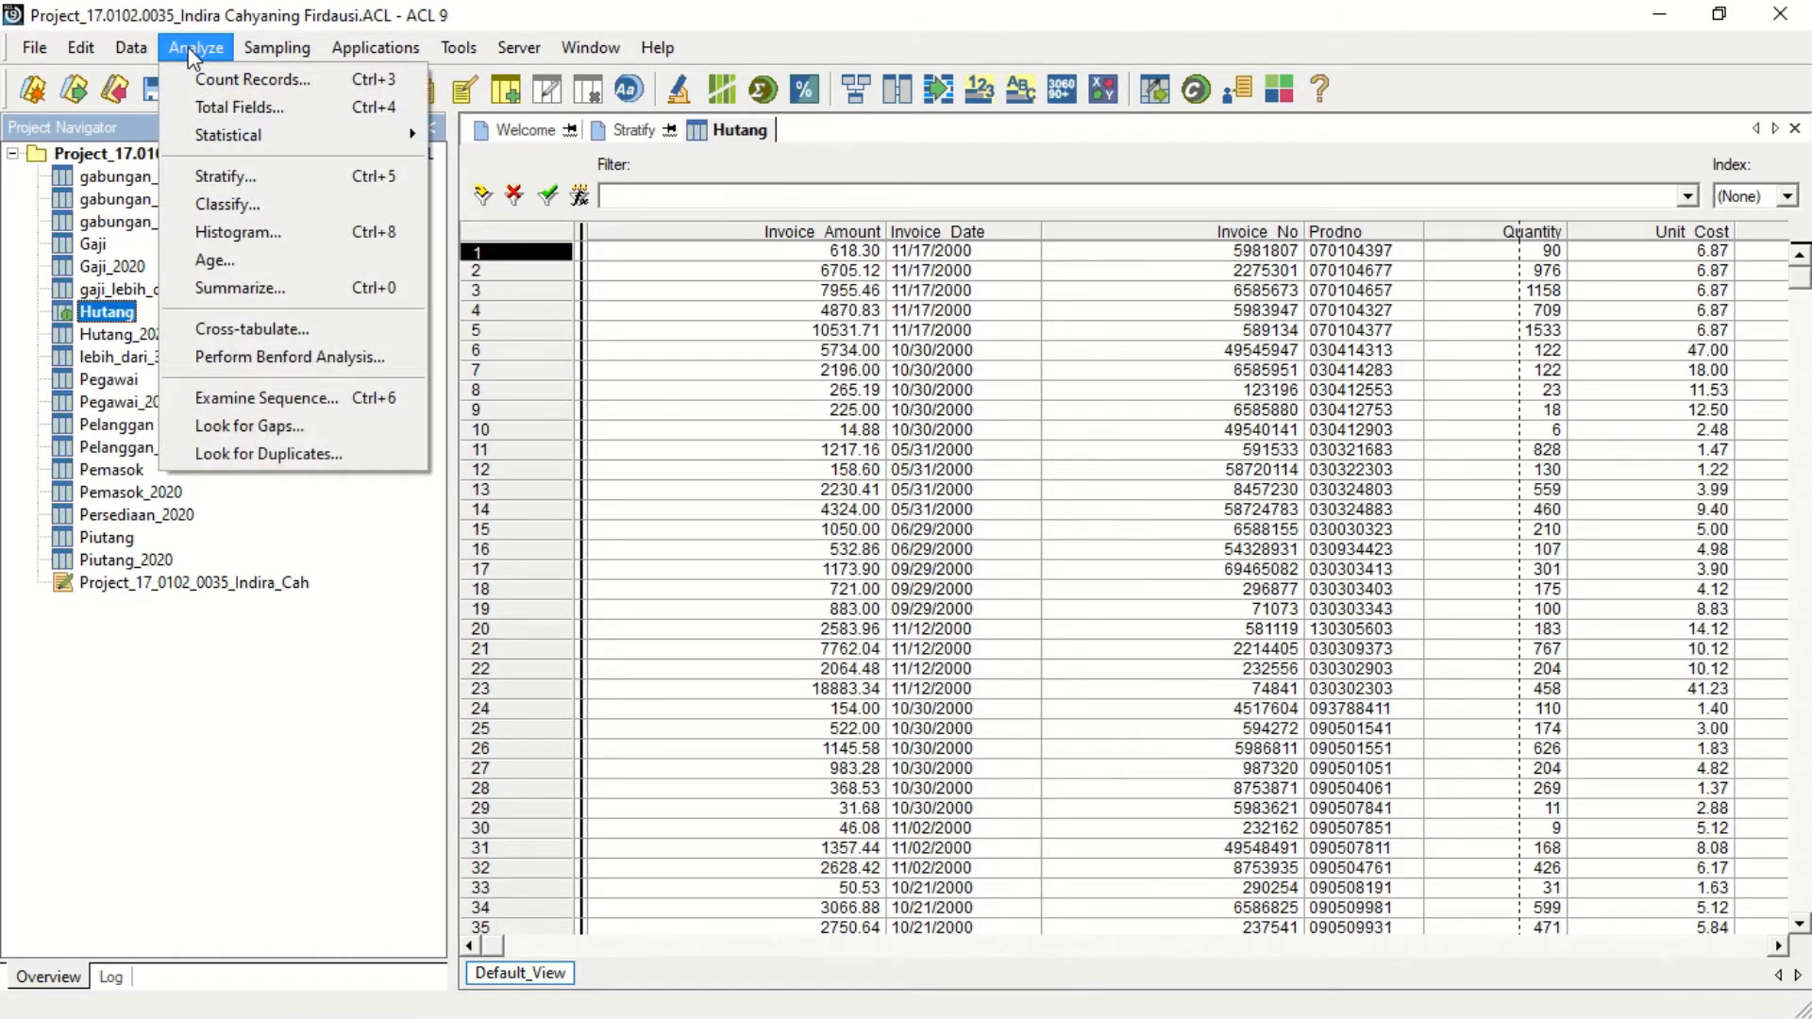
mouse_move(277, 132)
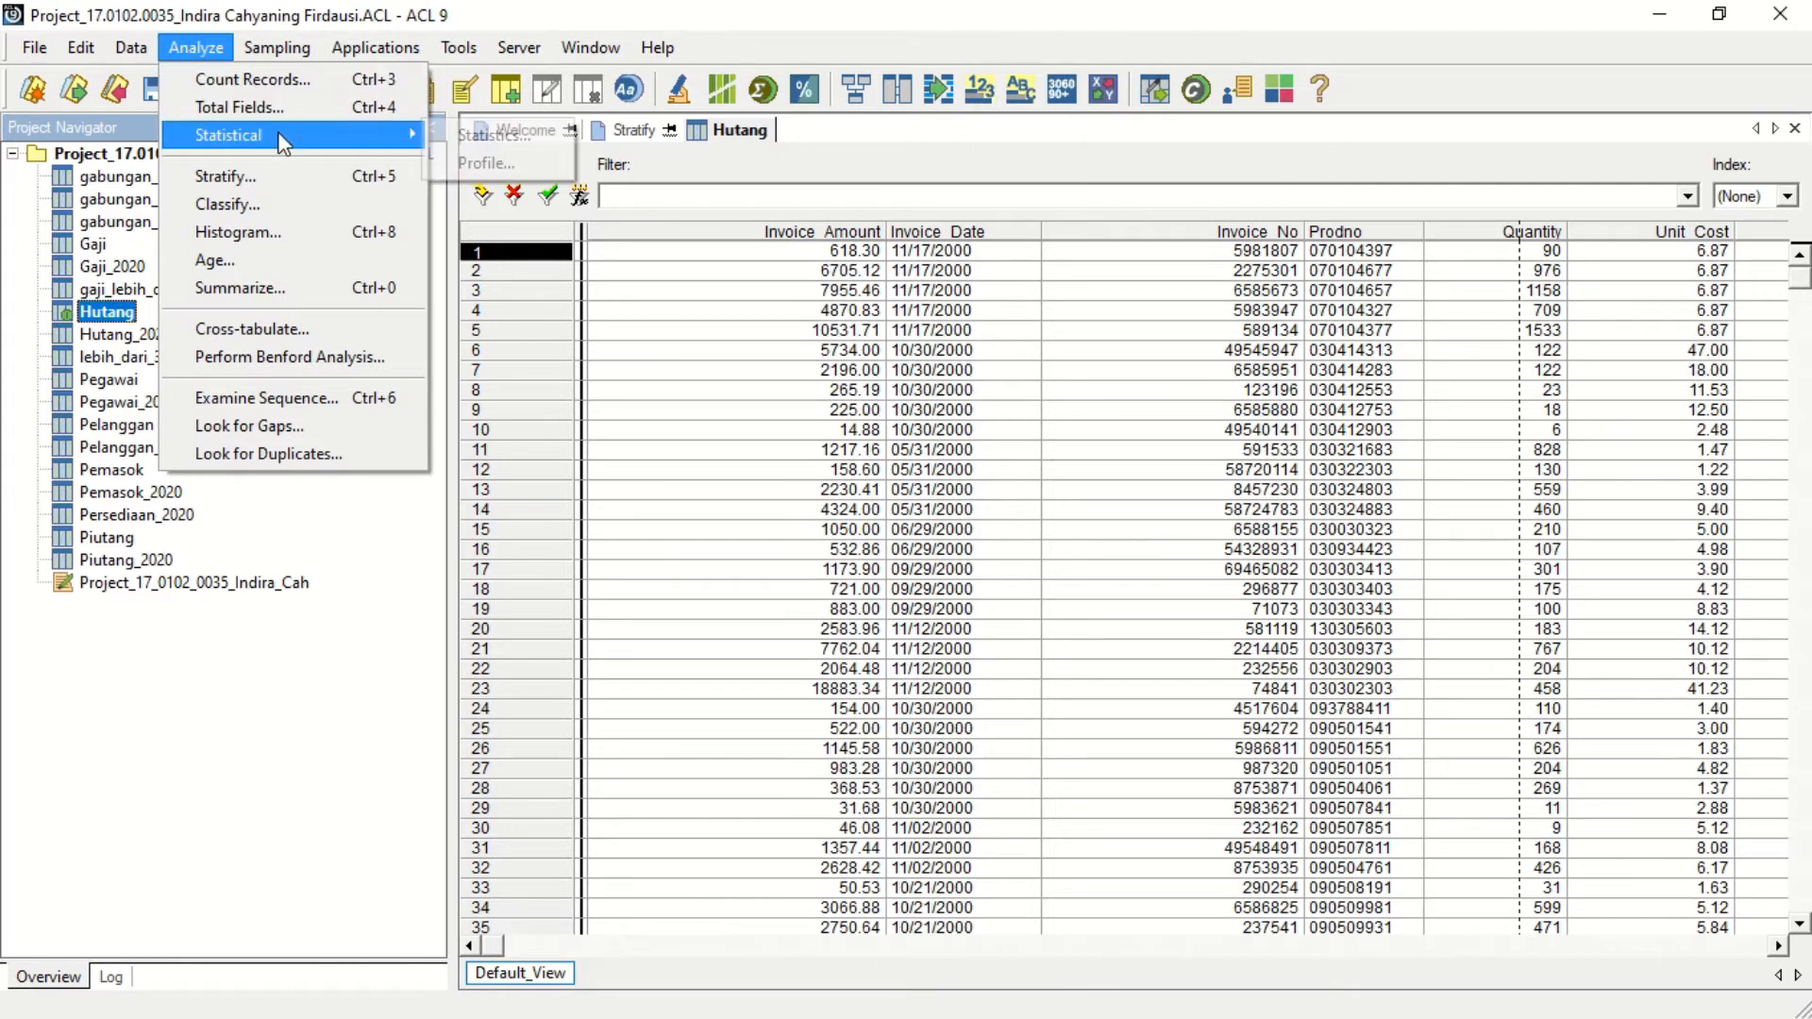
click(497, 170)
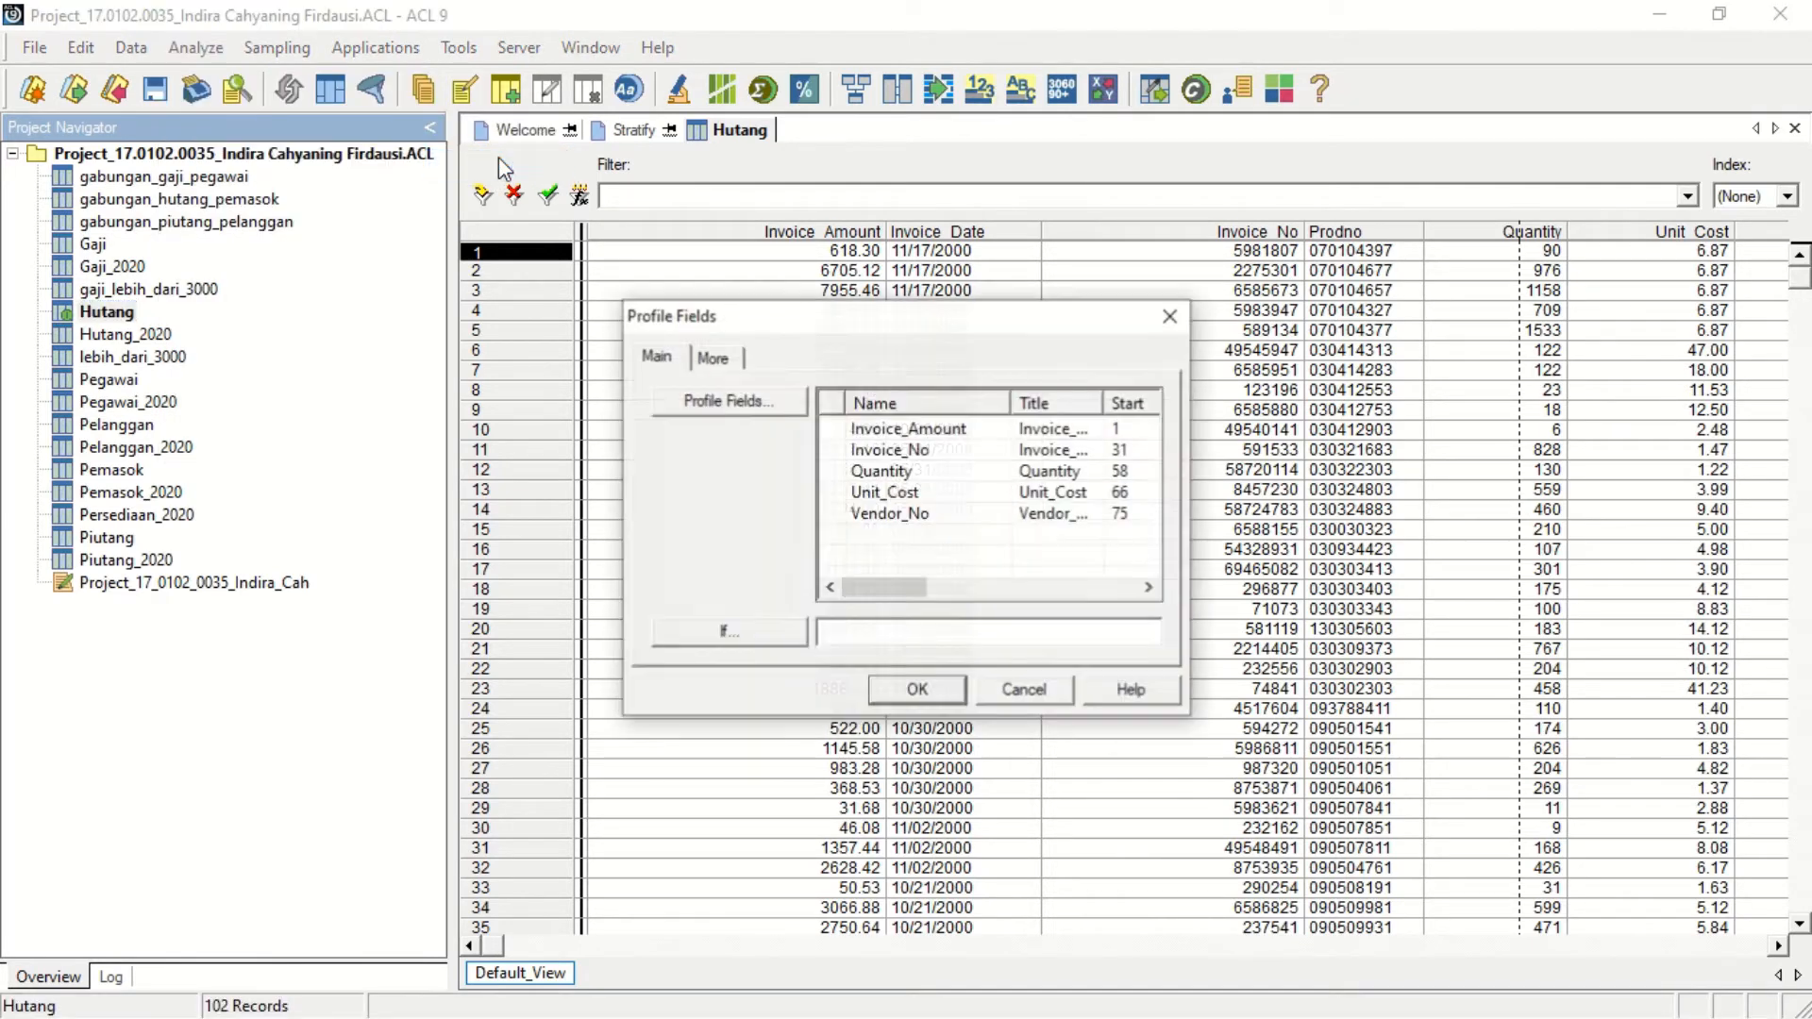
click(681, 403)
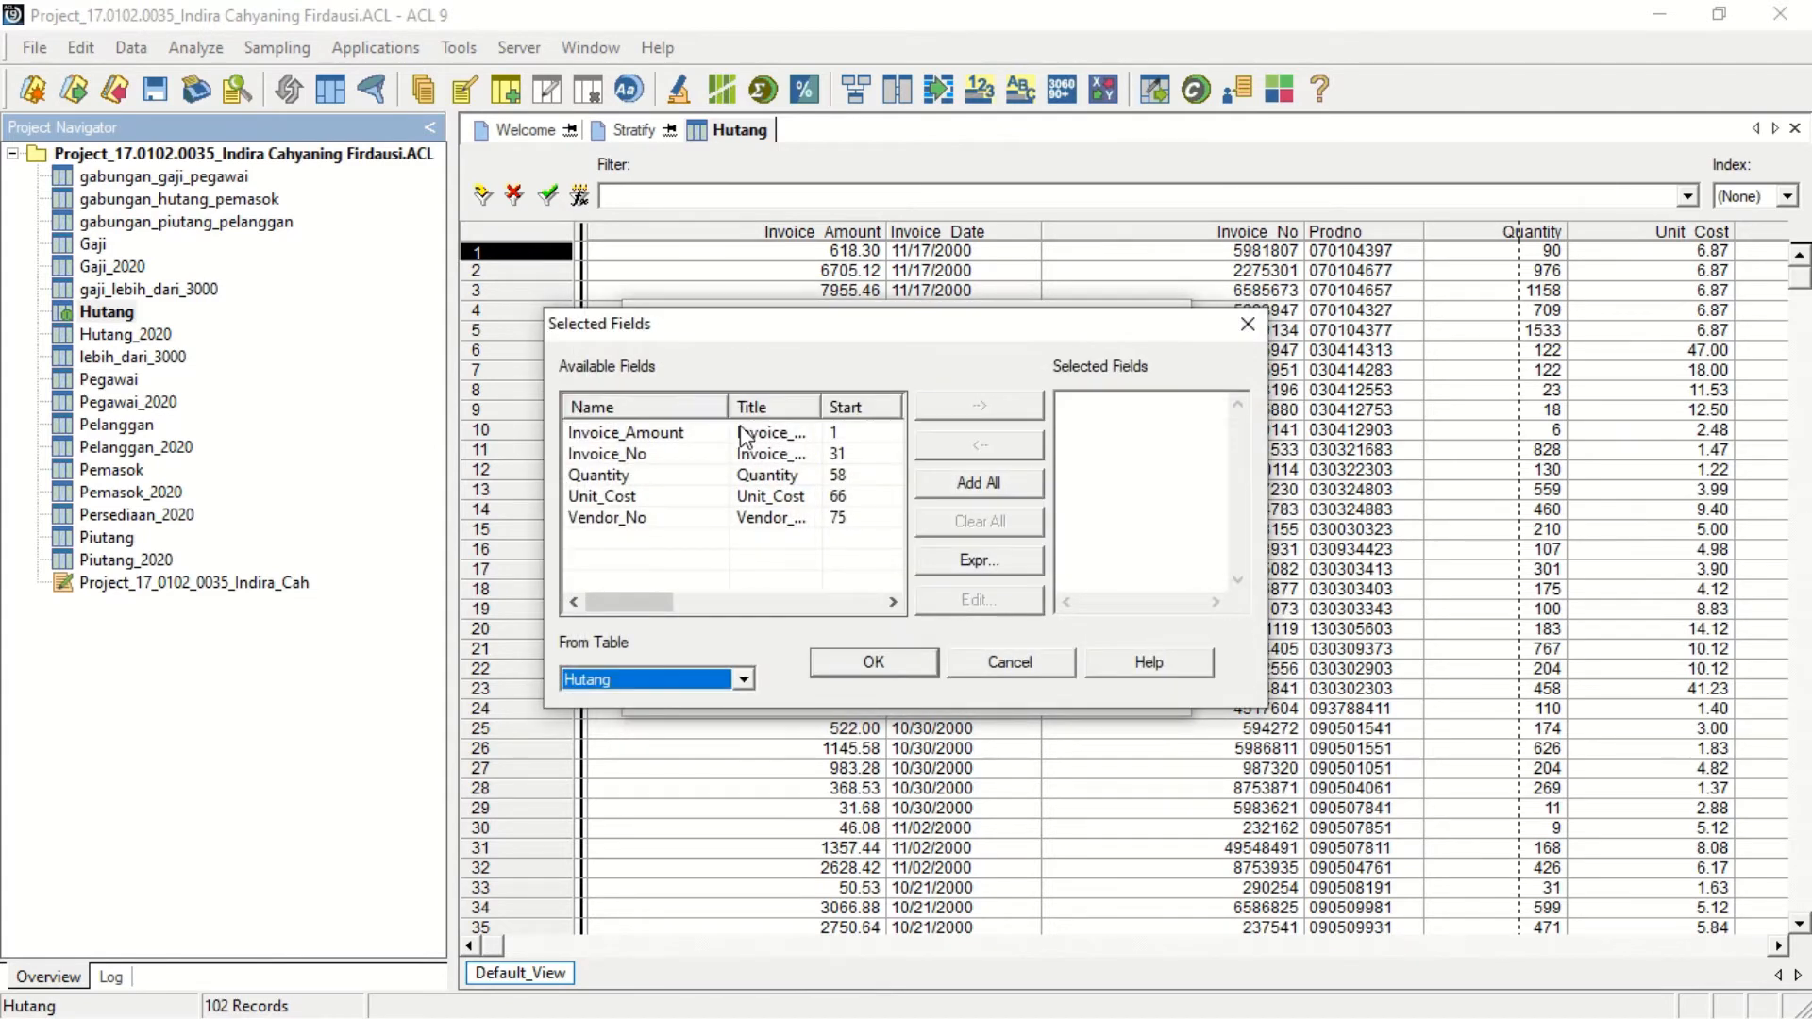
double_click(746, 434)
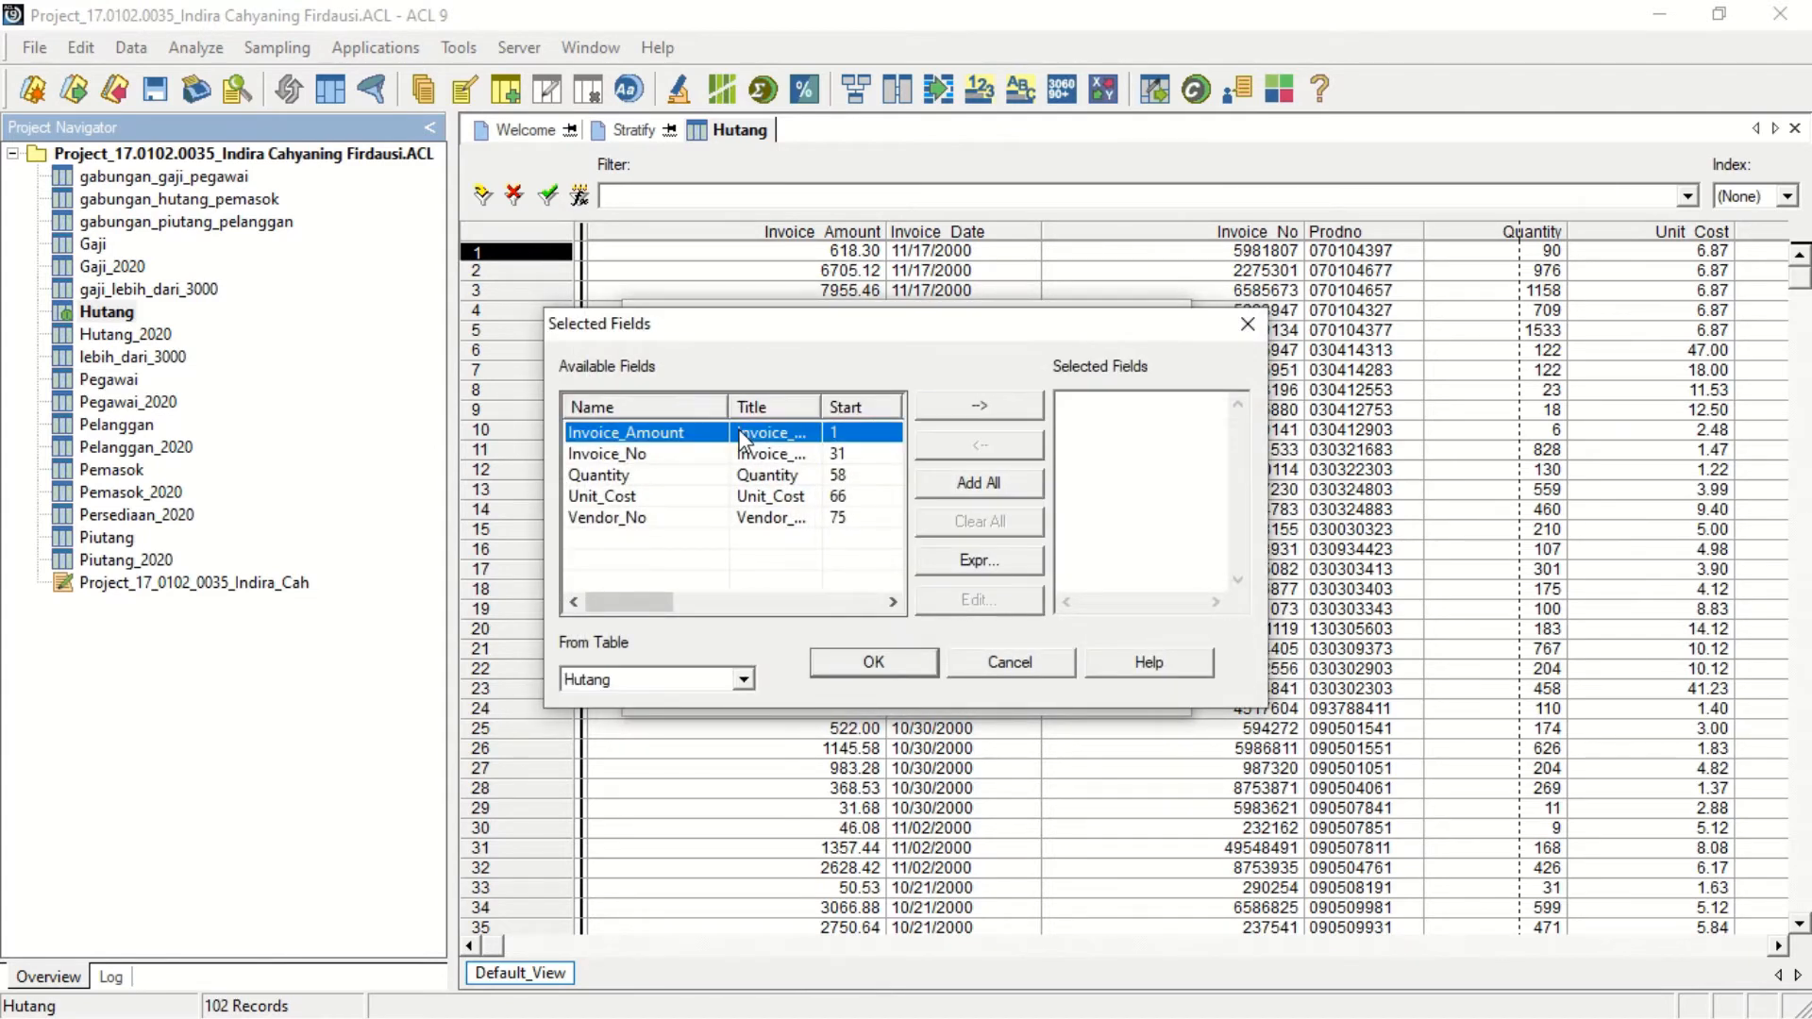
click(846, 664)
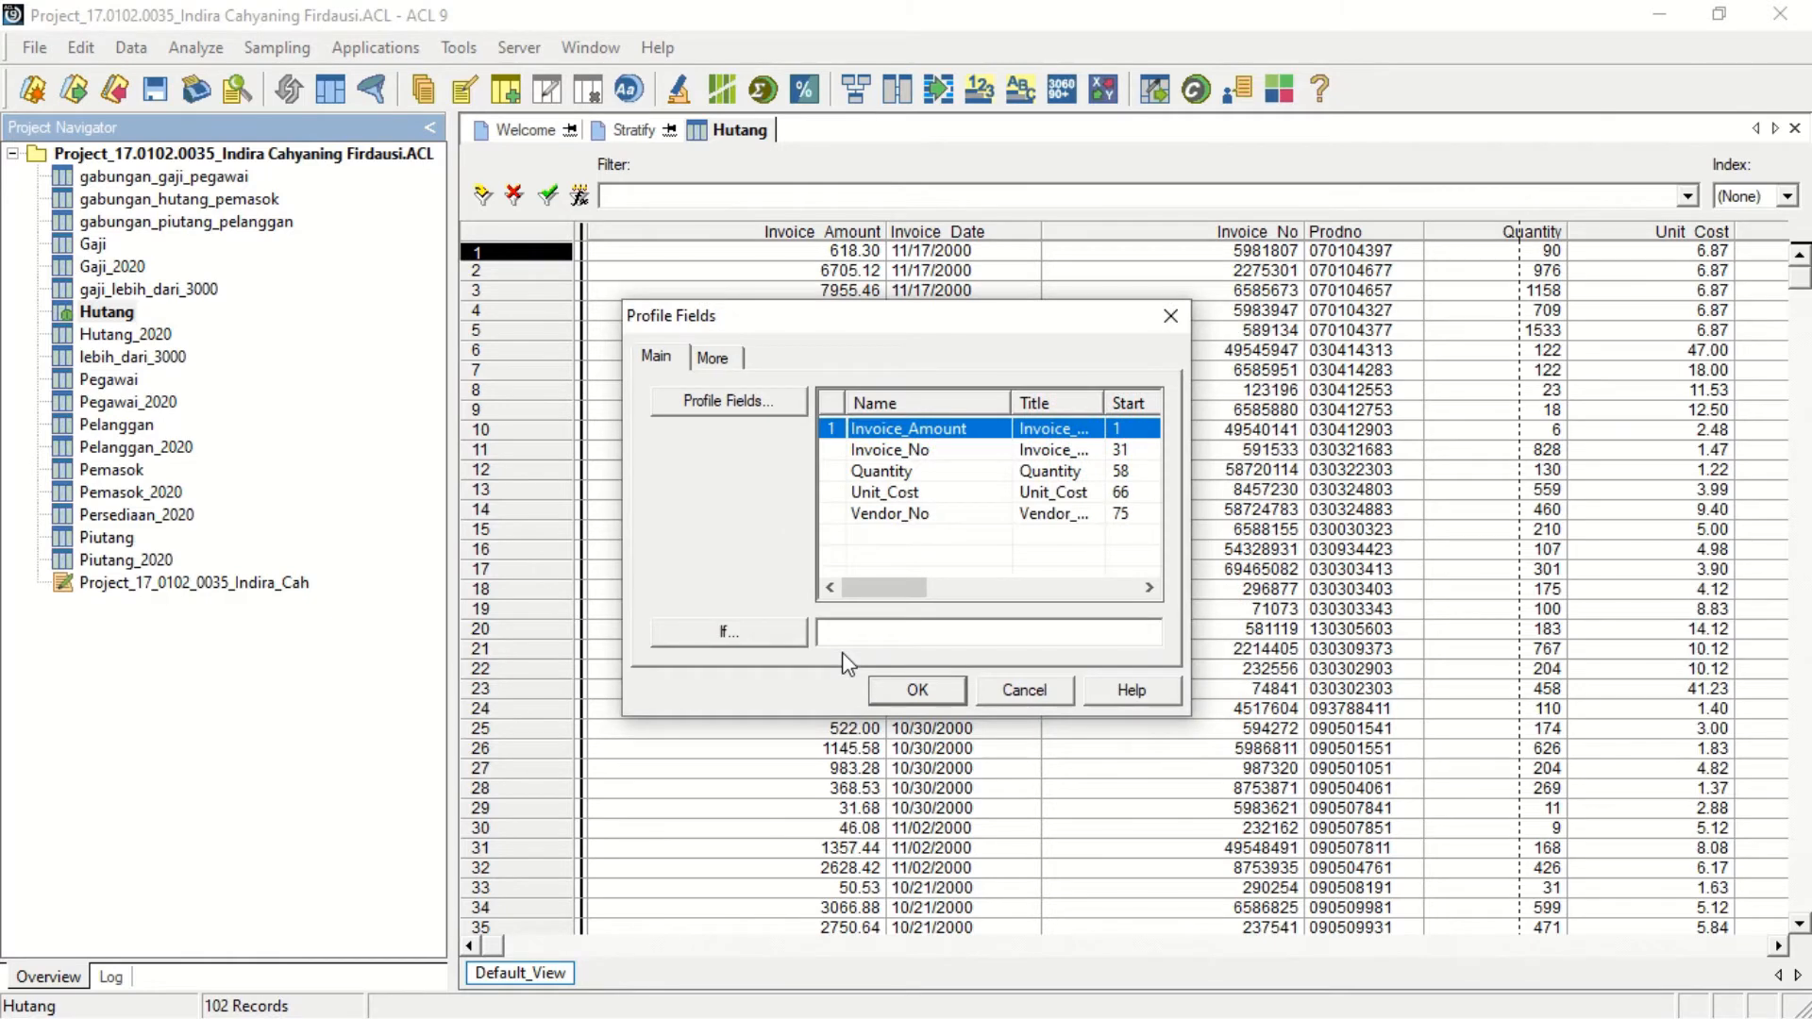
click(920, 689)
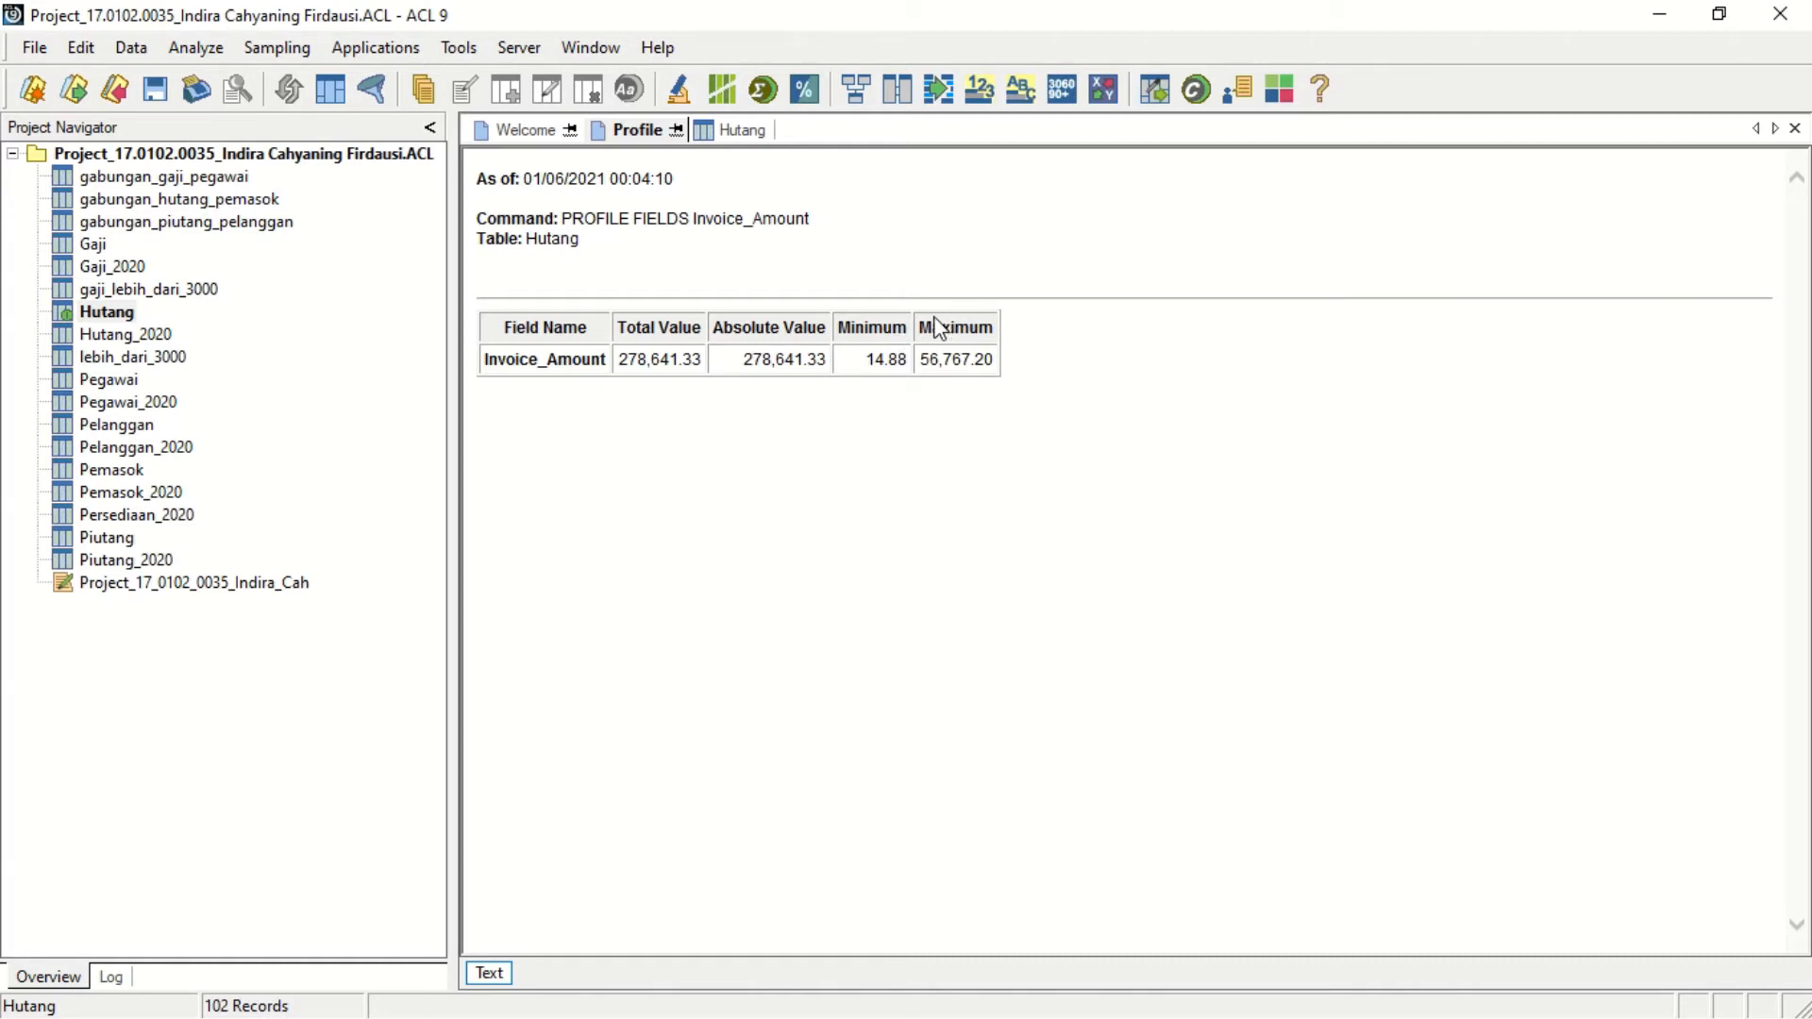
Stratify the Hutang table on Invoice_Amount using 5 intervals.
click(215, 45)
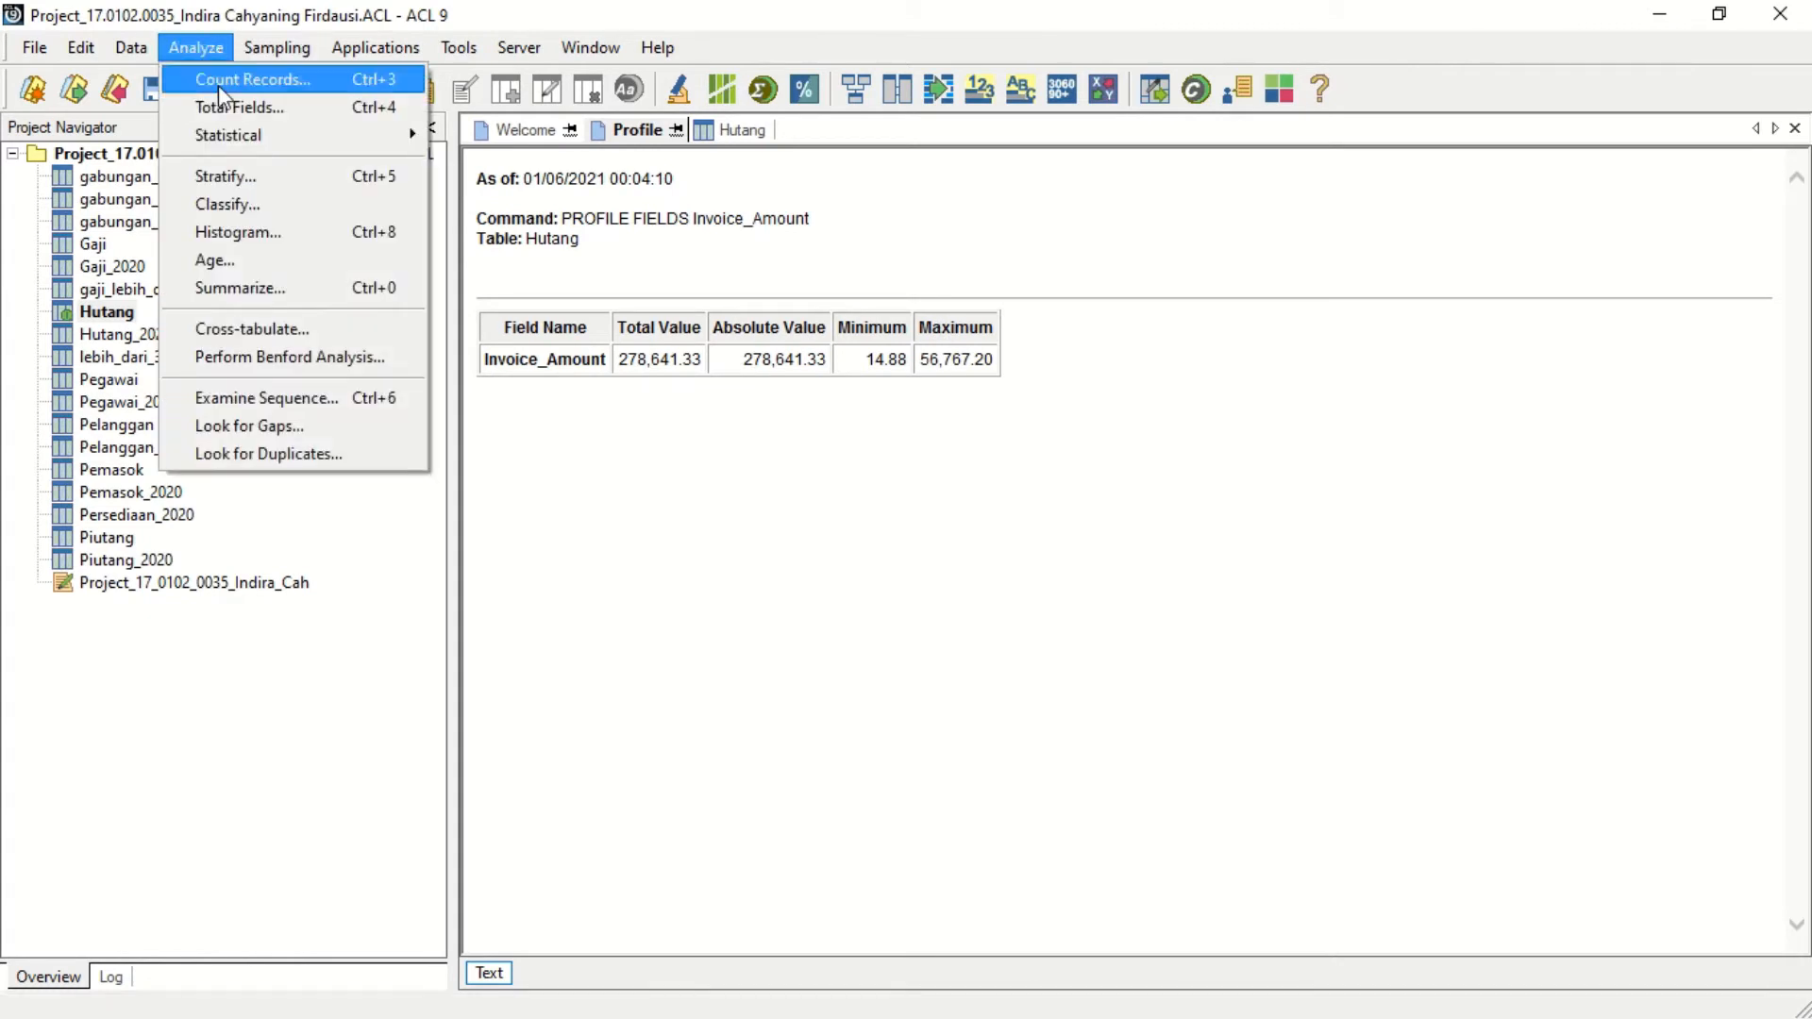
click(242, 176)
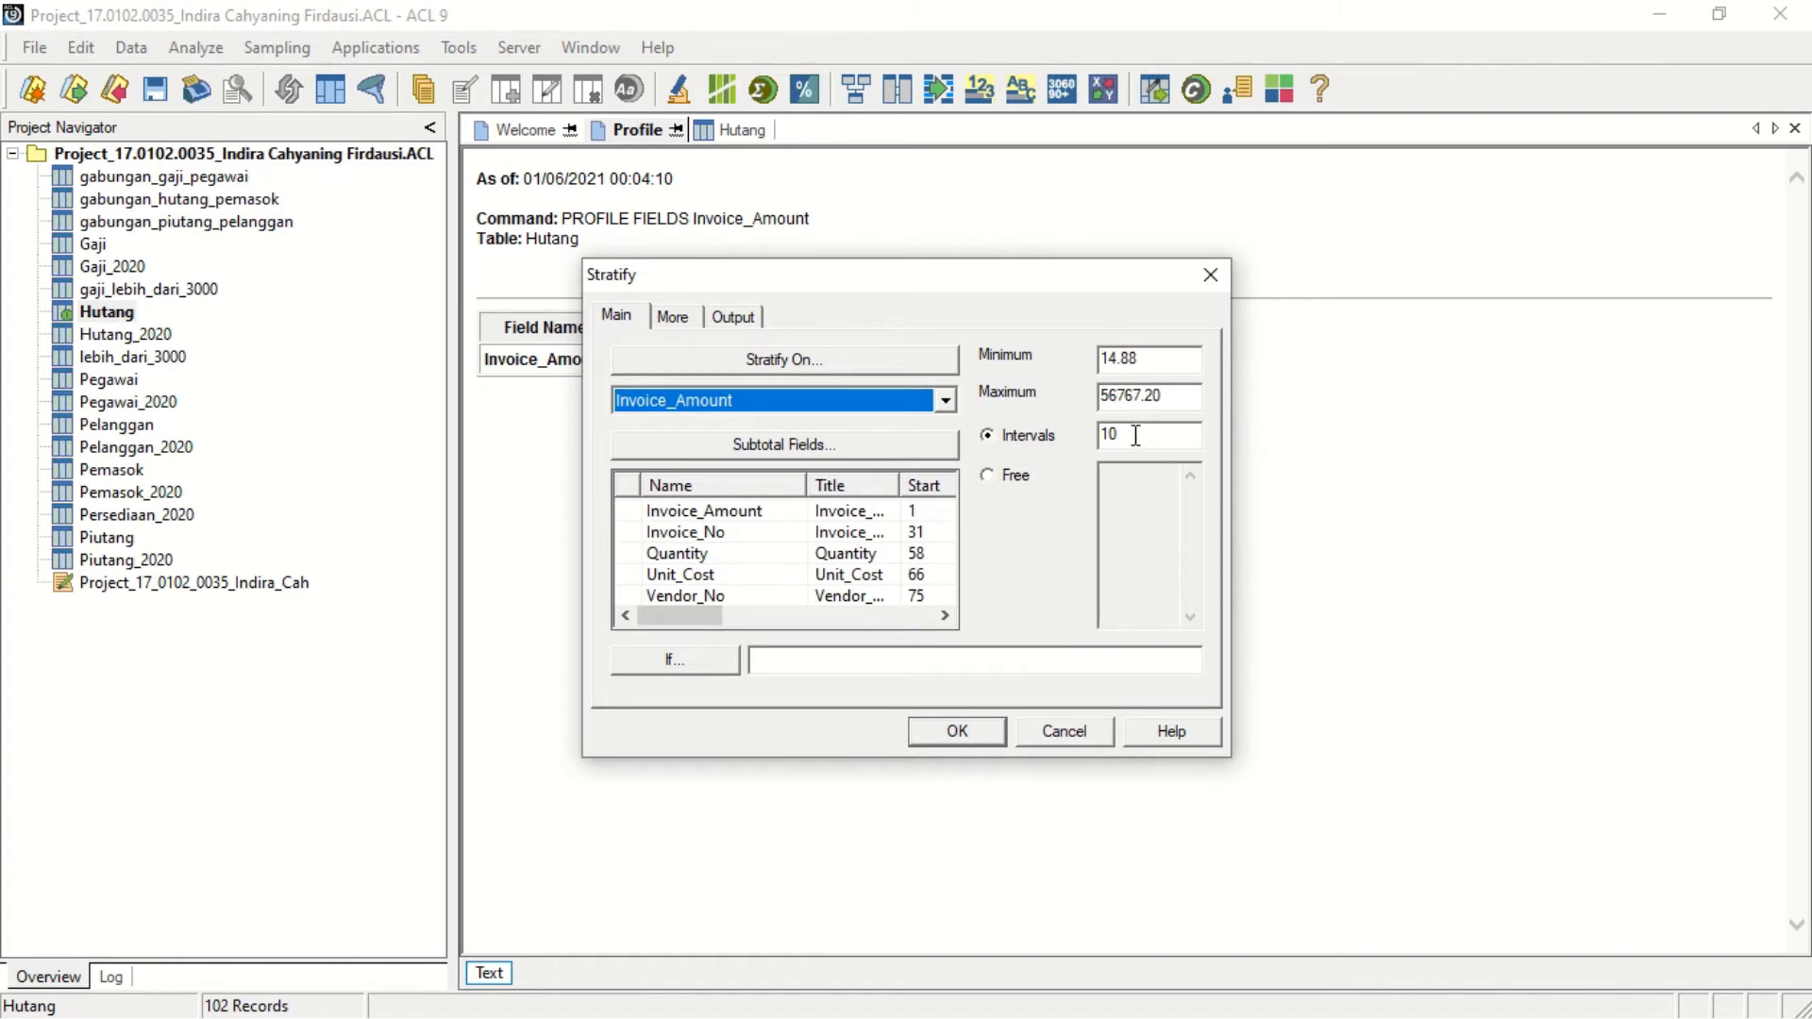
drag(1135, 434, 1097, 443)
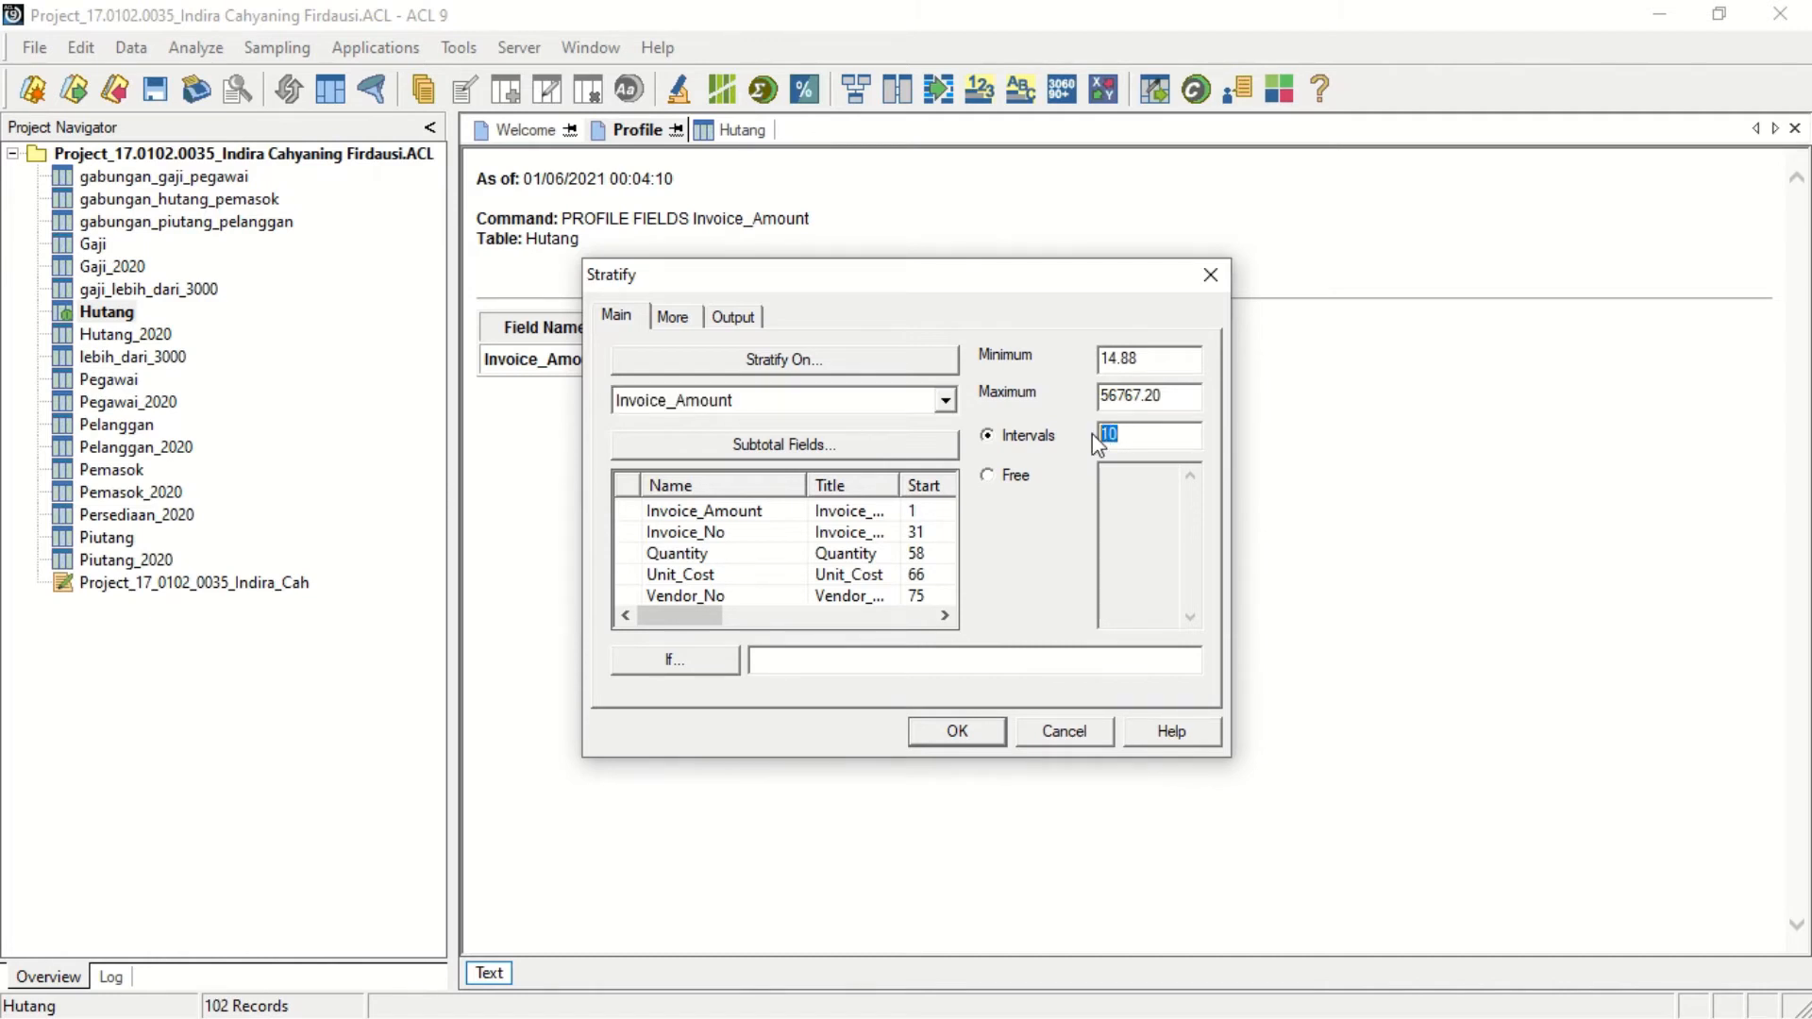
text(5)
click(977, 730)
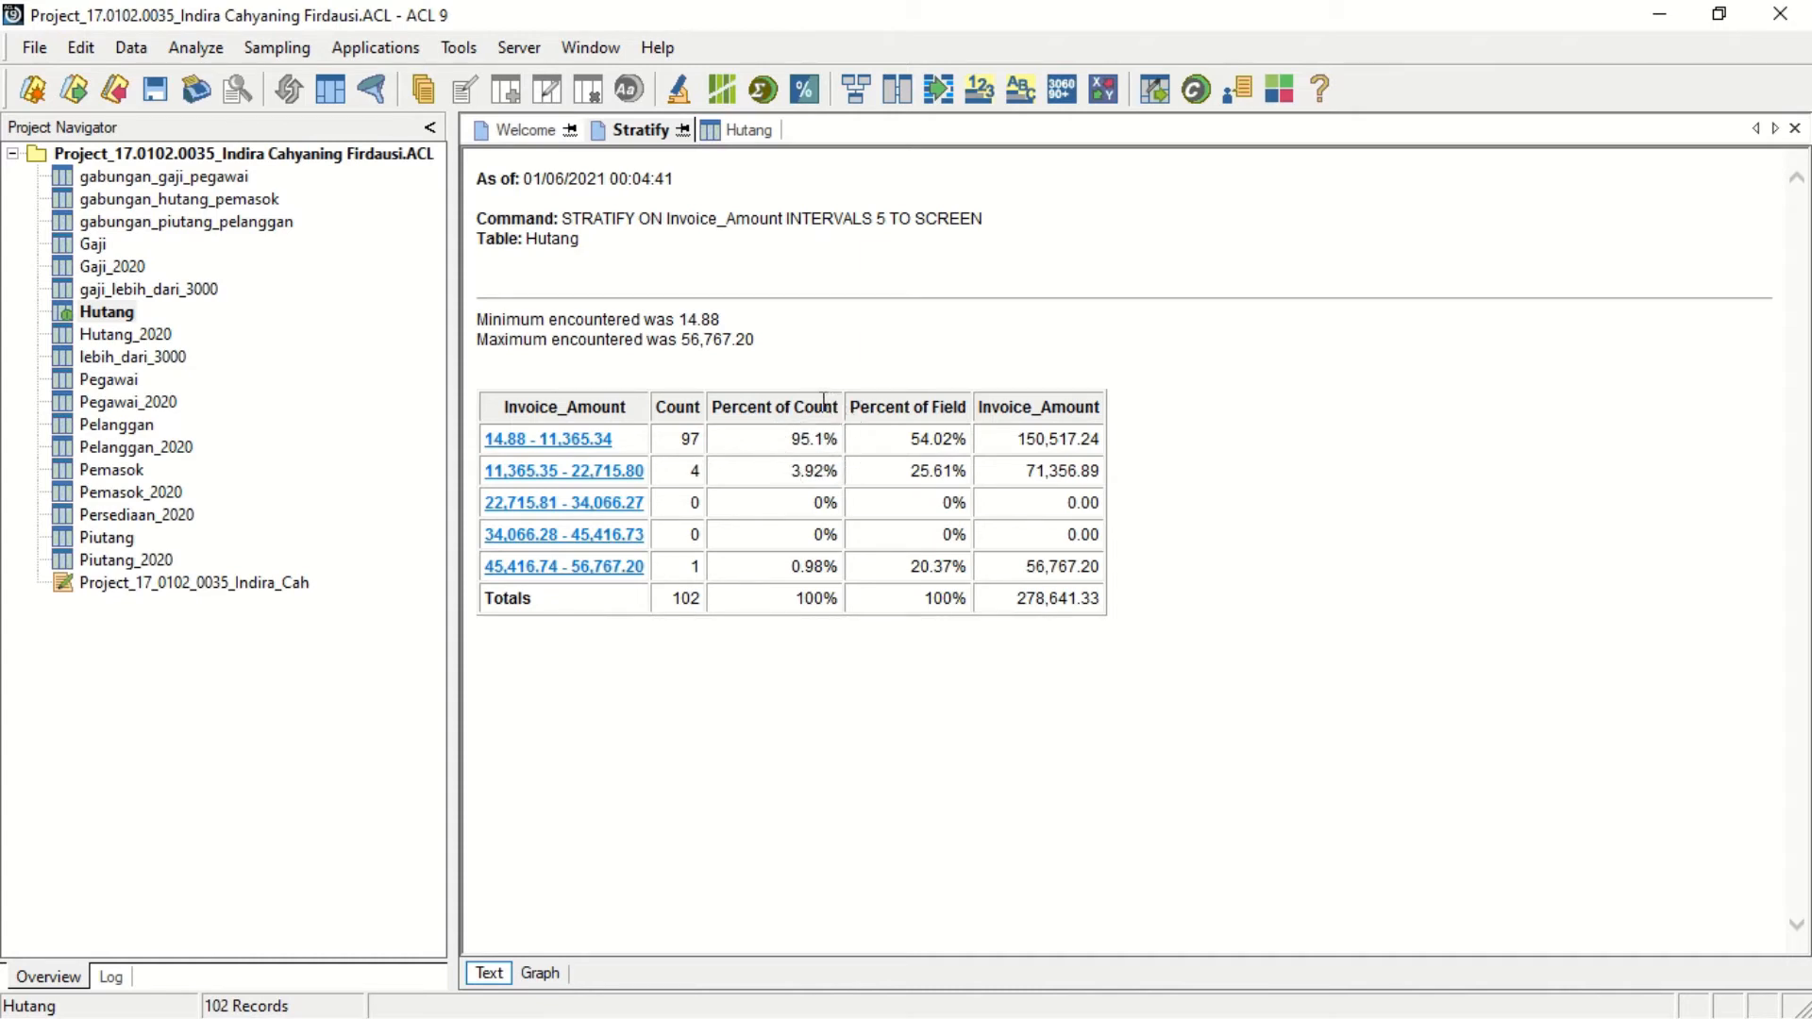
mouse_move(837, 13)
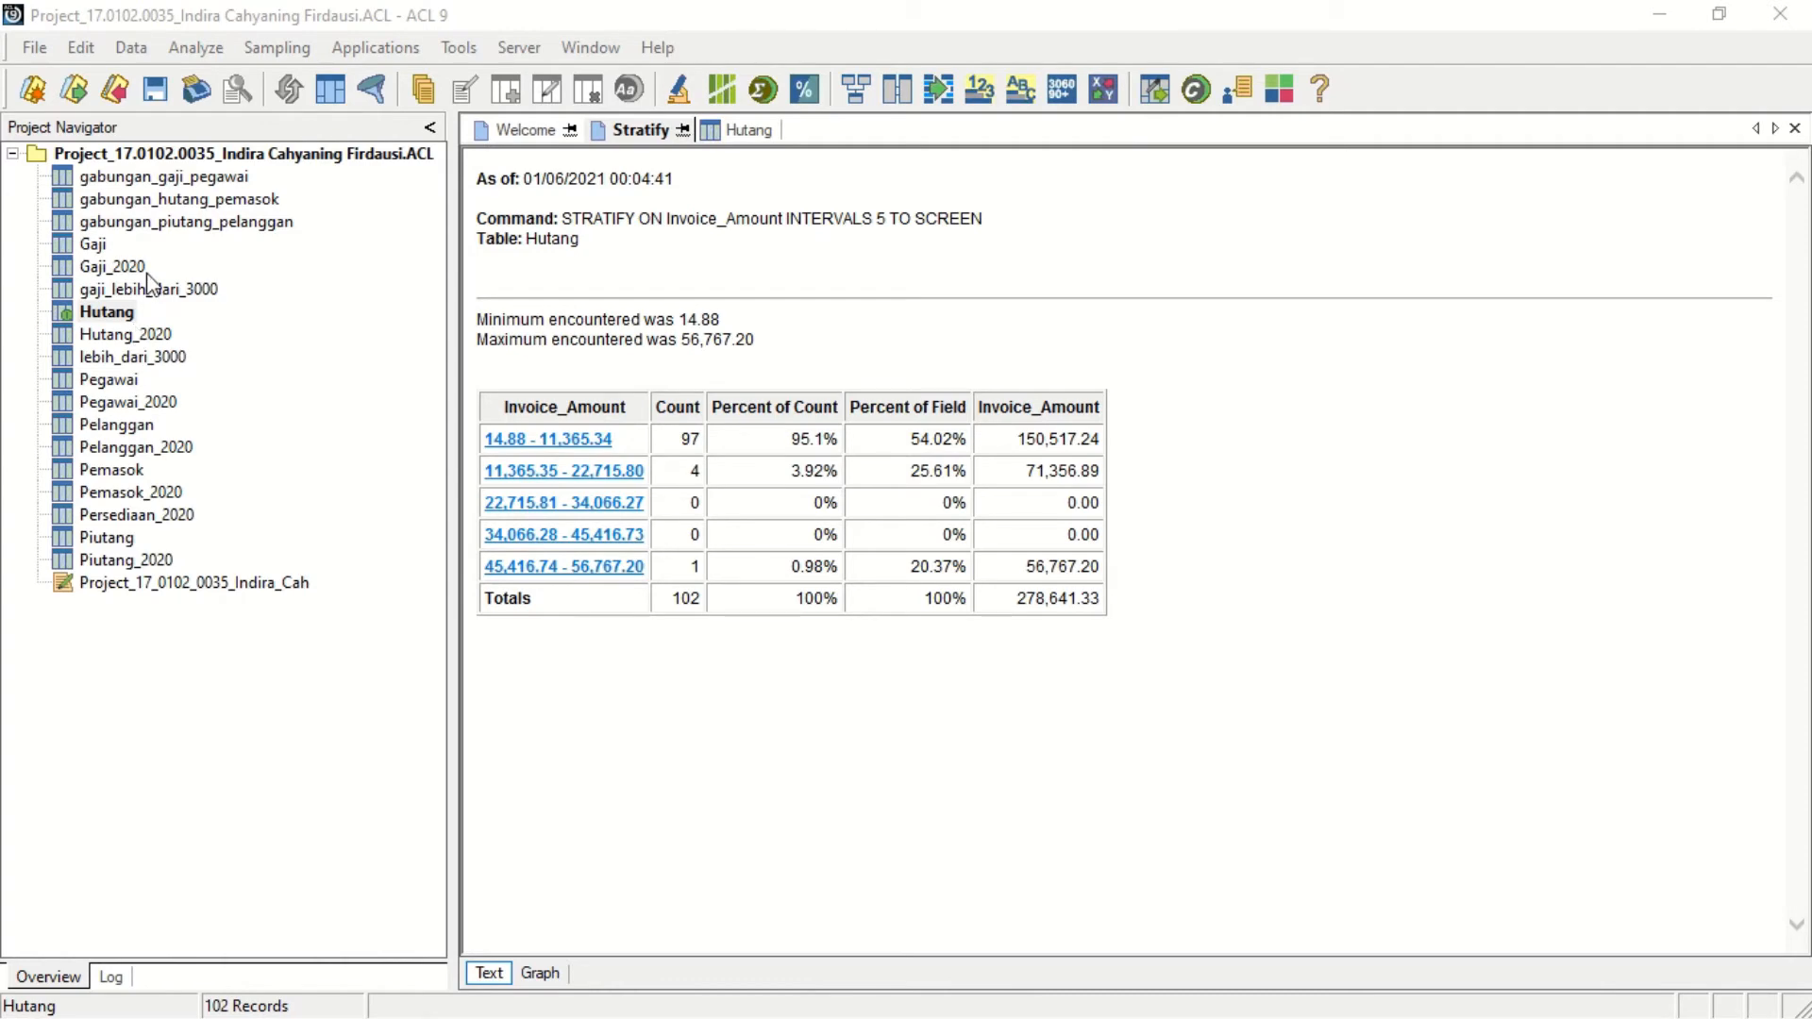
Open the gabungan_gaji_pegawai table and run Statistics on the Gross_Pay field with the standard deviation included.
double_click(185, 179)
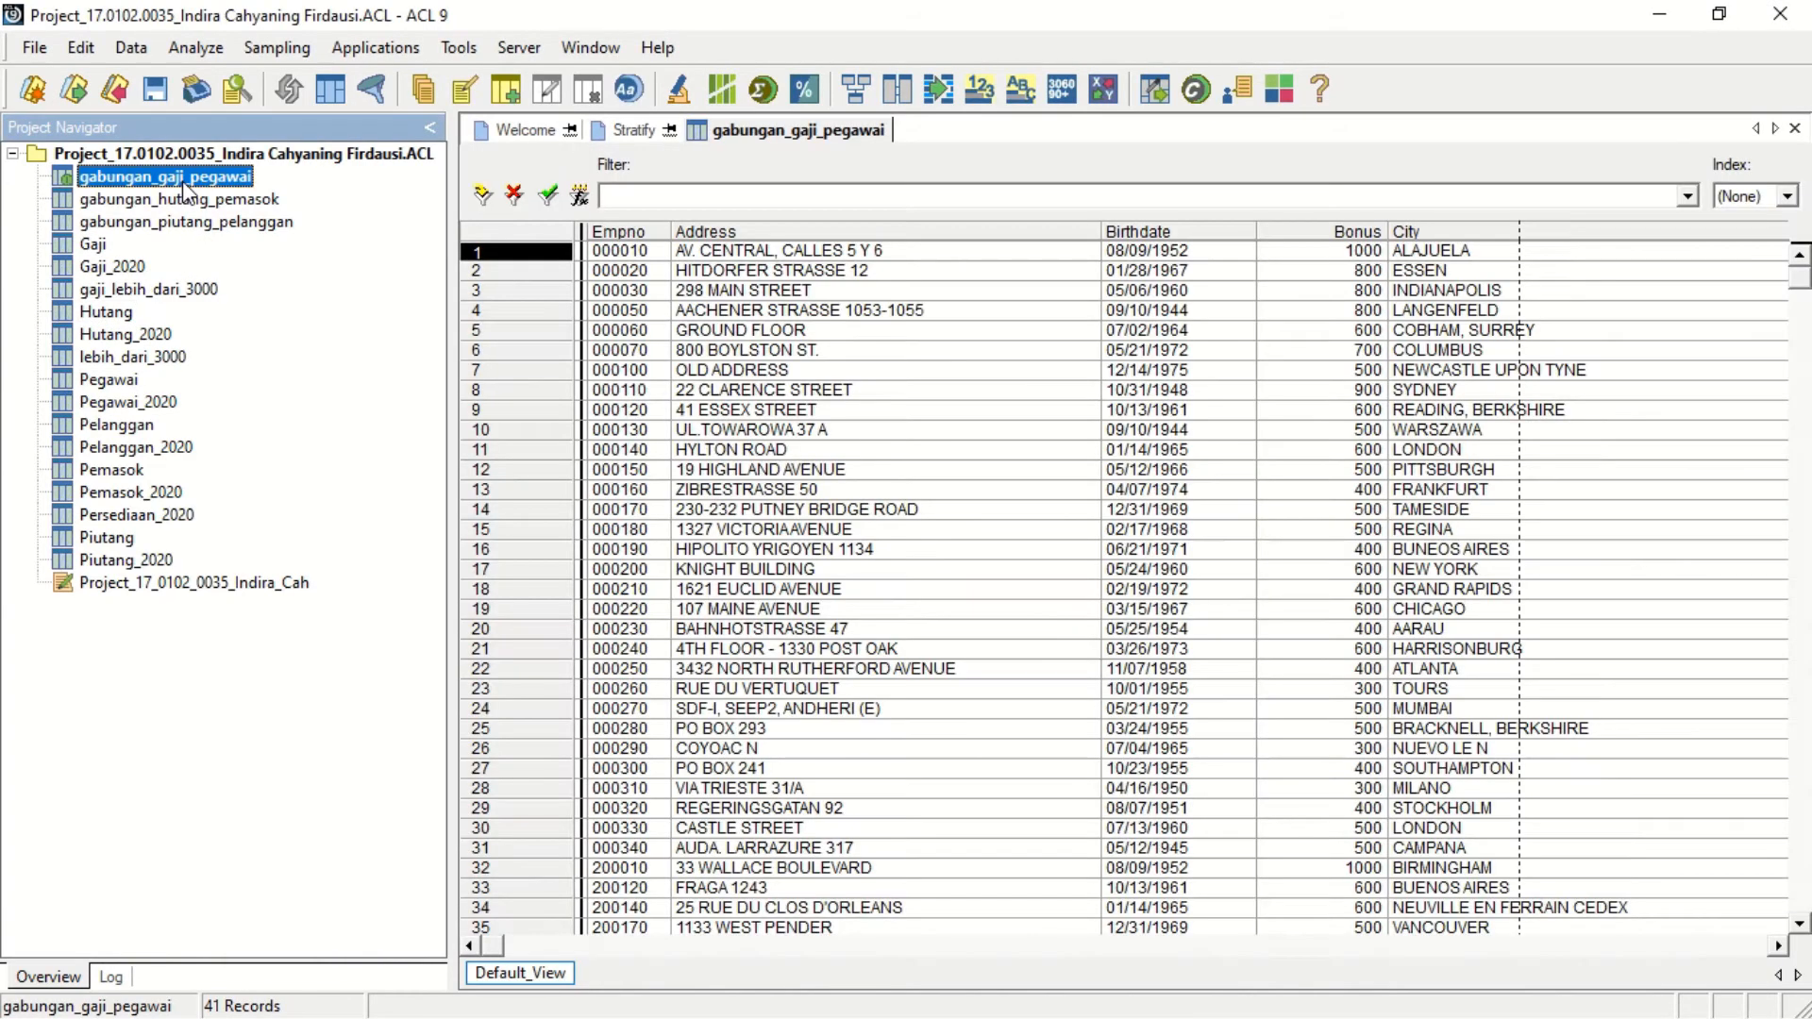
click(198, 45)
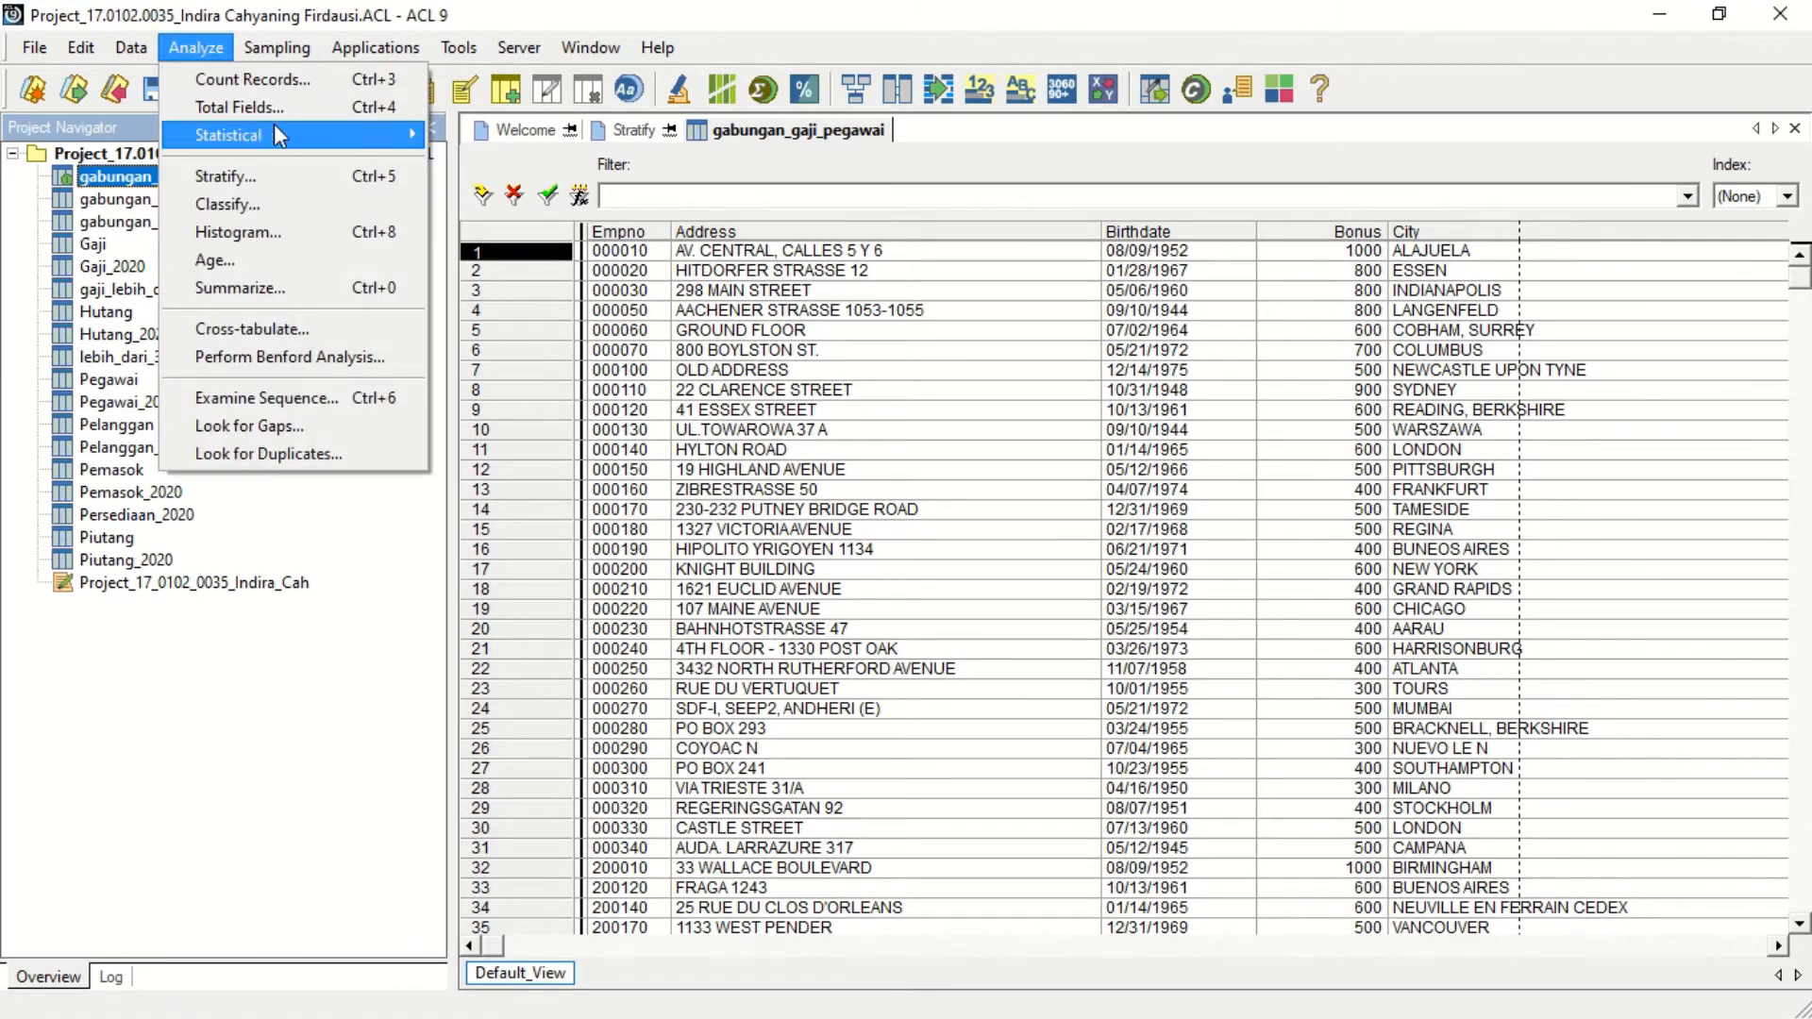
mouse_move(428, 139)
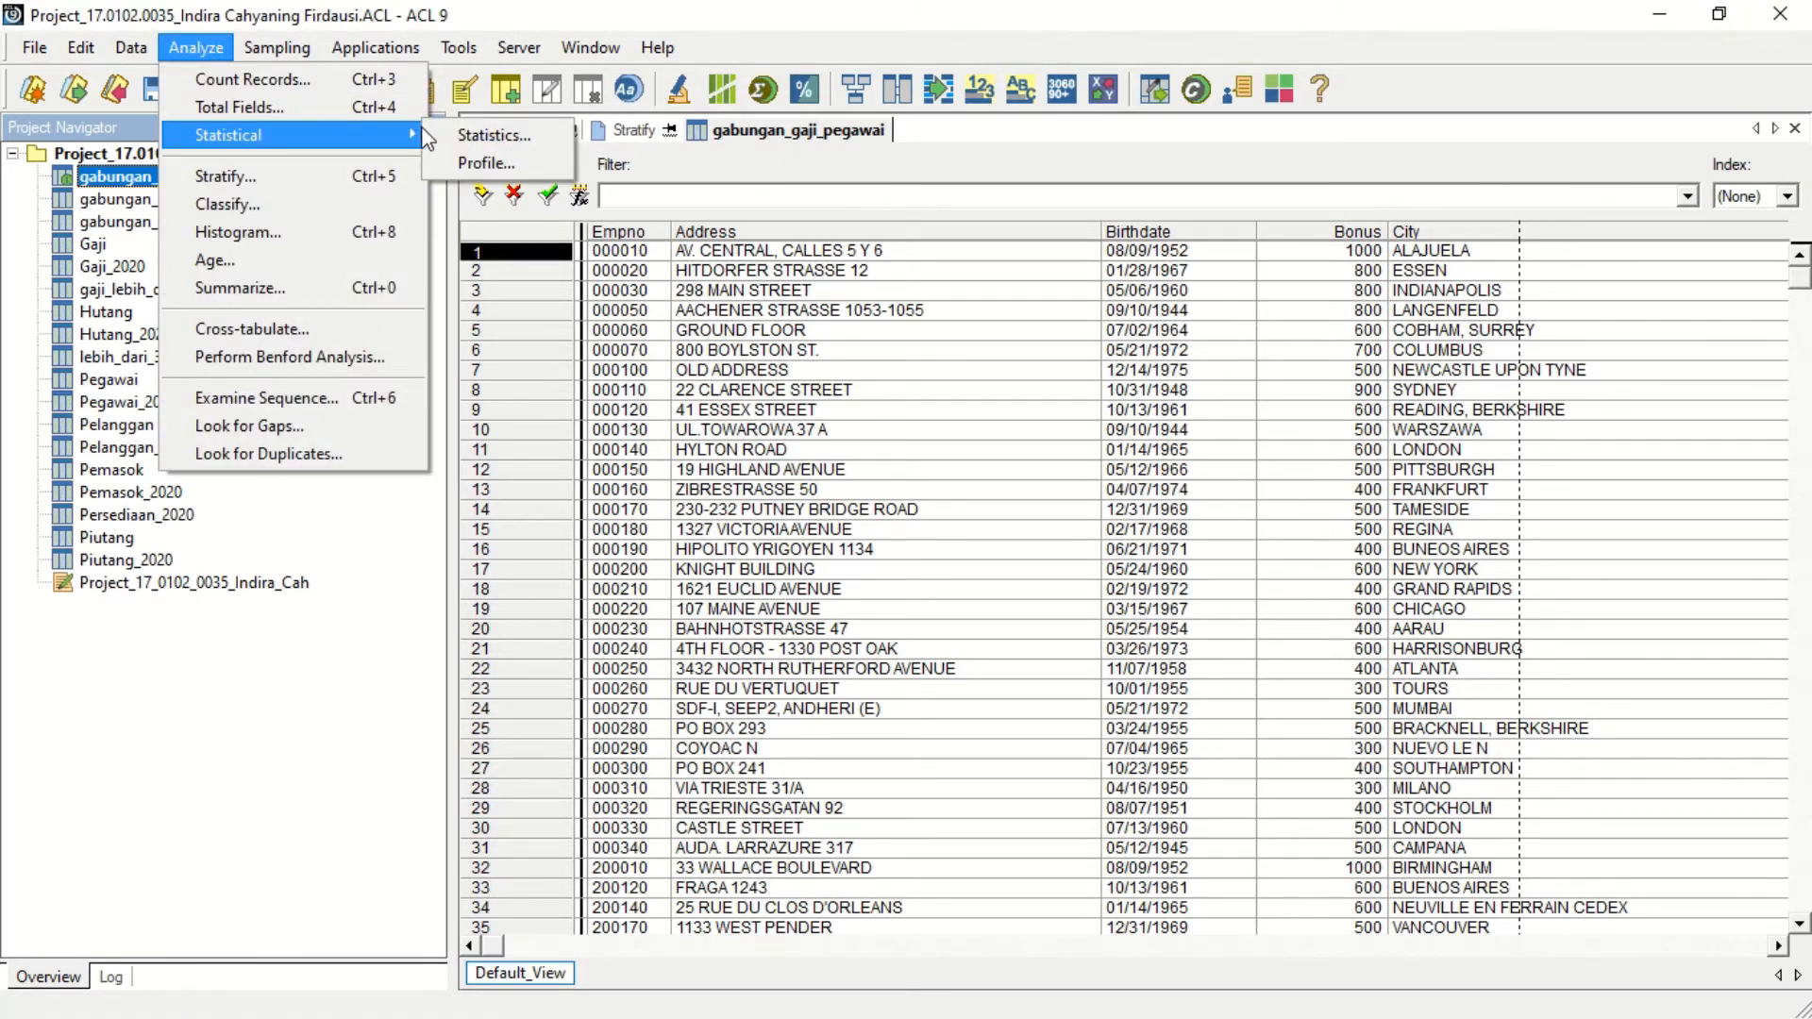
click(446, 134)
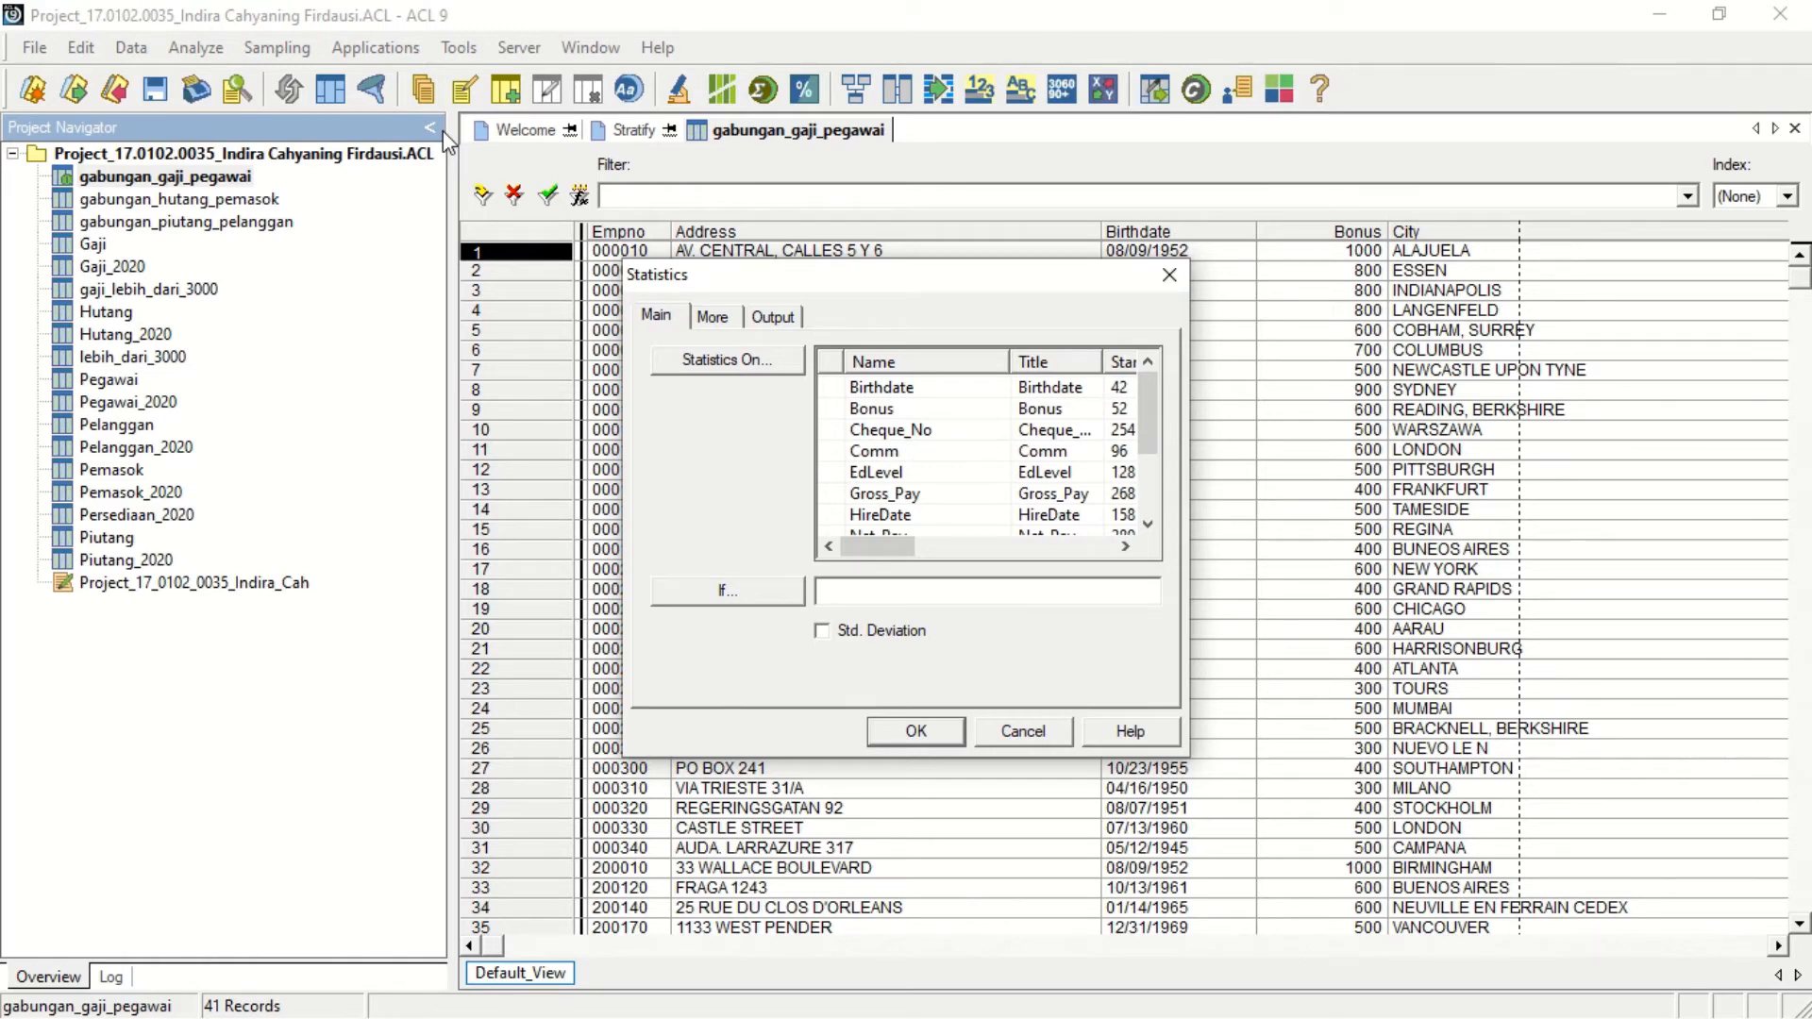
scroll(941, 462, down, 1)
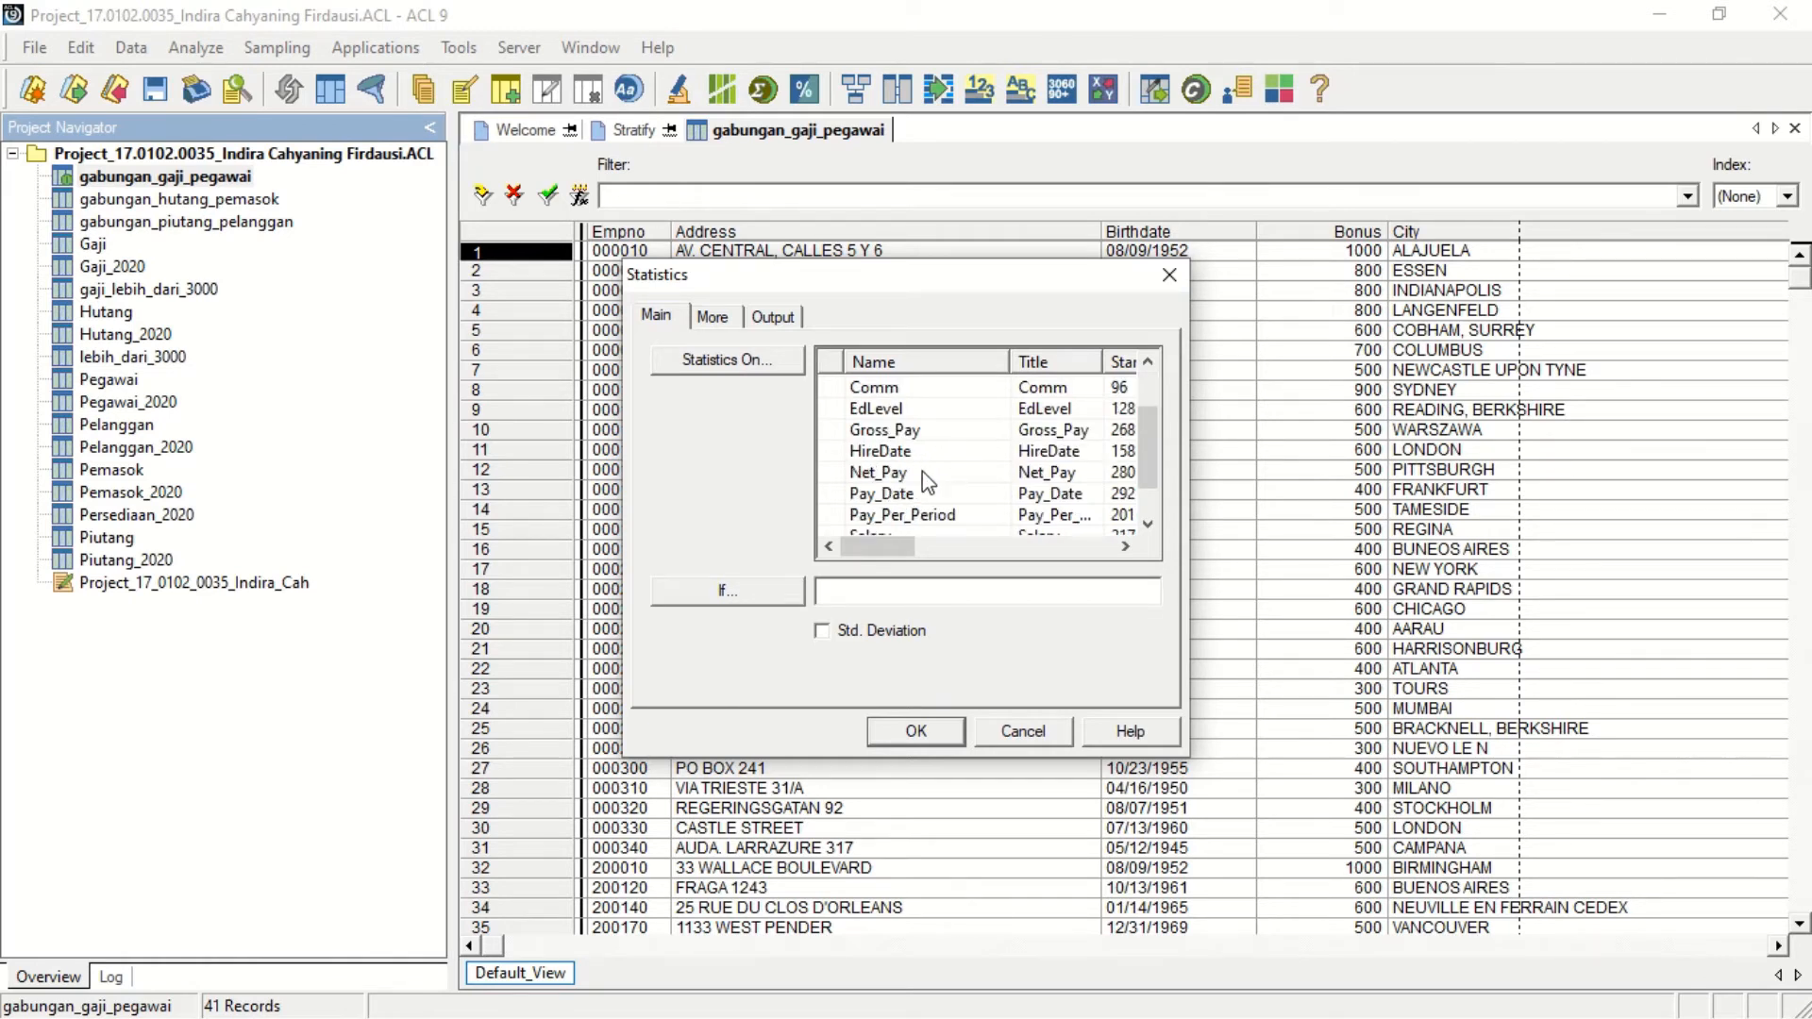
click(750, 368)
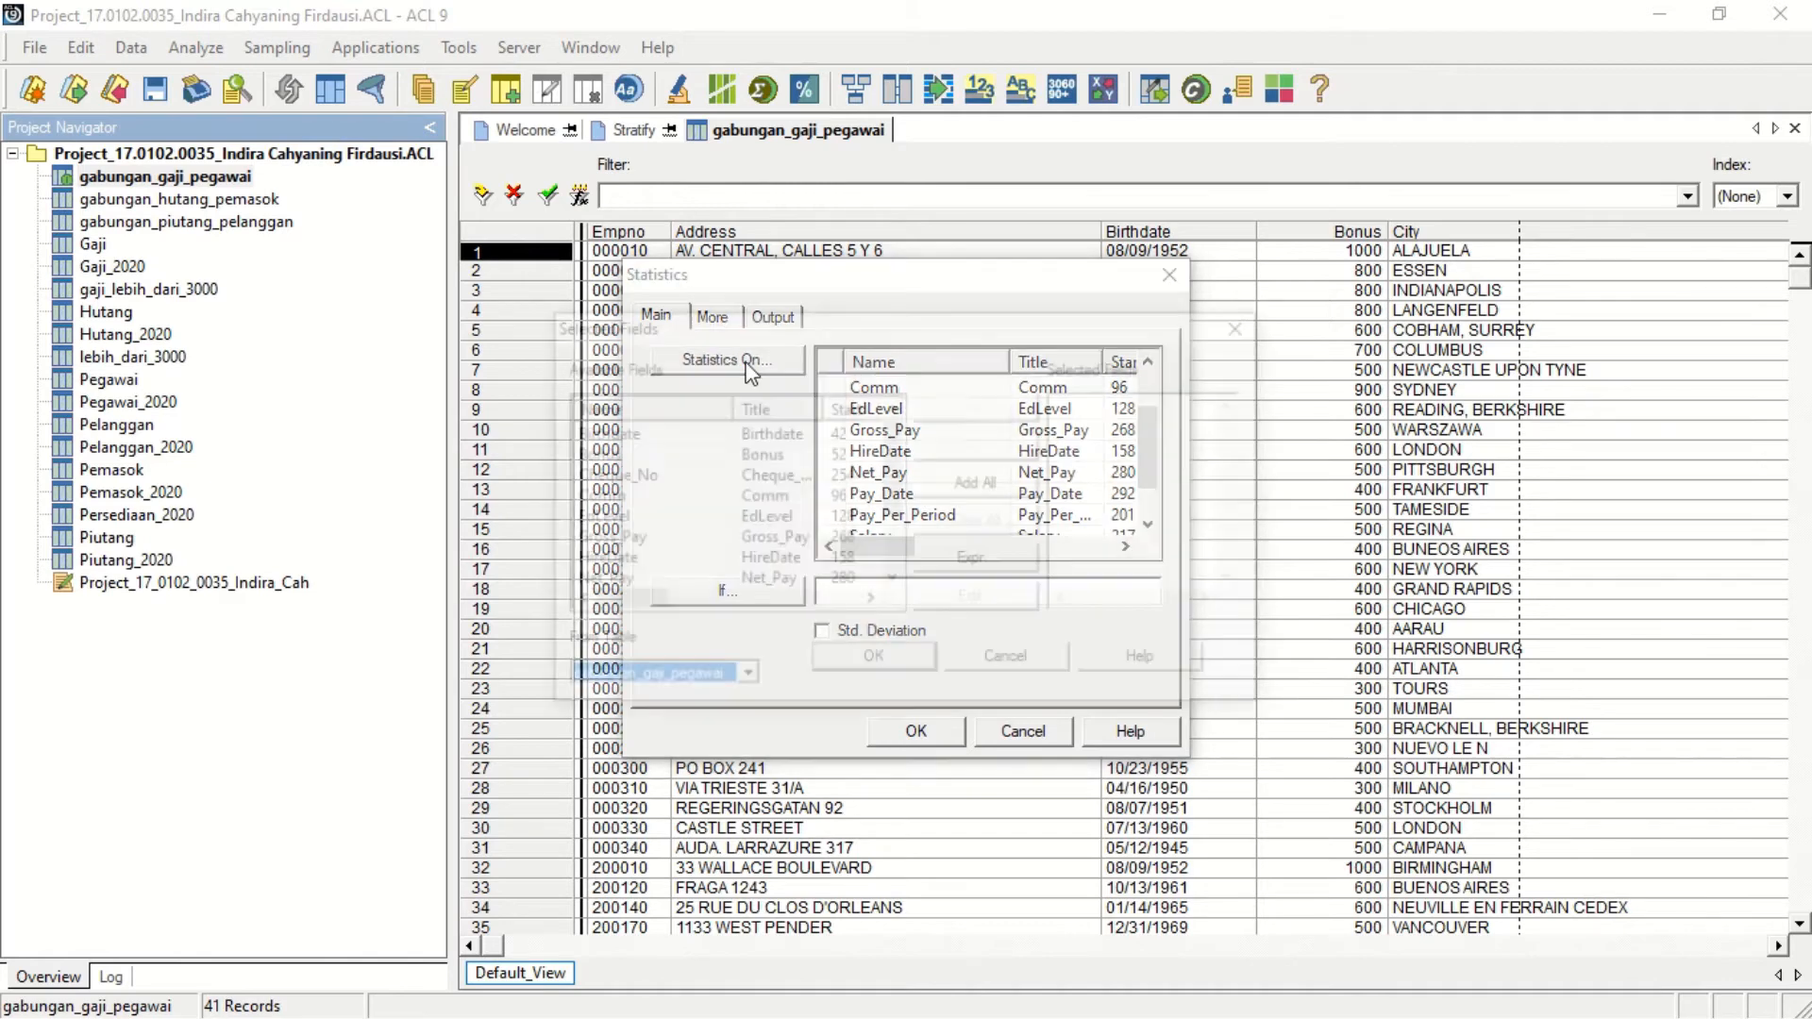
click(727, 542)
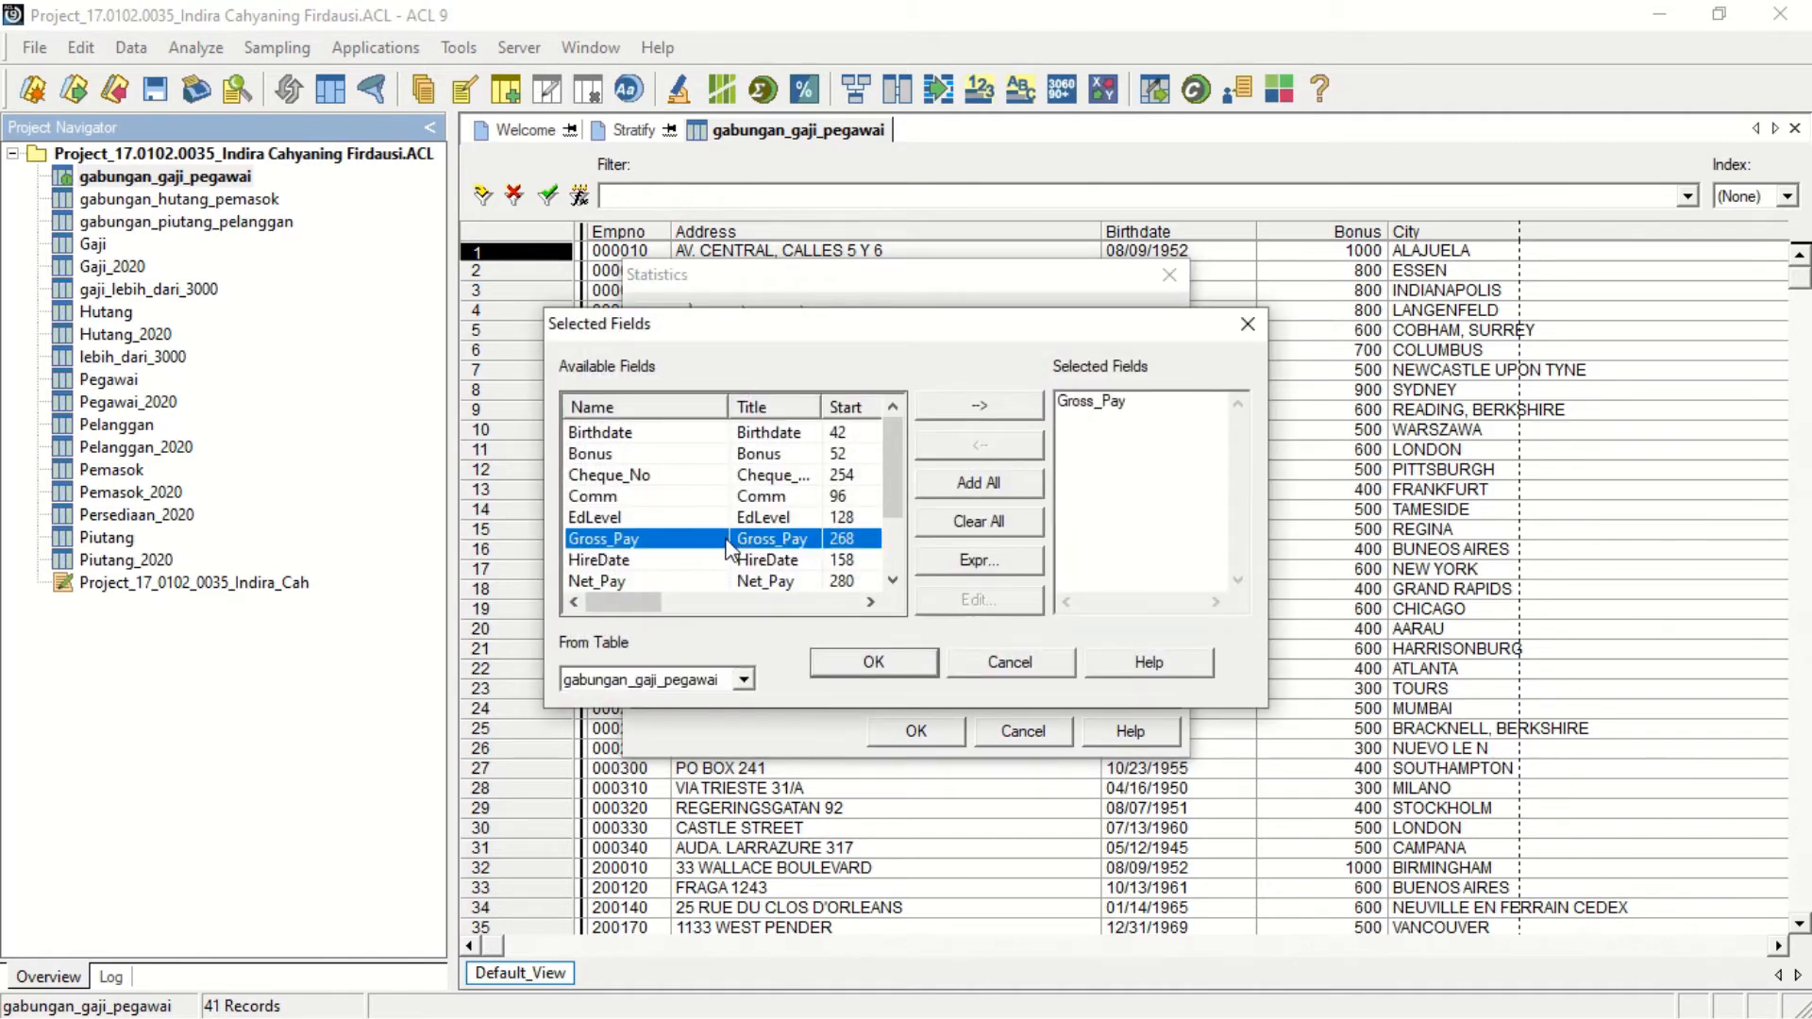
click(881, 666)
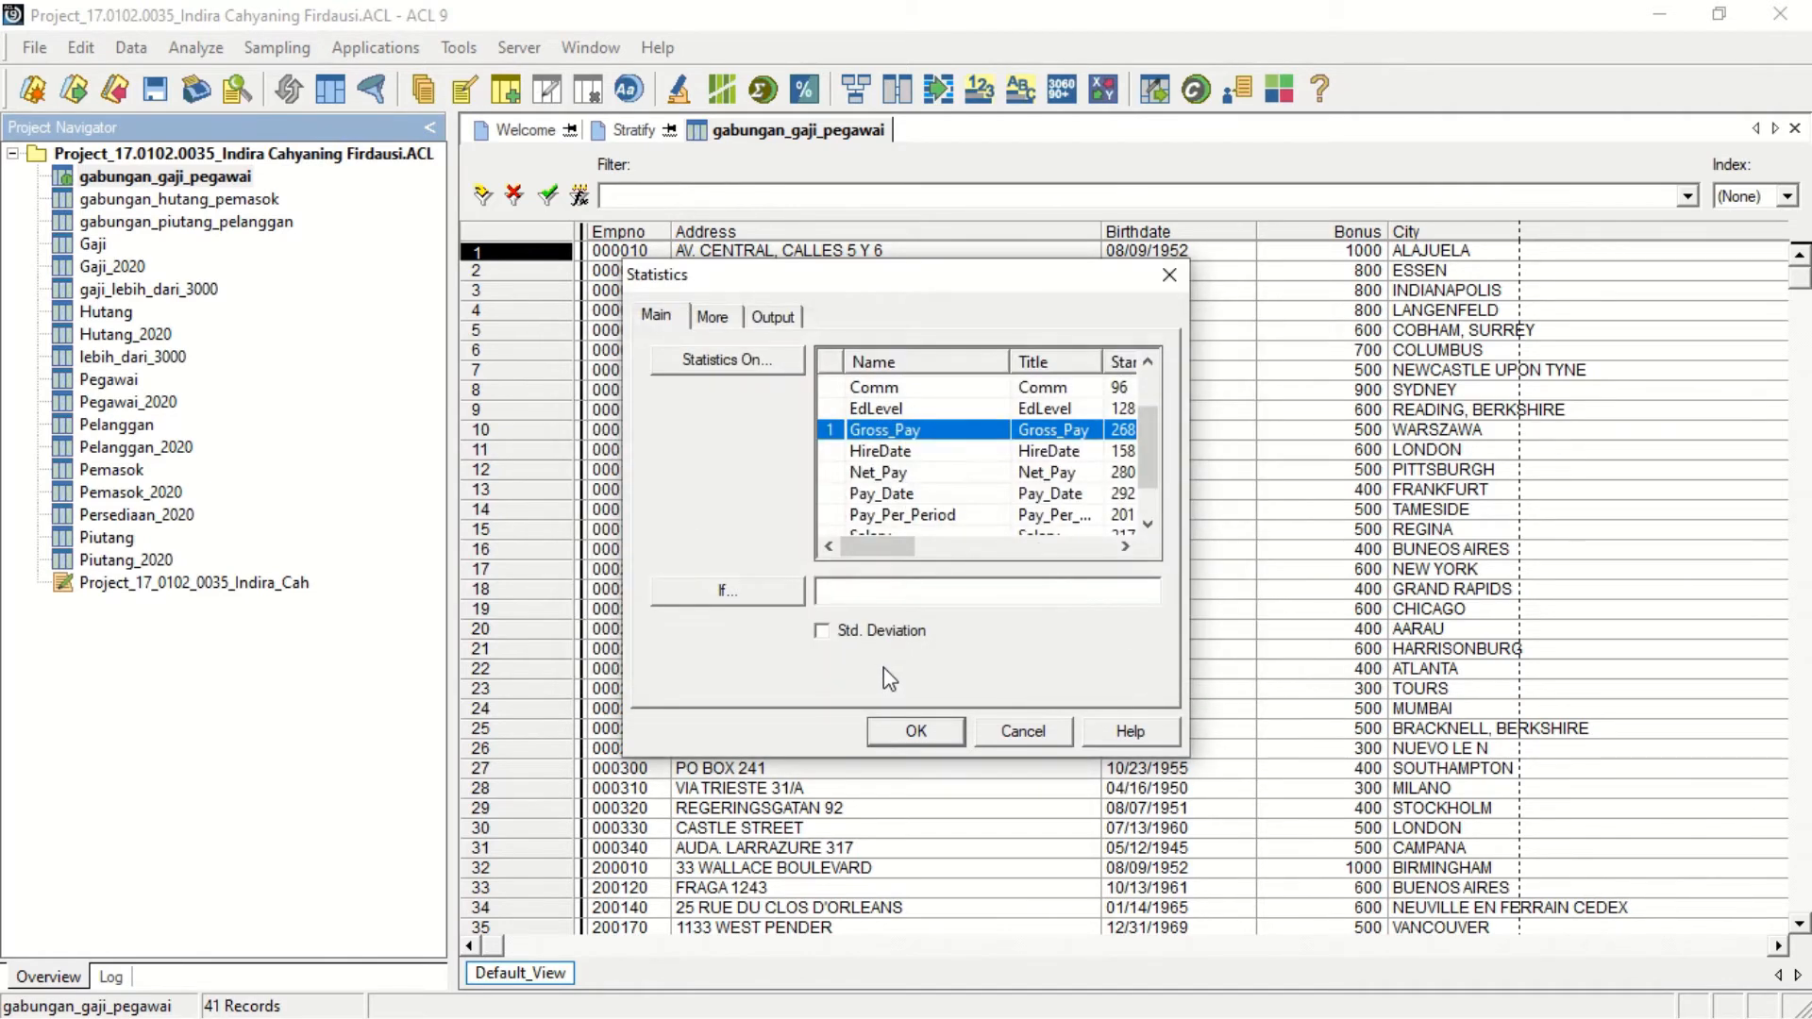
click(820, 630)
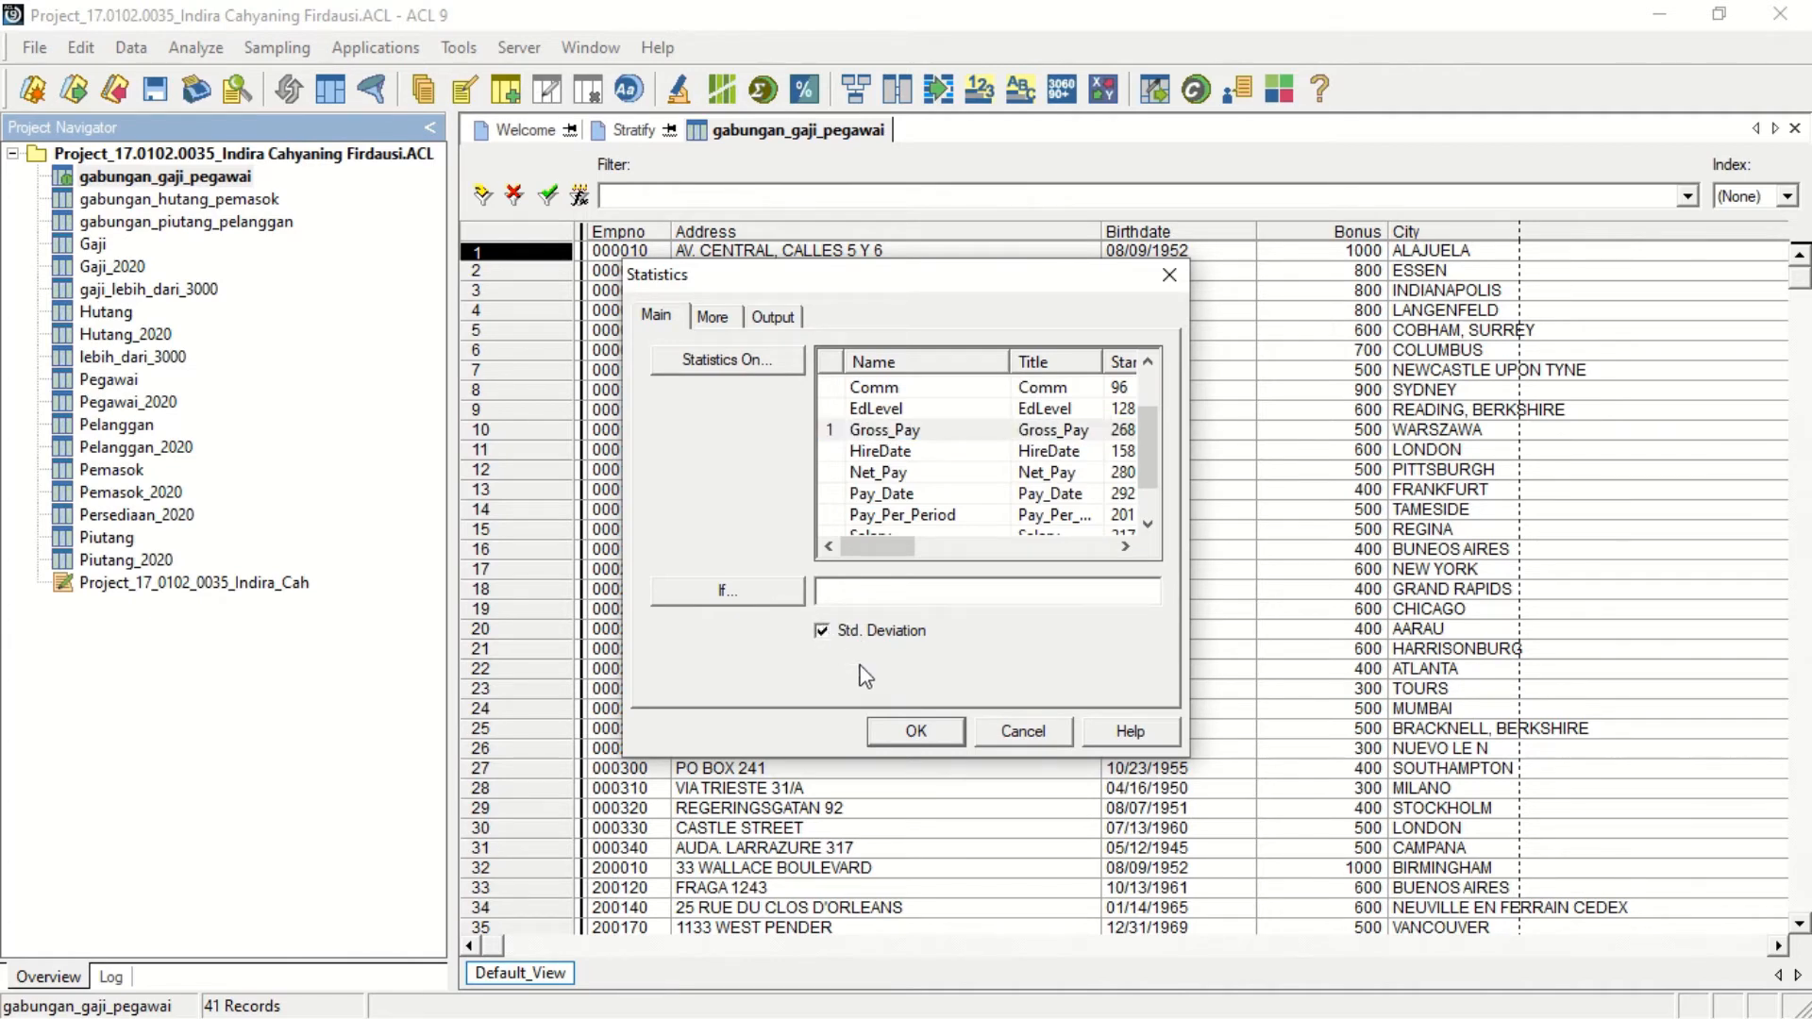
click(915, 731)
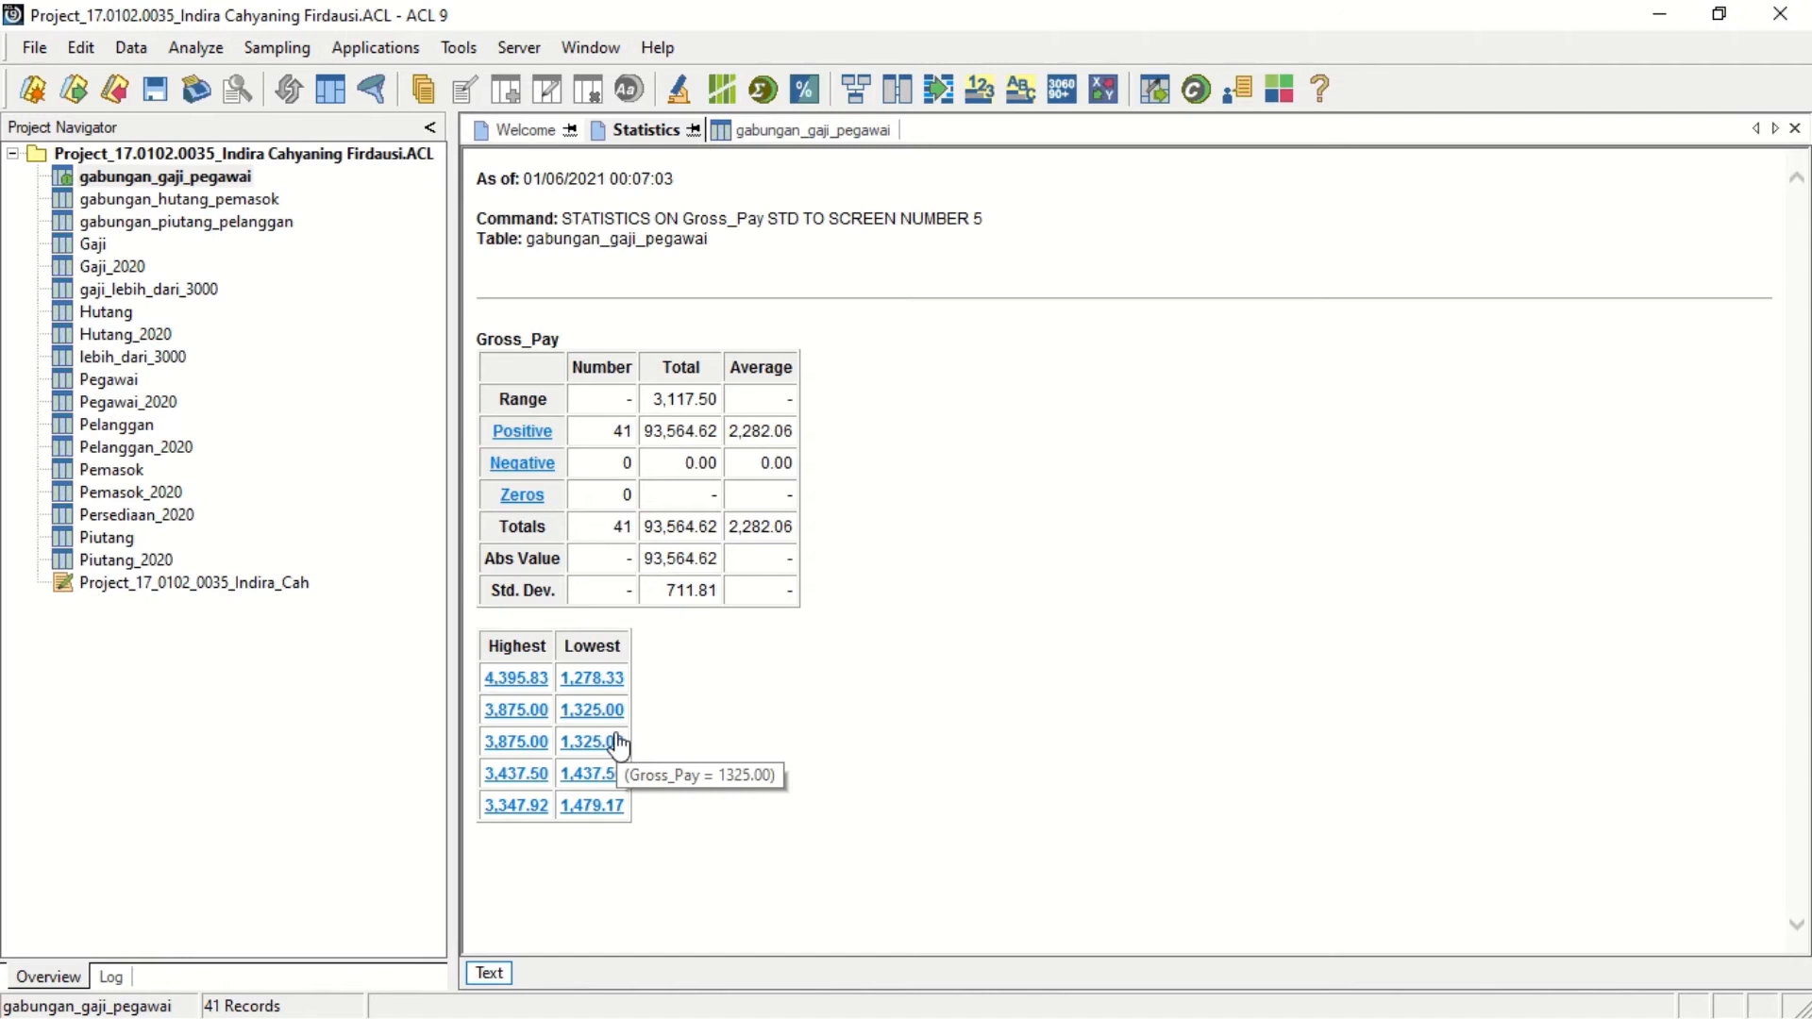
Examine the employee records behind the highest and second-highest Gross_Pay values in the statistics results.
click(517, 678)
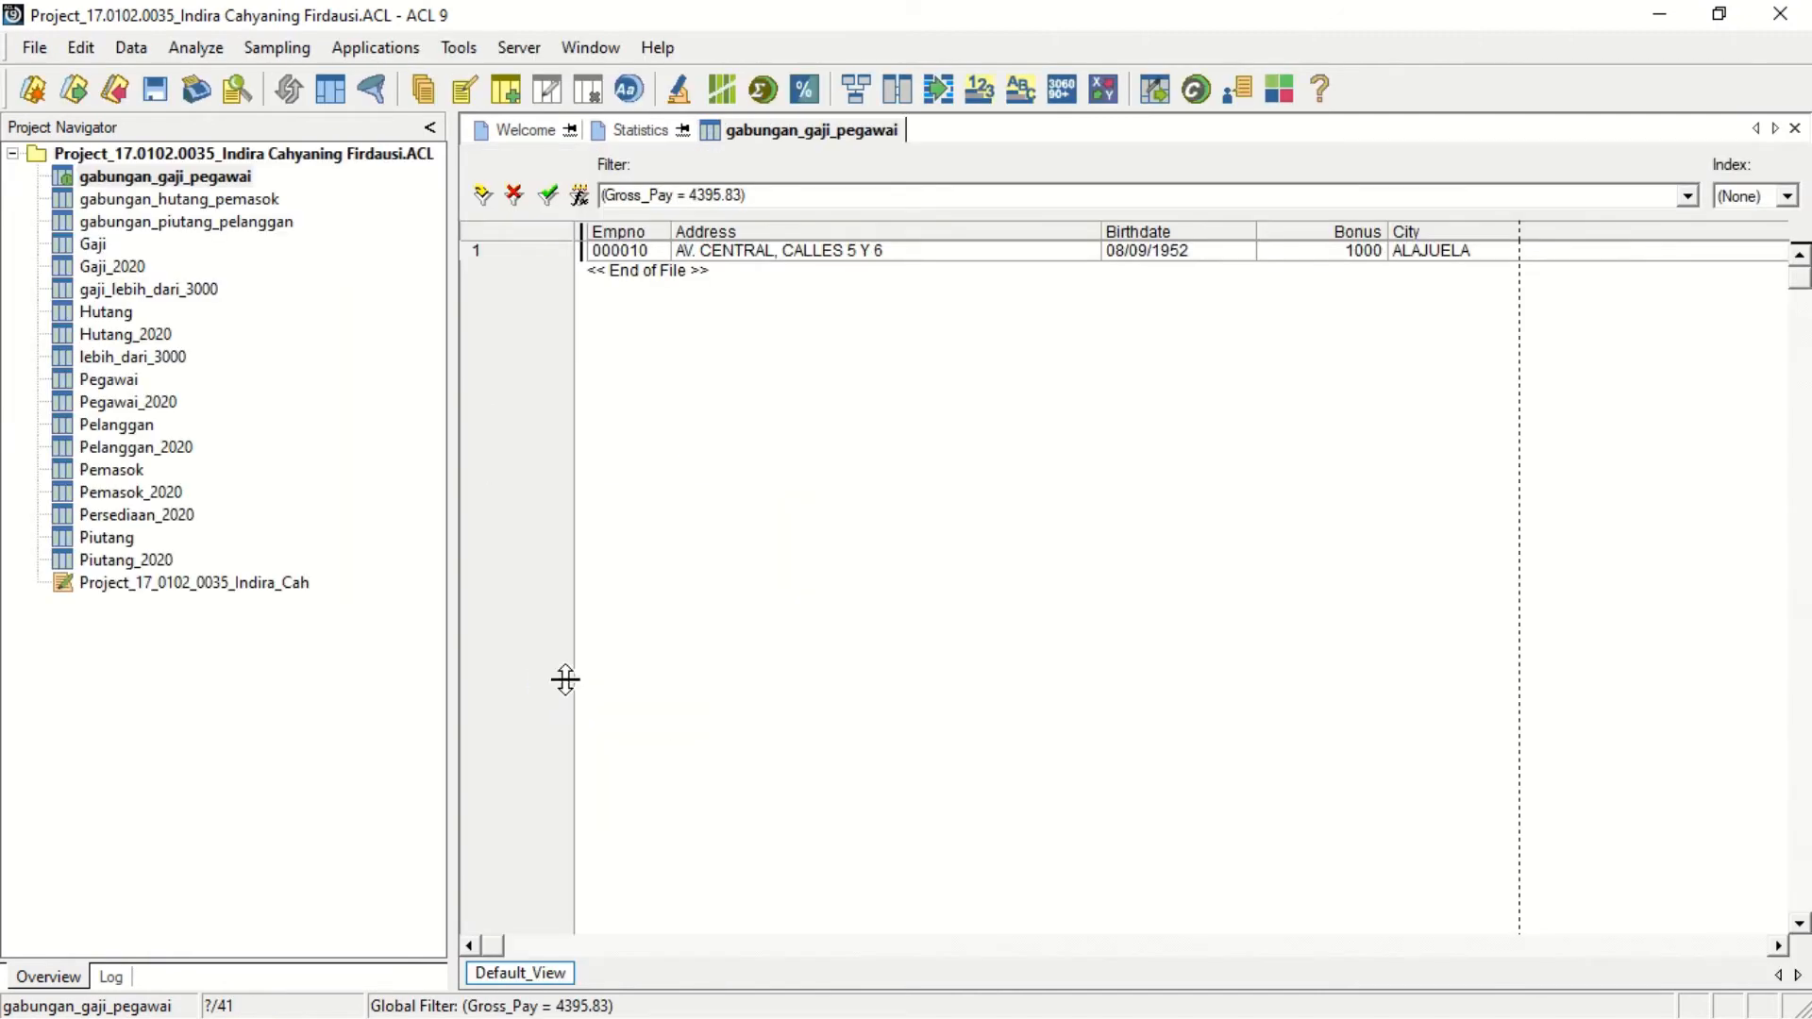
drag(498, 948, 1010, 961)
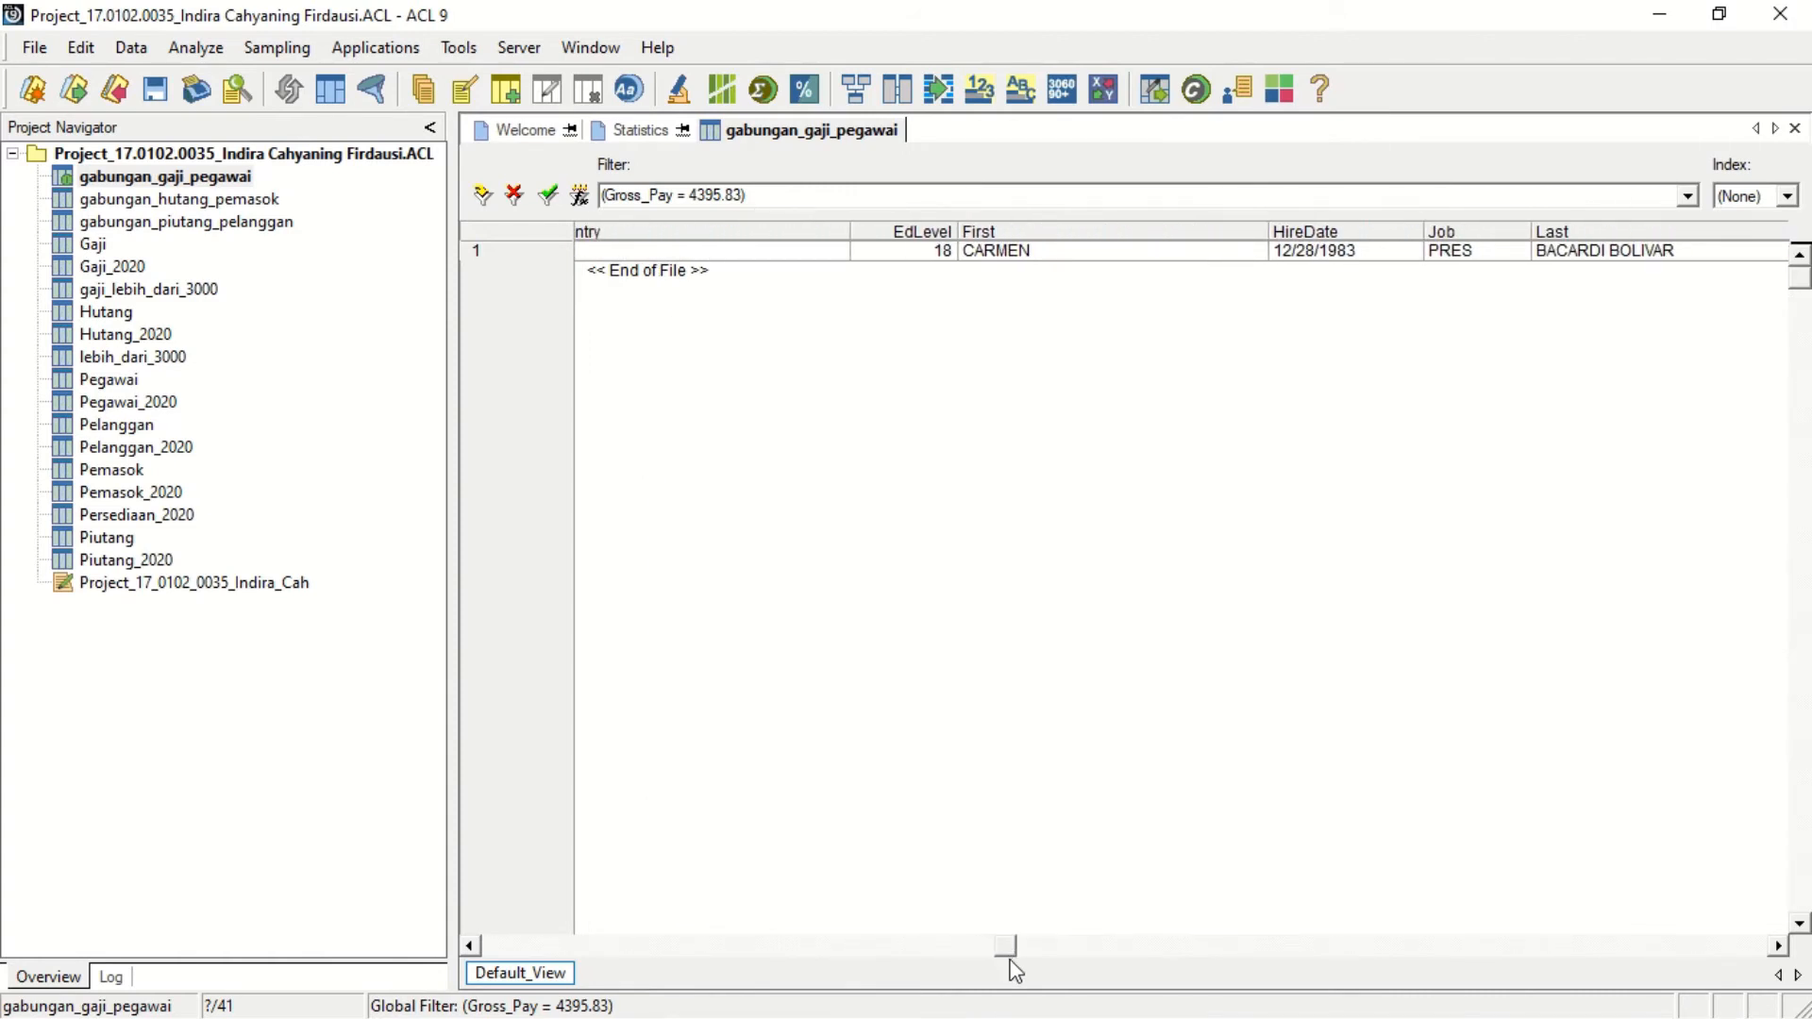
drag(1011, 964, 587, 972)
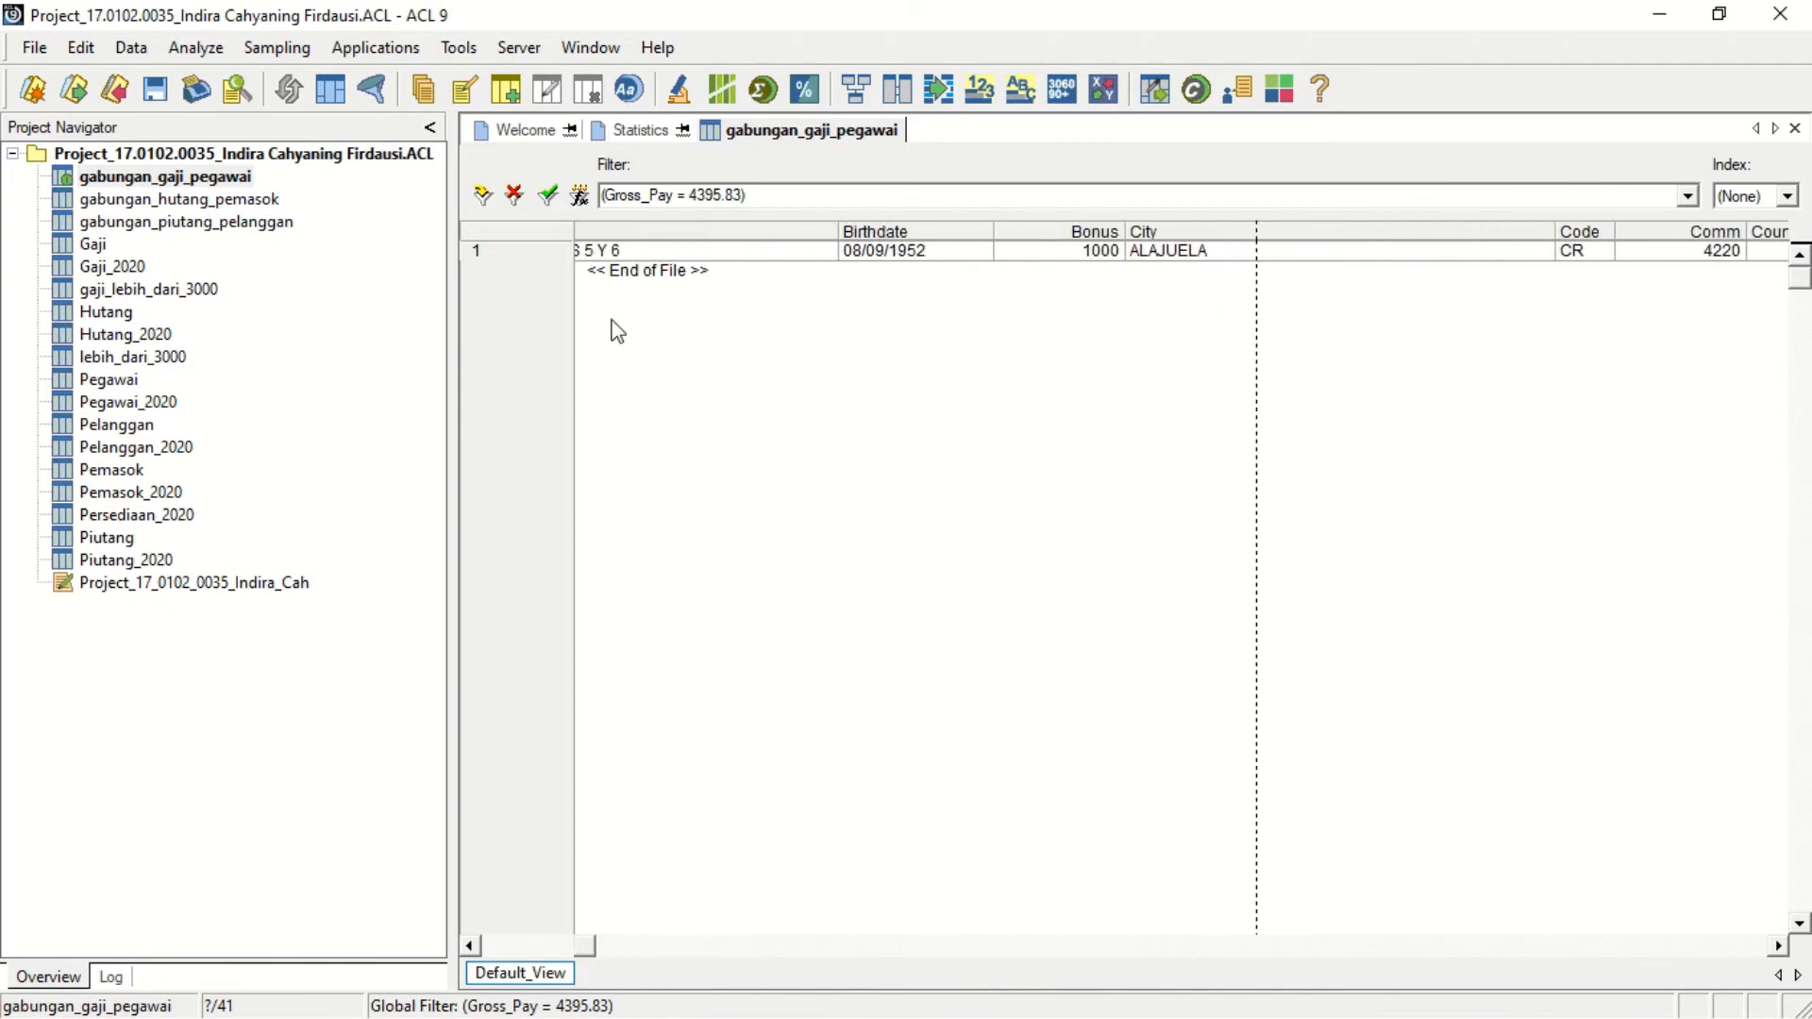
click(641, 132)
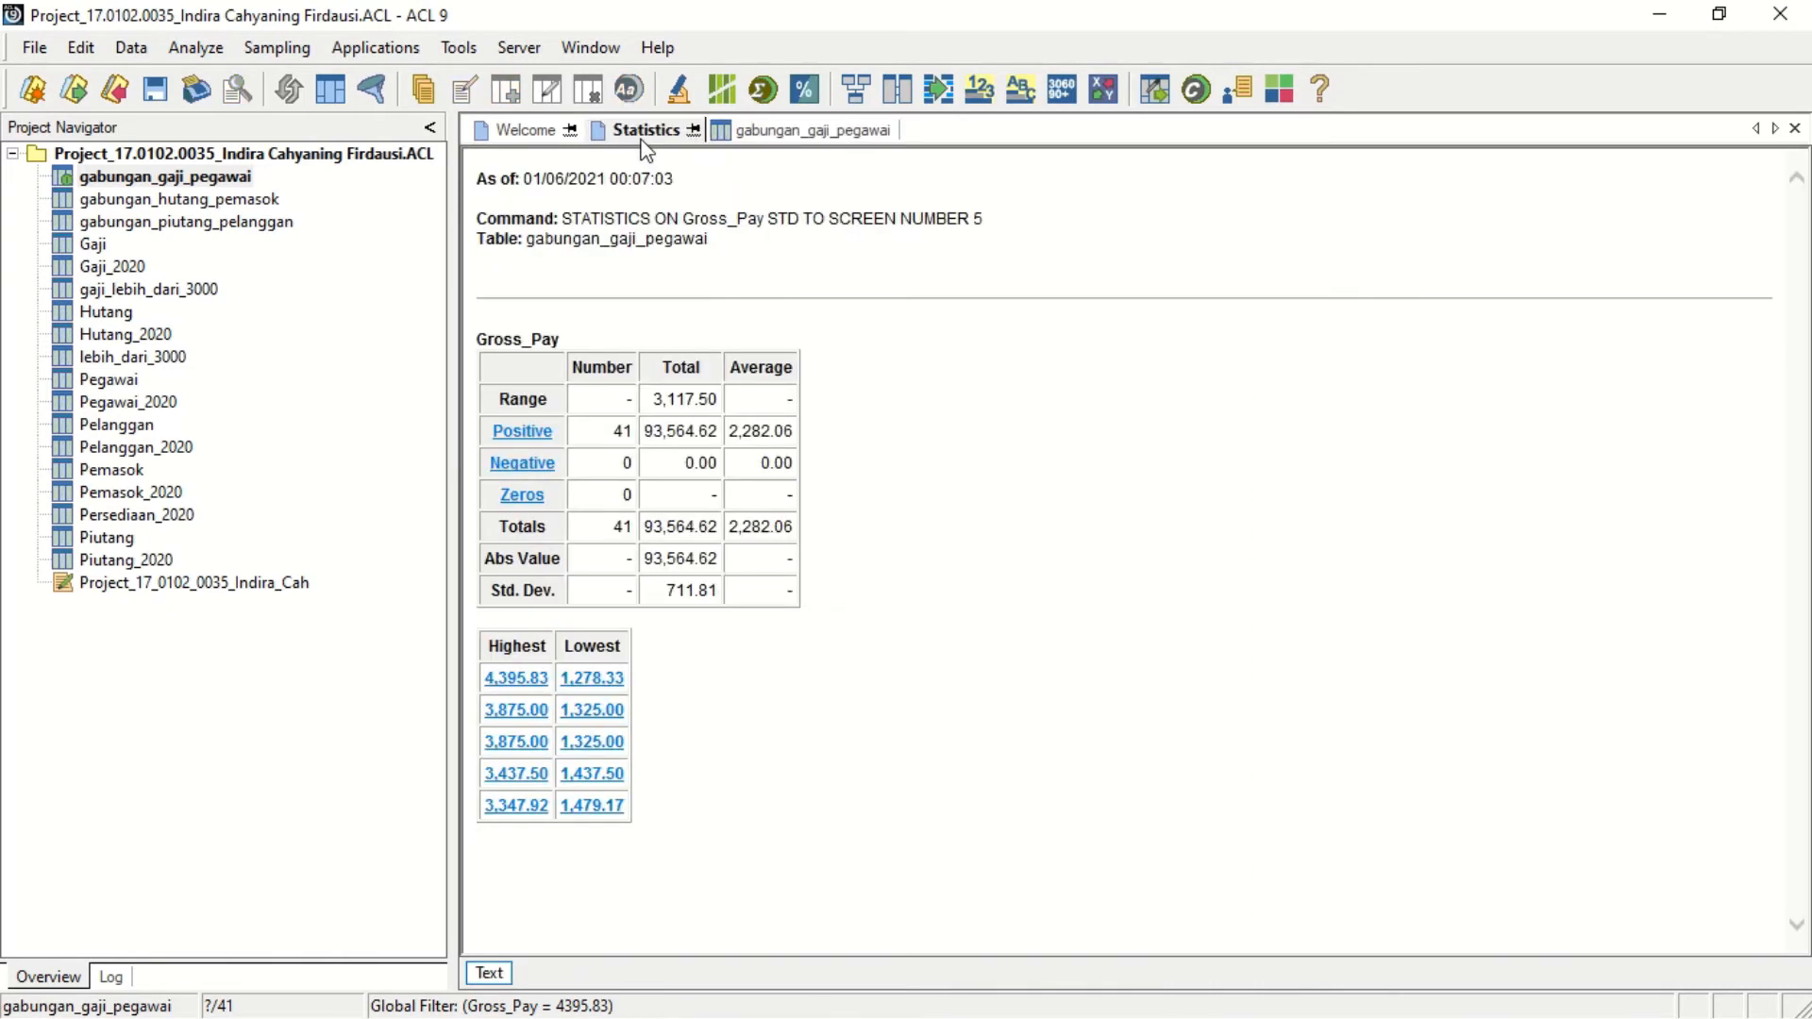
click(534, 715)
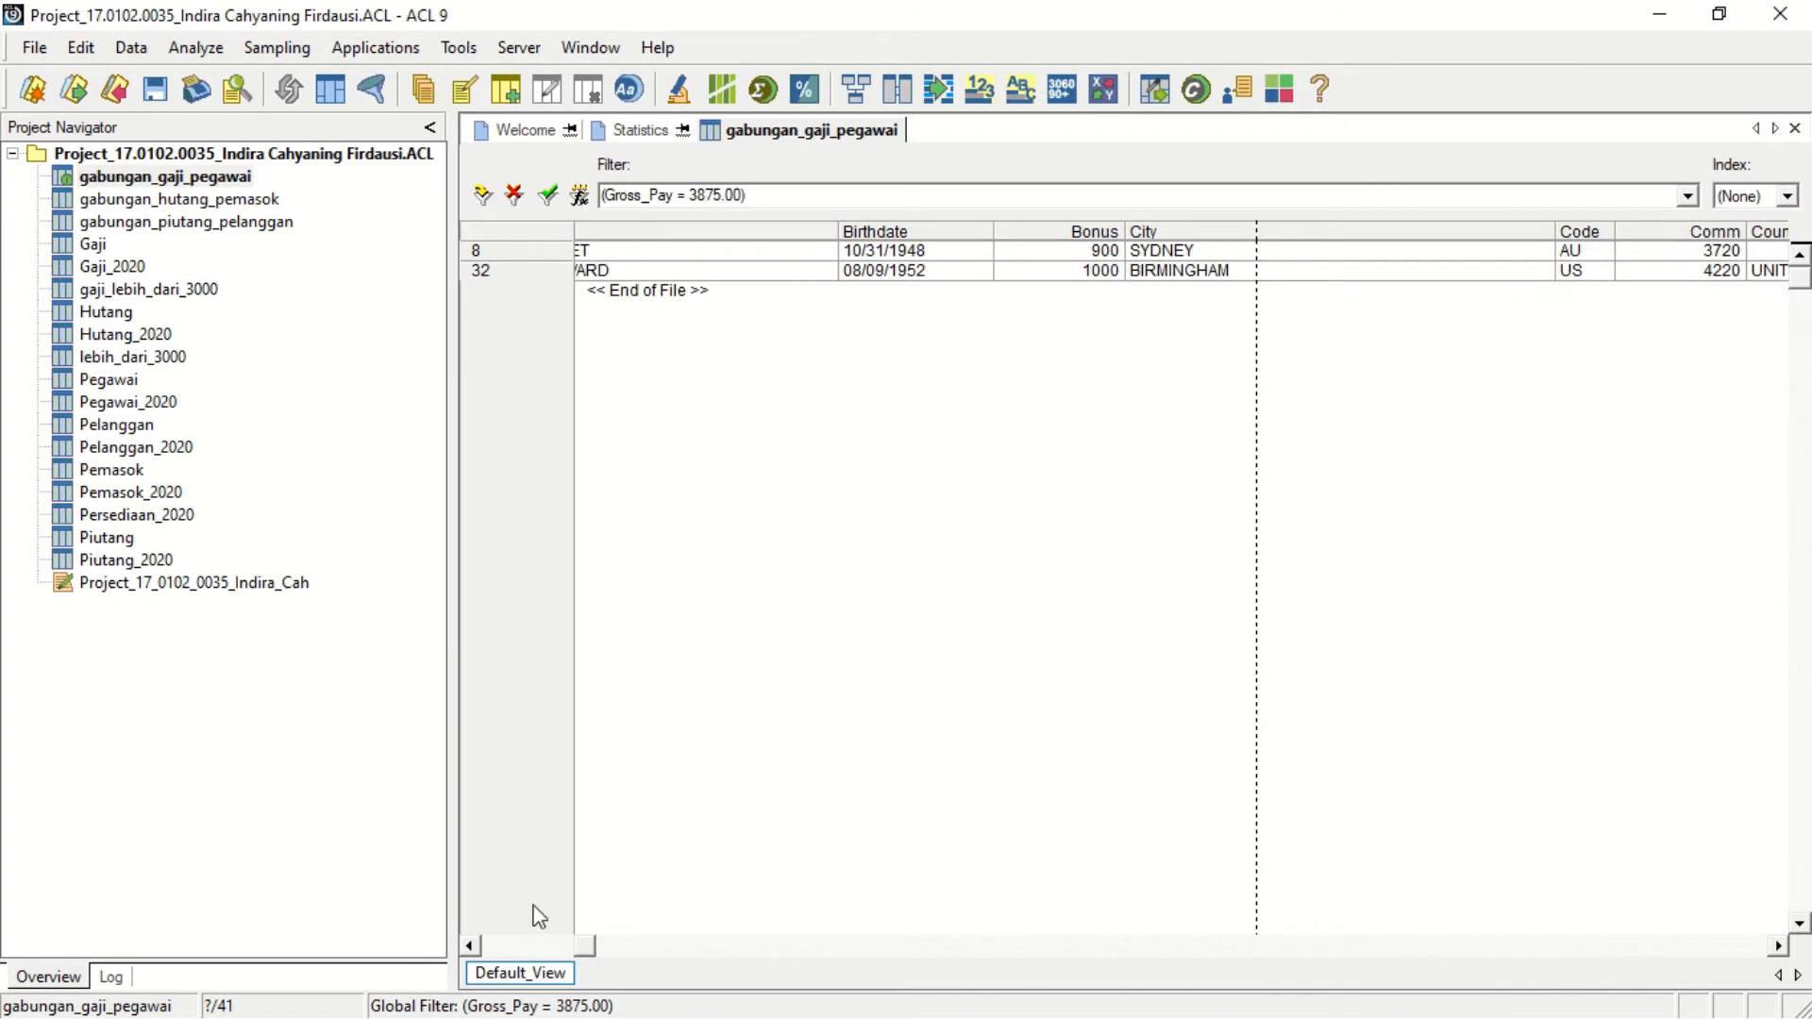
drag(586, 944, 486, 948)
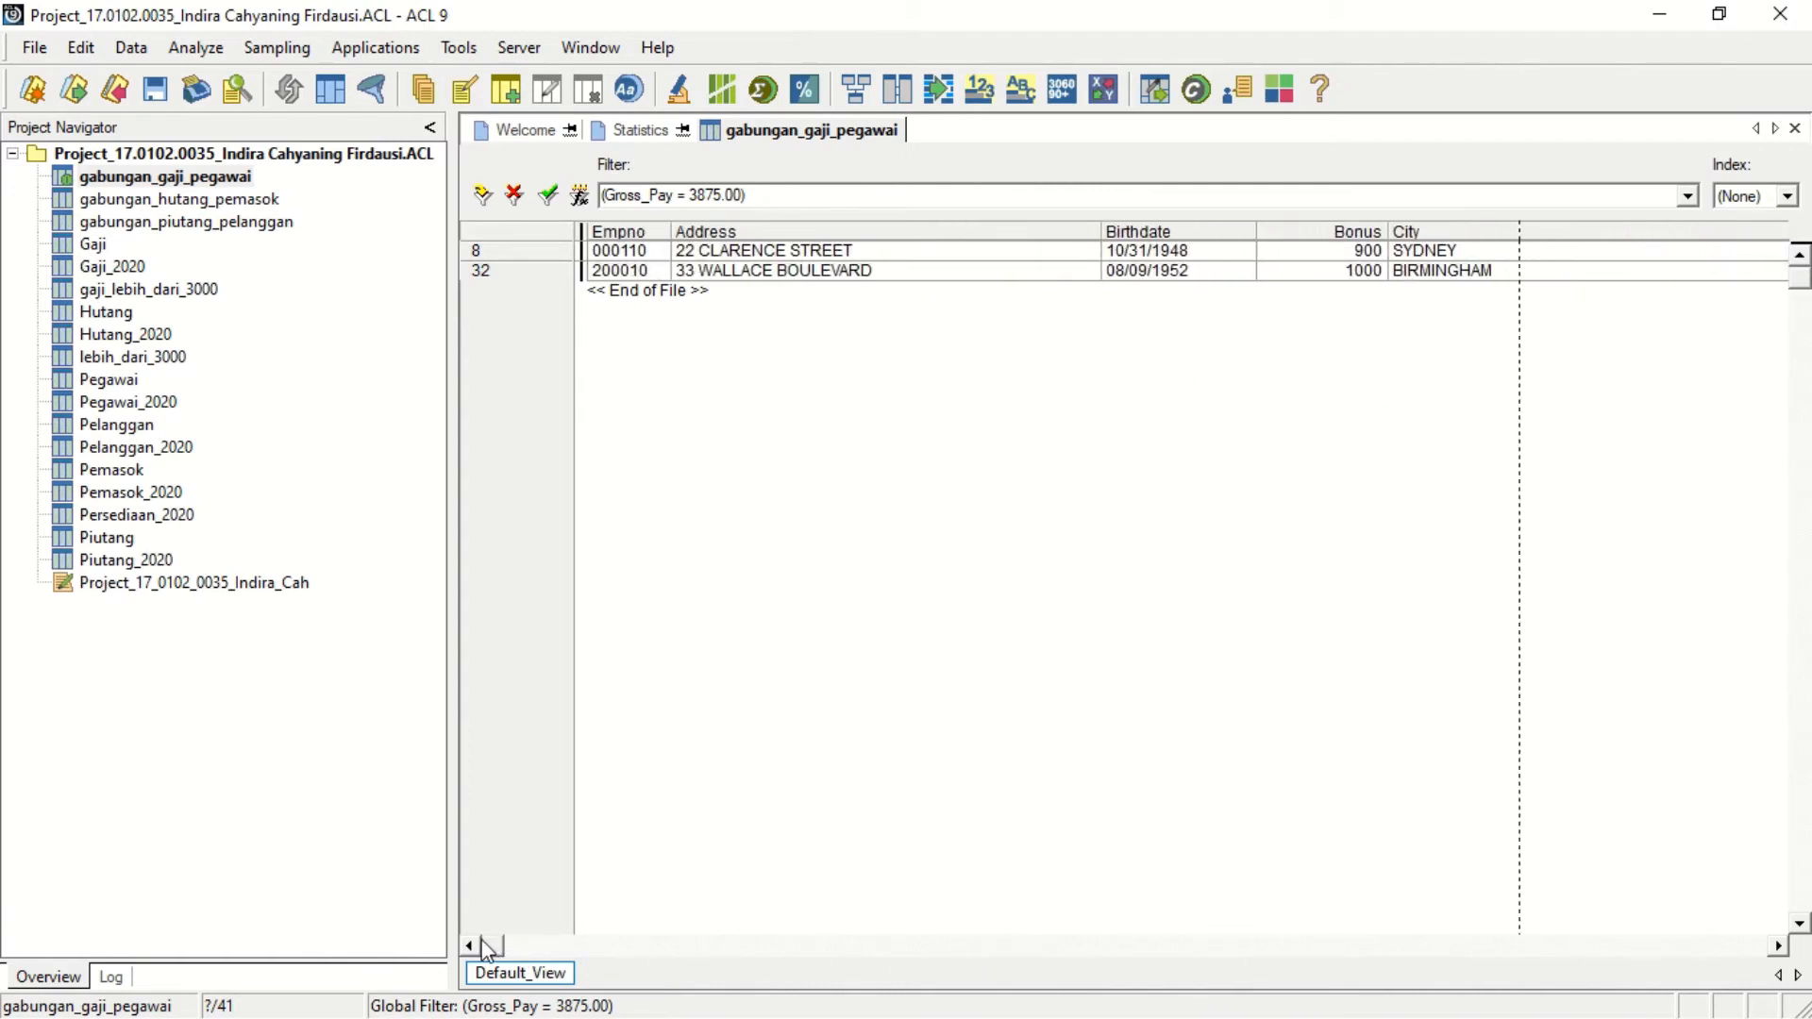
click(634, 132)
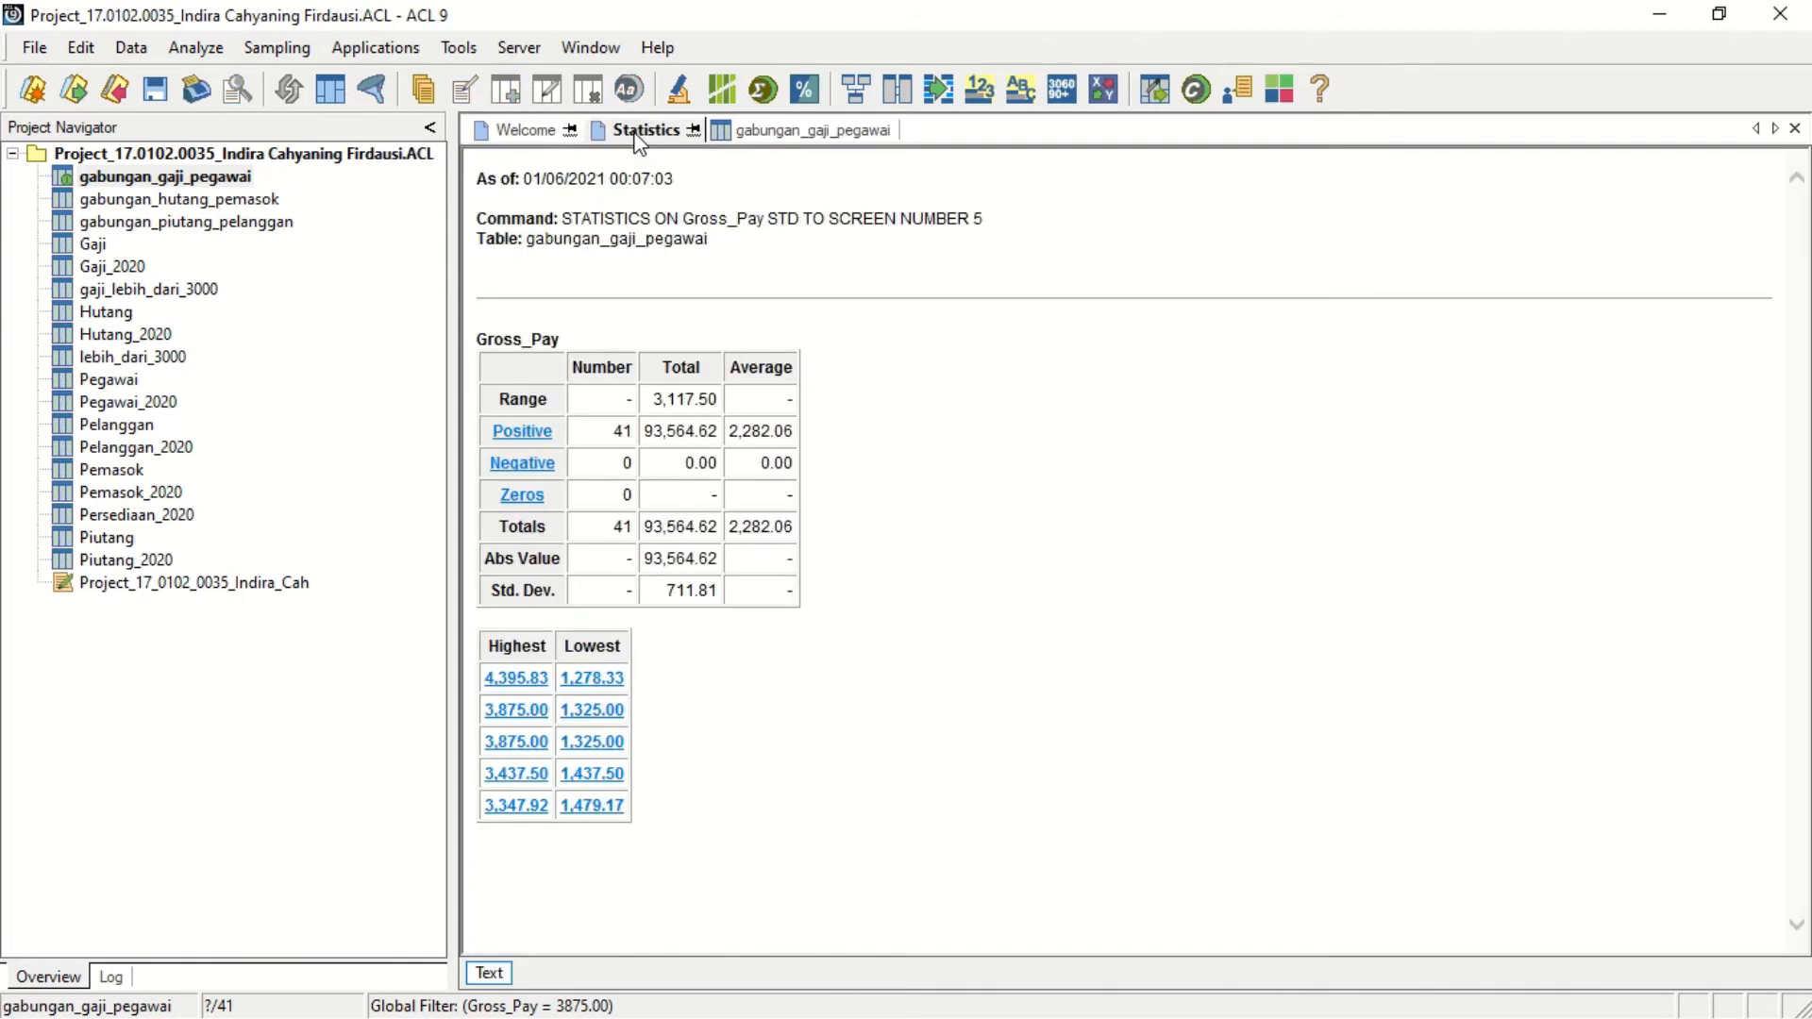
Examine the employee record behind the lowest Gross_Pay value, then return to the statistics results.
click(579, 680)
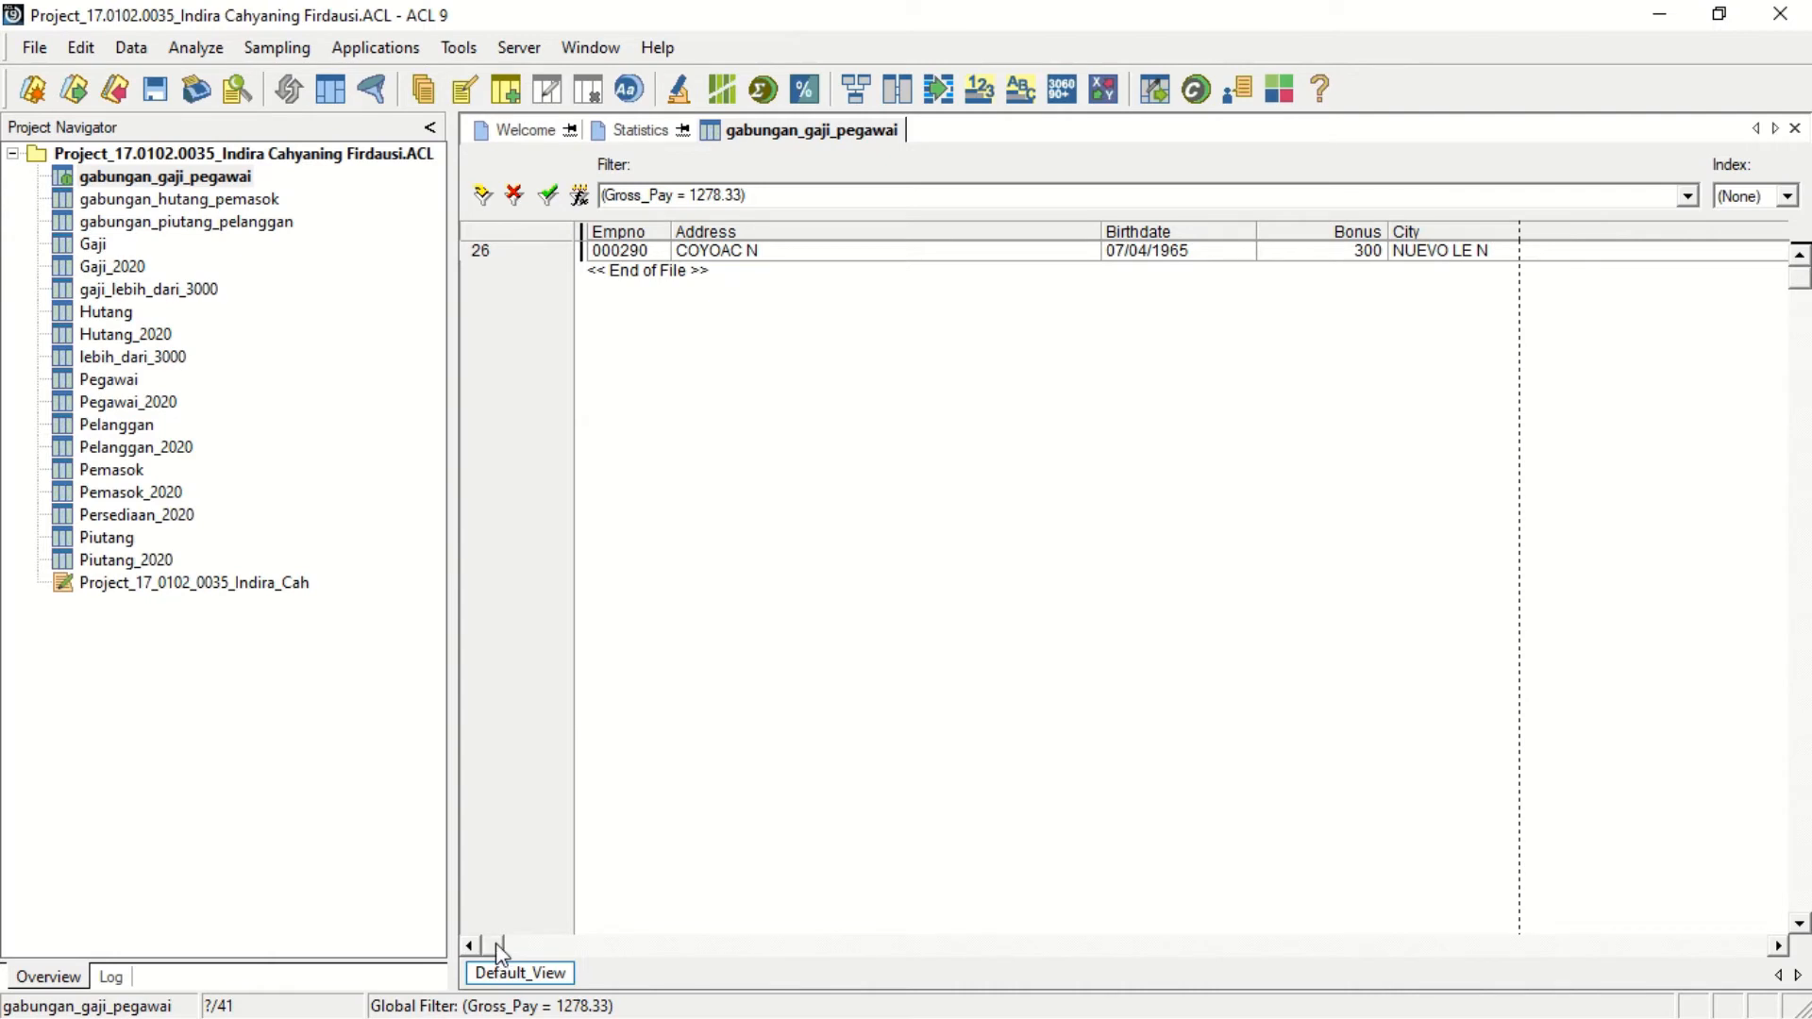
mouse_move(495, 945)
mouse_down()
mouse_move(733, 965)
mouse_move(479, 967)
mouse_up()
click(638, 137)
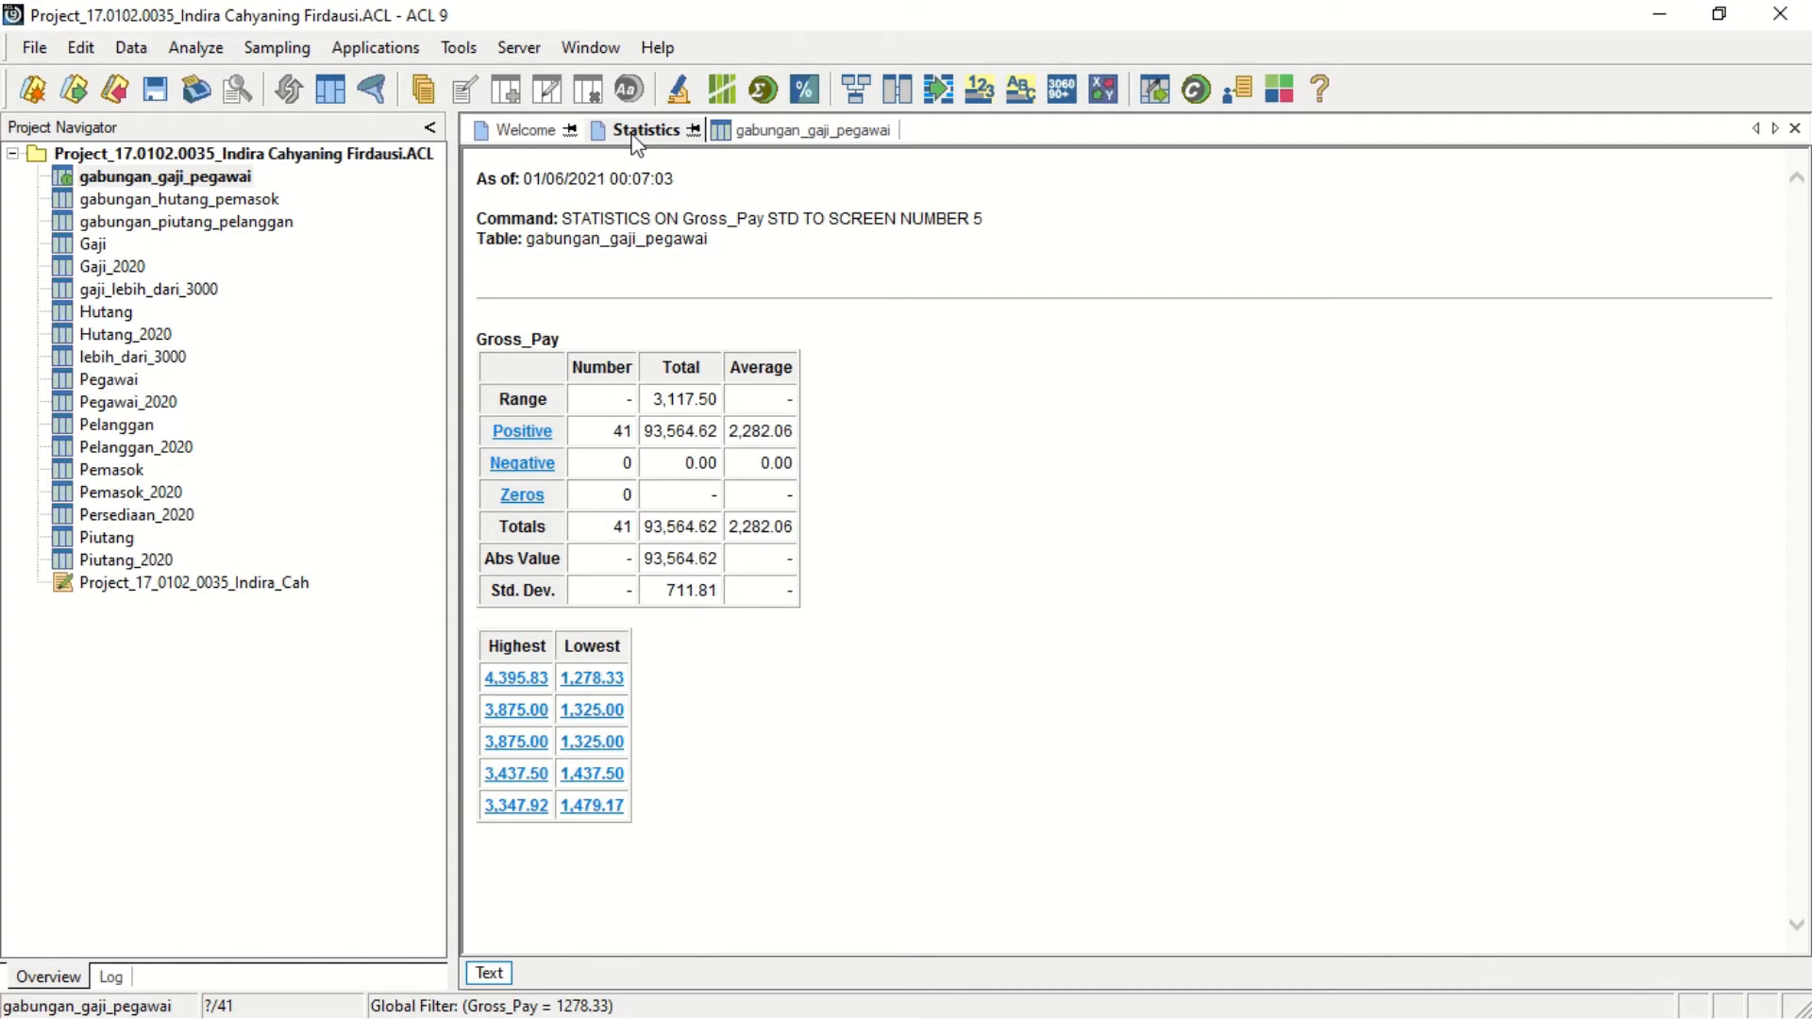
Reopen the gabungan_gaji_pegawai table without the Gross_Pay filter so all employee records are listed.
double_click(203, 184)
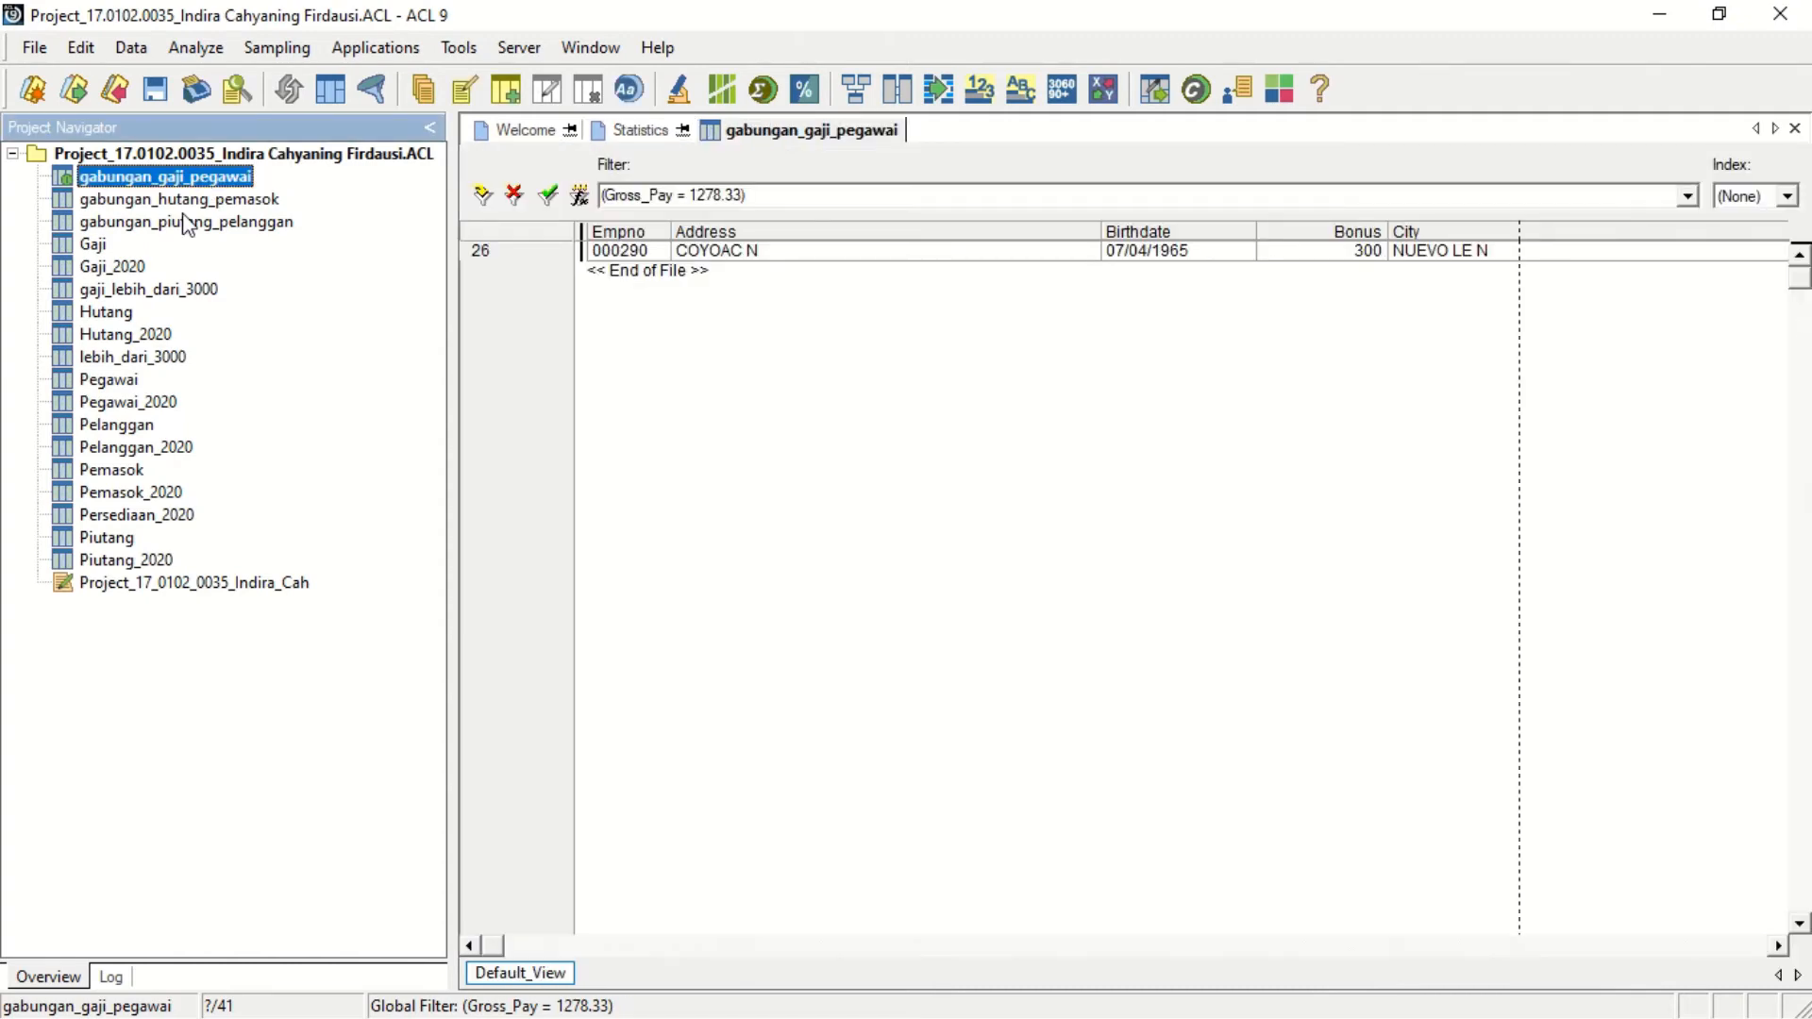
double_click(183, 197)
double_click(171, 180)
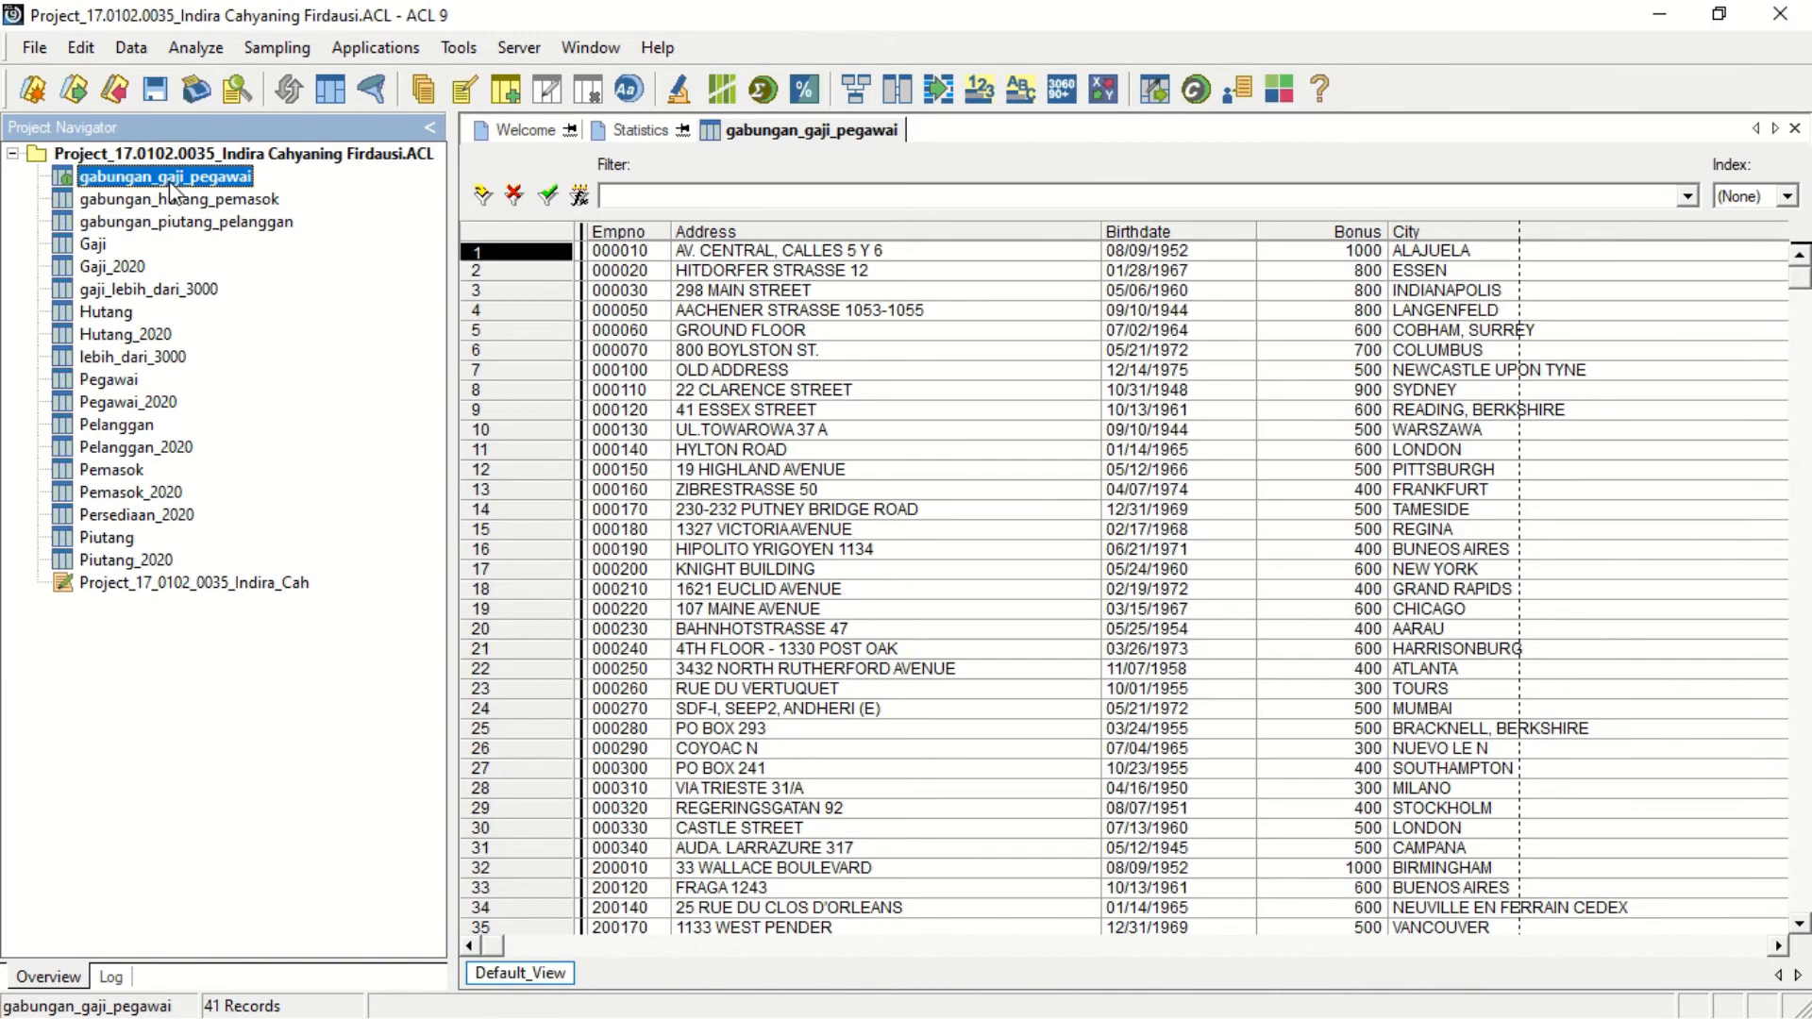
Run Statistics on the HireDate field of the gabungan_gaji_pegawai table with the standard deviation included.
click(192, 47)
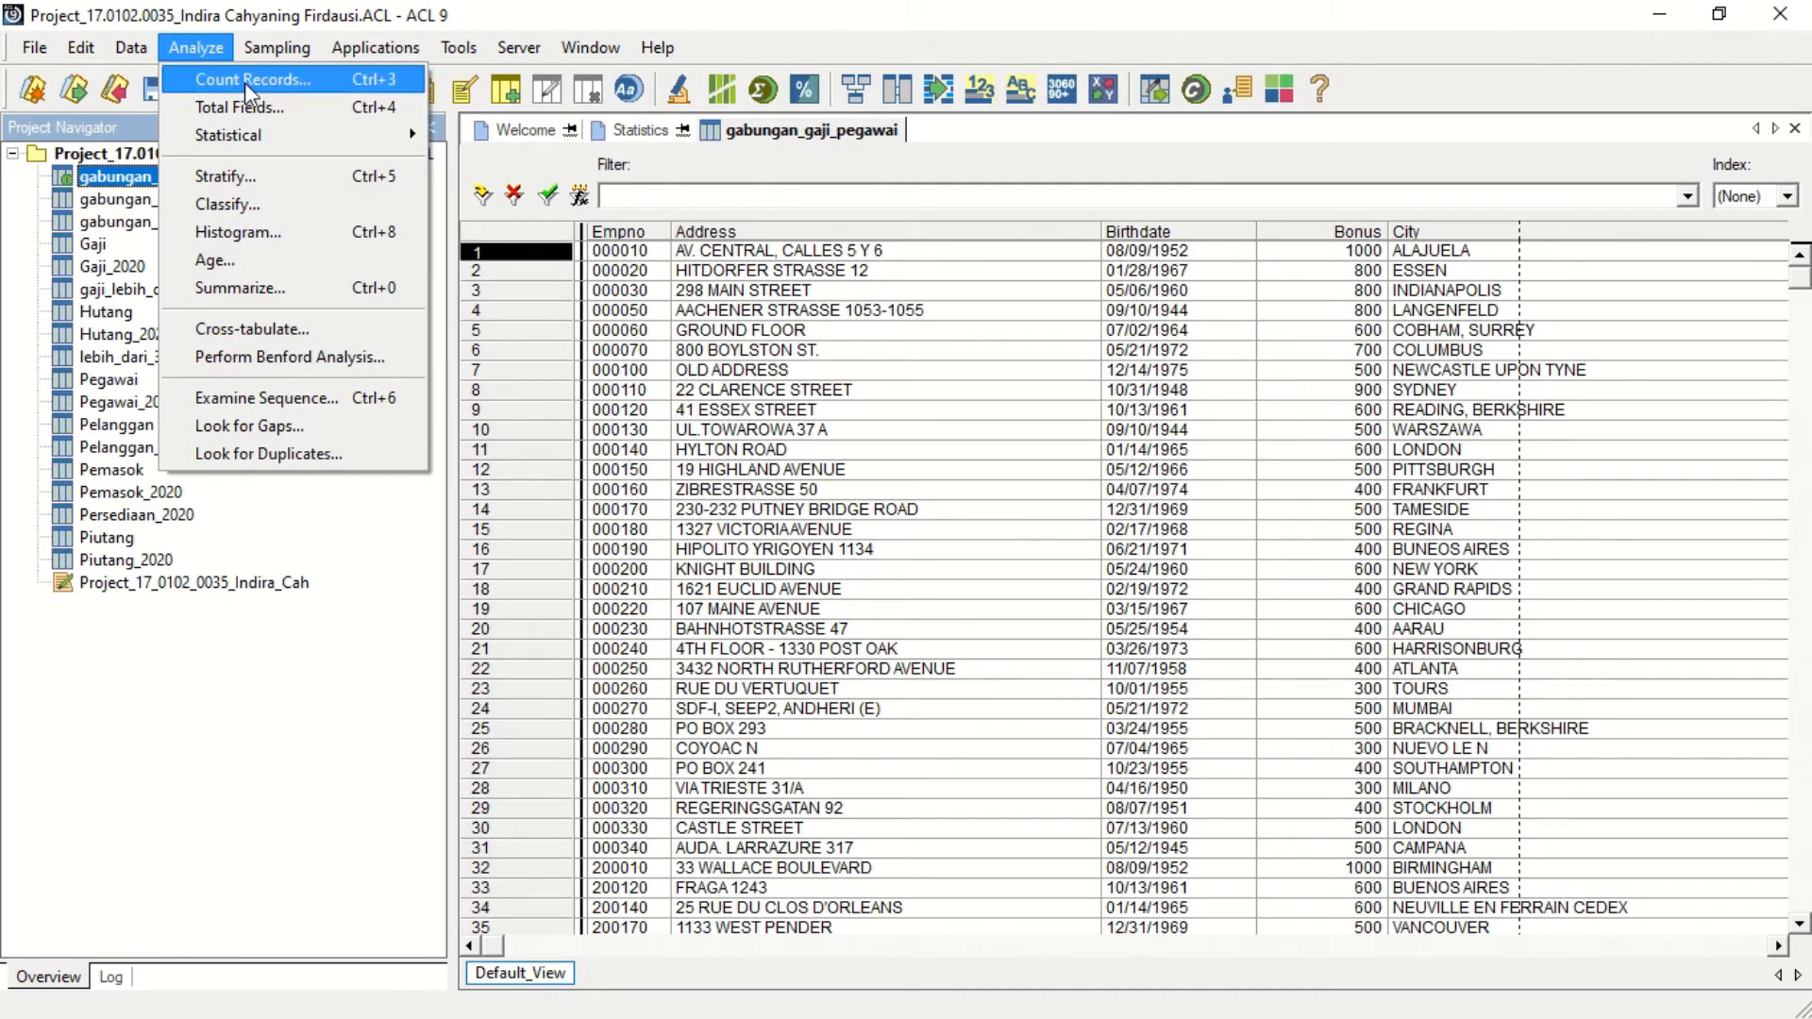
mouse_move(405, 135)
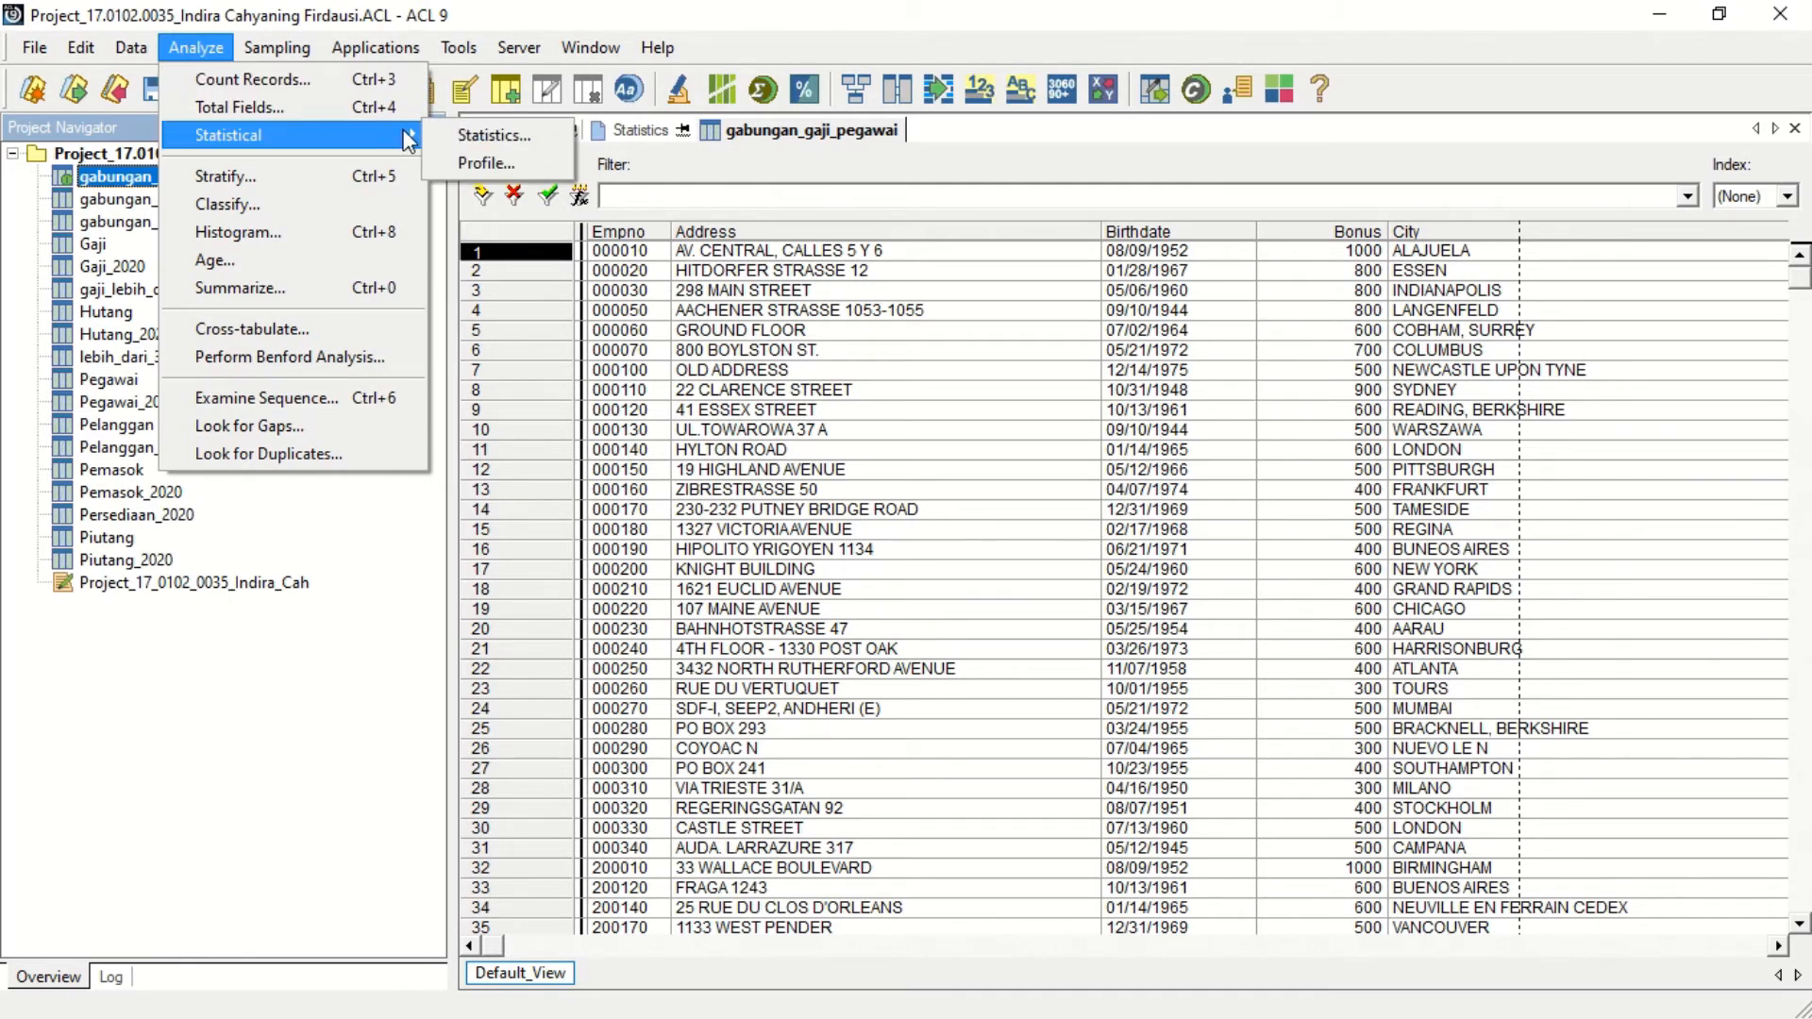
click(456, 137)
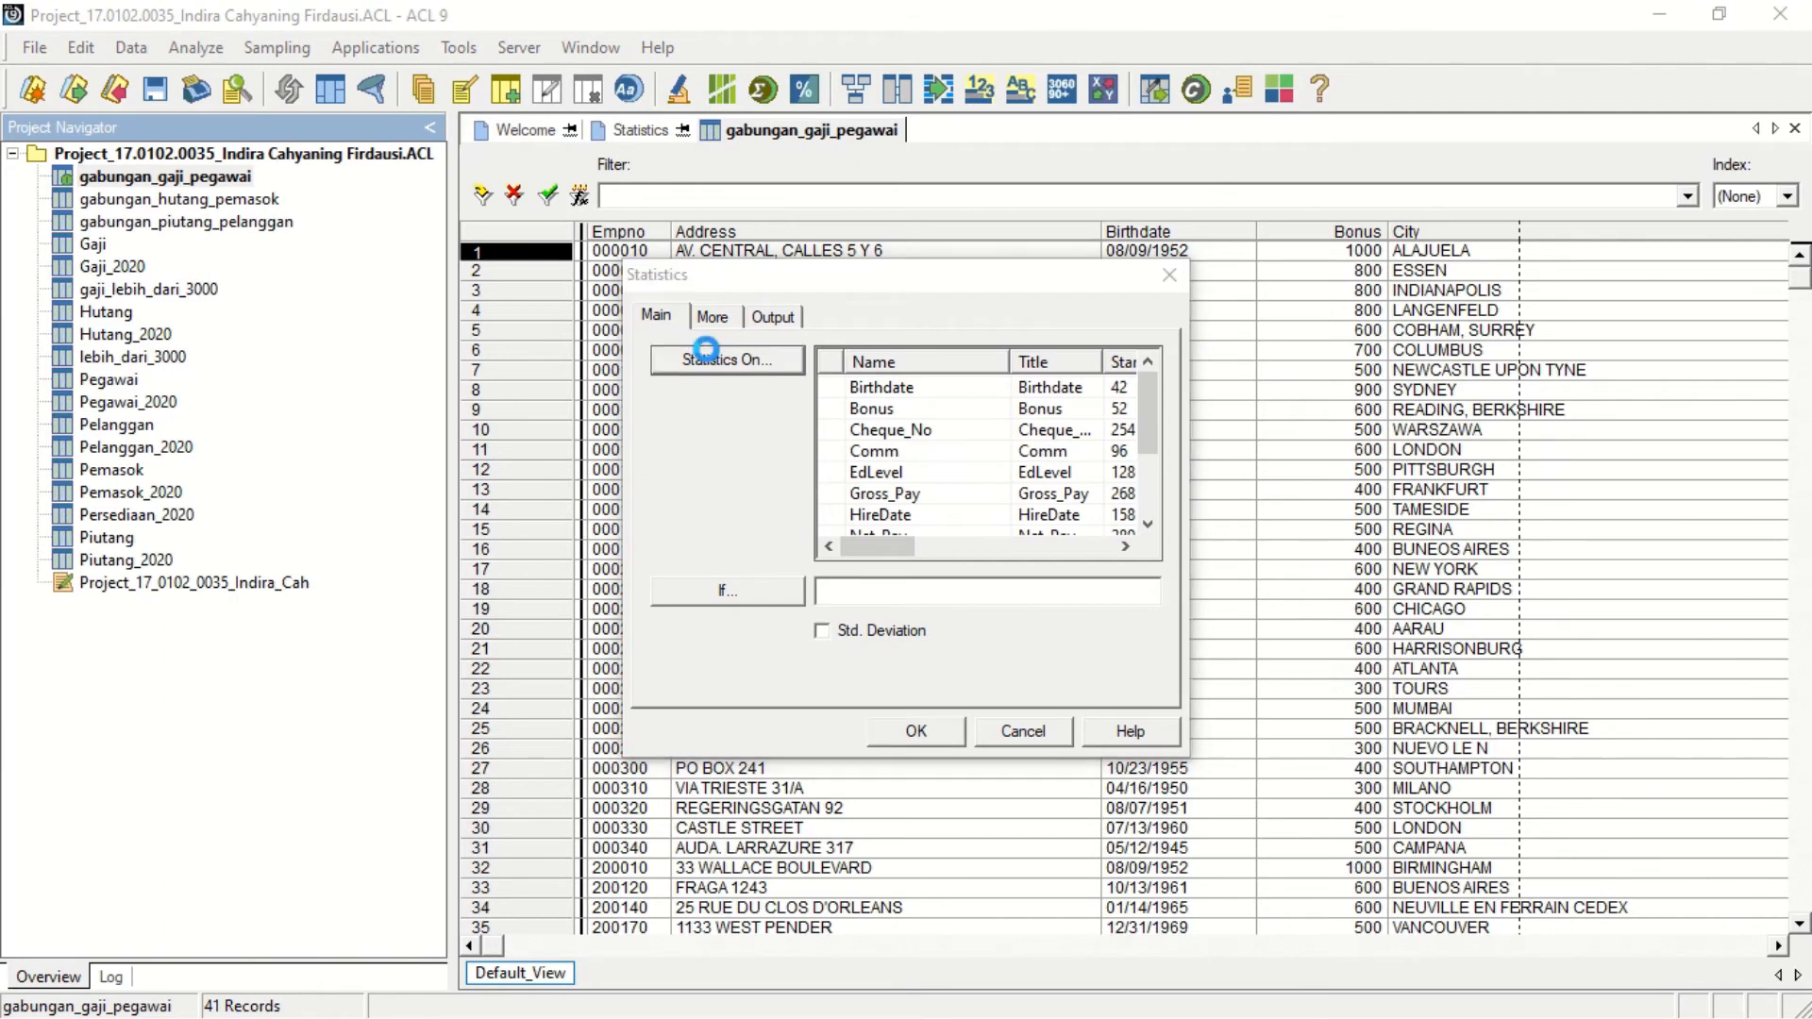
click(706, 351)
double_click(661, 561)
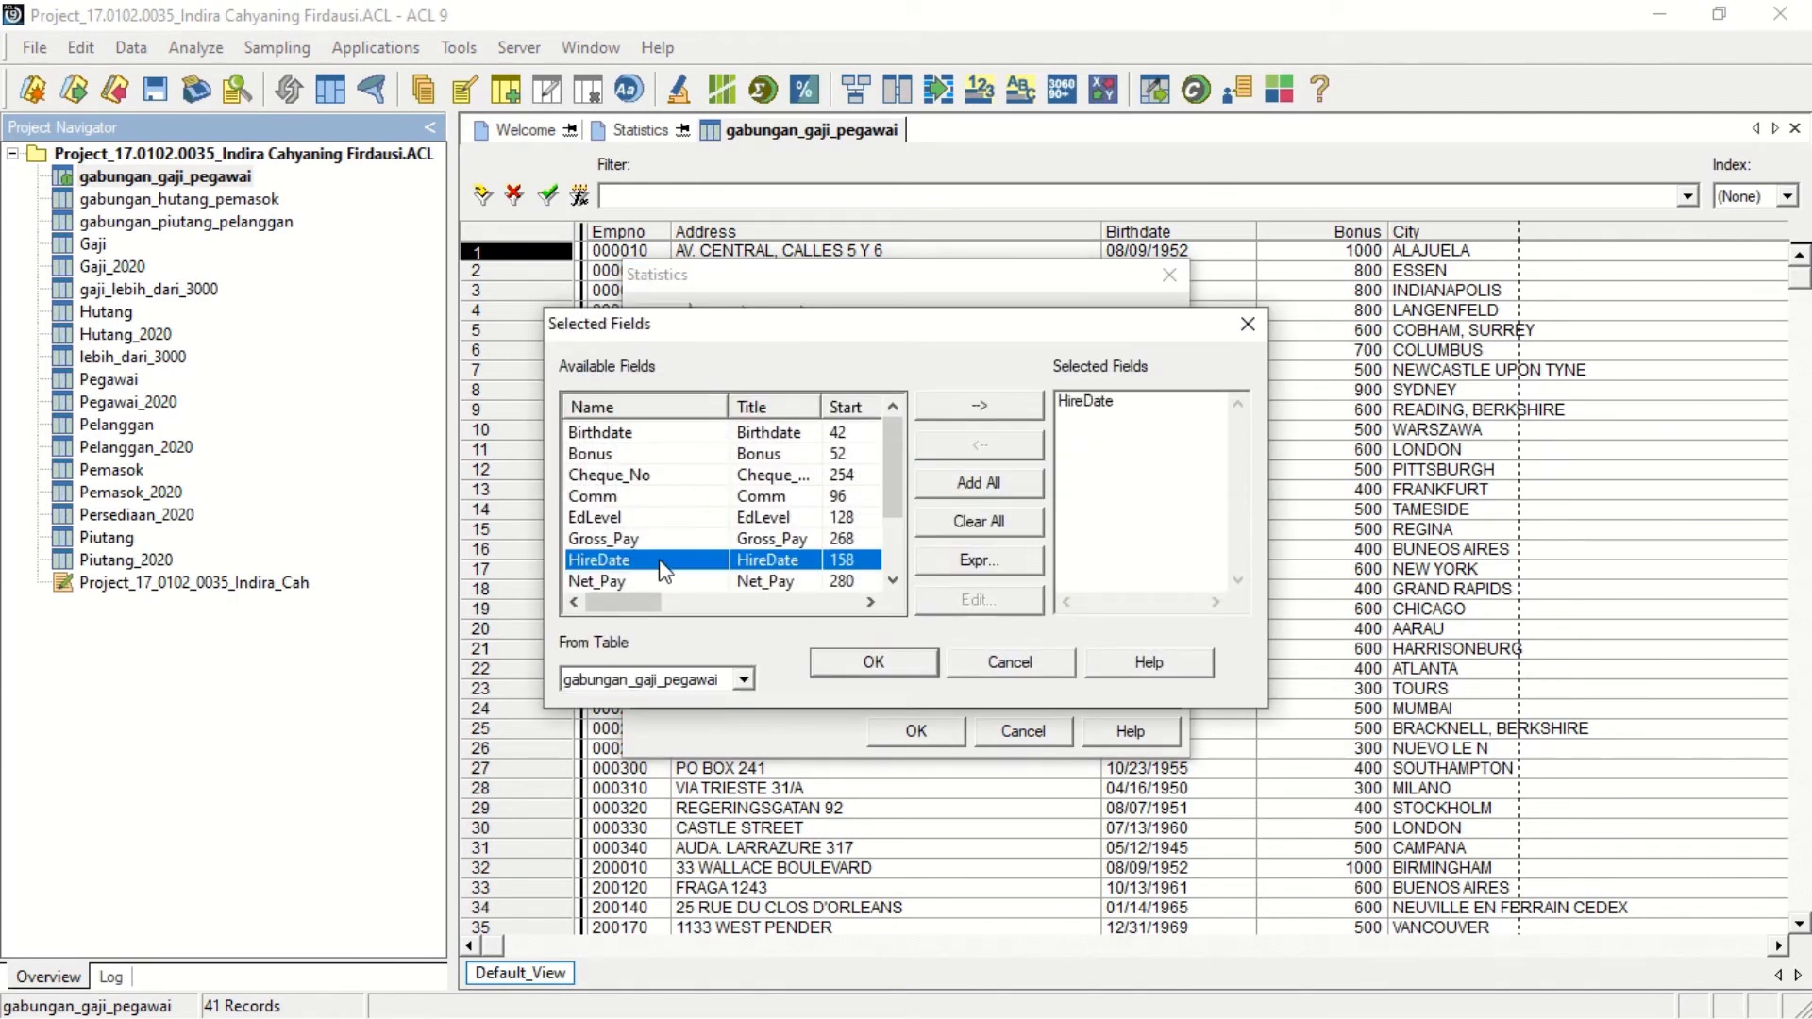
click(870, 664)
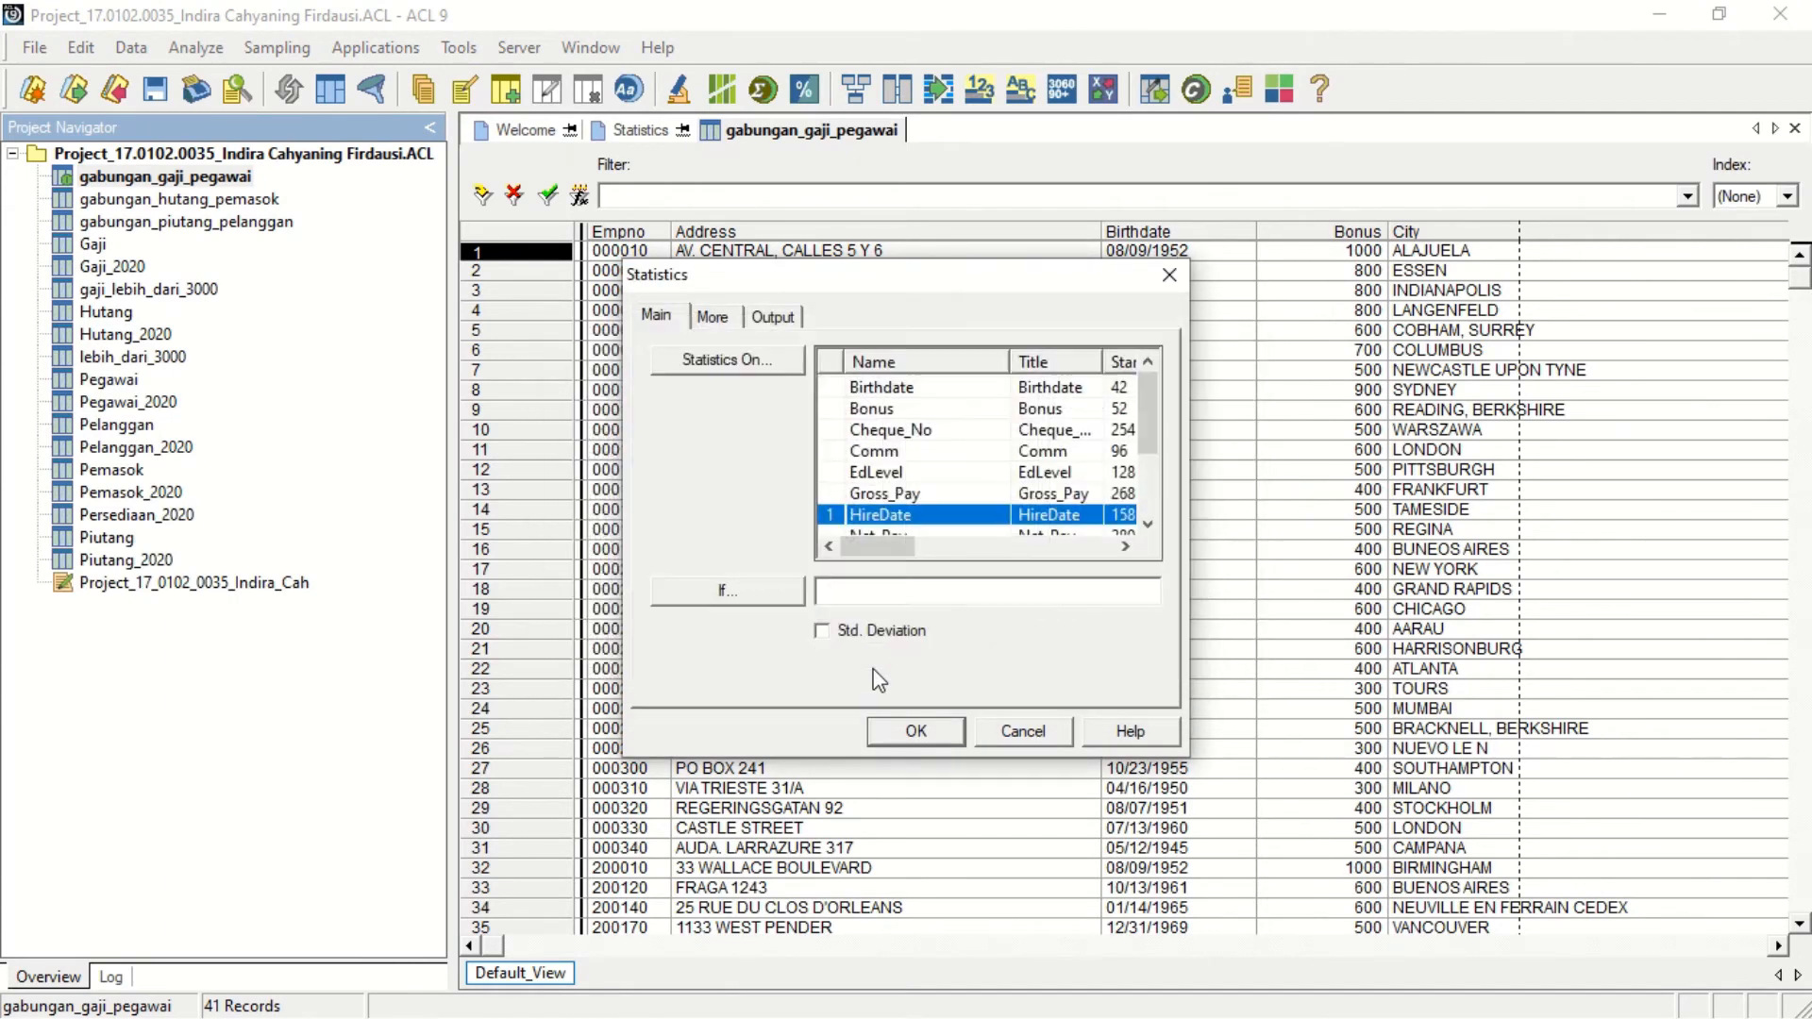
click(821, 631)
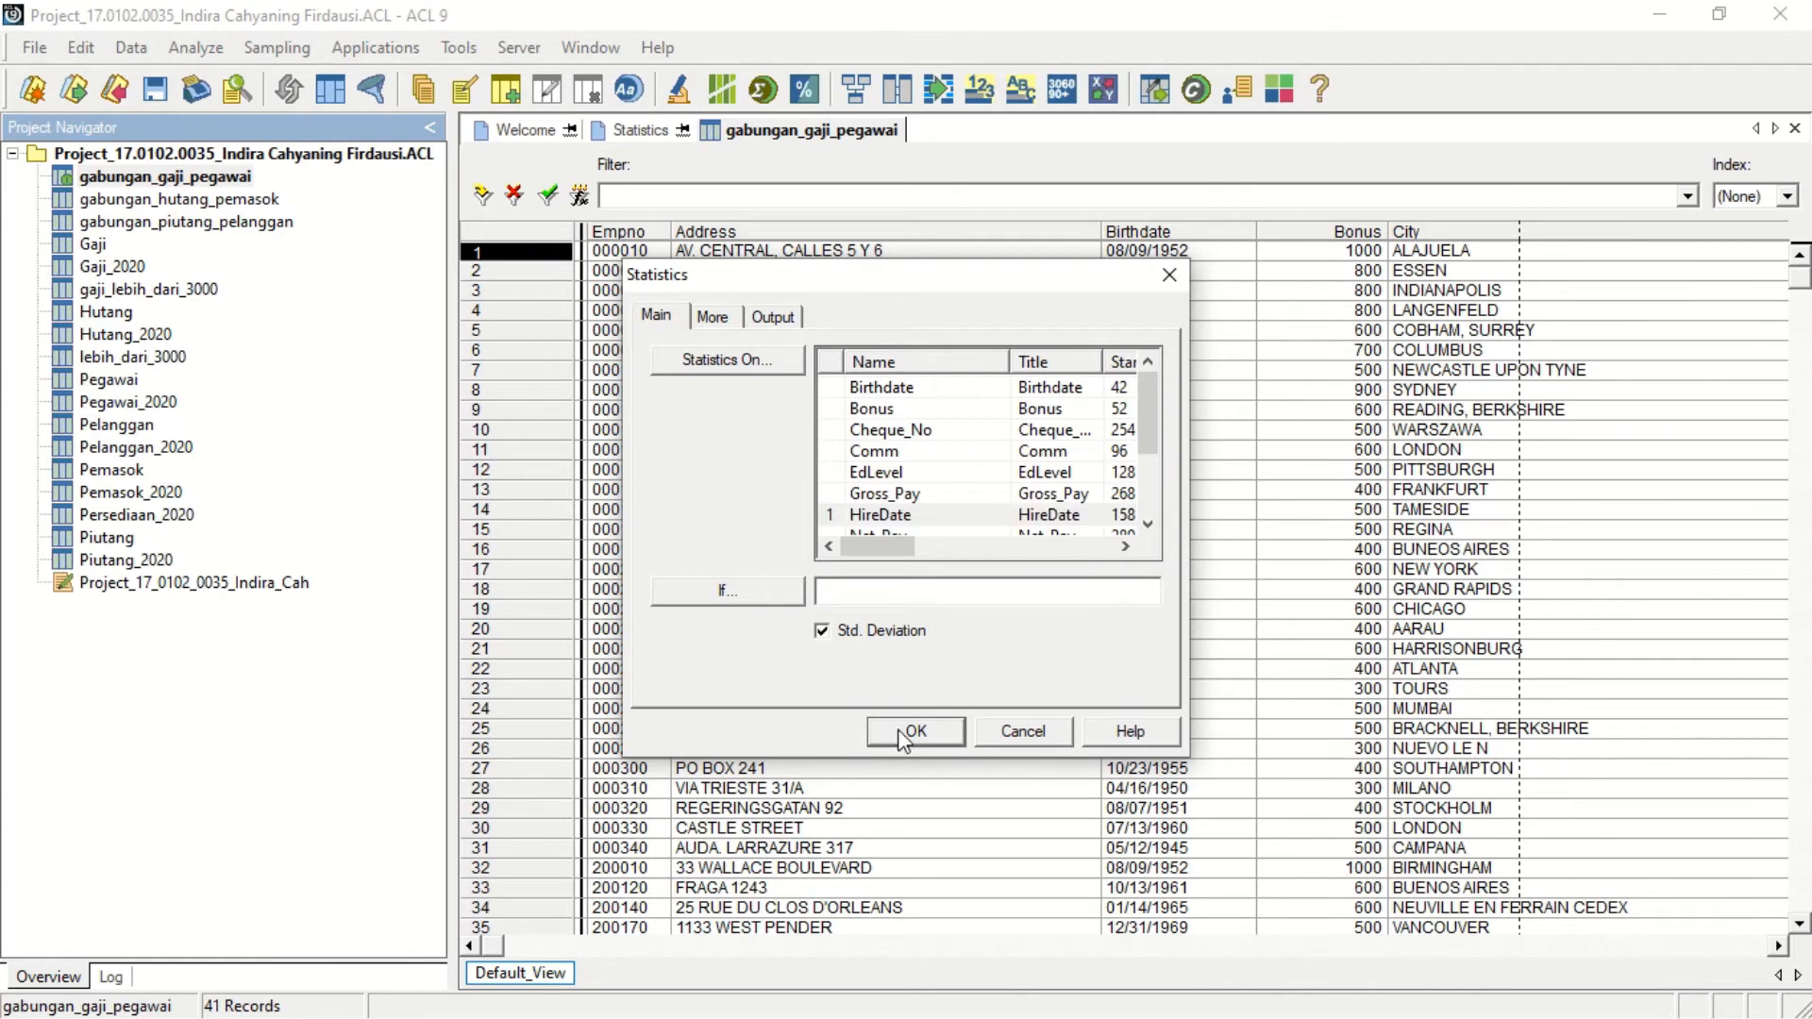
click(910, 732)
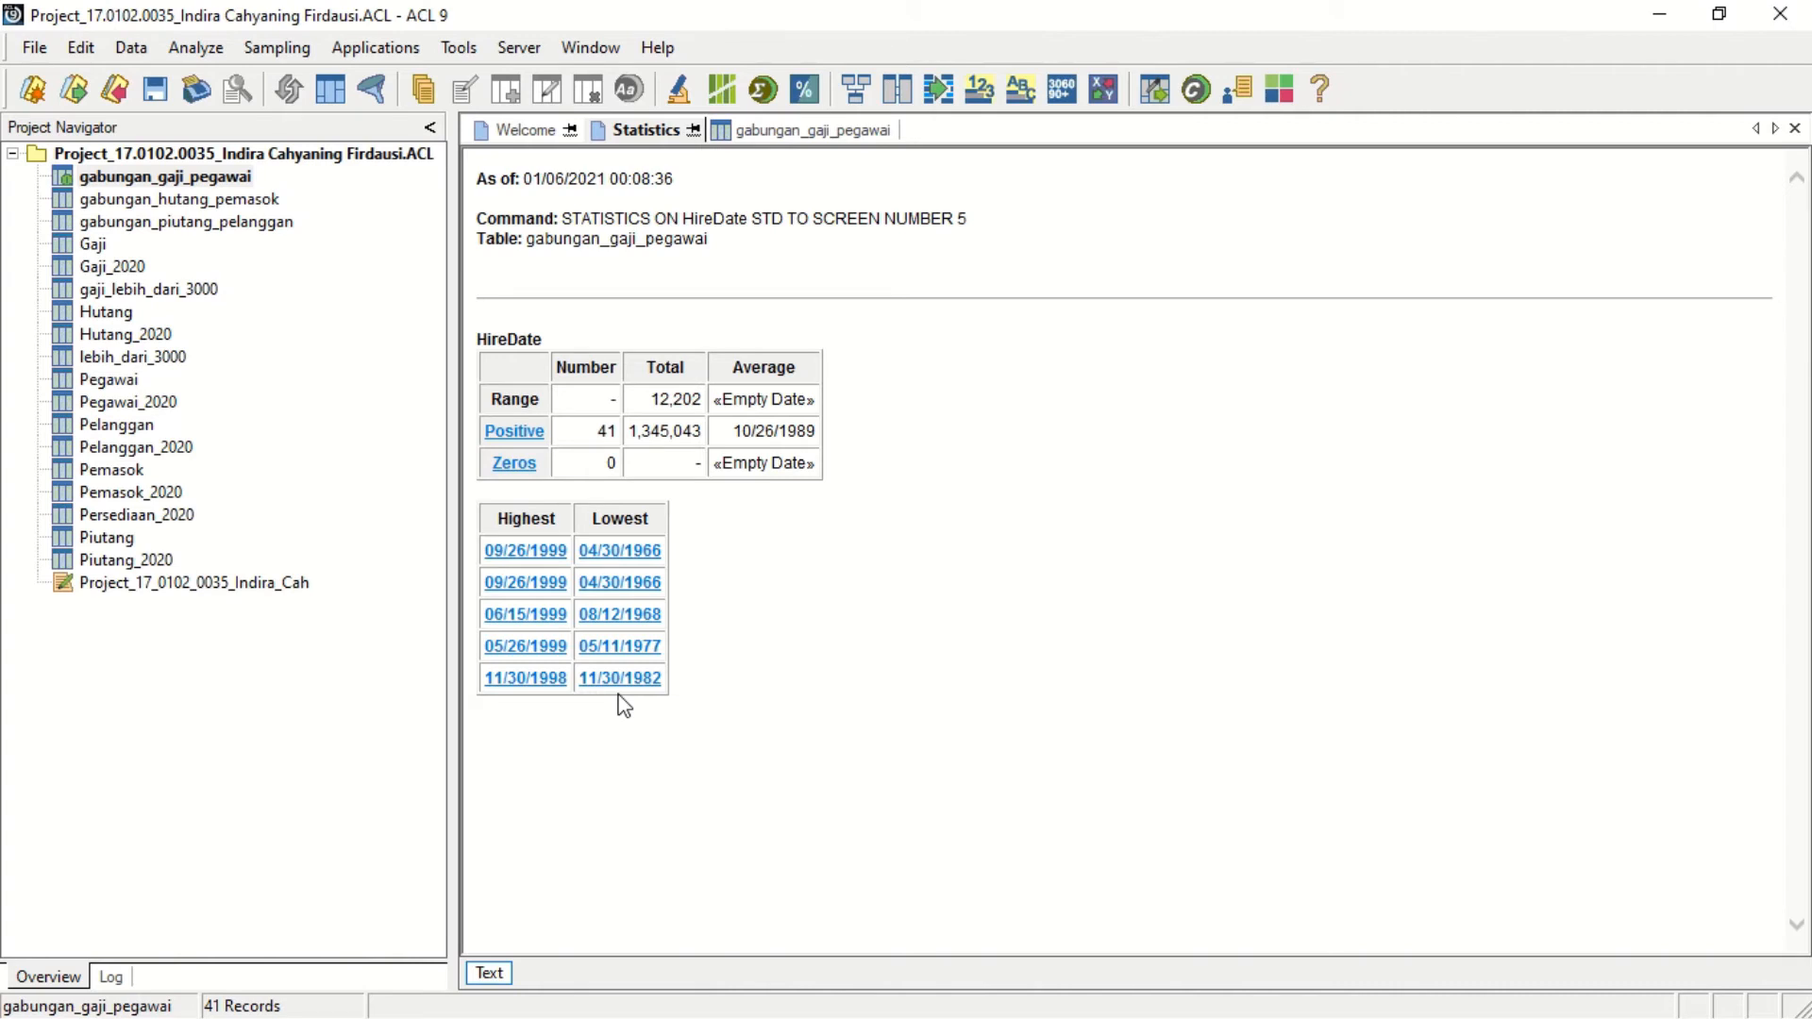
Examine the employee records behind the lowest HireDate value, then return to the statistics results.
click(604, 557)
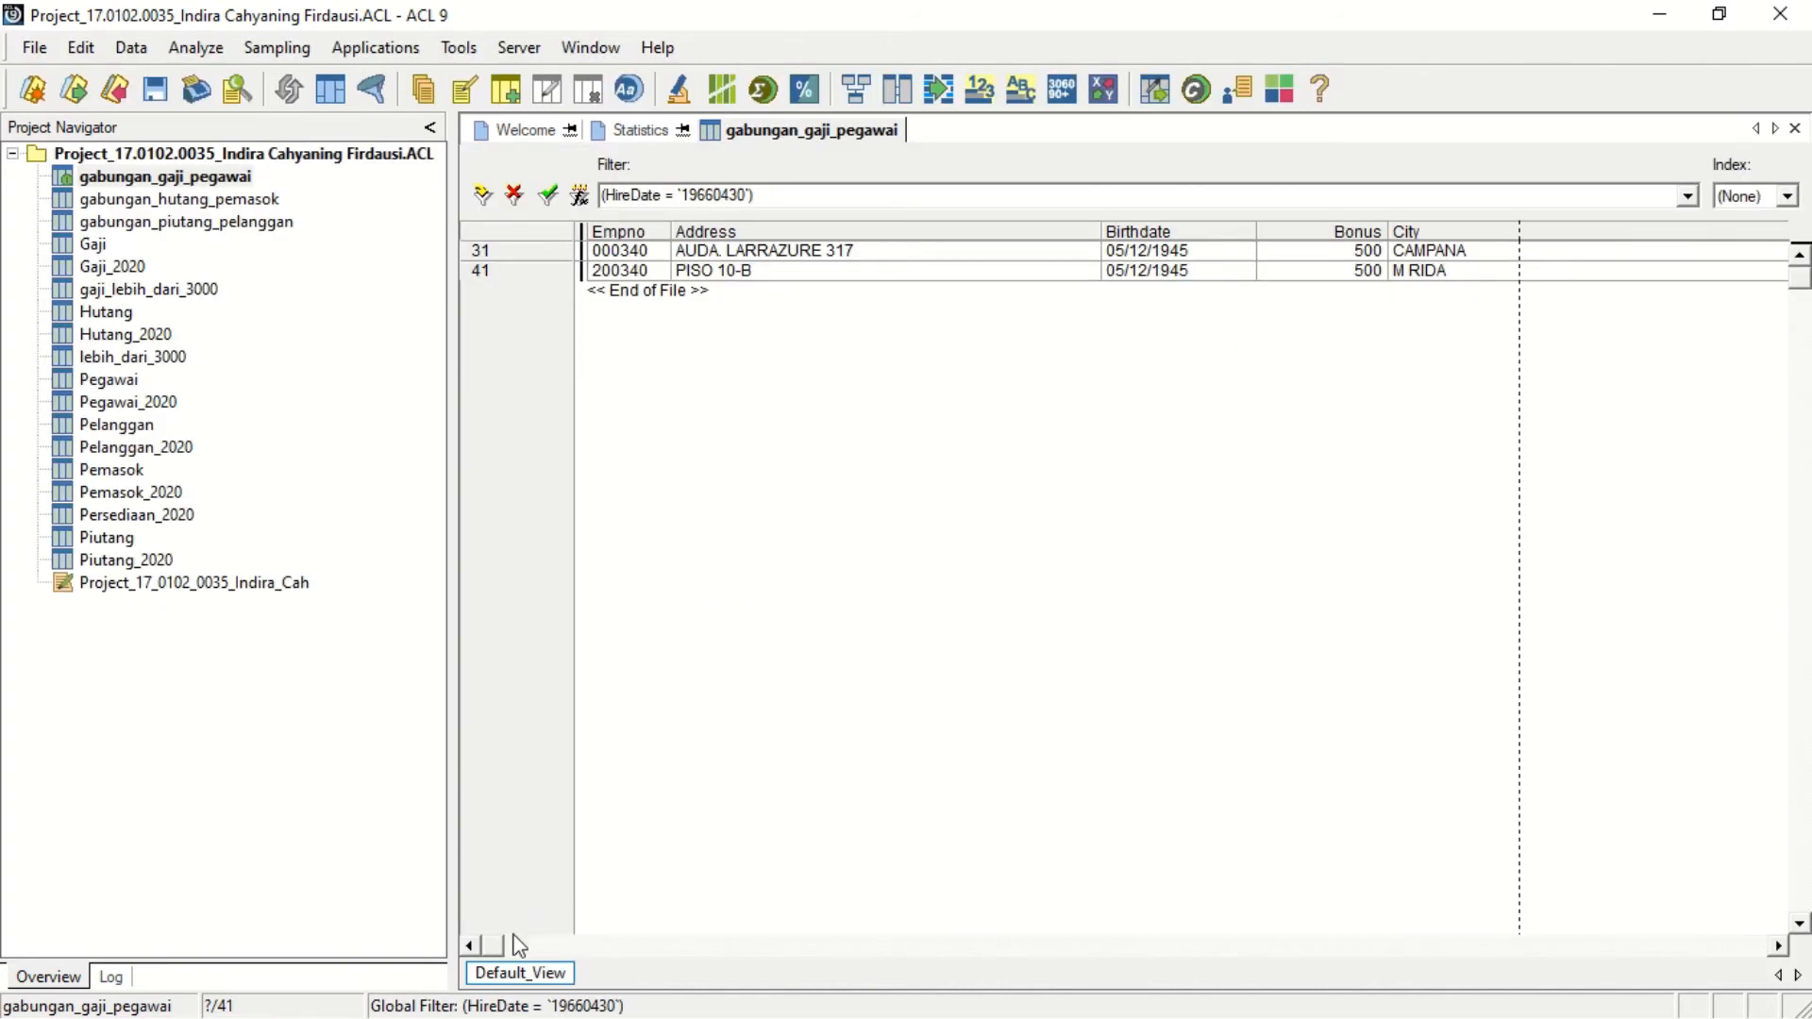
drag(499, 951, 1010, 1007)
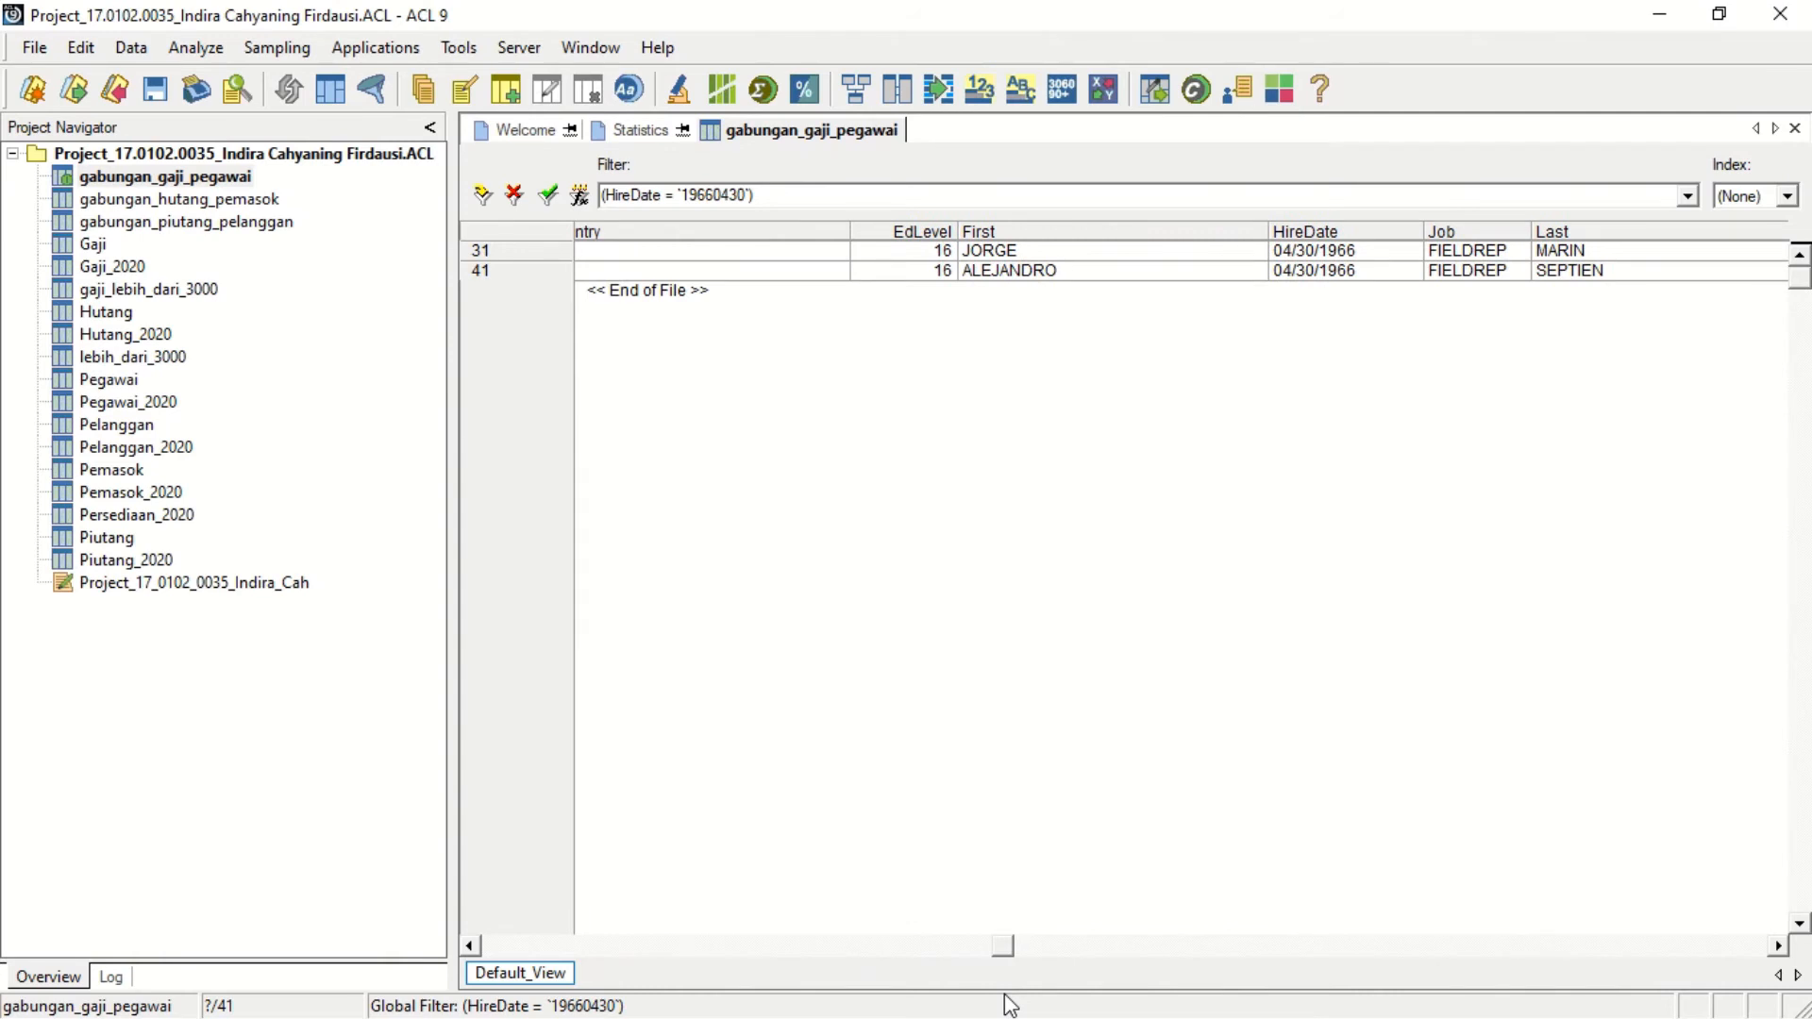
drag(1010, 1007, 481, 1005)
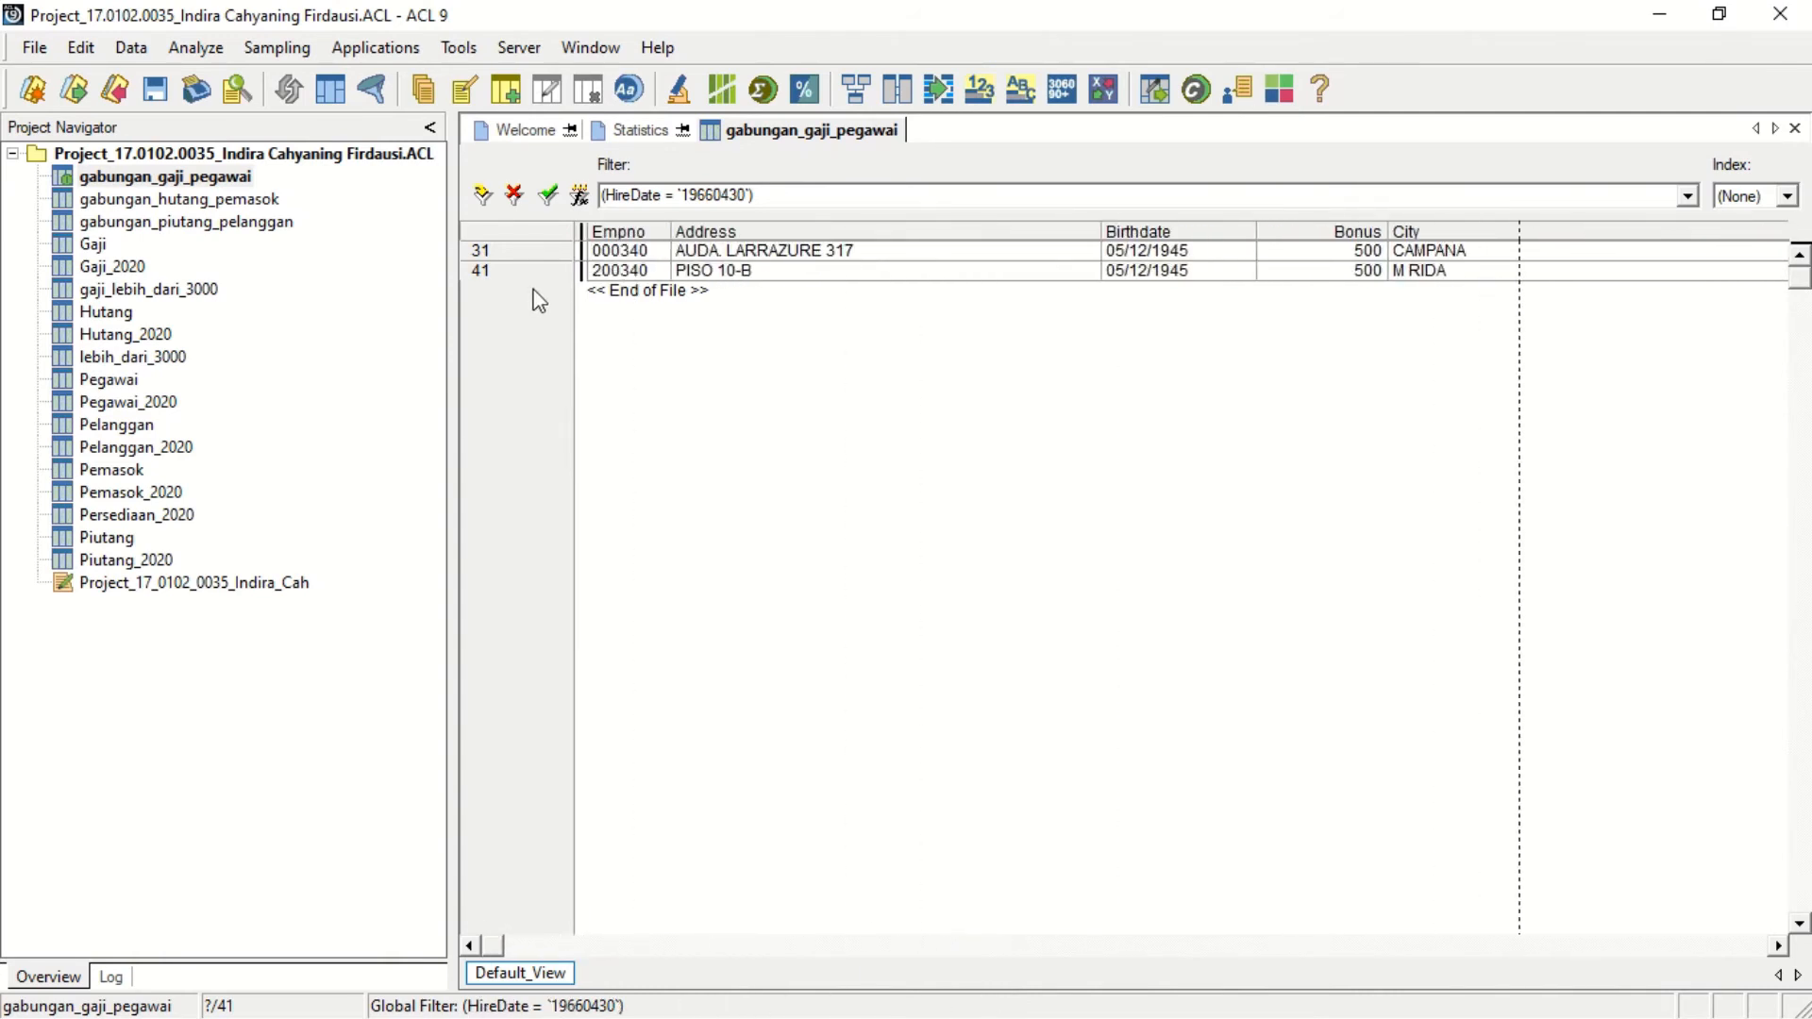
click(645, 142)
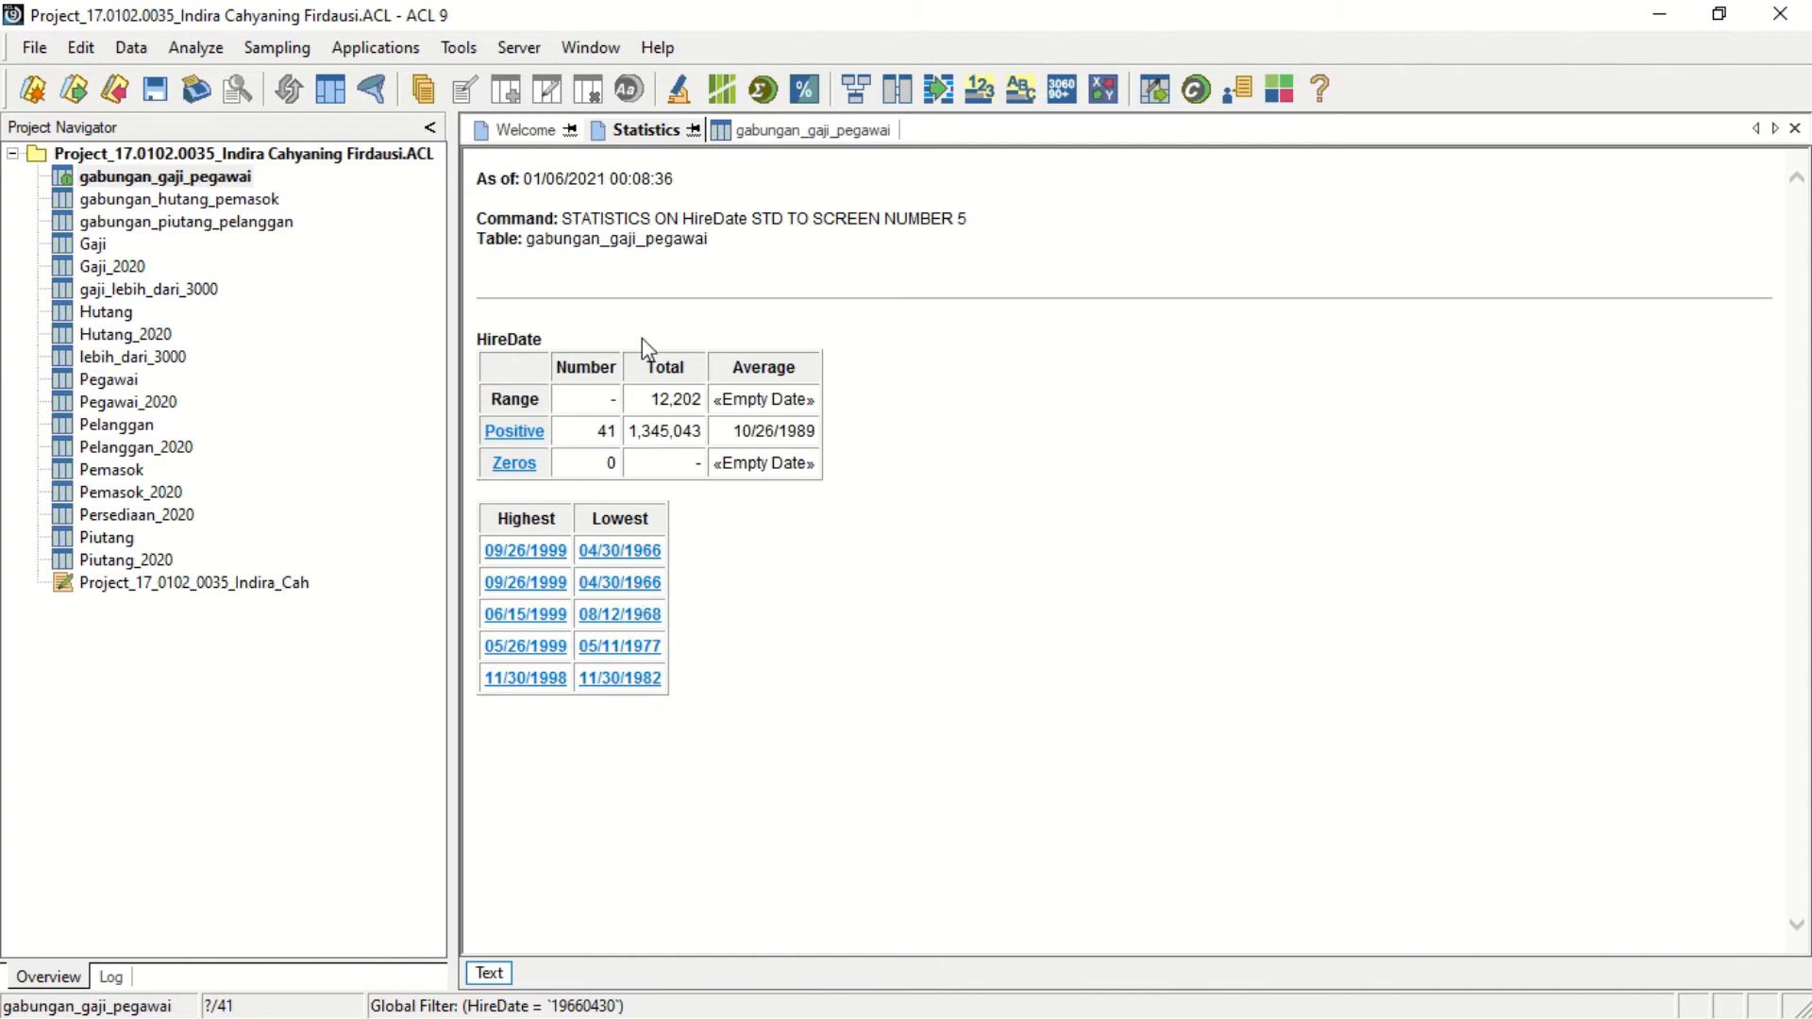
mouse_move(655, 7)
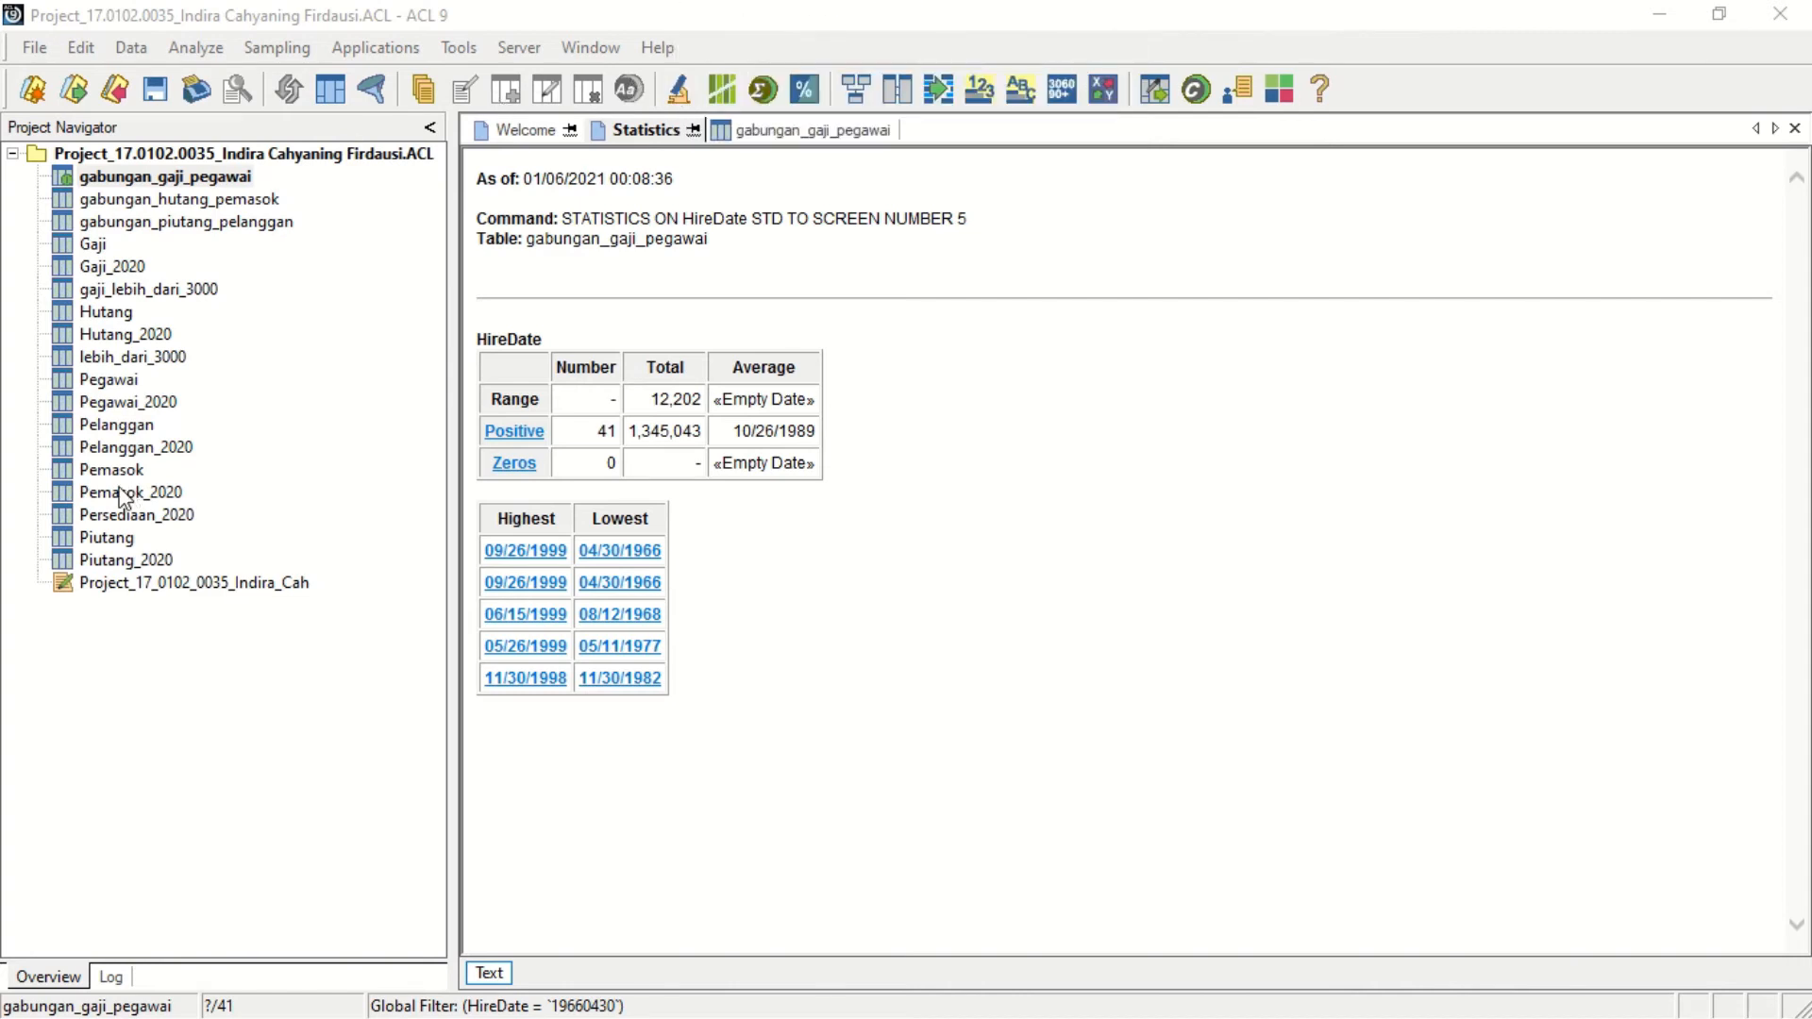
Open the Pegawai table and check it for duplicates on all fields, with all fields listed and presorting kept on.
double_click(111, 380)
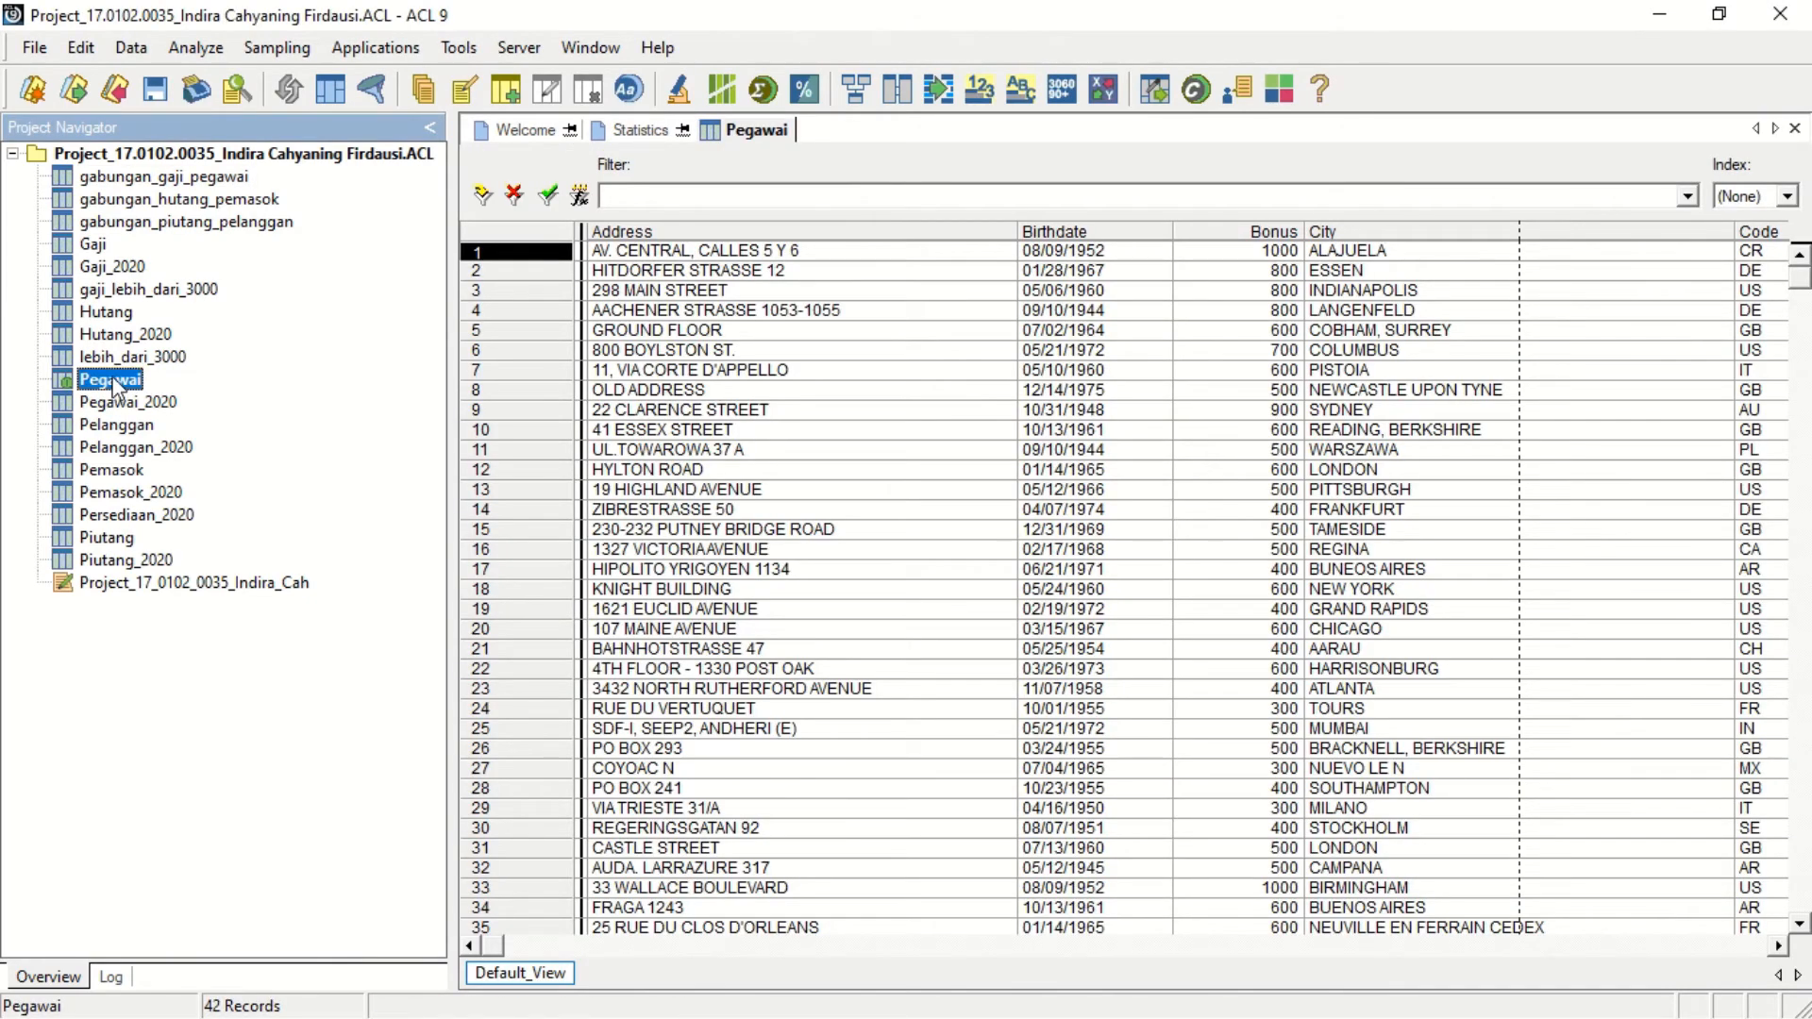
click(198, 49)
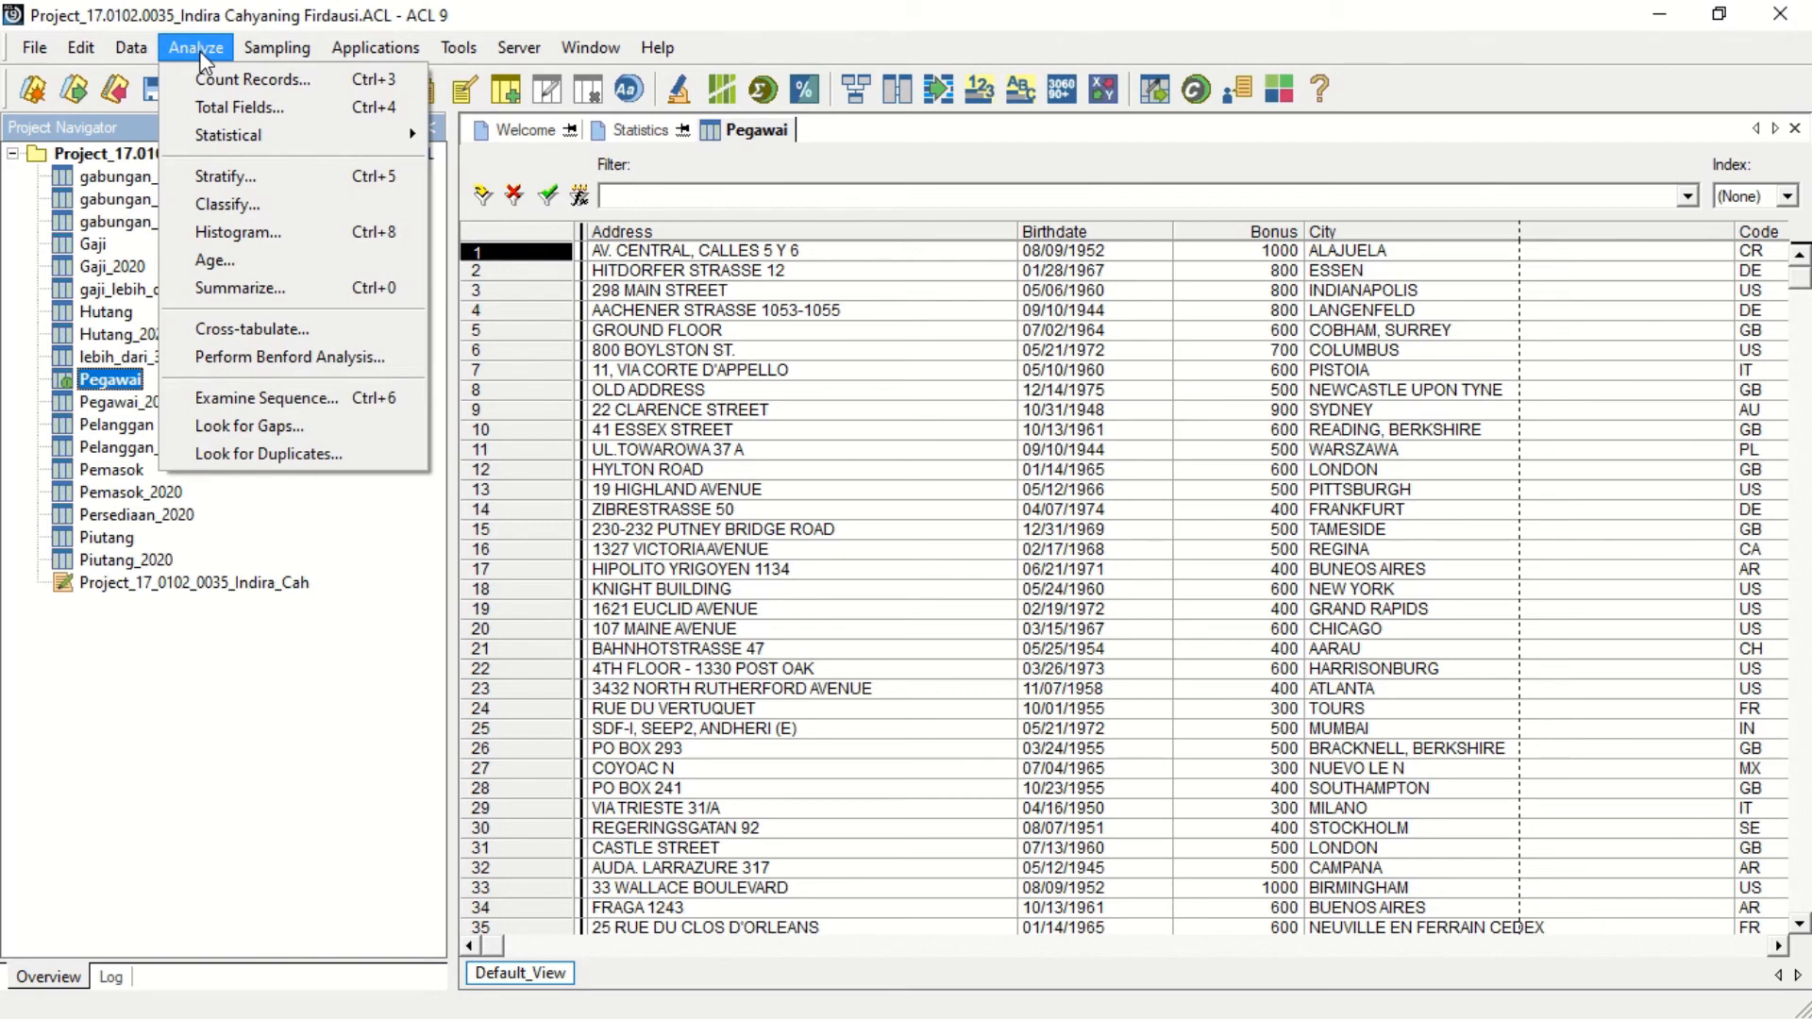
click(286, 453)
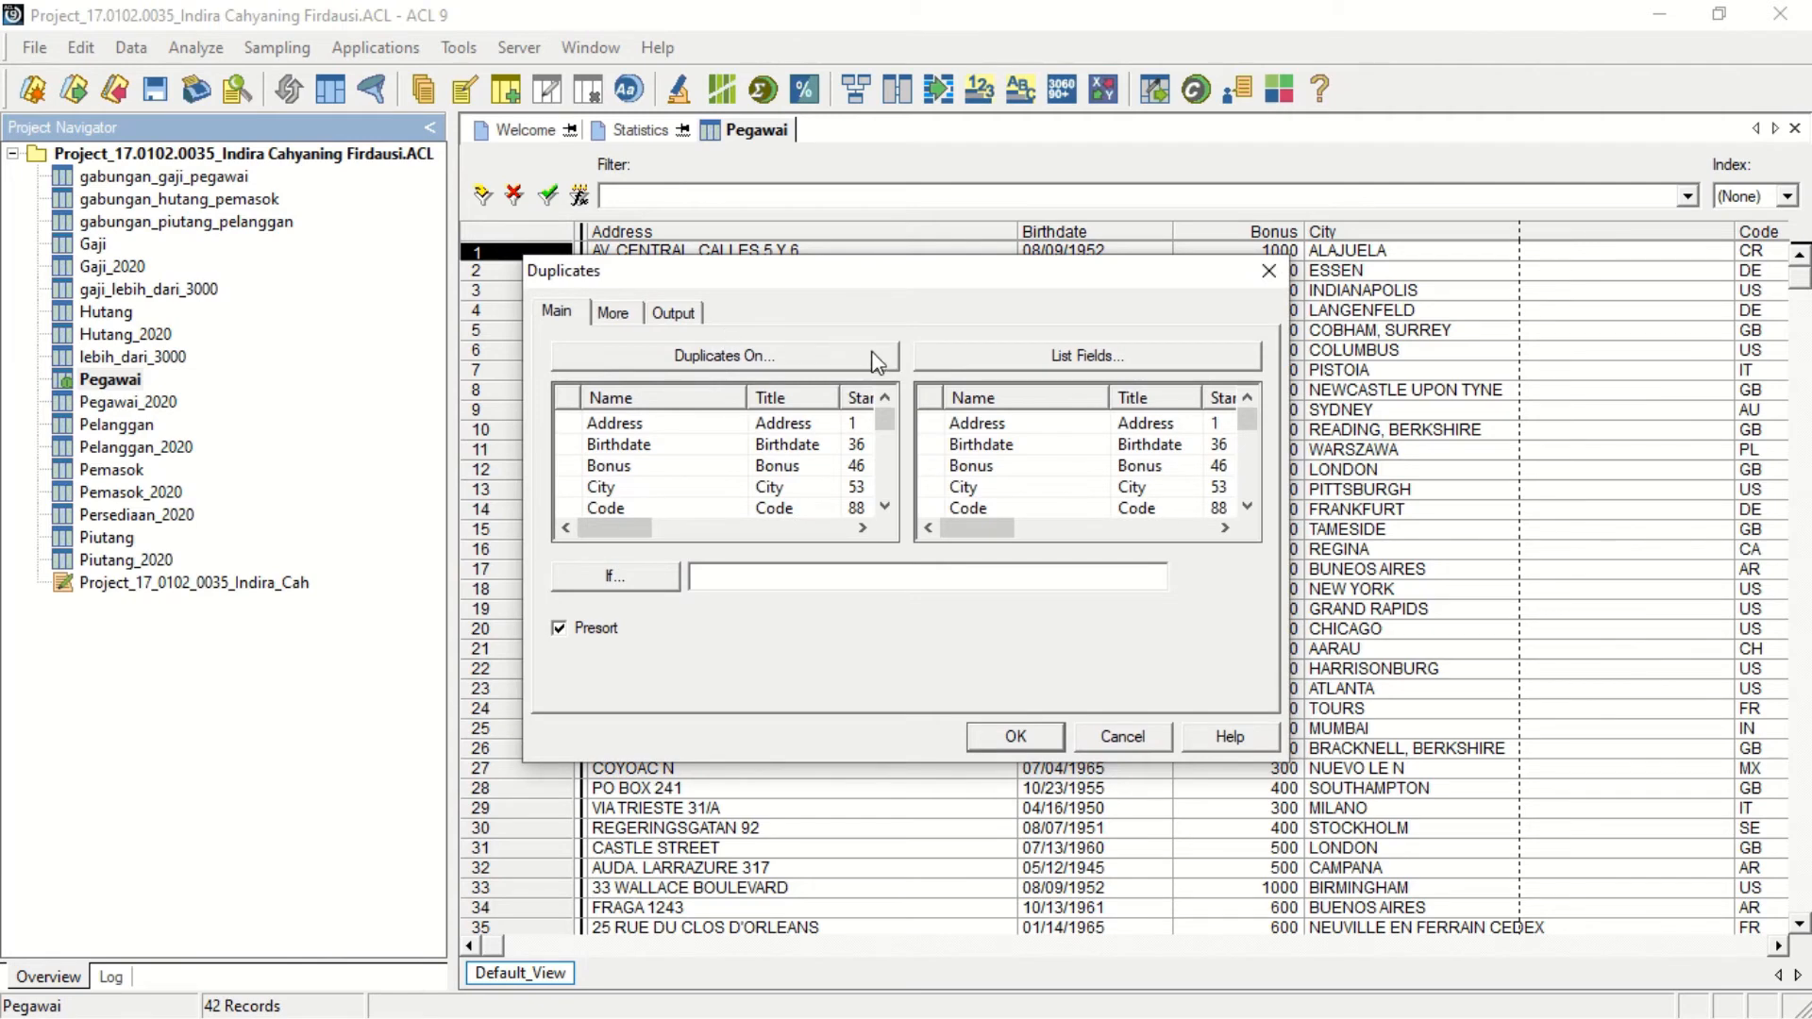
click(834, 352)
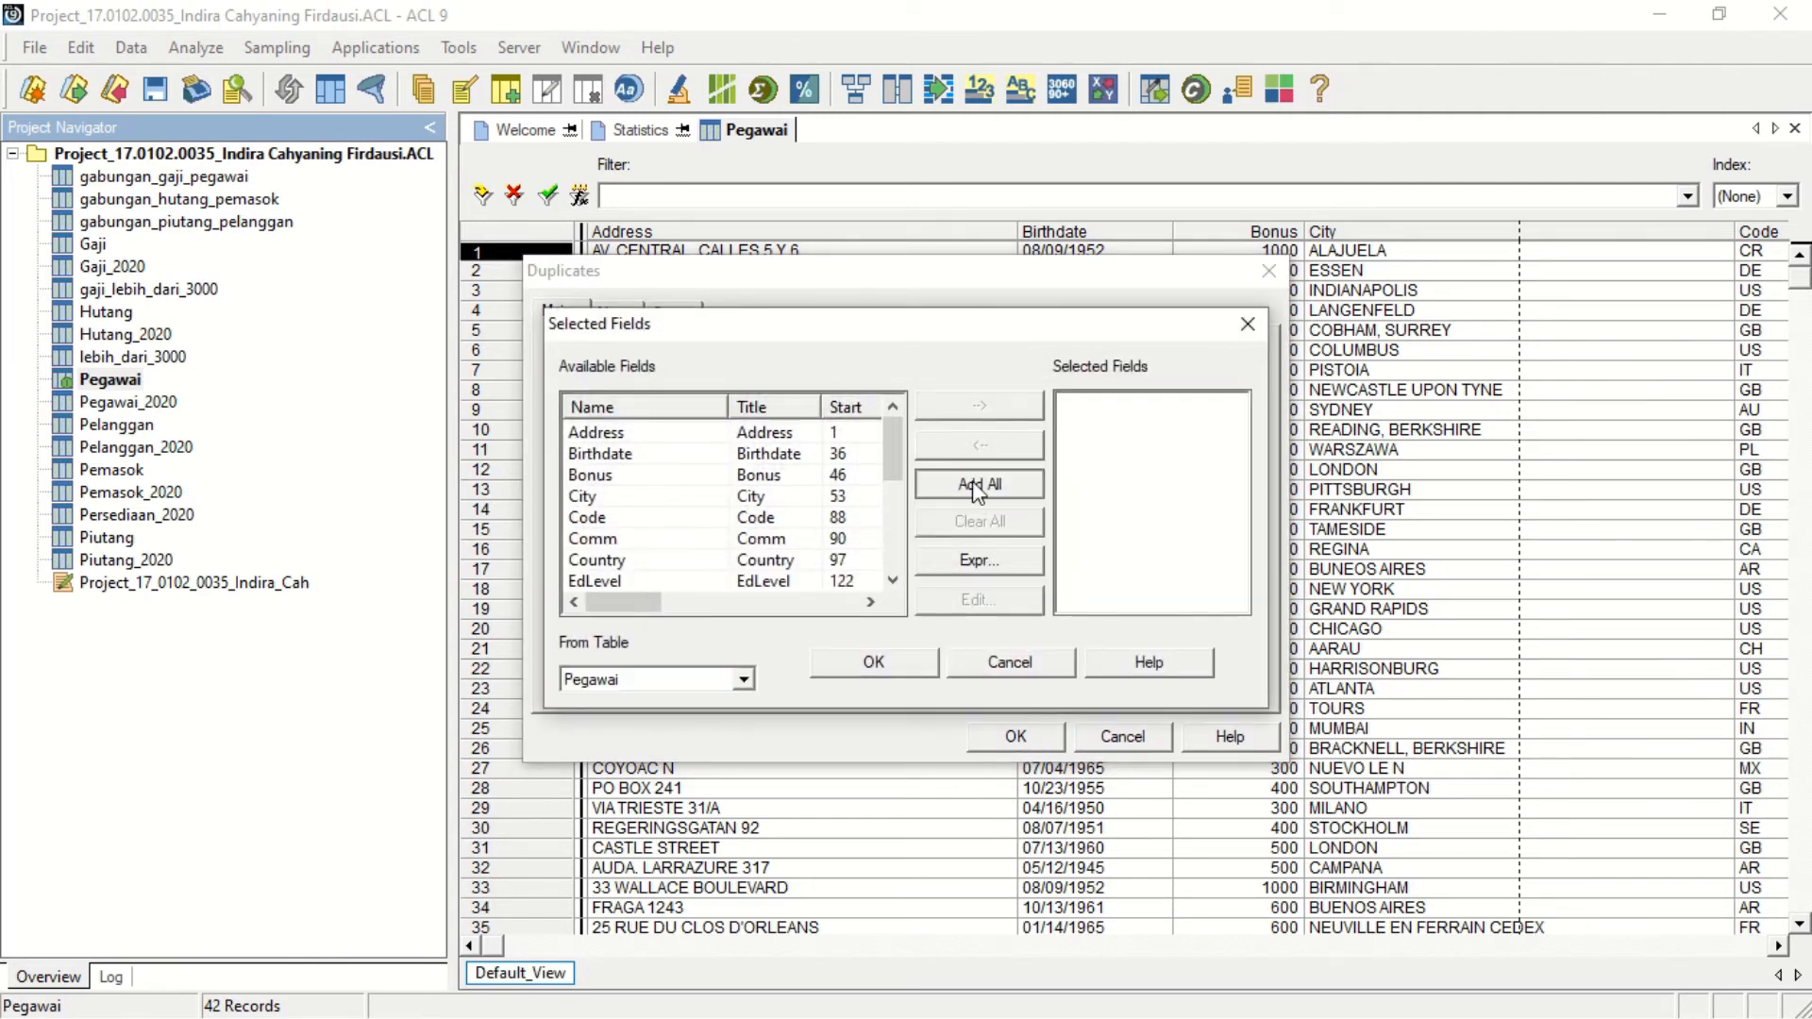
click(976, 486)
click(903, 655)
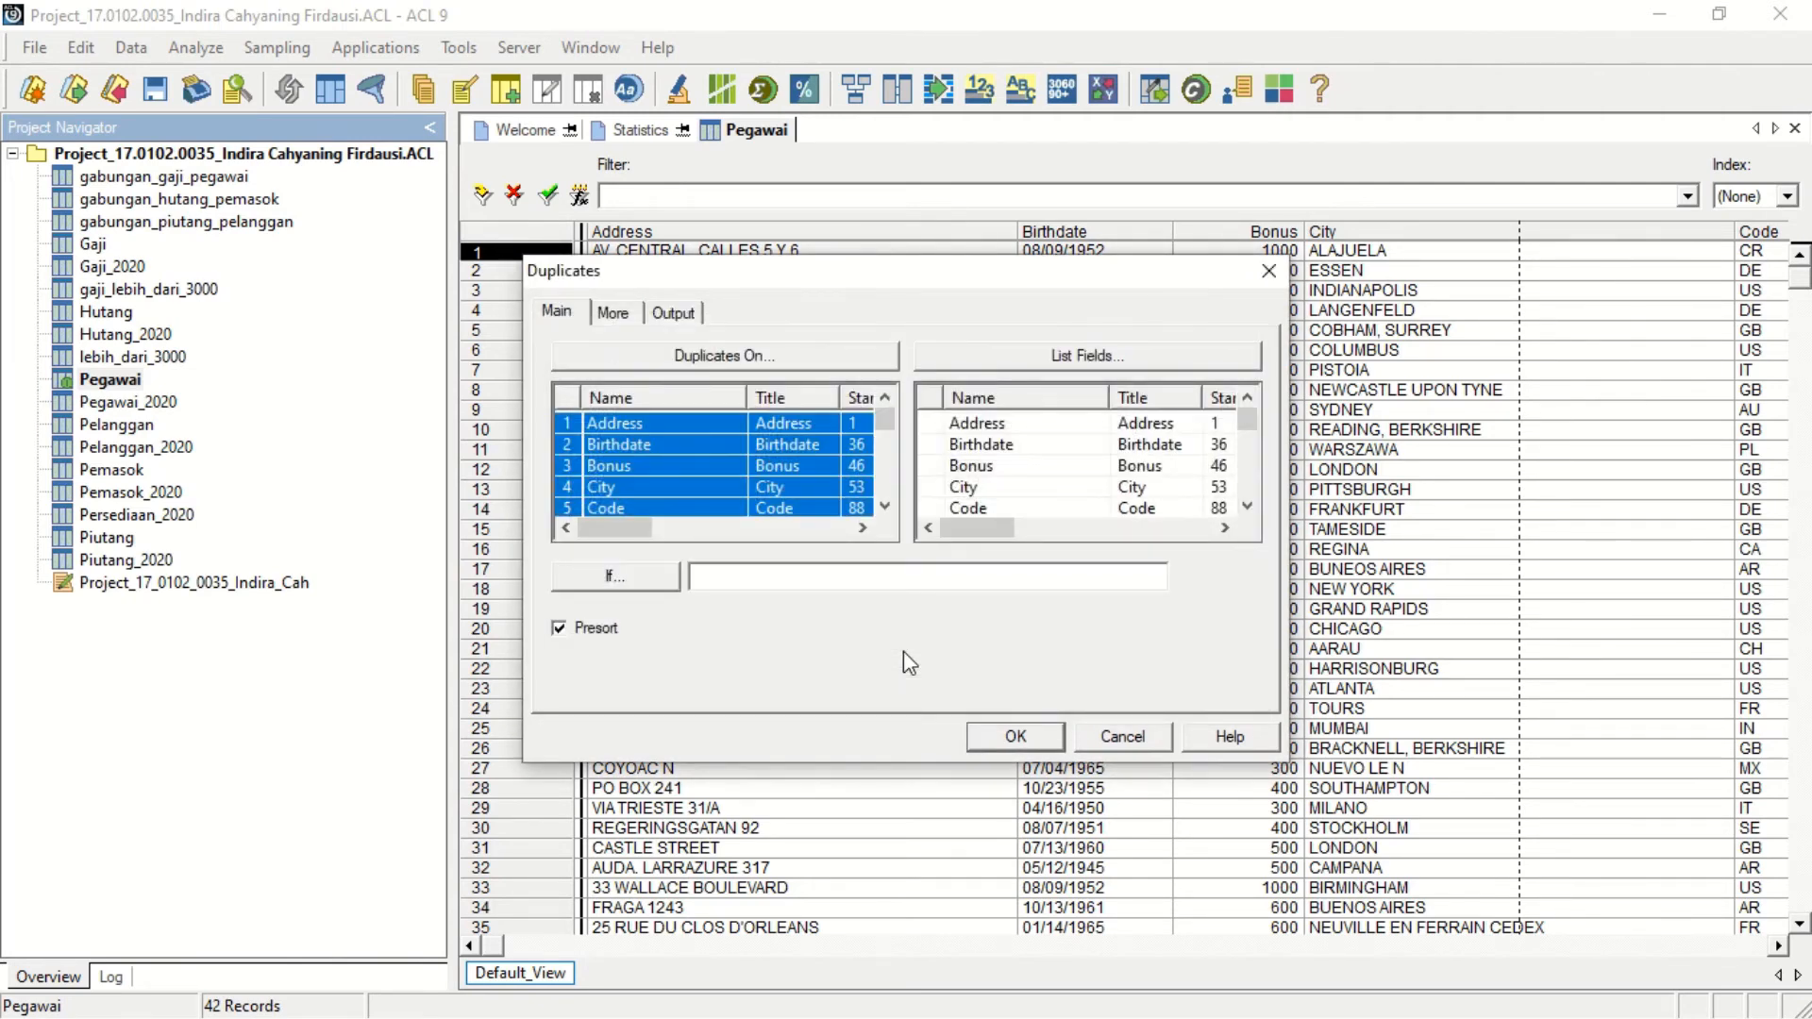
click(998, 356)
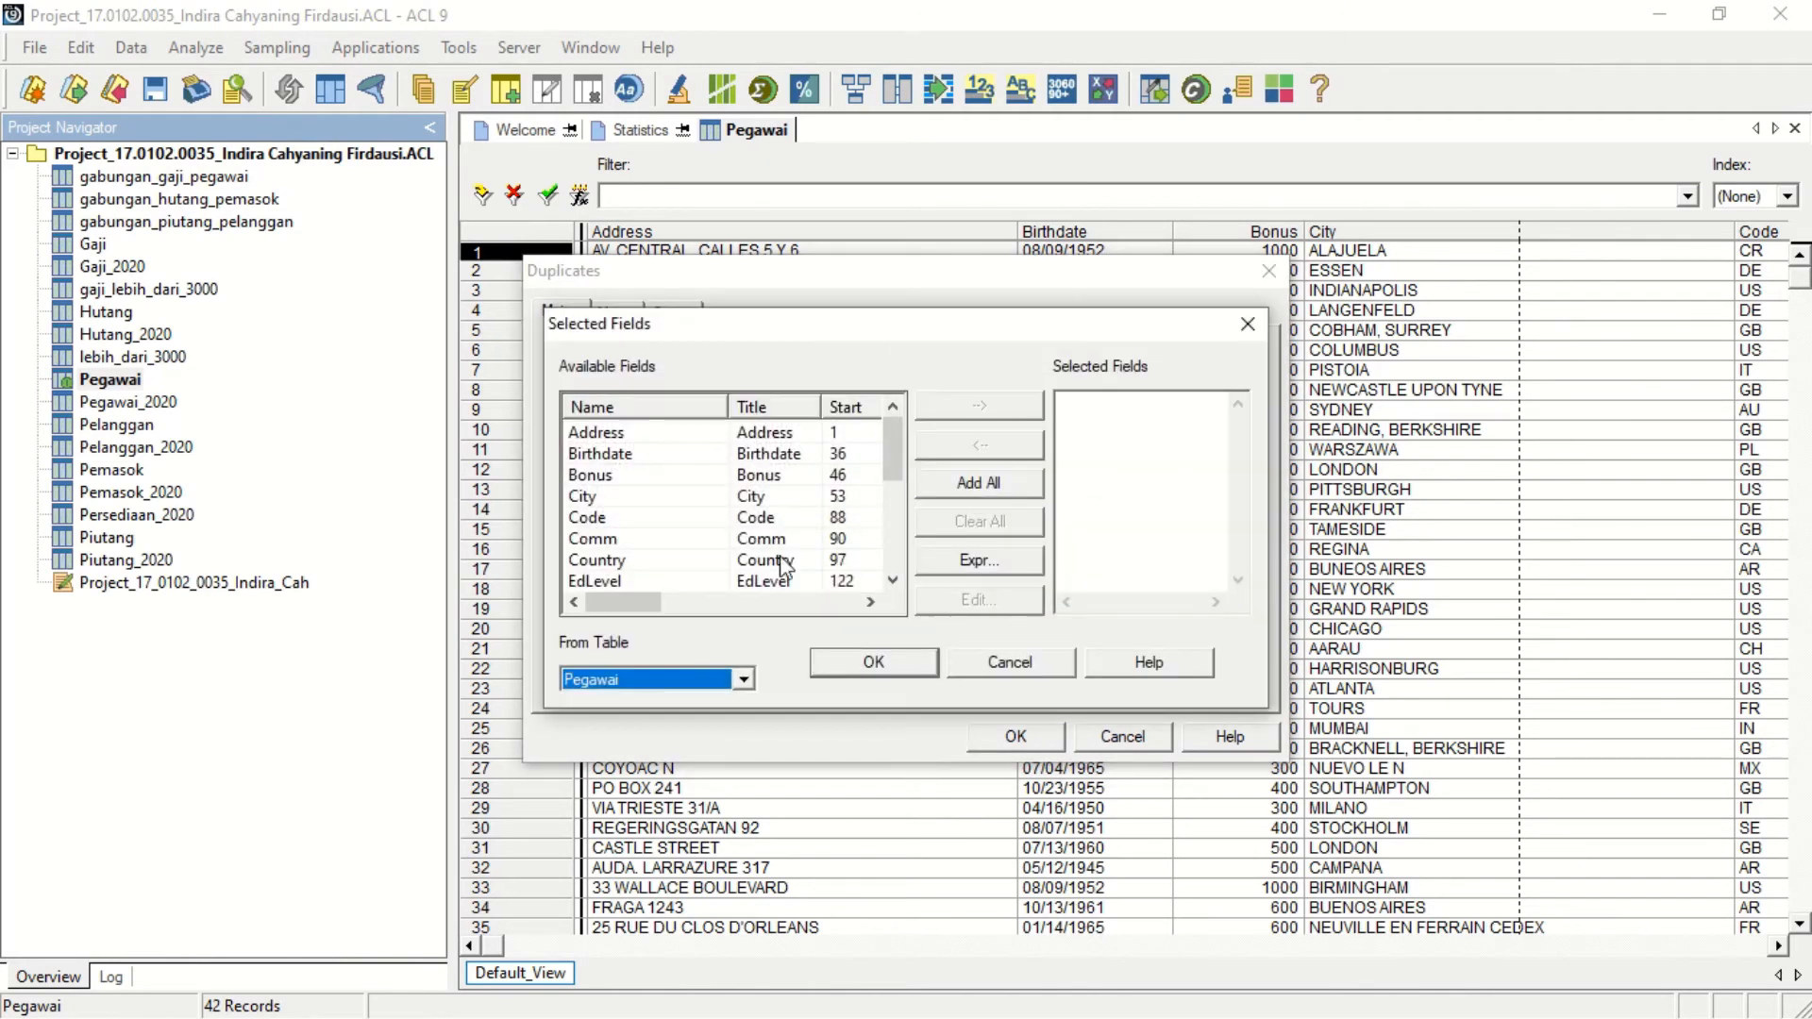
click(979, 482)
click(873, 661)
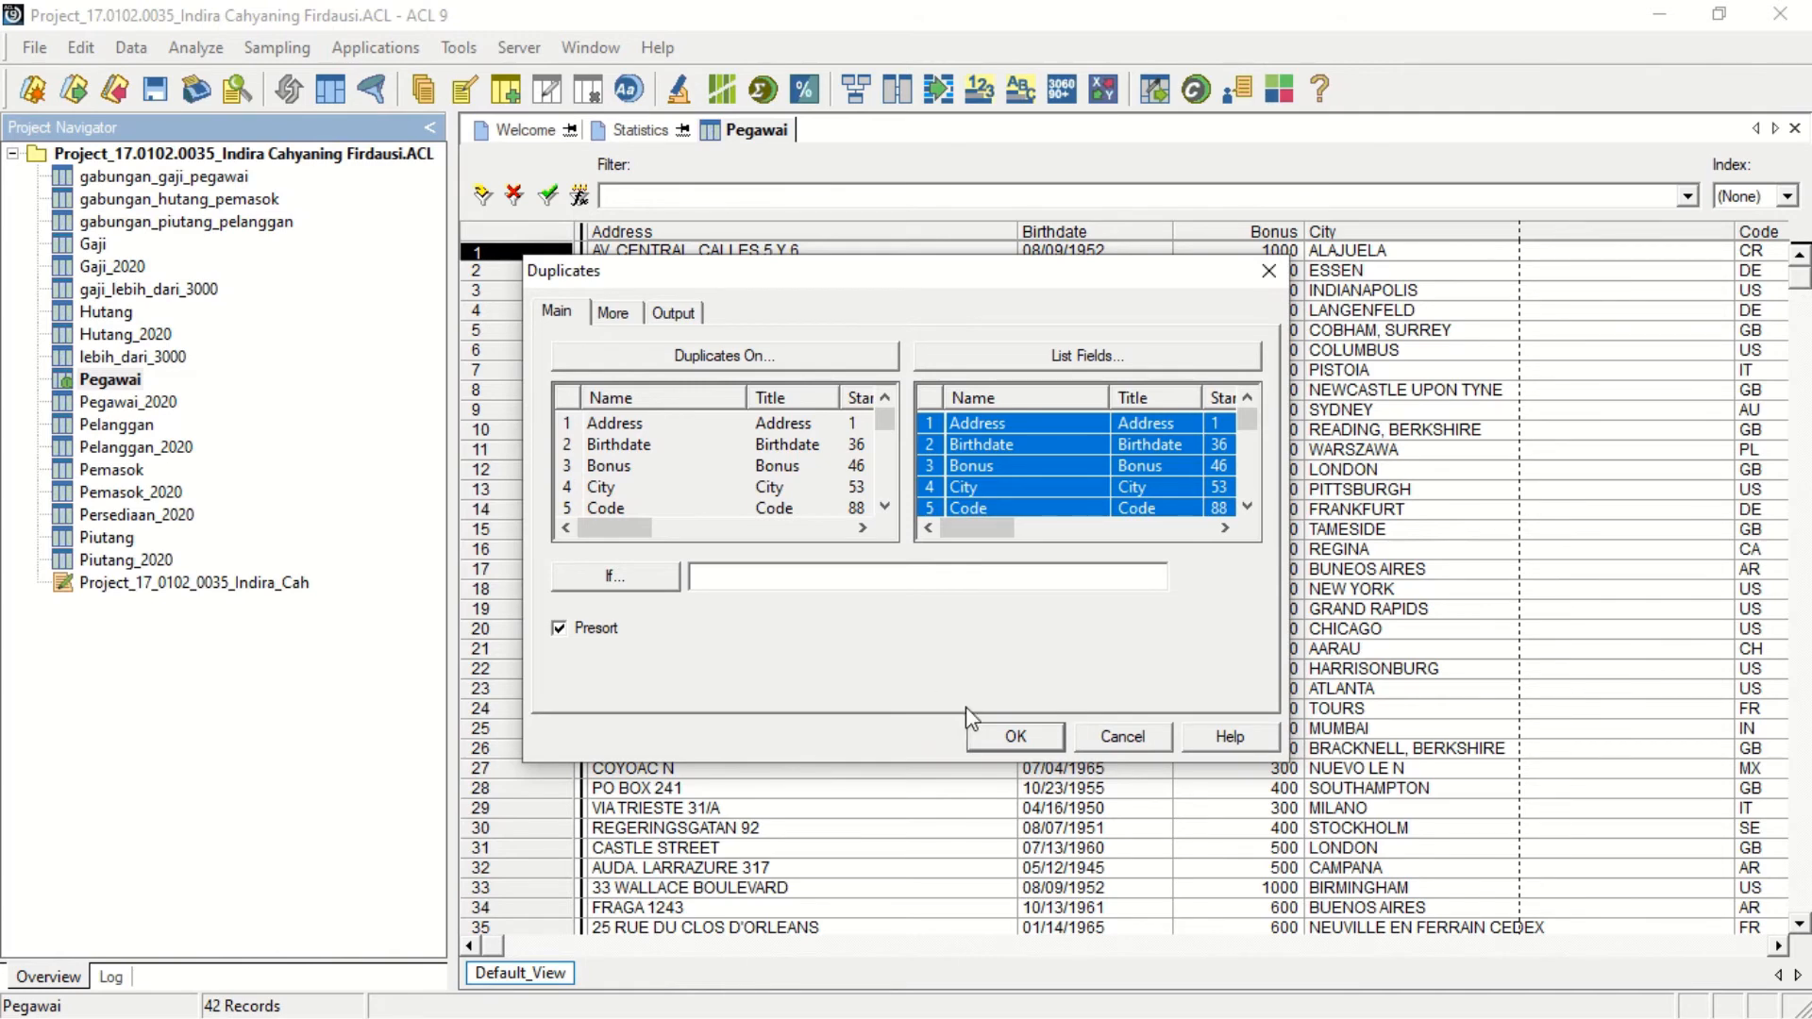
click(990, 738)
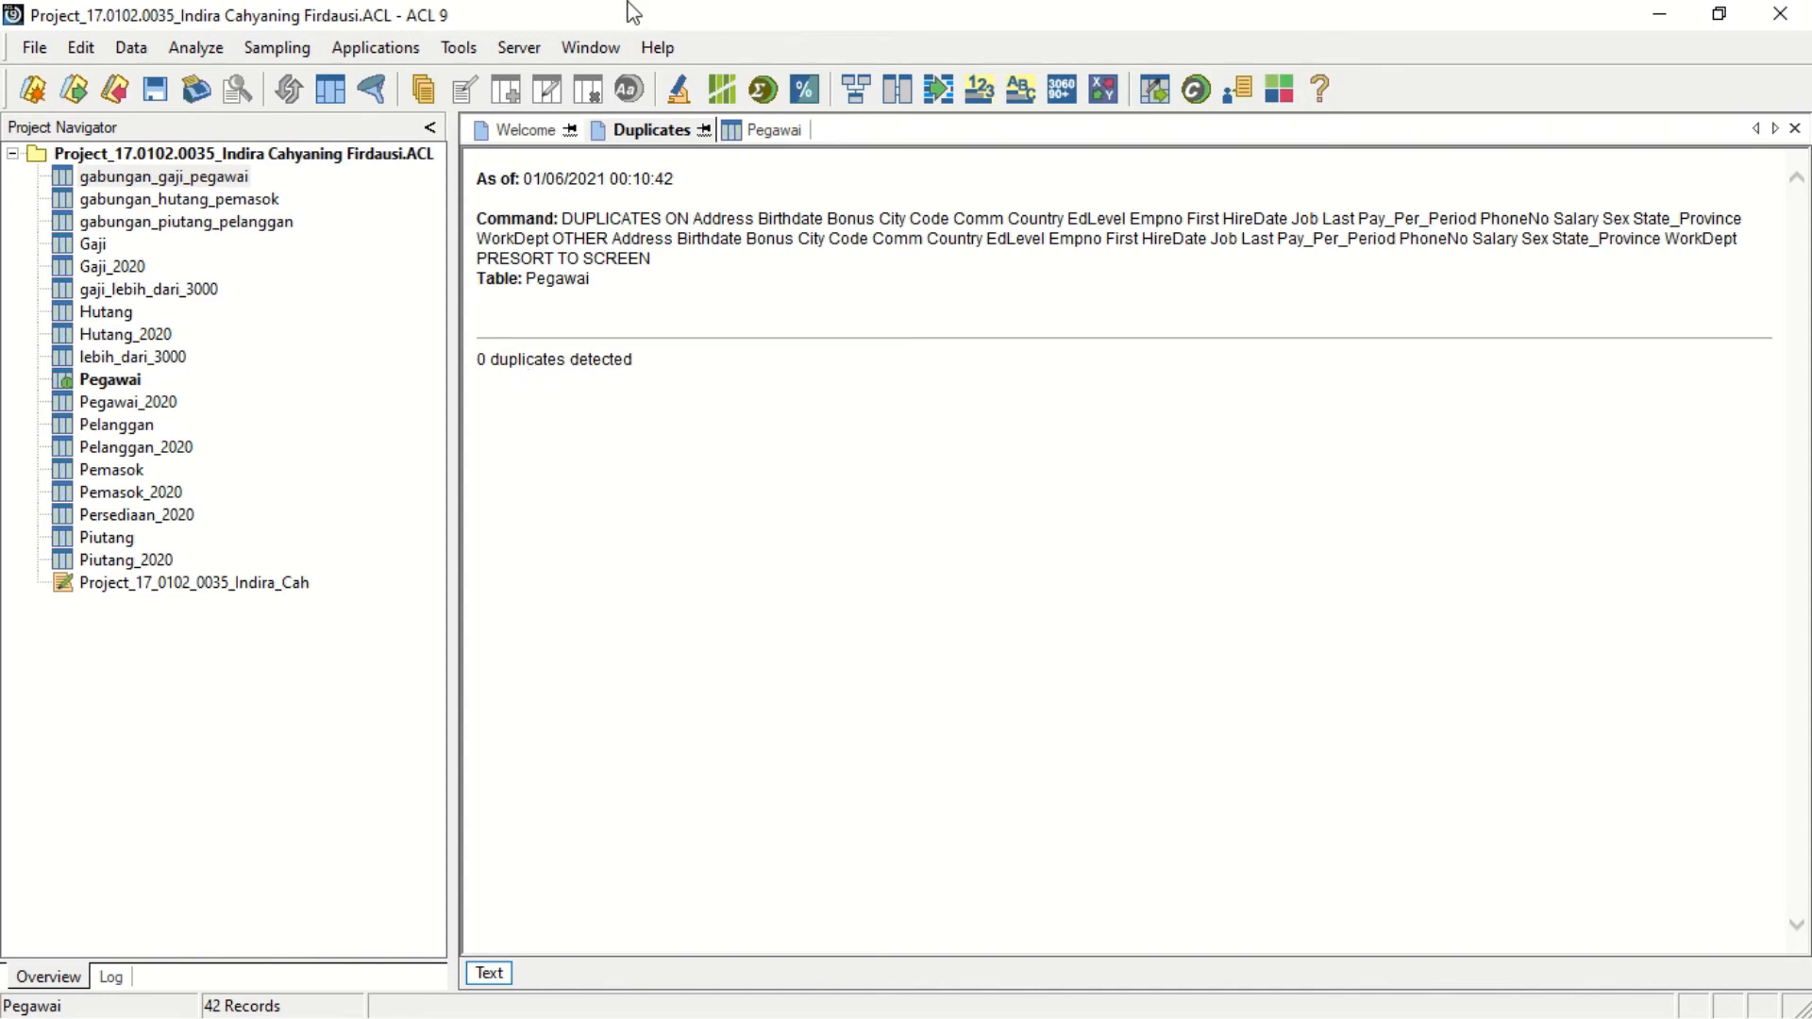
Open the Pelanggan table and start a Join with No as the primary key.
mouse_move(732, 61)
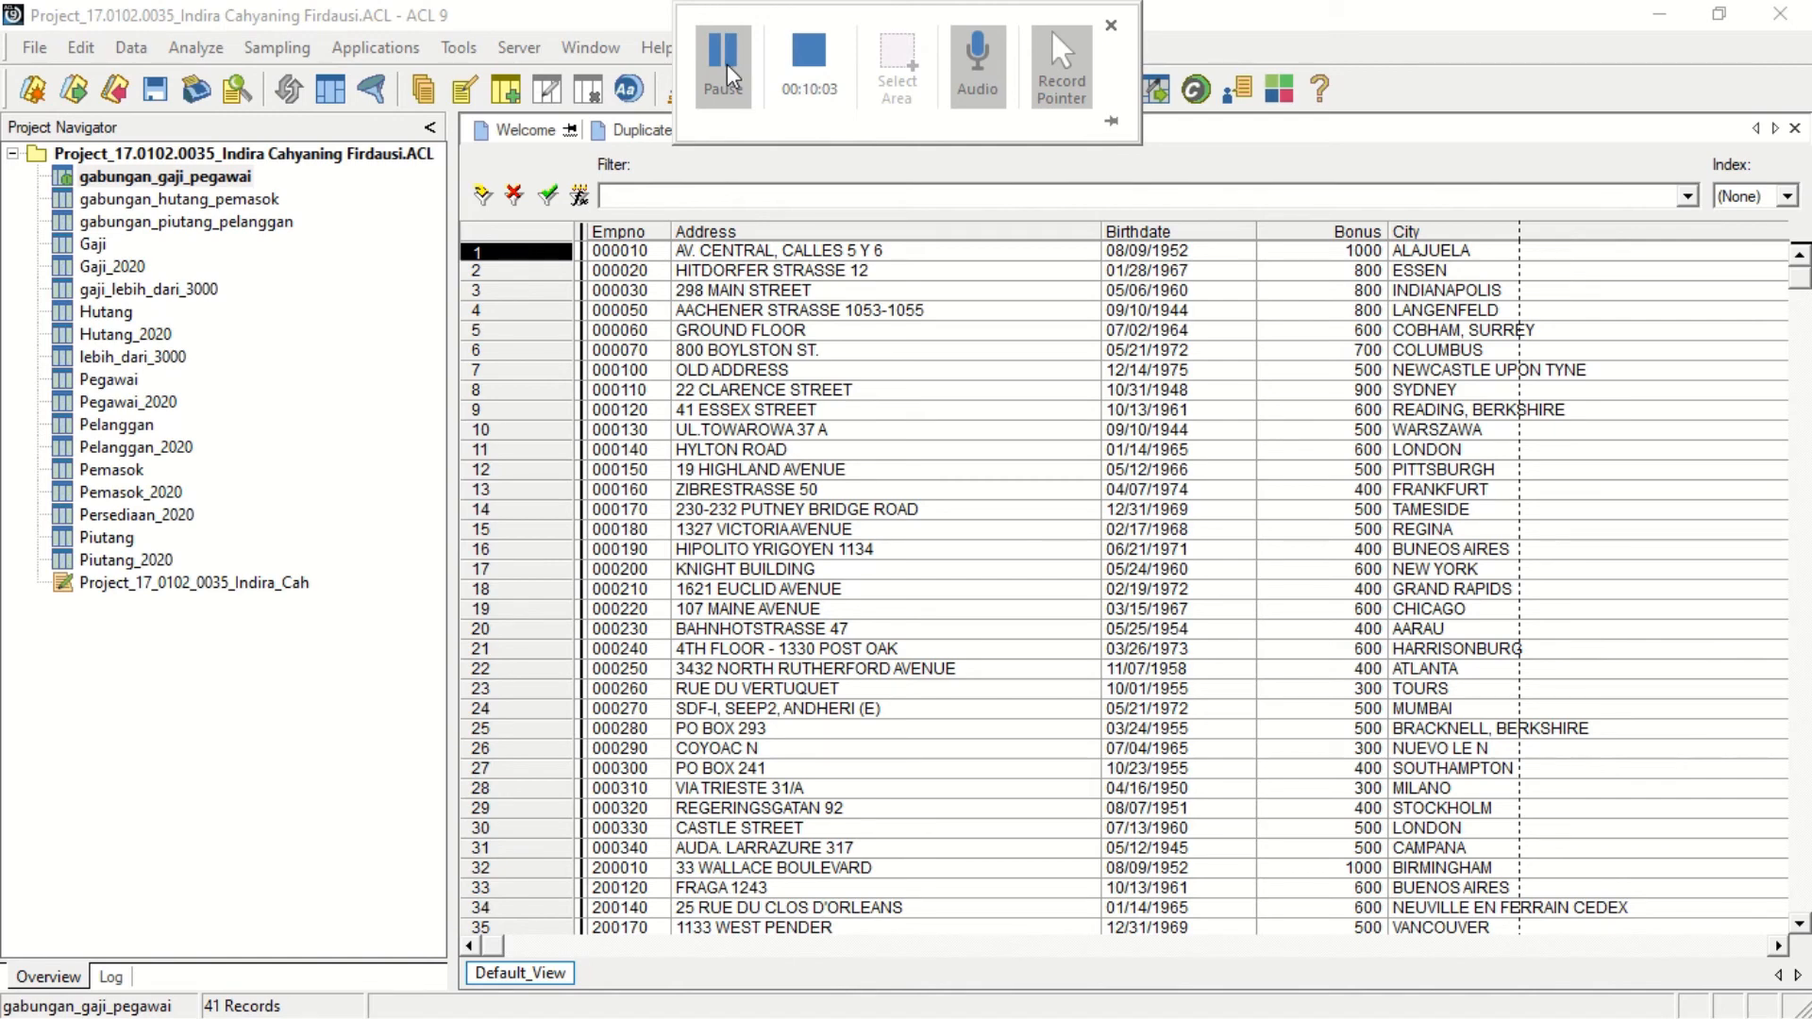
double_click(117, 425)
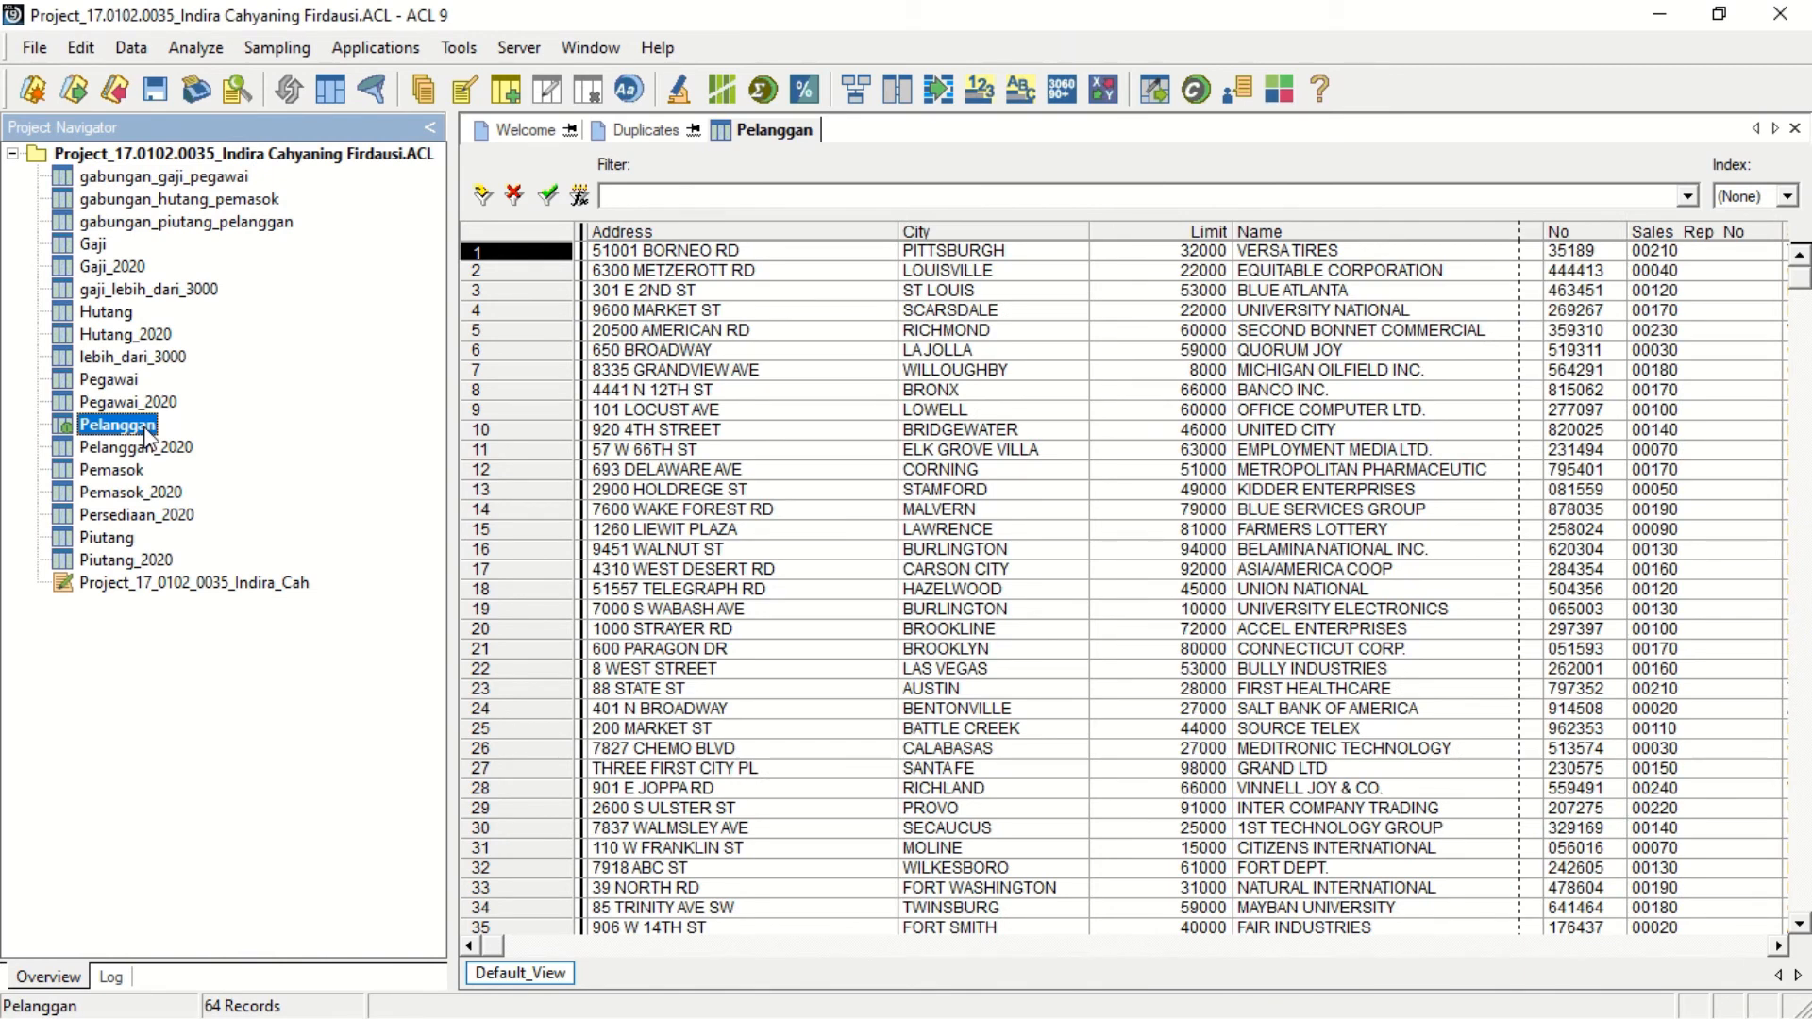
click(129, 51)
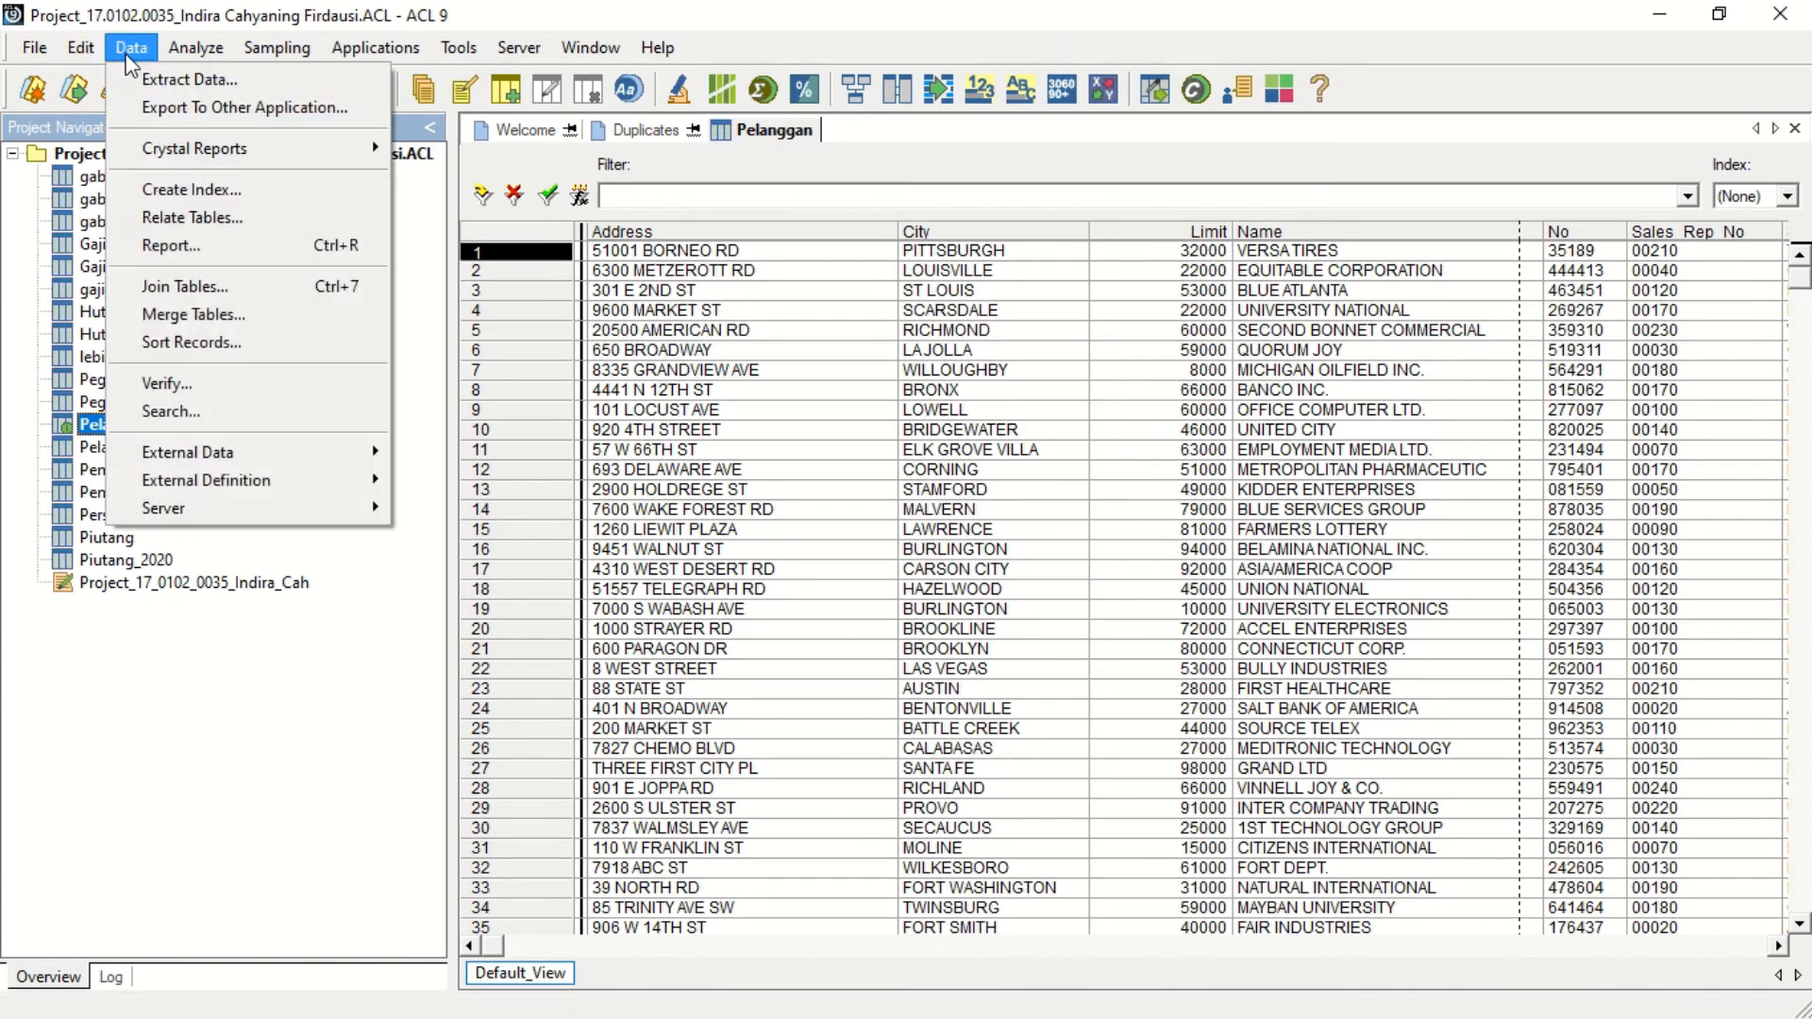
click(193, 286)
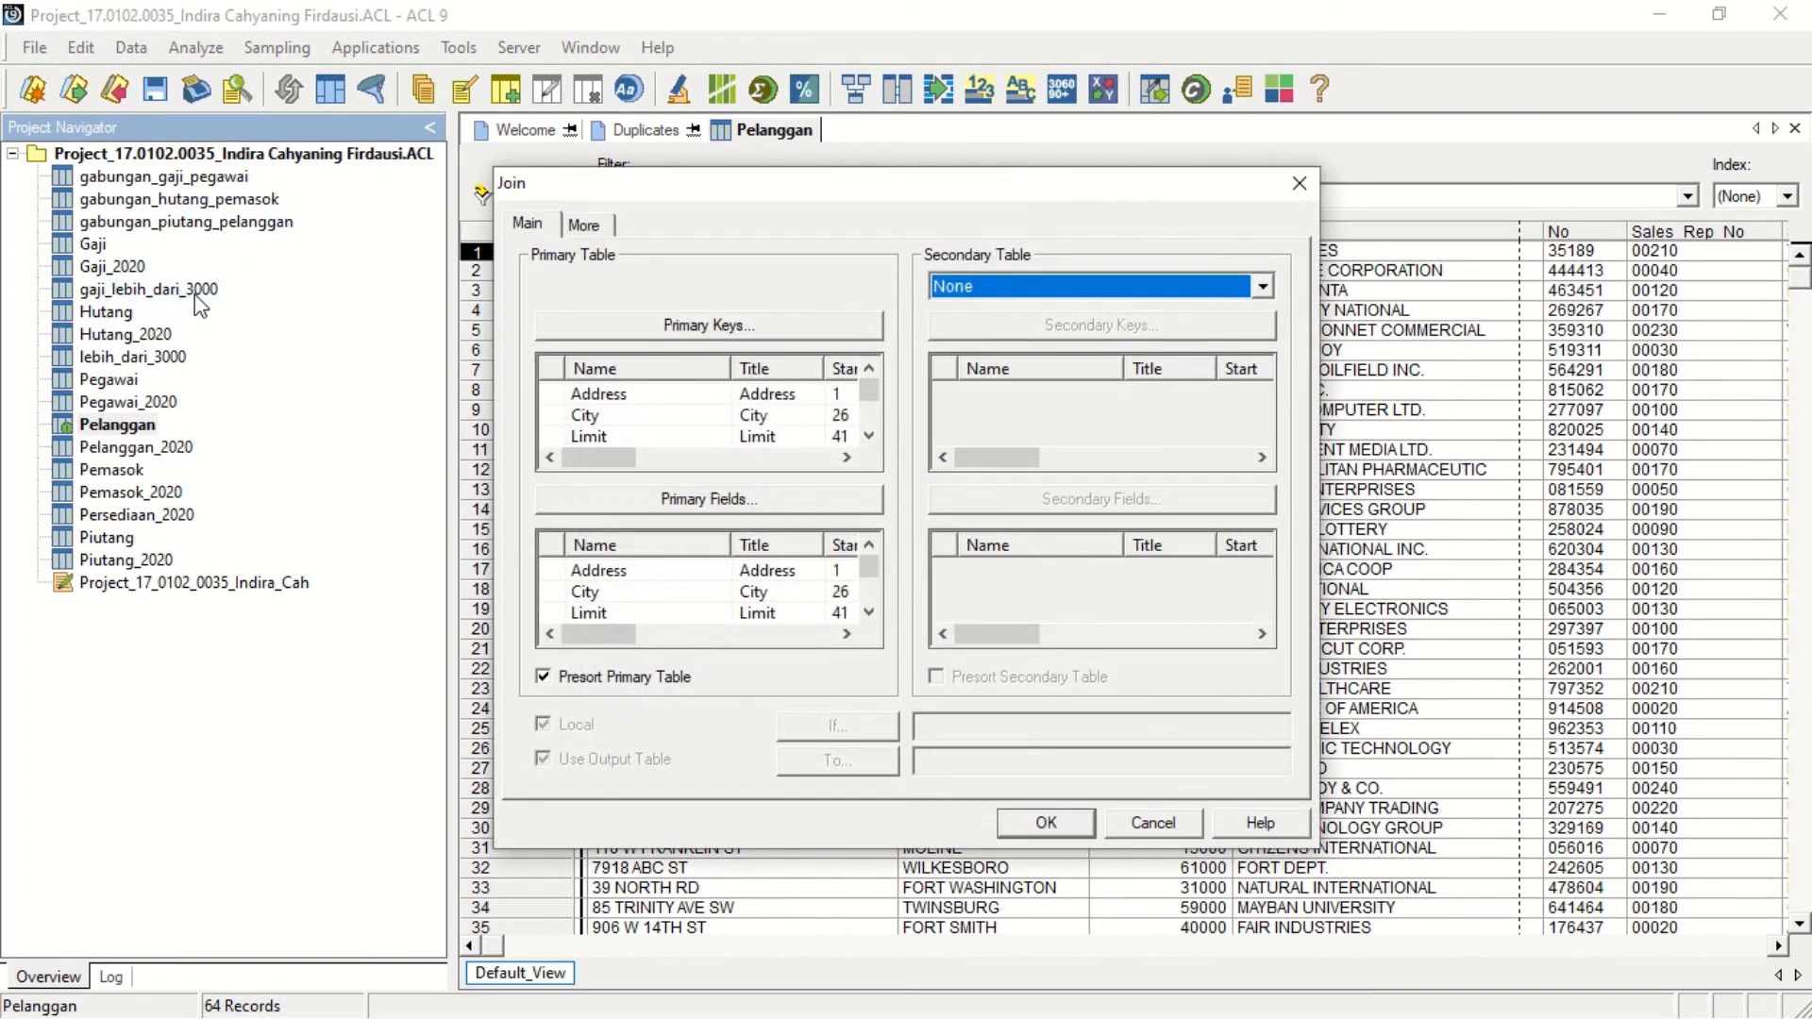
click(752, 322)
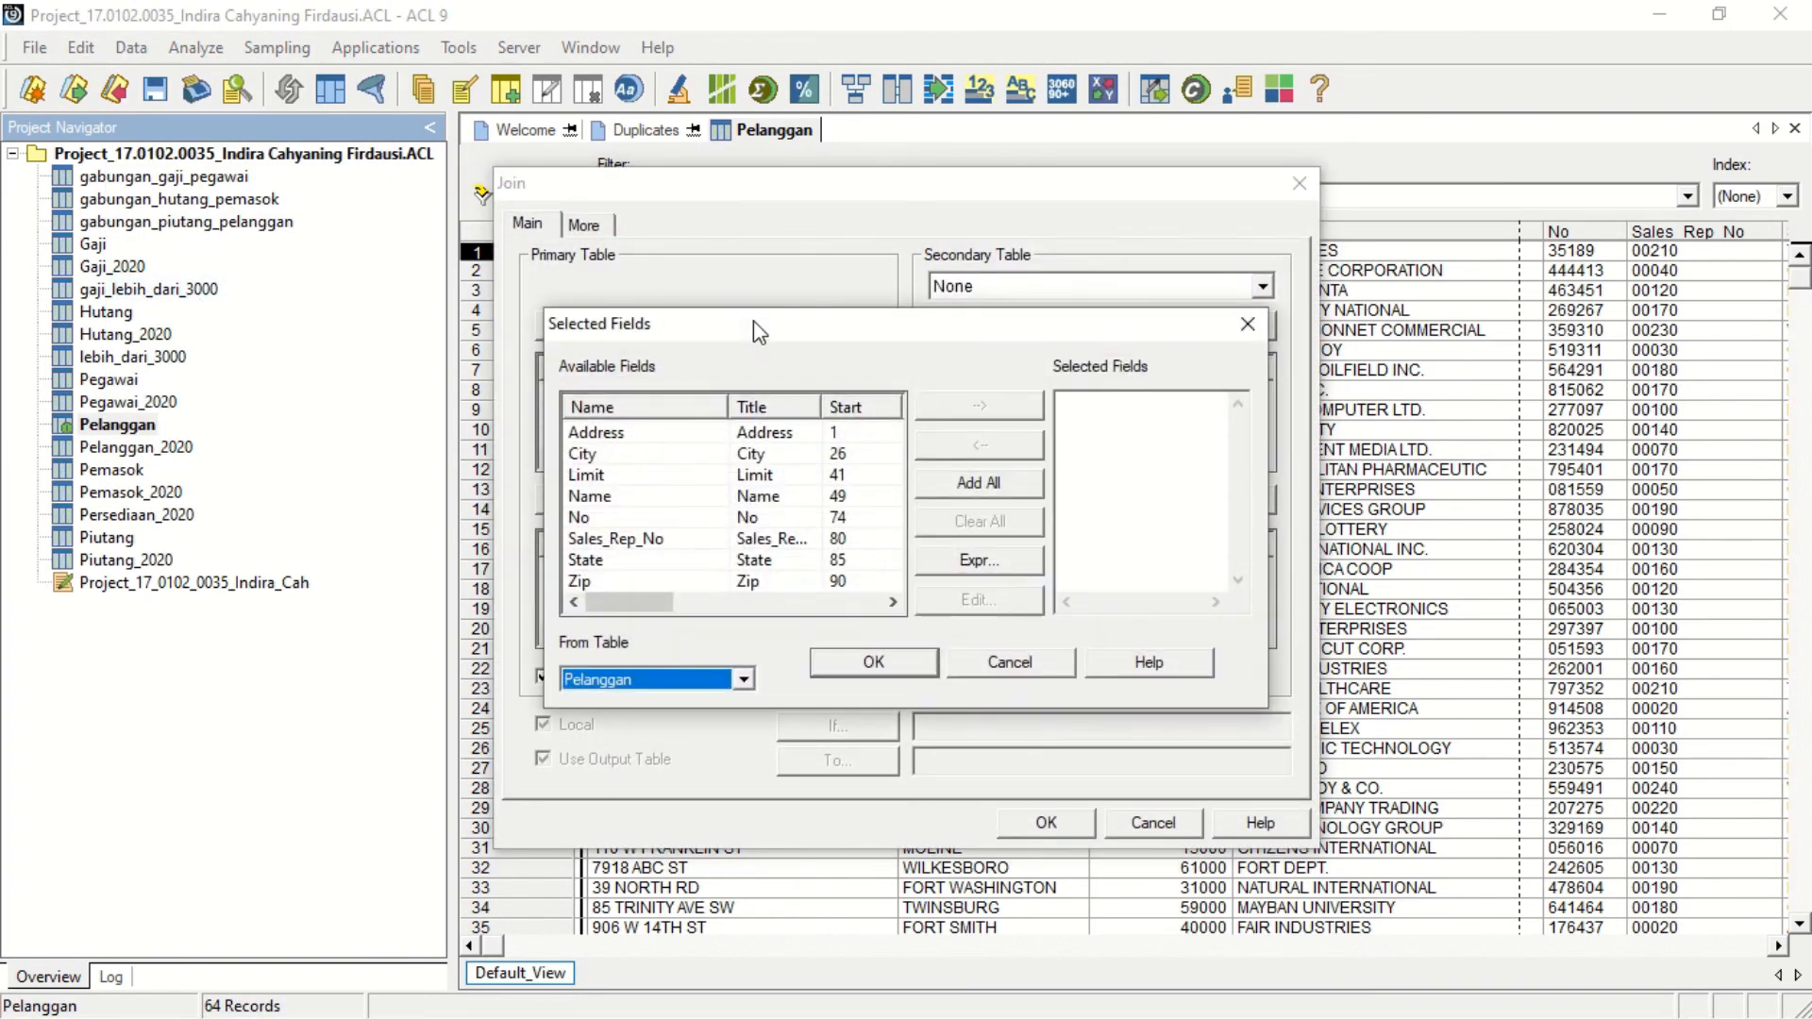
double_click(718, 517)
click(874, 663)
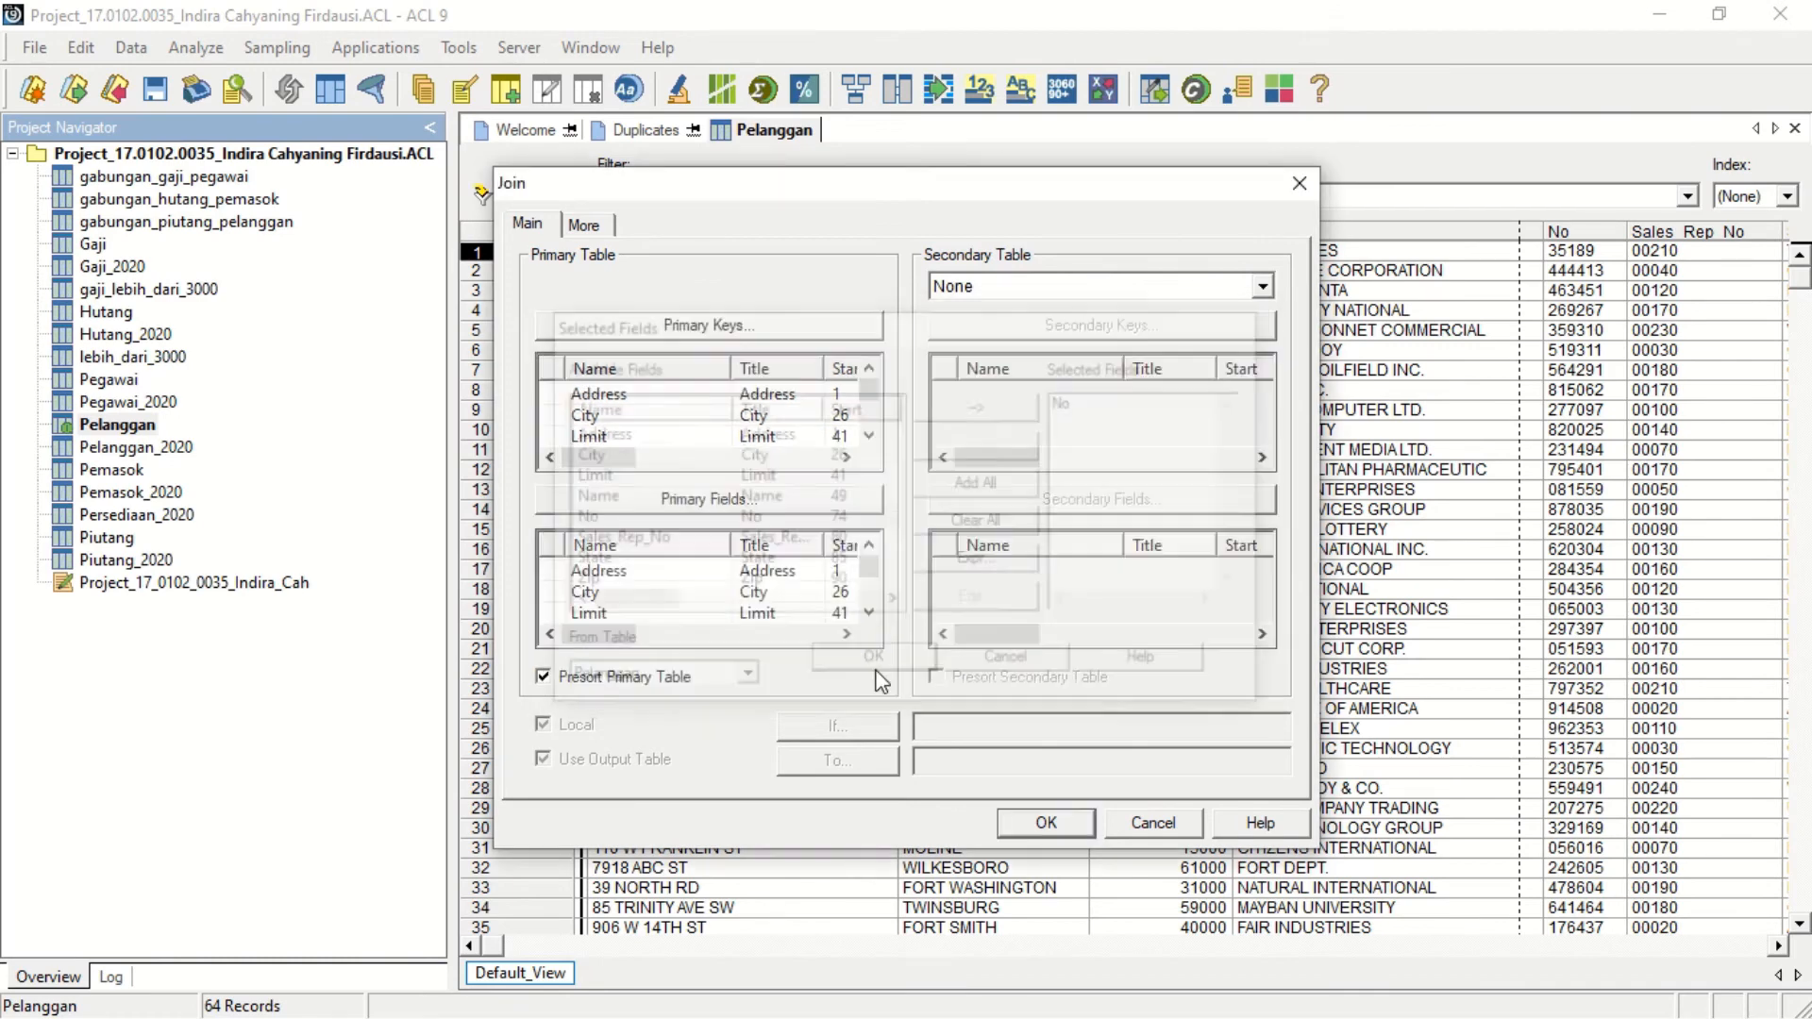
Set Piutang as the secondary table of the join, with No as its secondary key.
click(1061, 280)
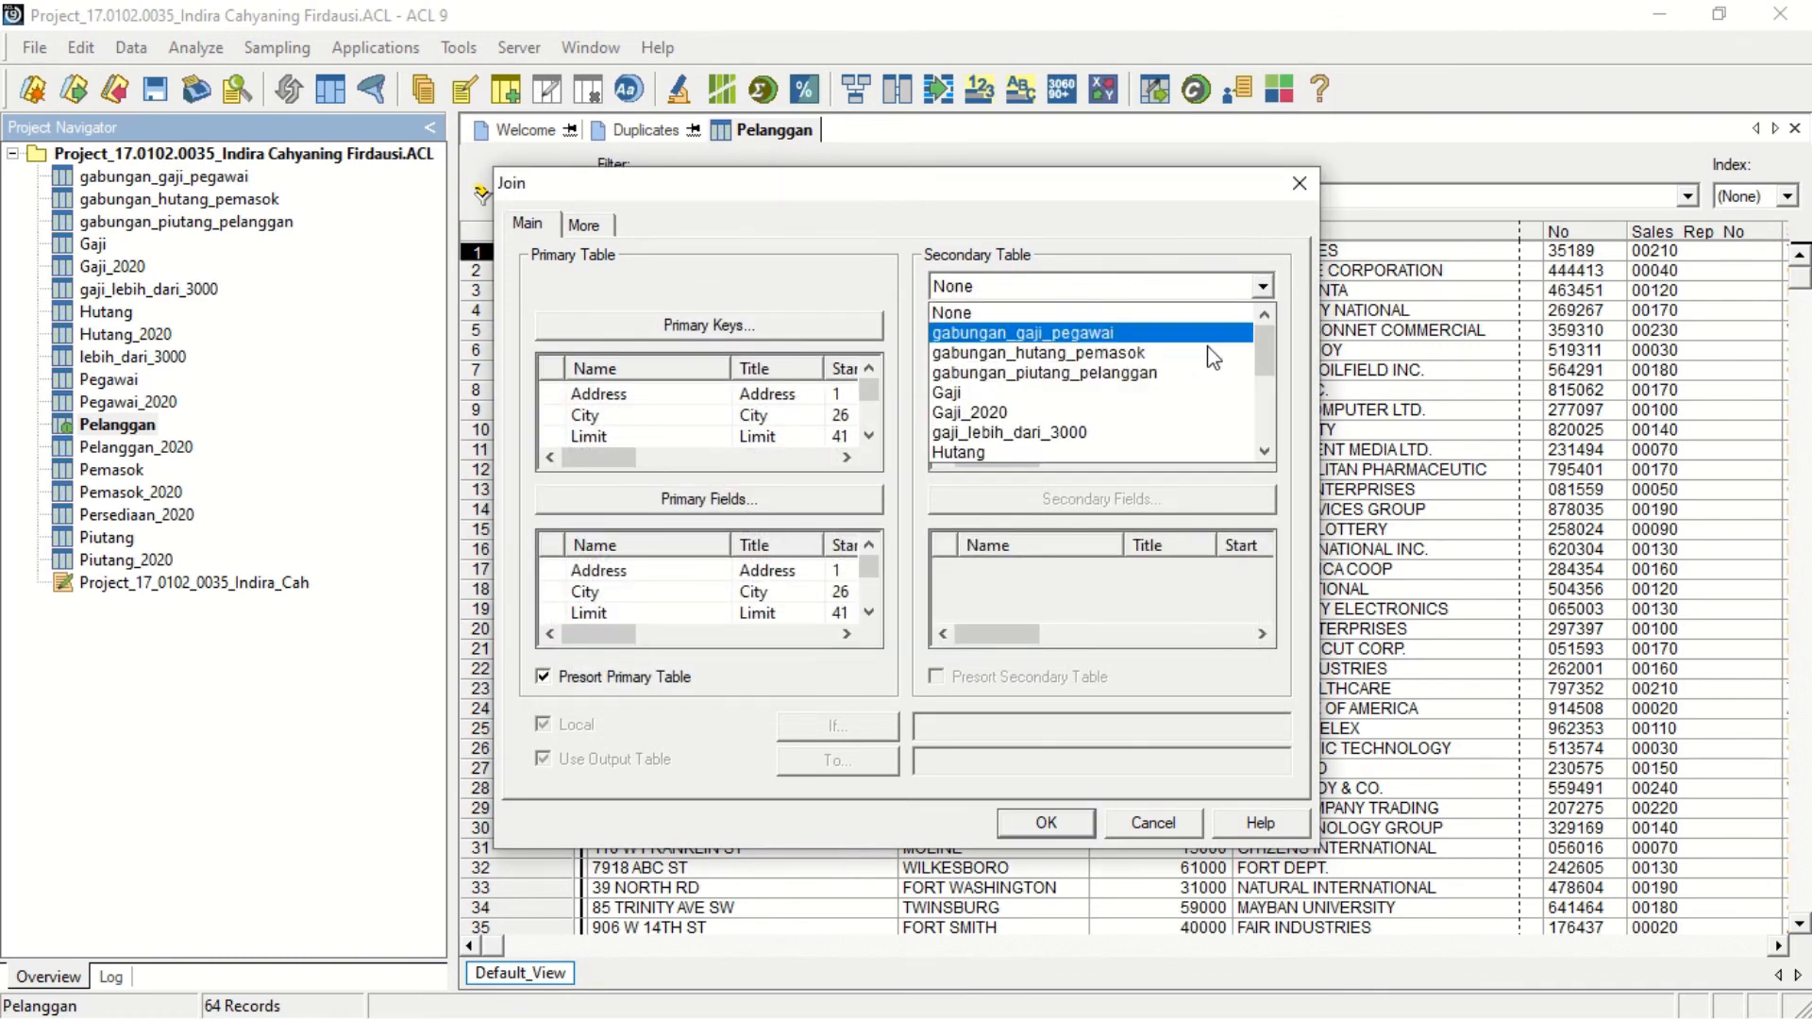
drag(1266, 345, 1269, 387)
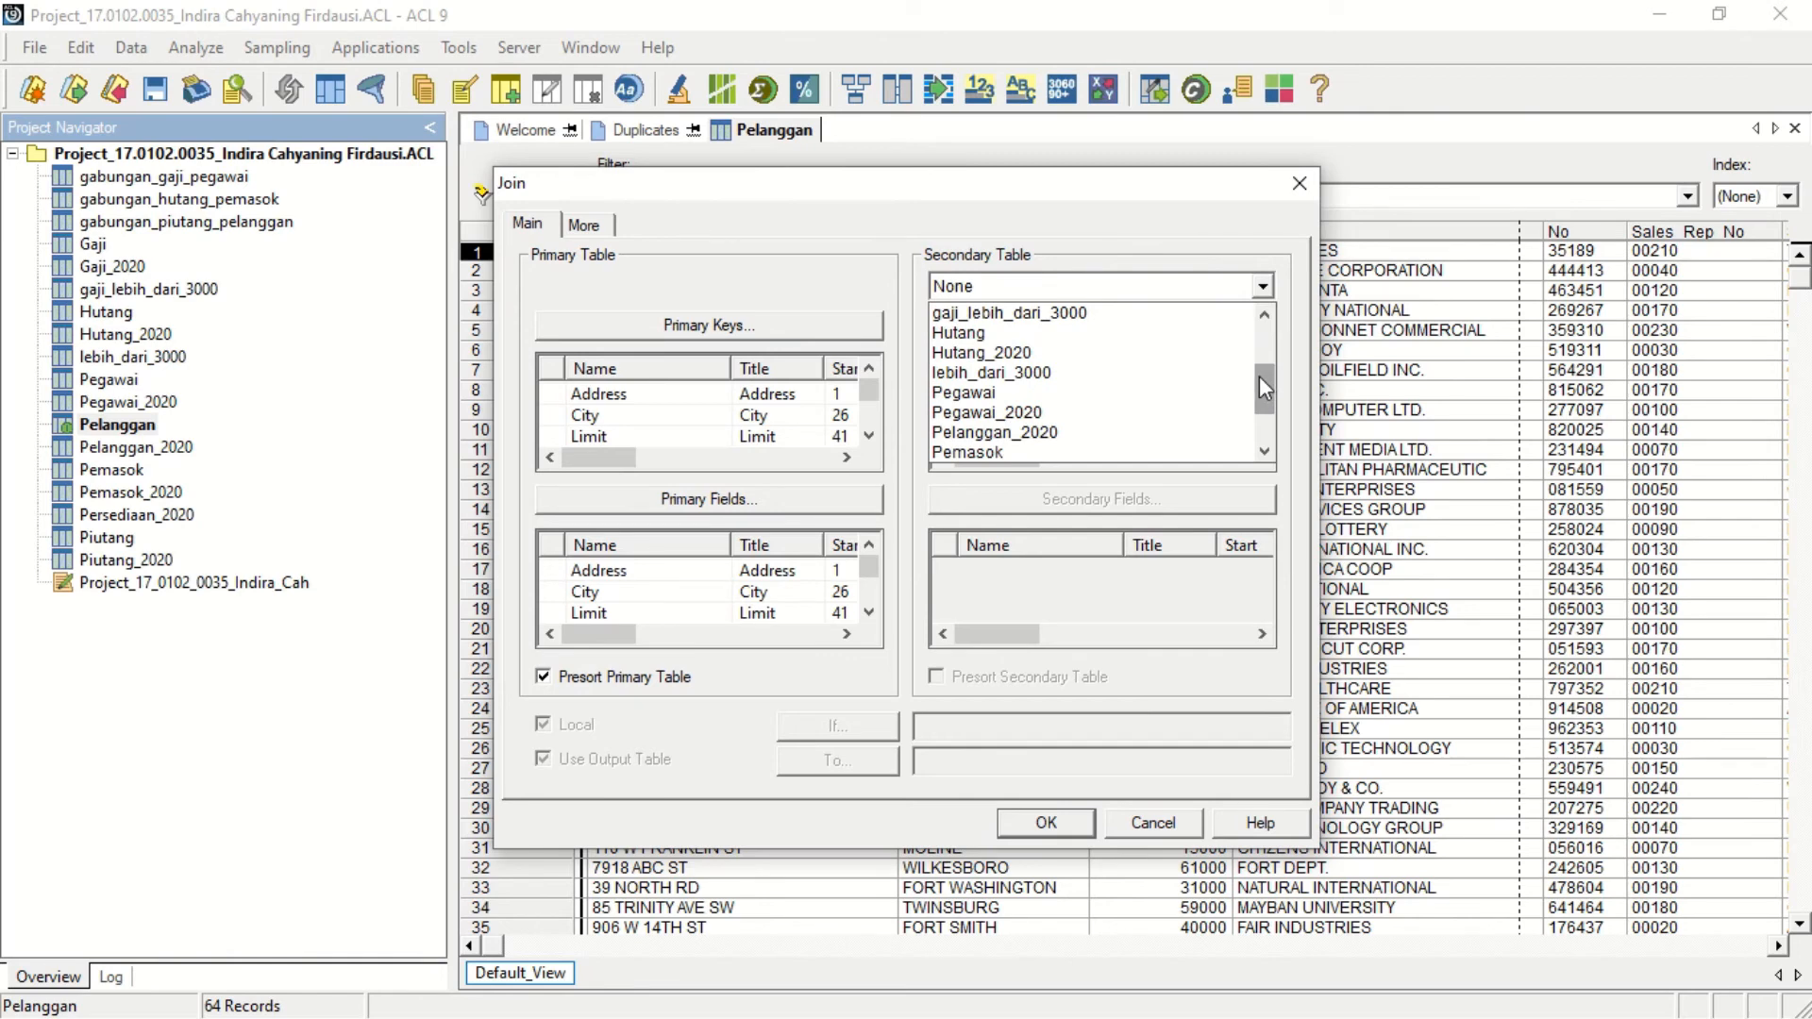
scroll(1259, 377, down, 2)
click(1162, 434)
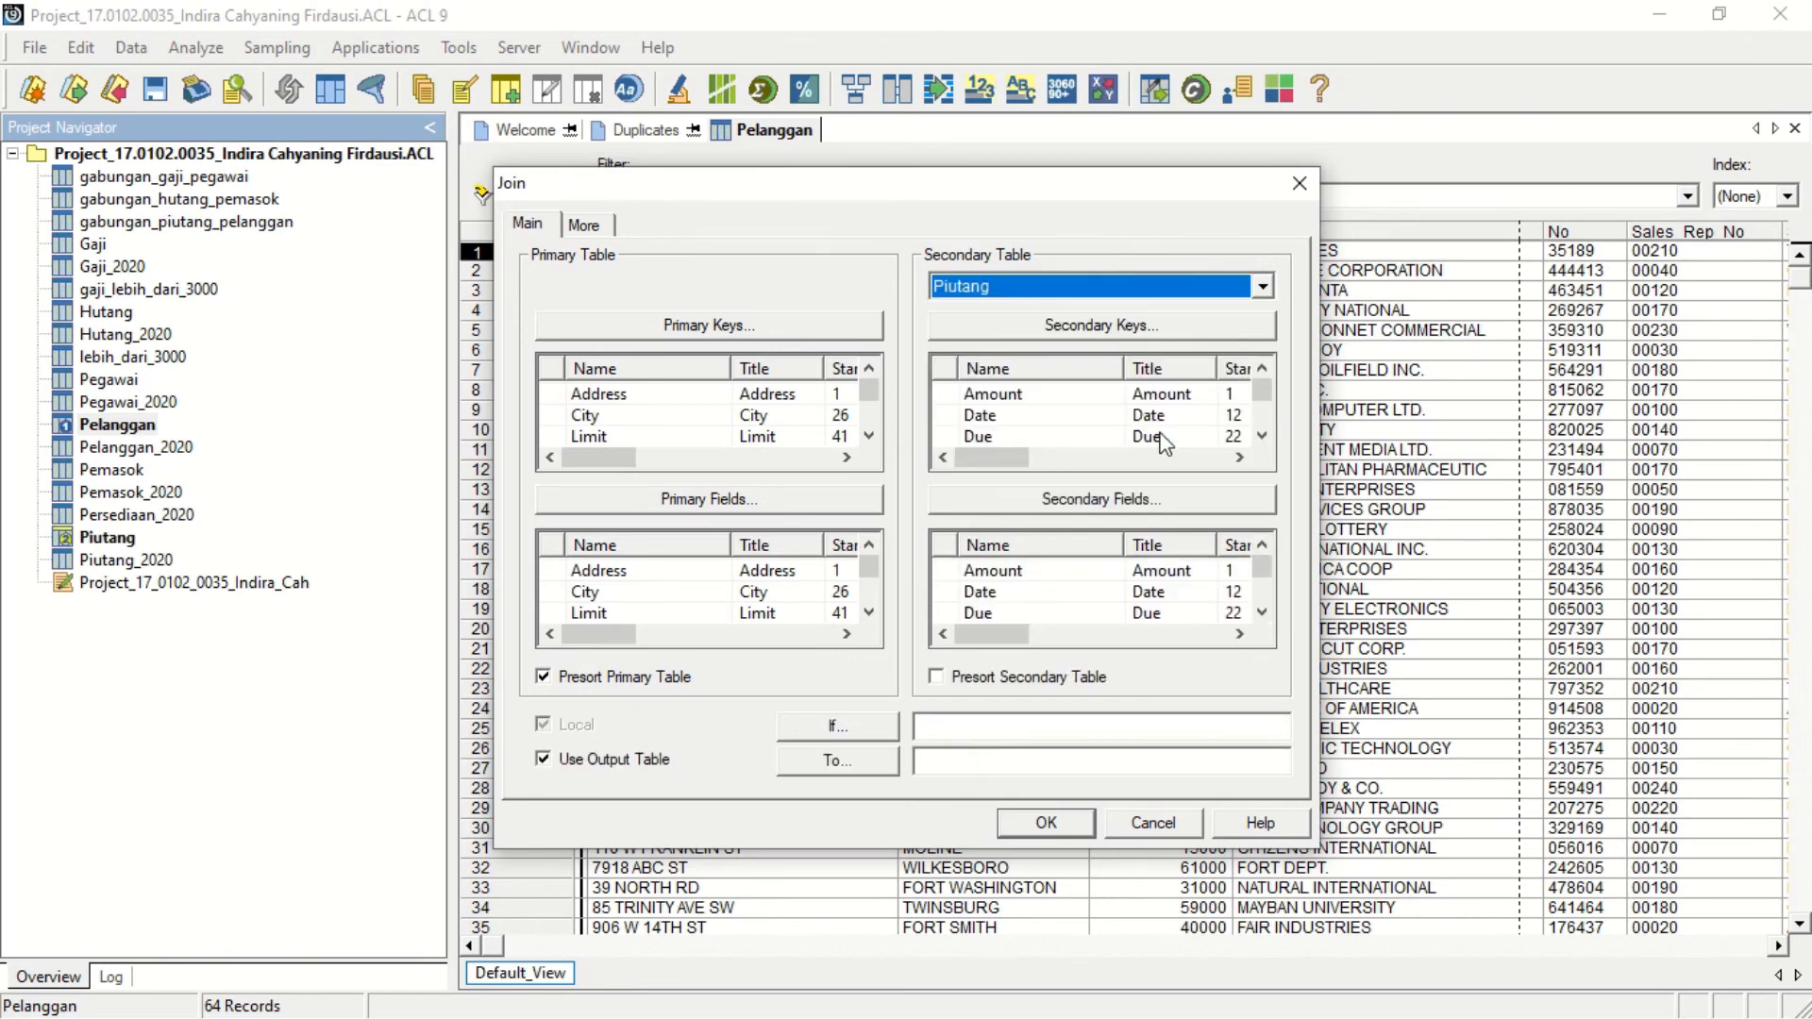
click(1147, 325)
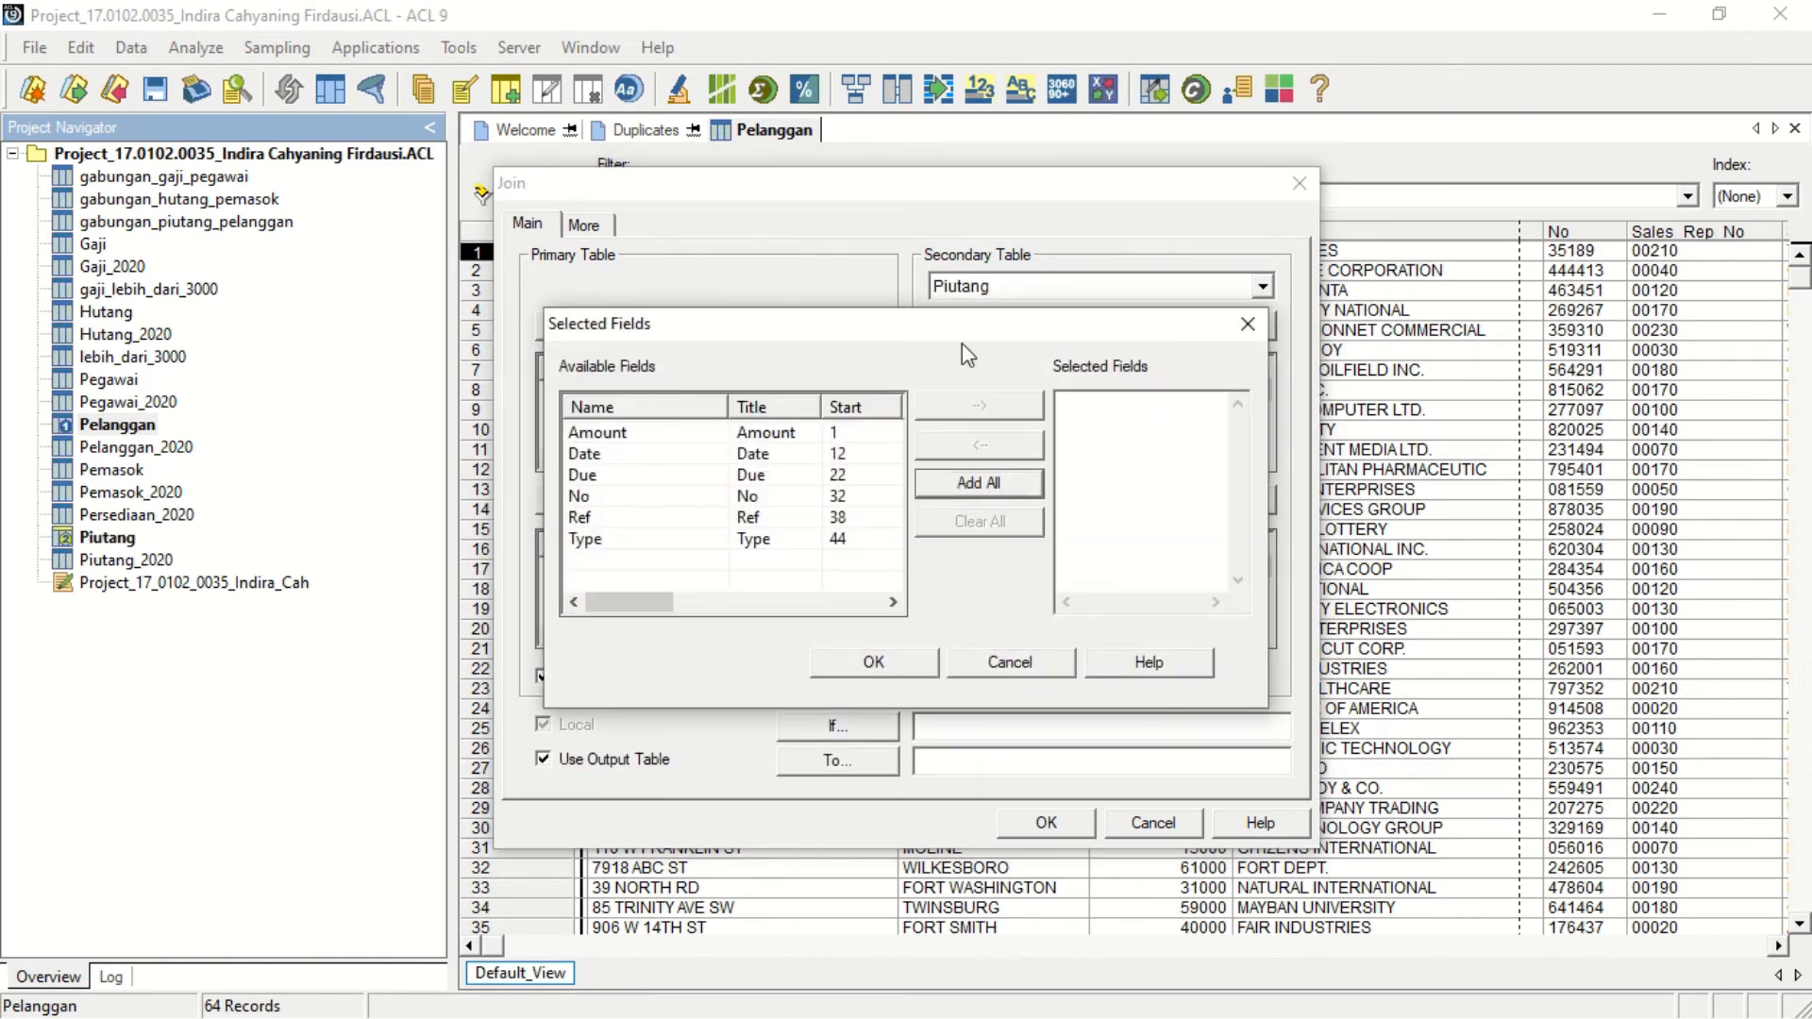
double_click(677, 495)
click(865, 659)
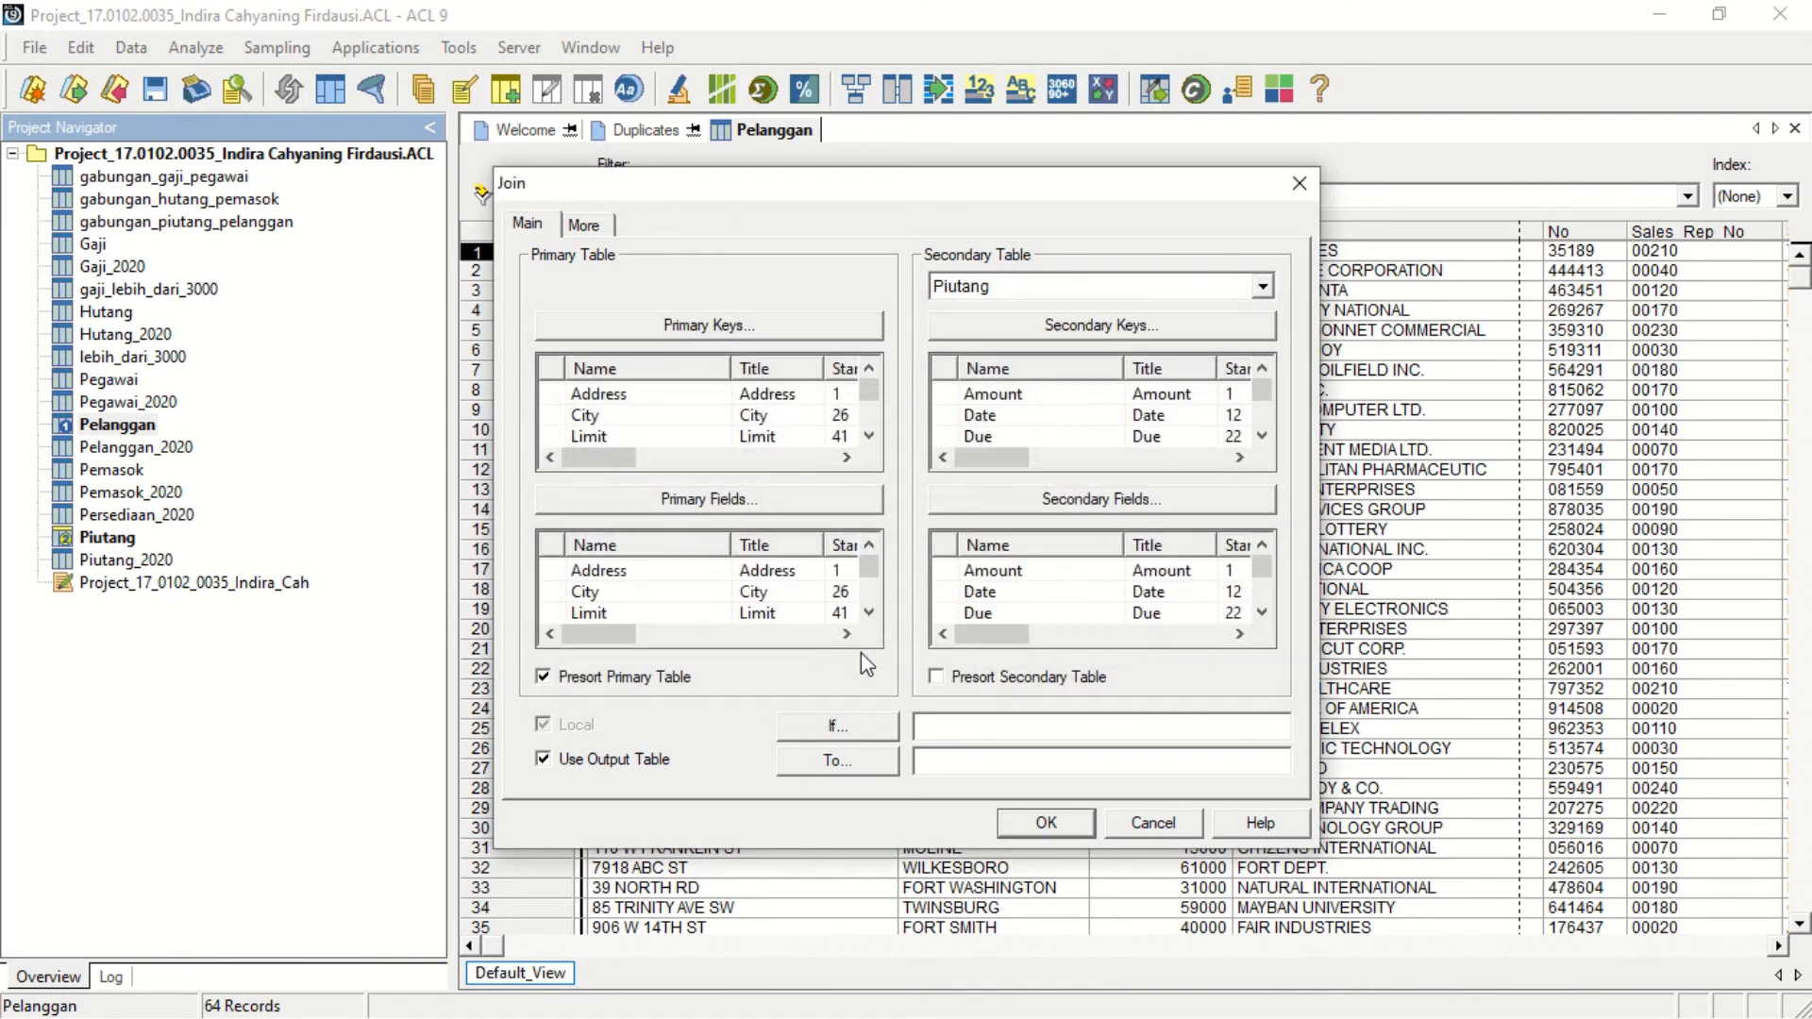
Include all Pelanggan and Piutang fields in the join output and enable presorting of the secondary table.
click(727, 510)
click(946, 489)
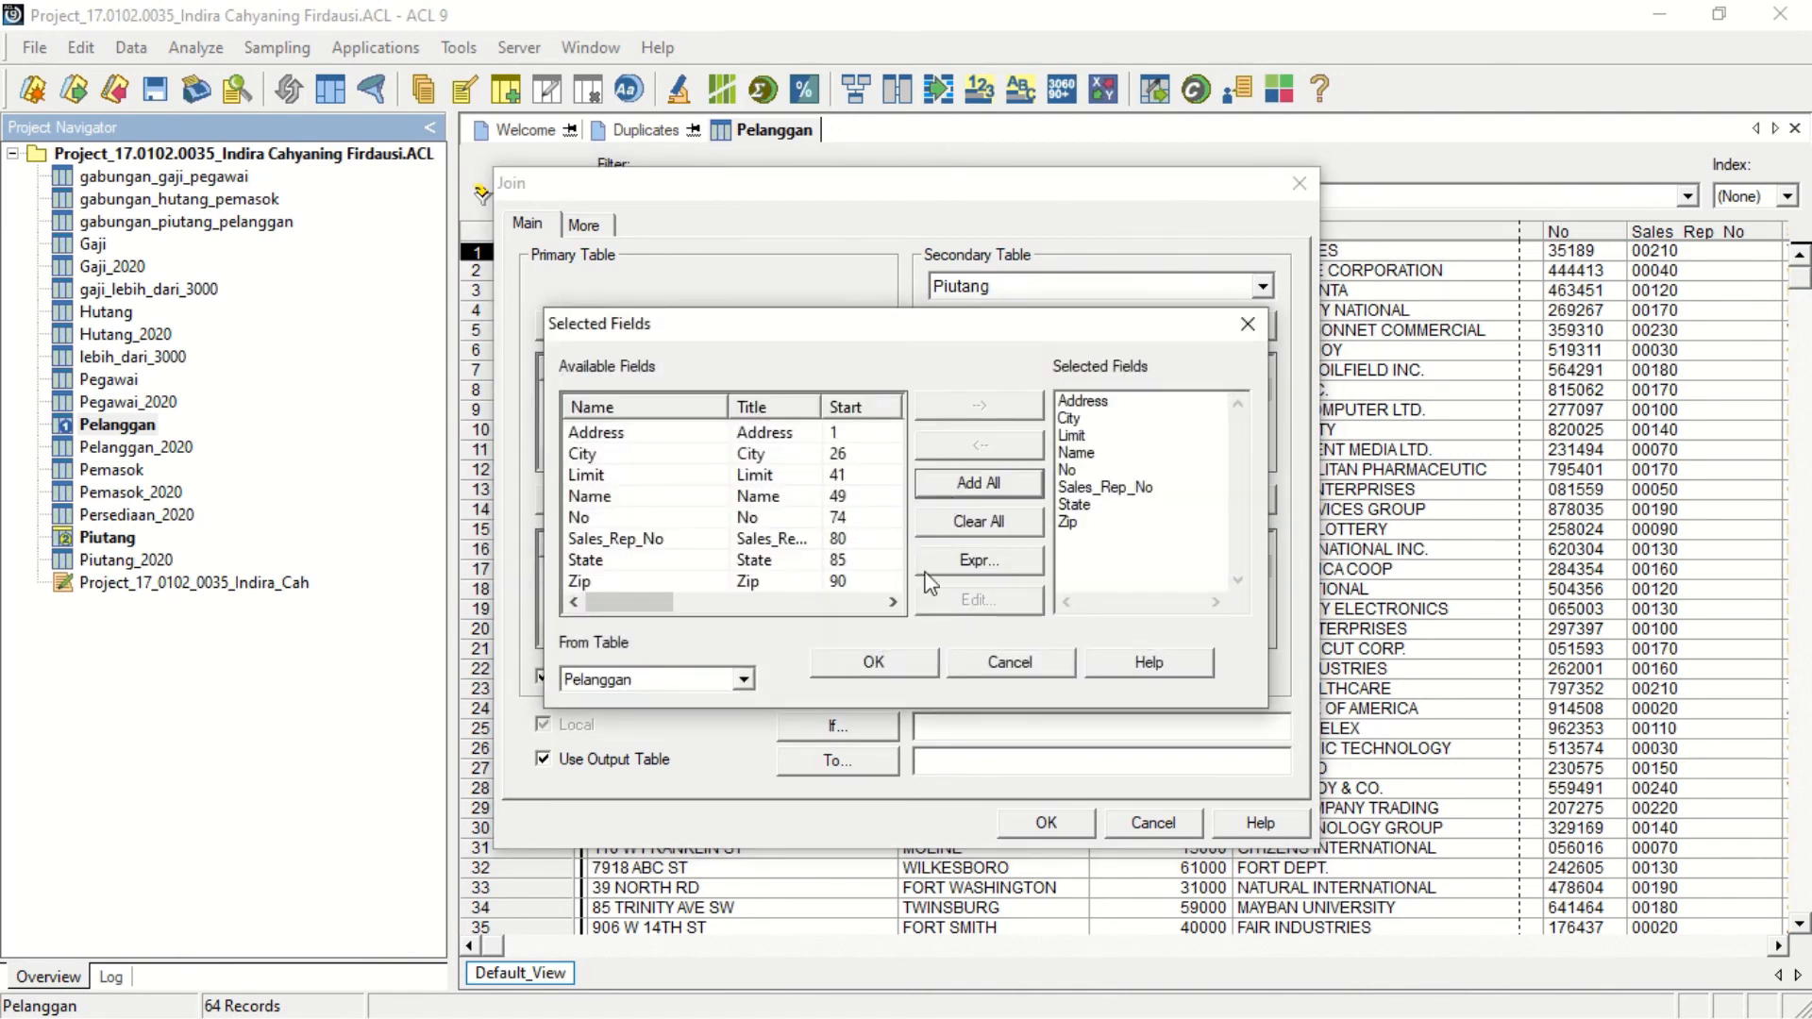
click(920, 663)
click(1097, 498)
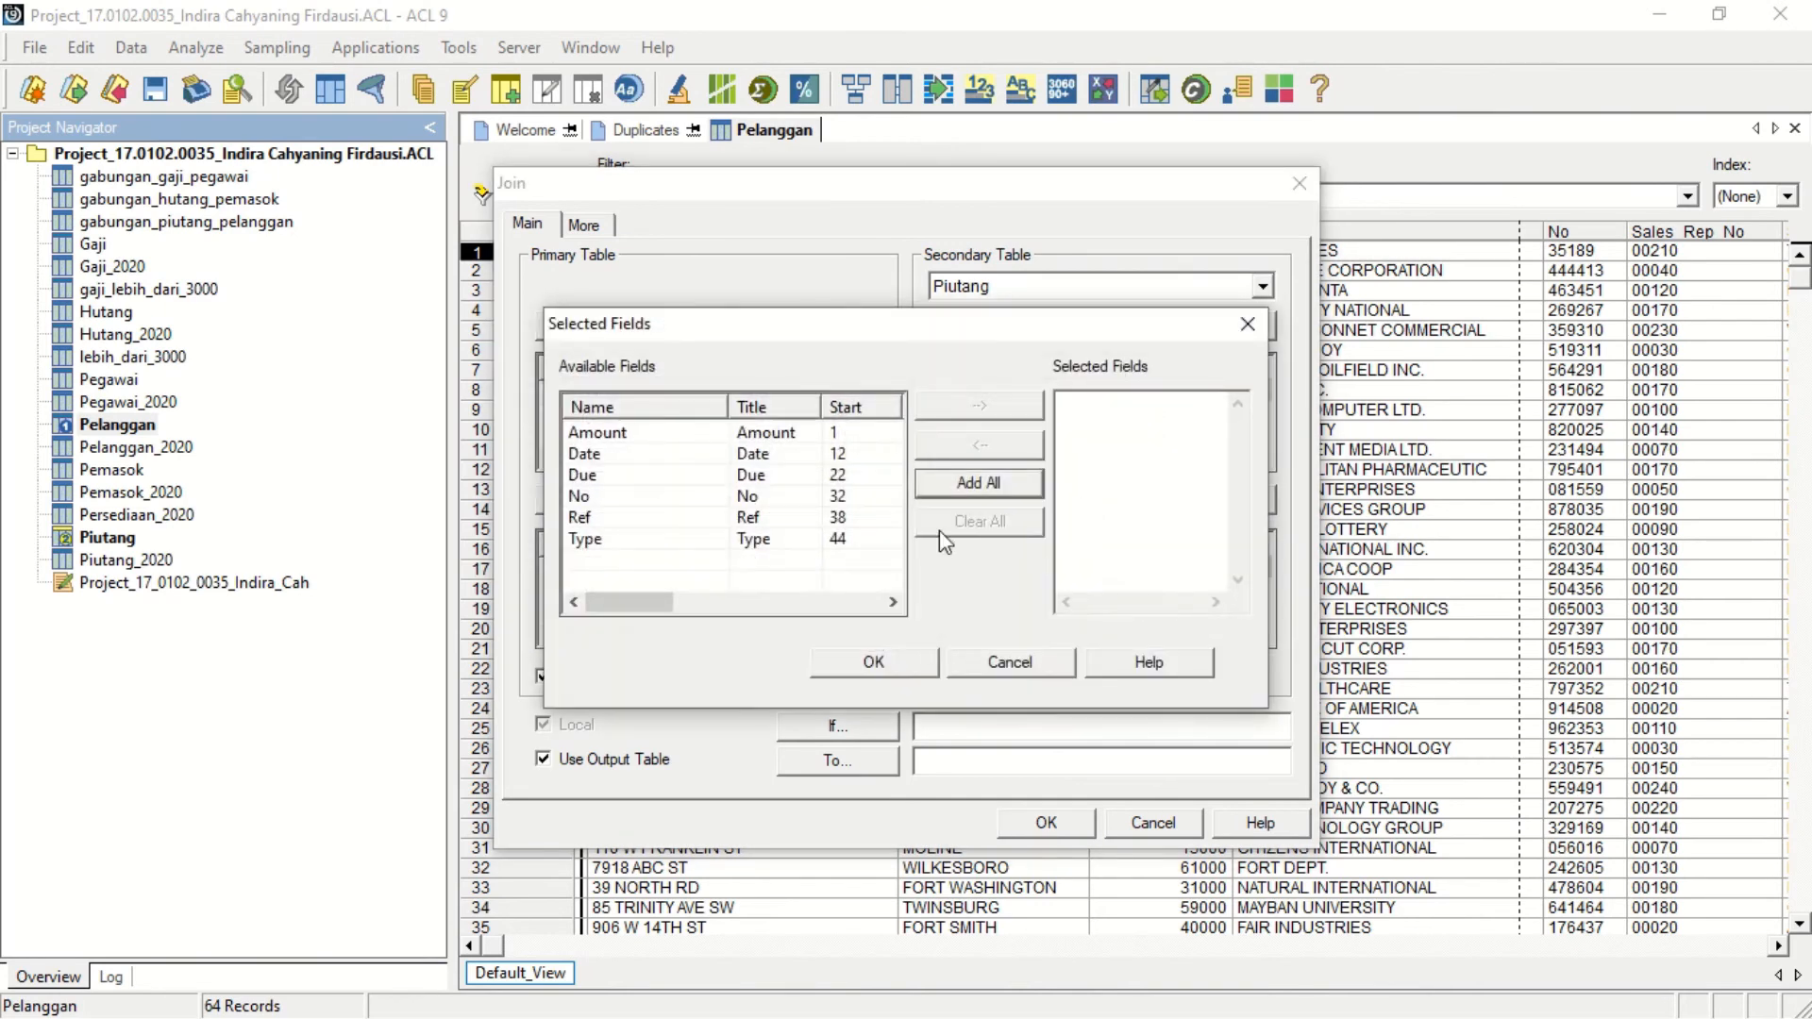
click(977, 479)
click(906, 662)
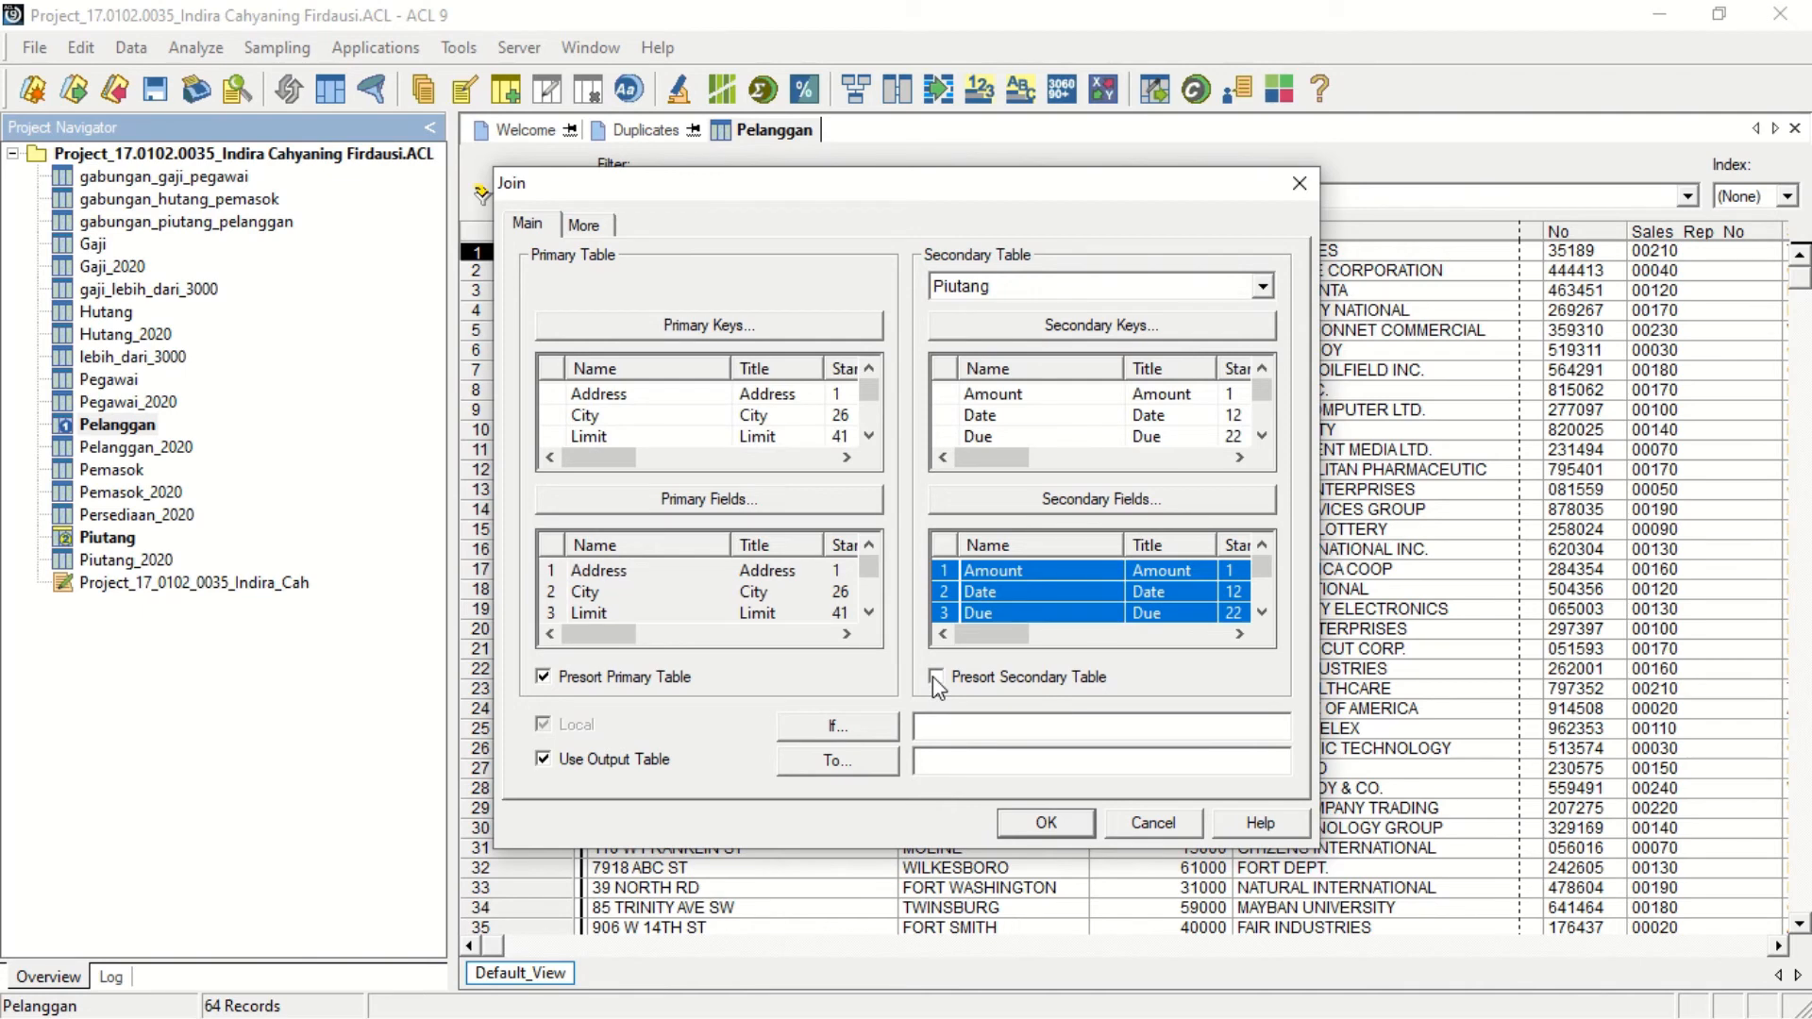
click(935, 676)
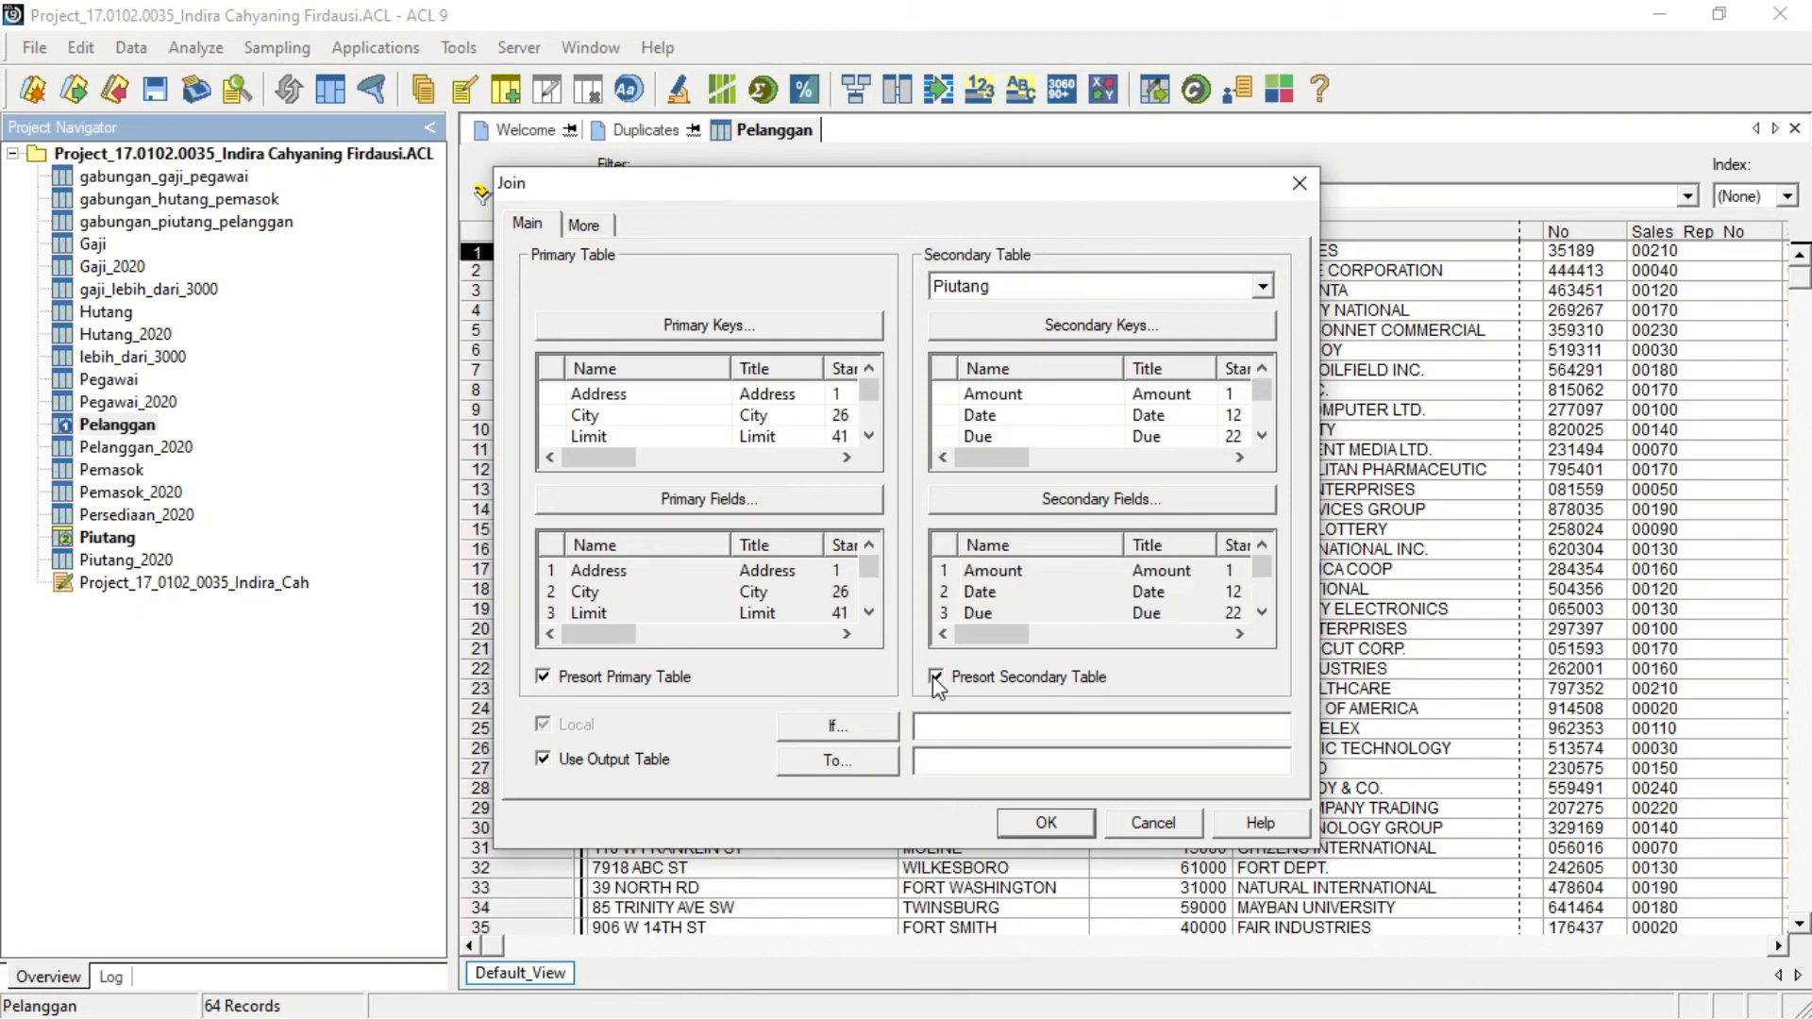
Name the join output "gabungan piutang pelanggan 2" and run the join, overwriting the existing file.
click(961, 756)
text(gabungan piutang pelangga)
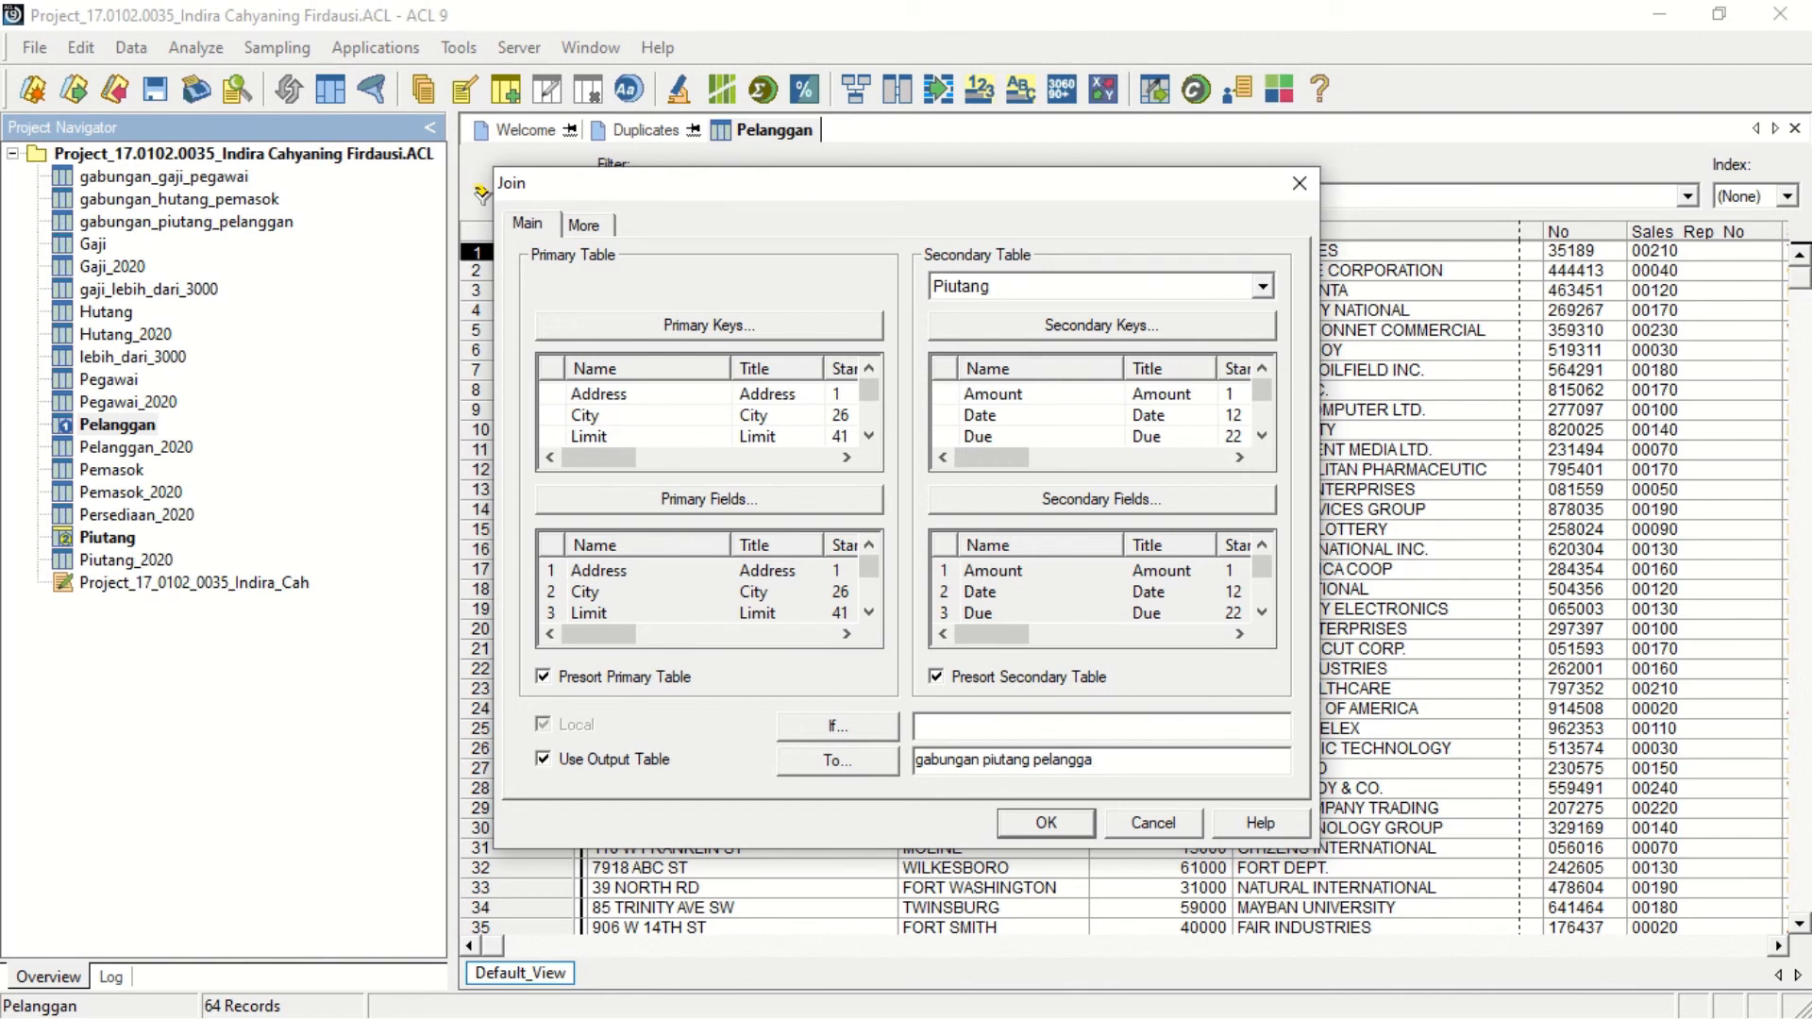
text(n 2)
click(1045, 822)
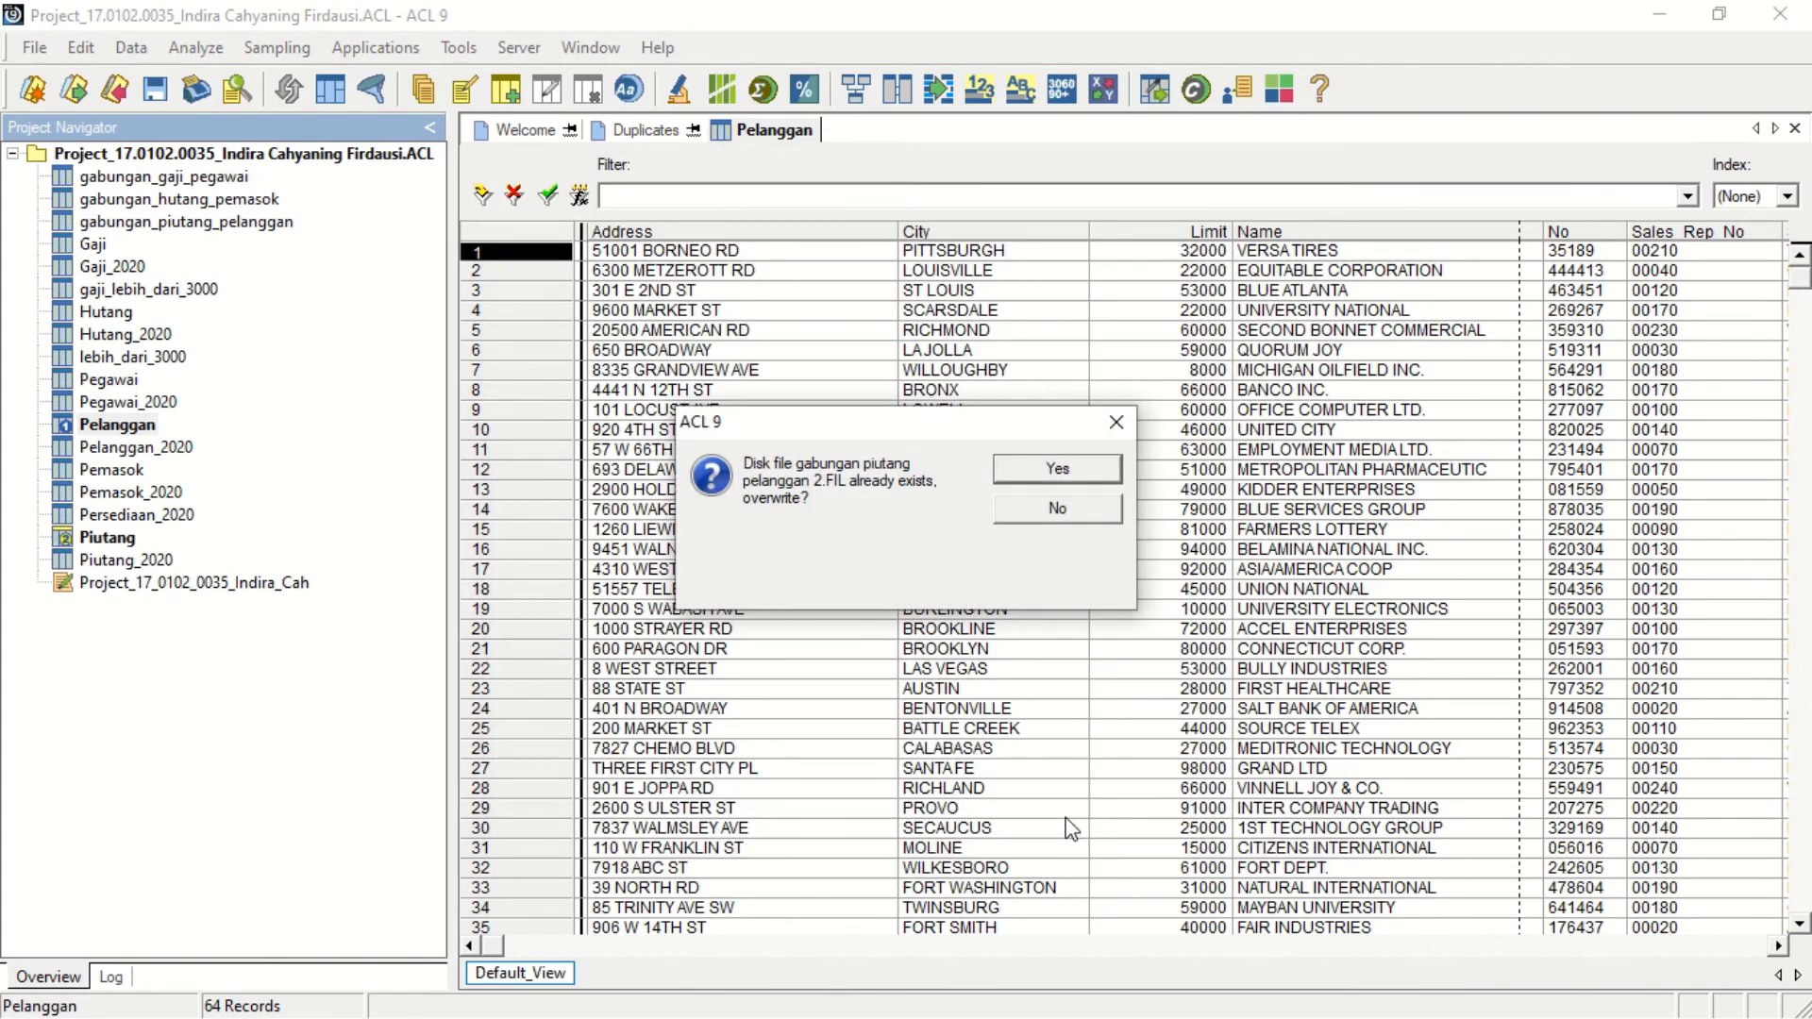
click(1057, 469)
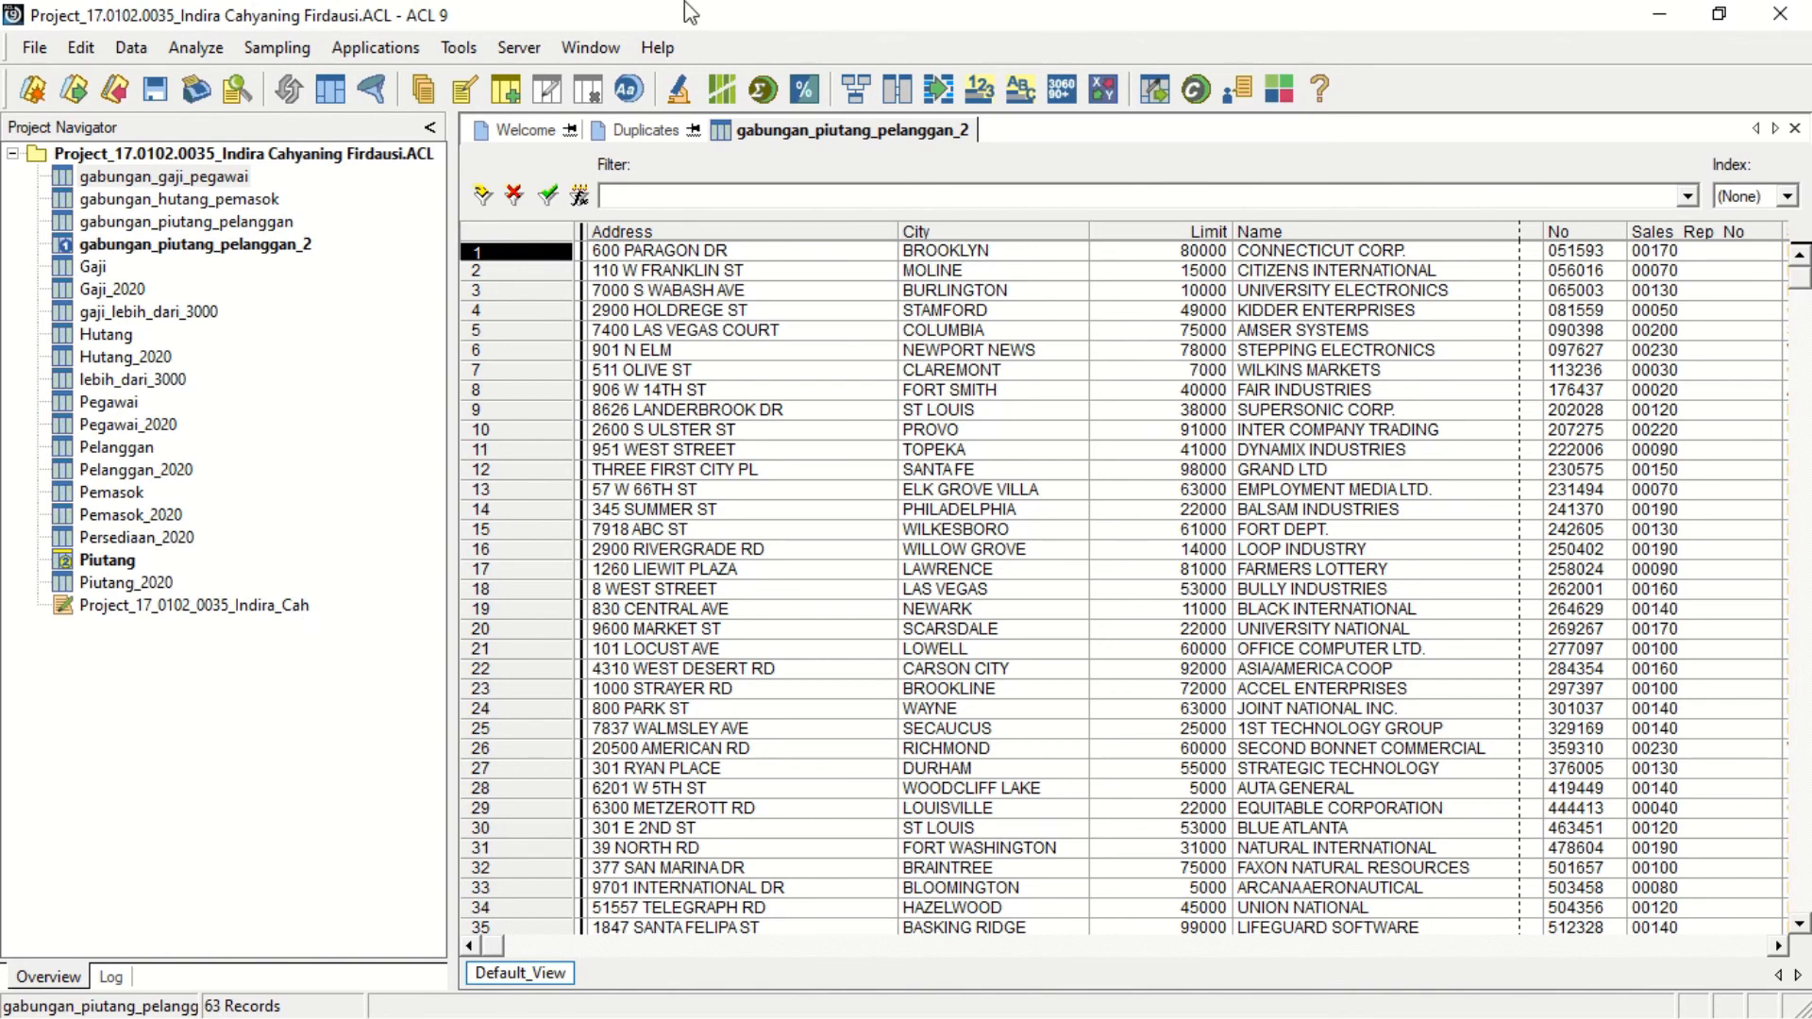
mouse_move(685, 2)
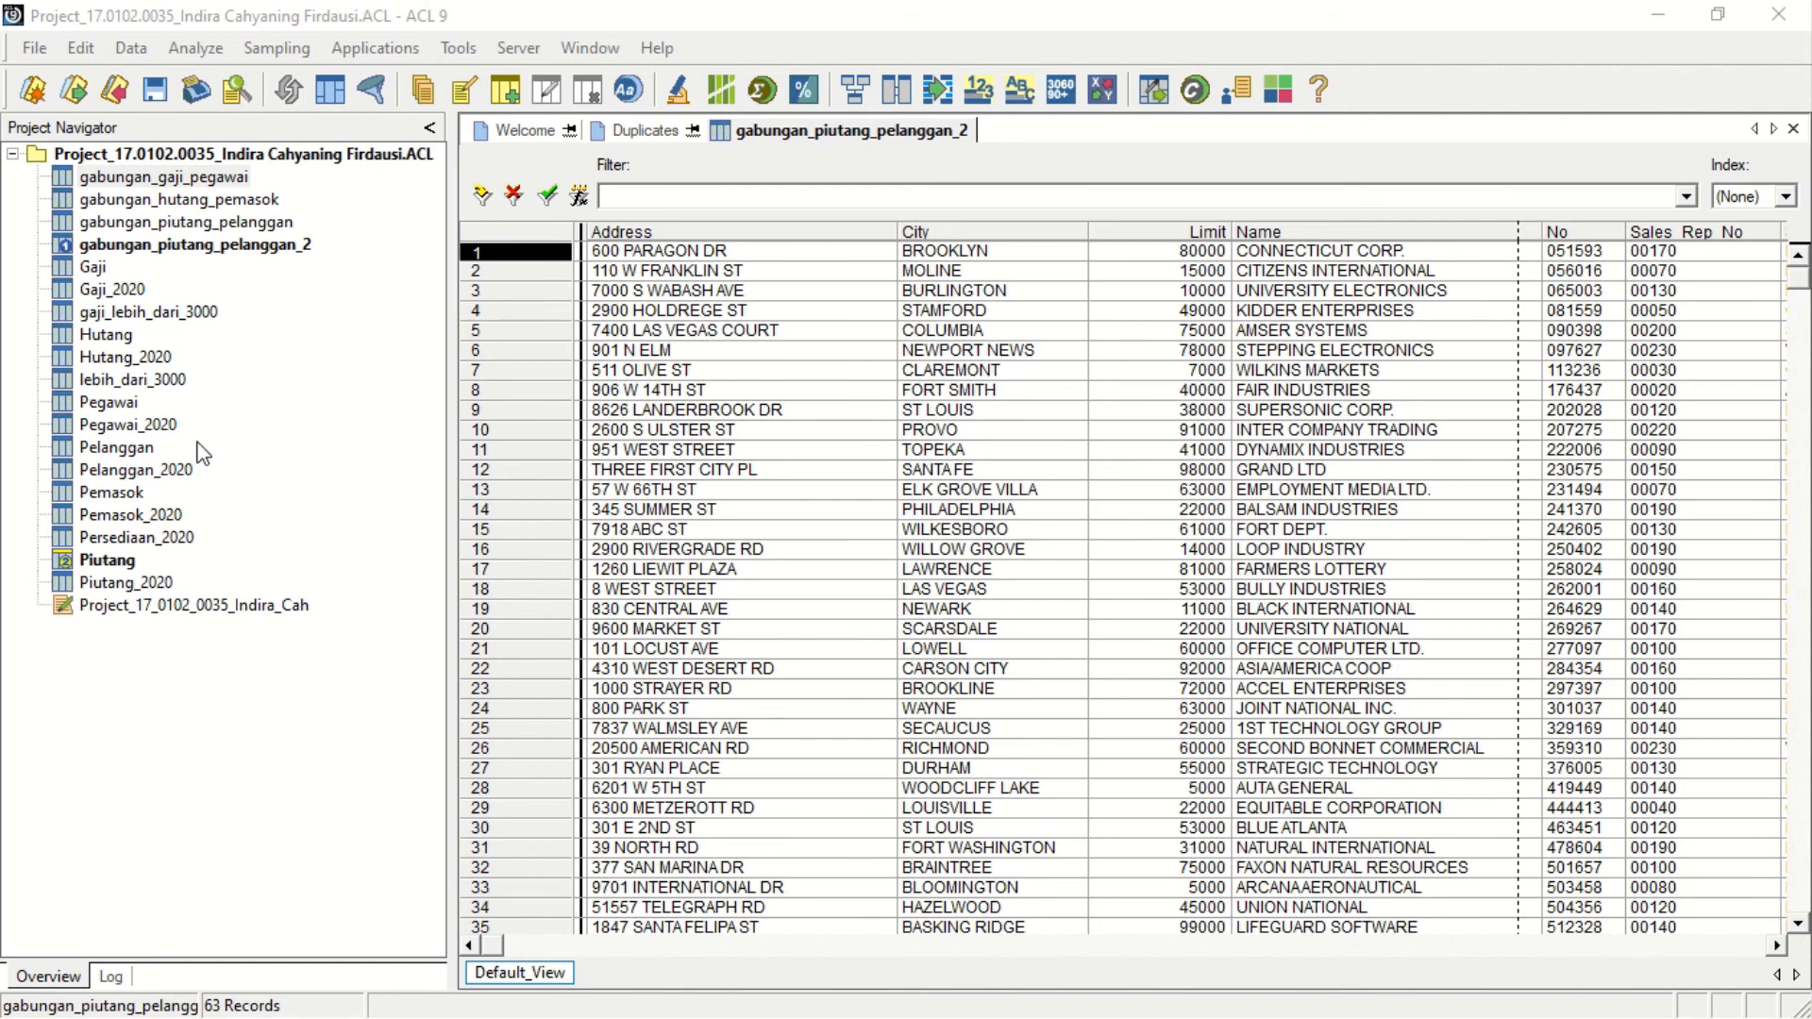
Export the view of the gabungan_piutang_pelanggan table as text to a file named with the student ID number, overwriting the existing file.
double_click(212, 223)
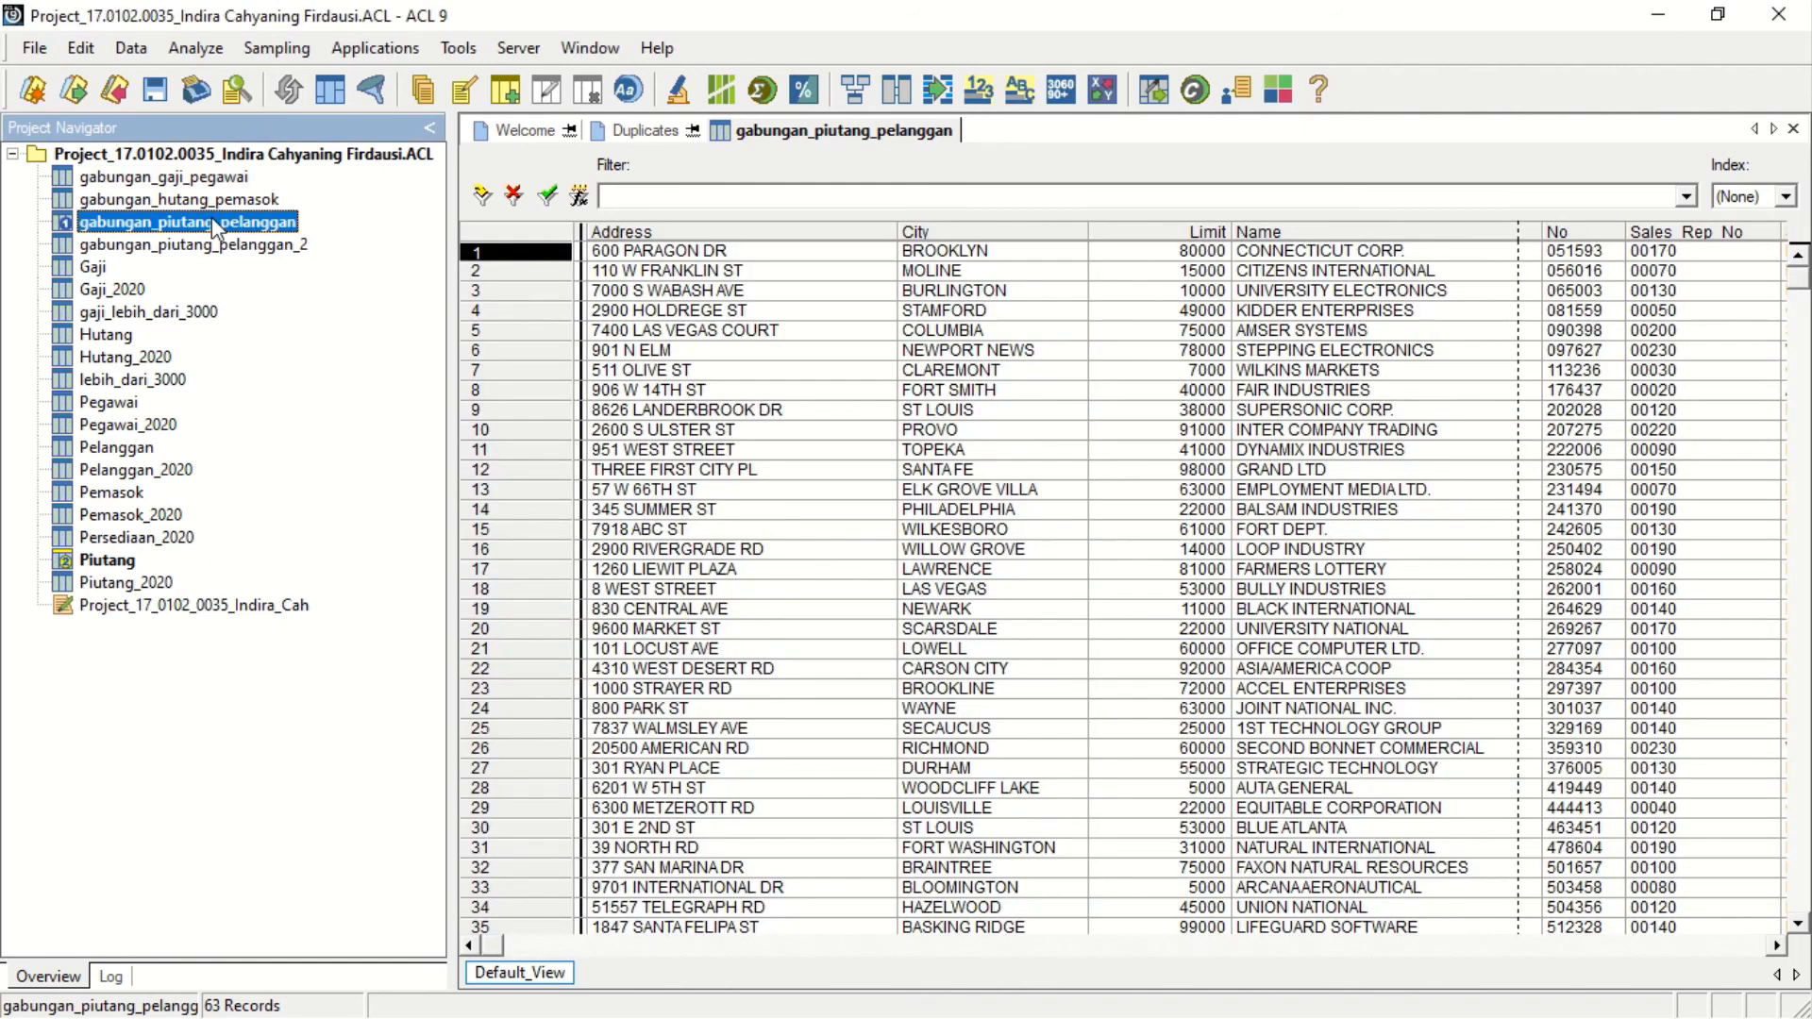
click(132, 48)
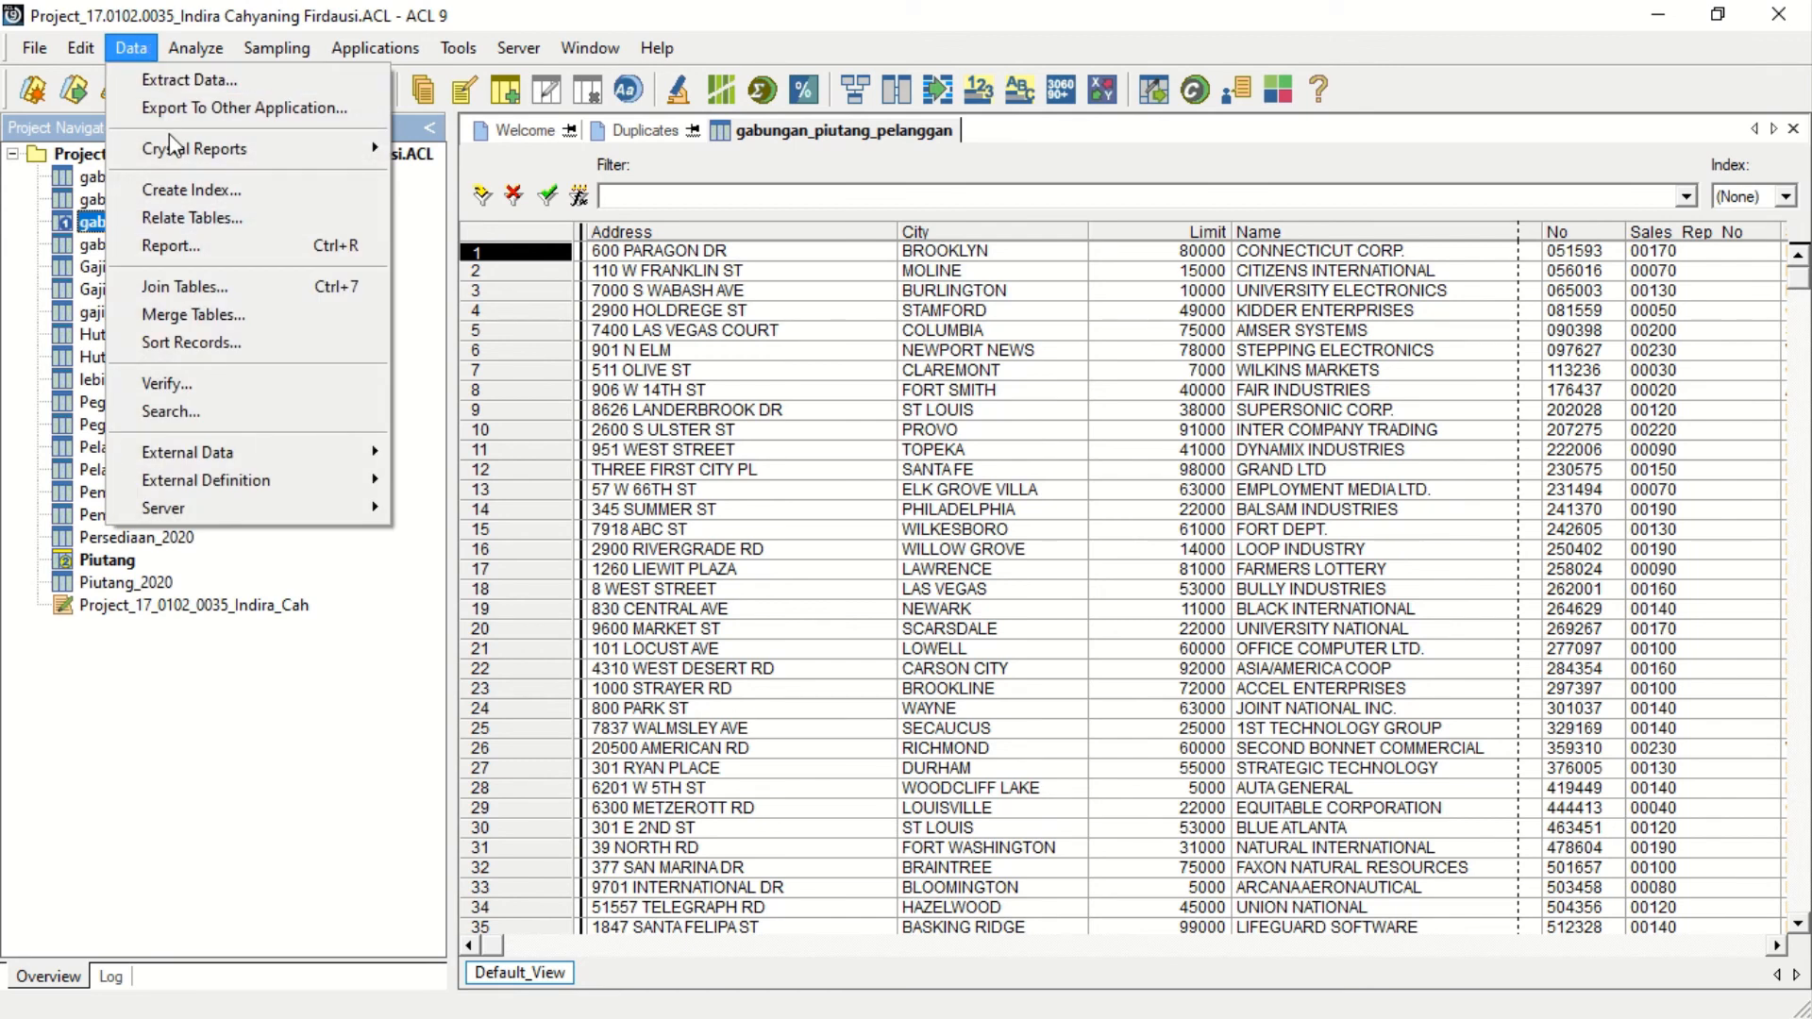
mouse_move(168, 134)
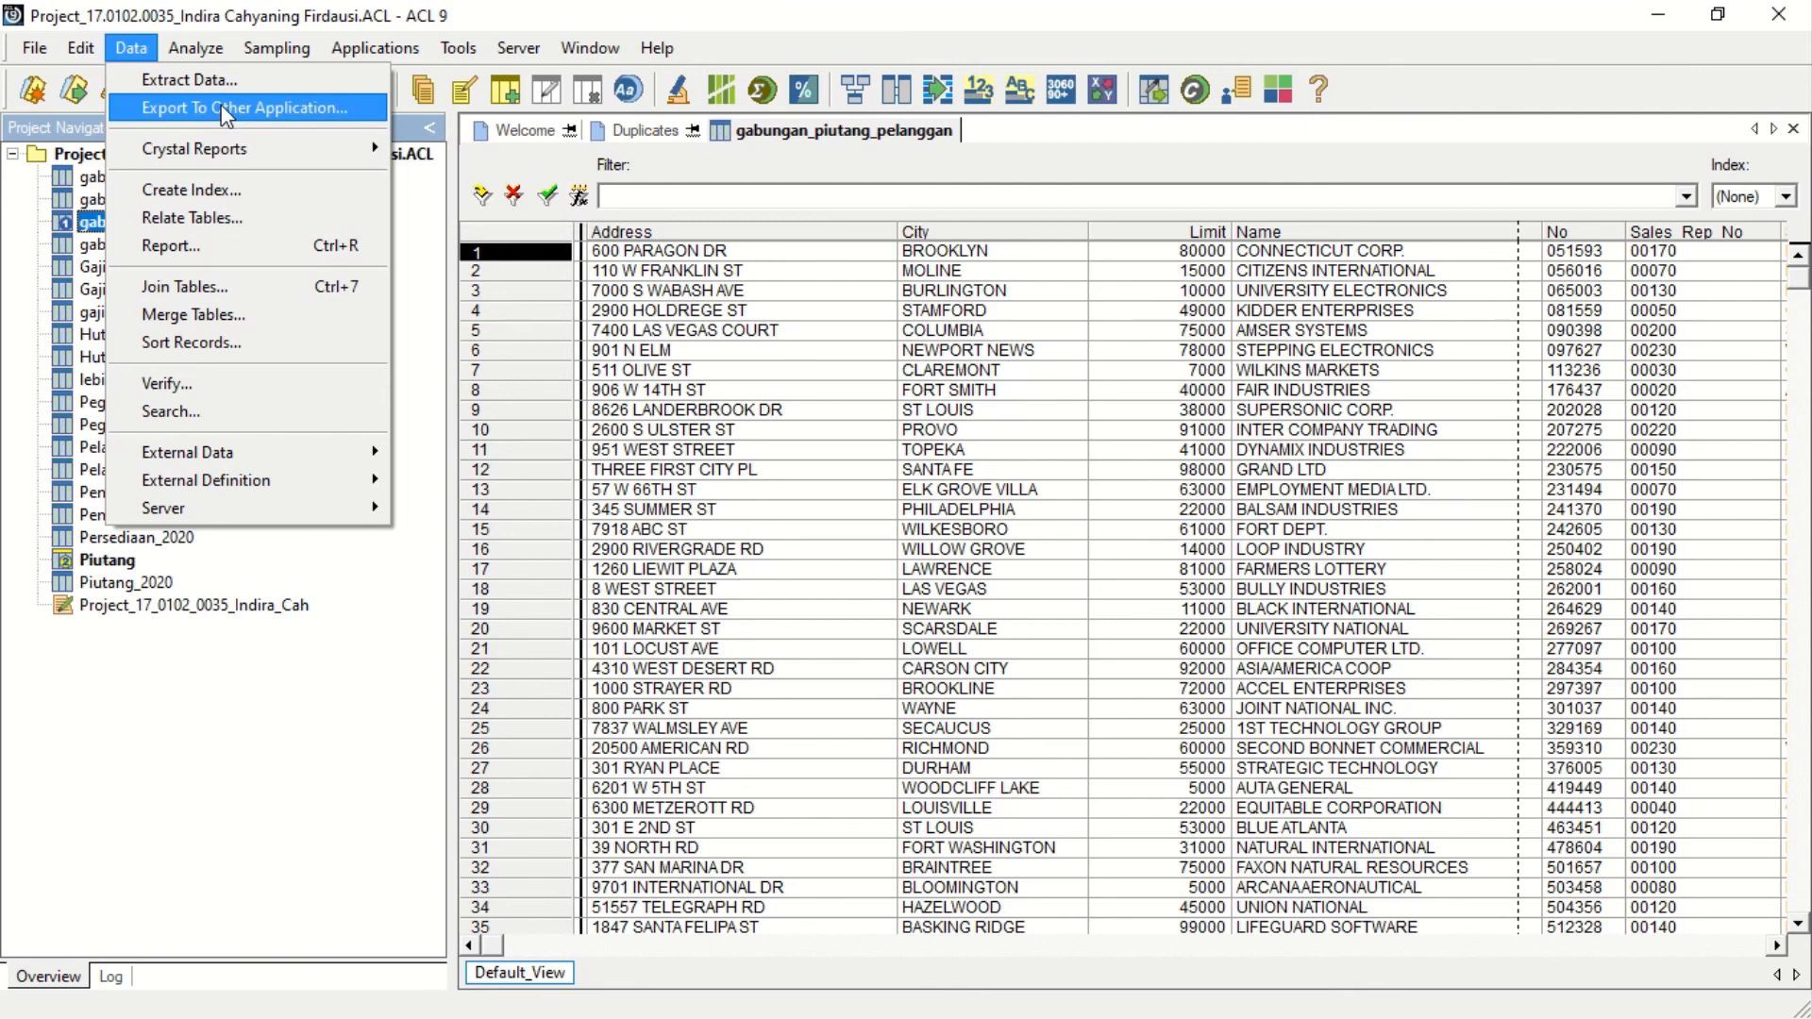
click(224, 110)
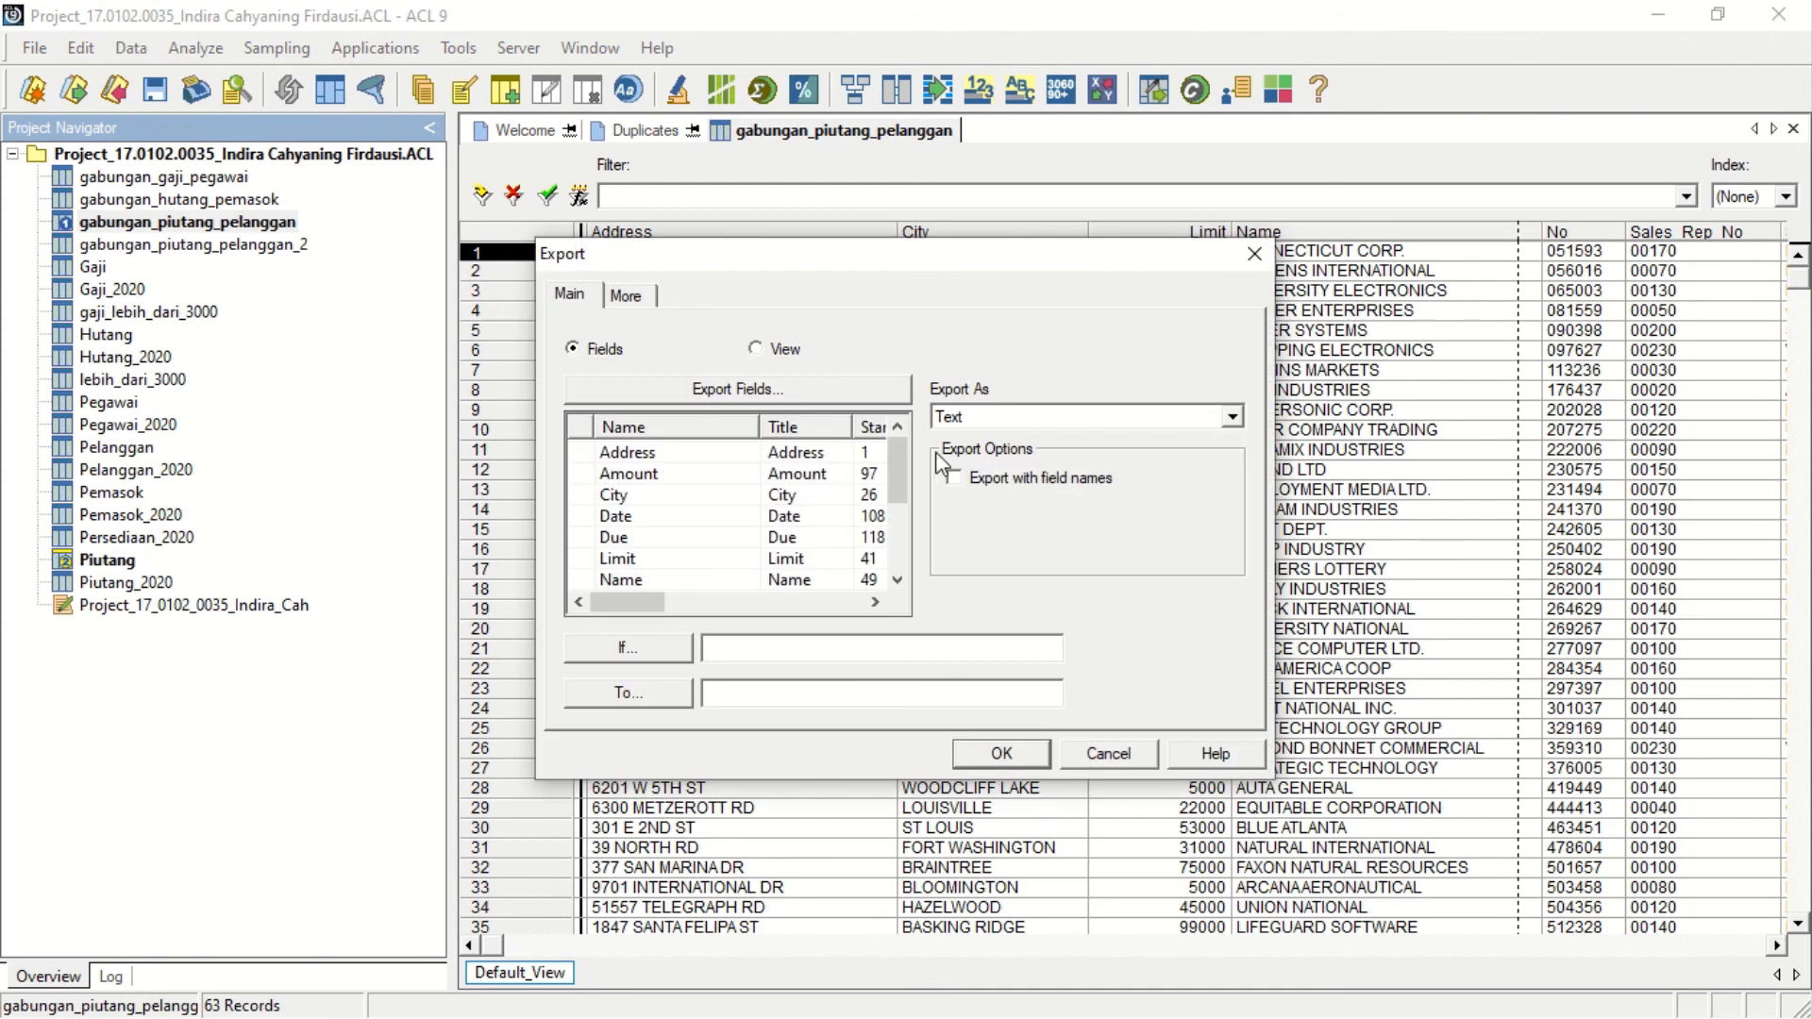
click(756, 349)
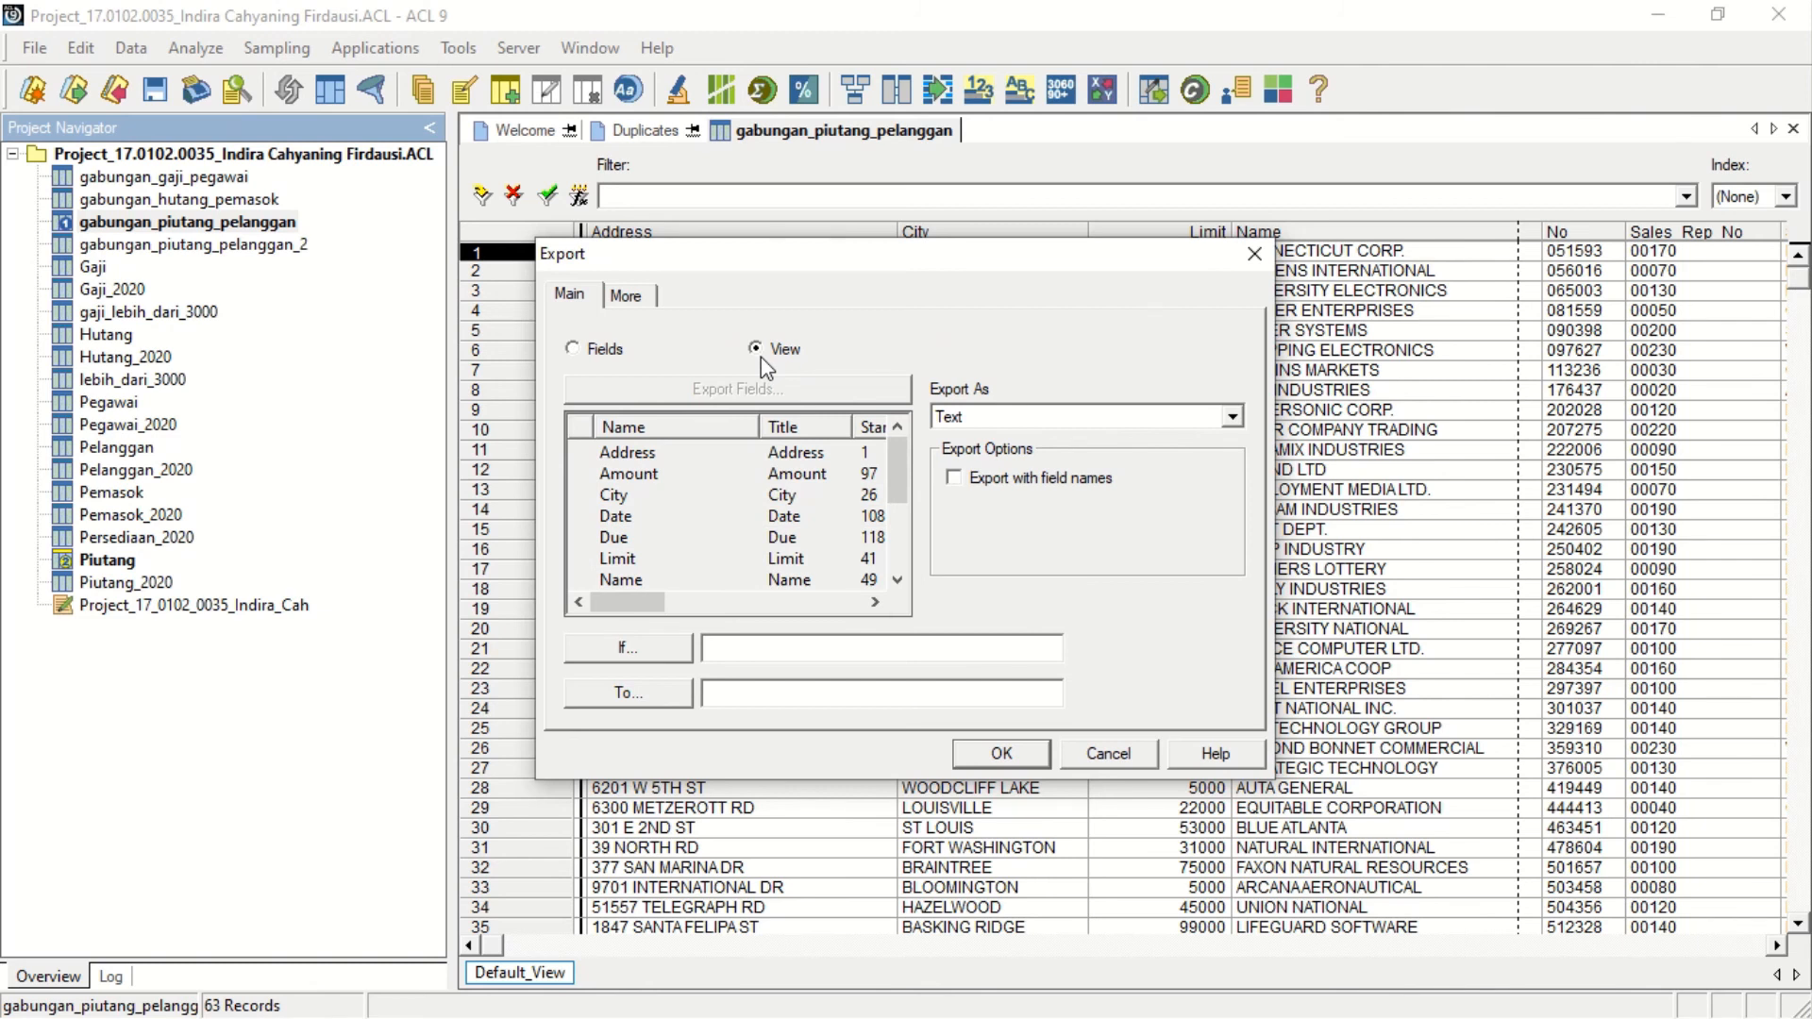
click(777, 692)
text(17.0102.0035)
click(1011, 755)
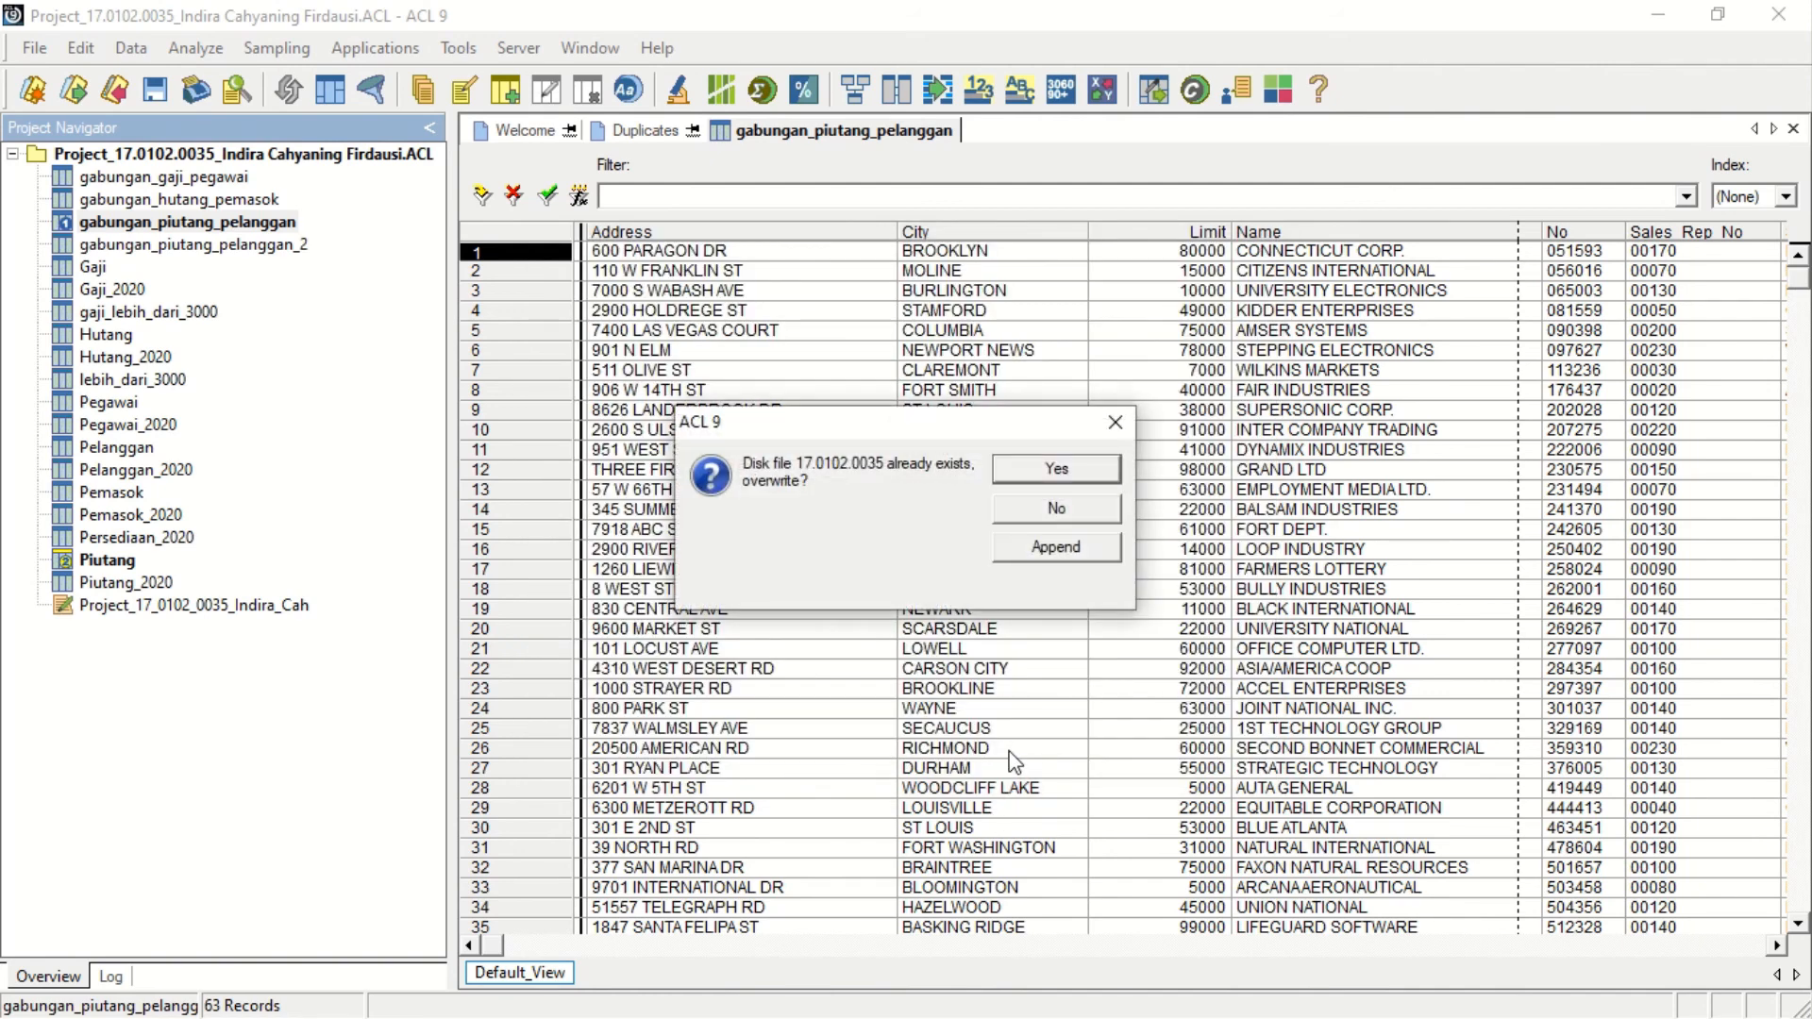
click(1026, 477)
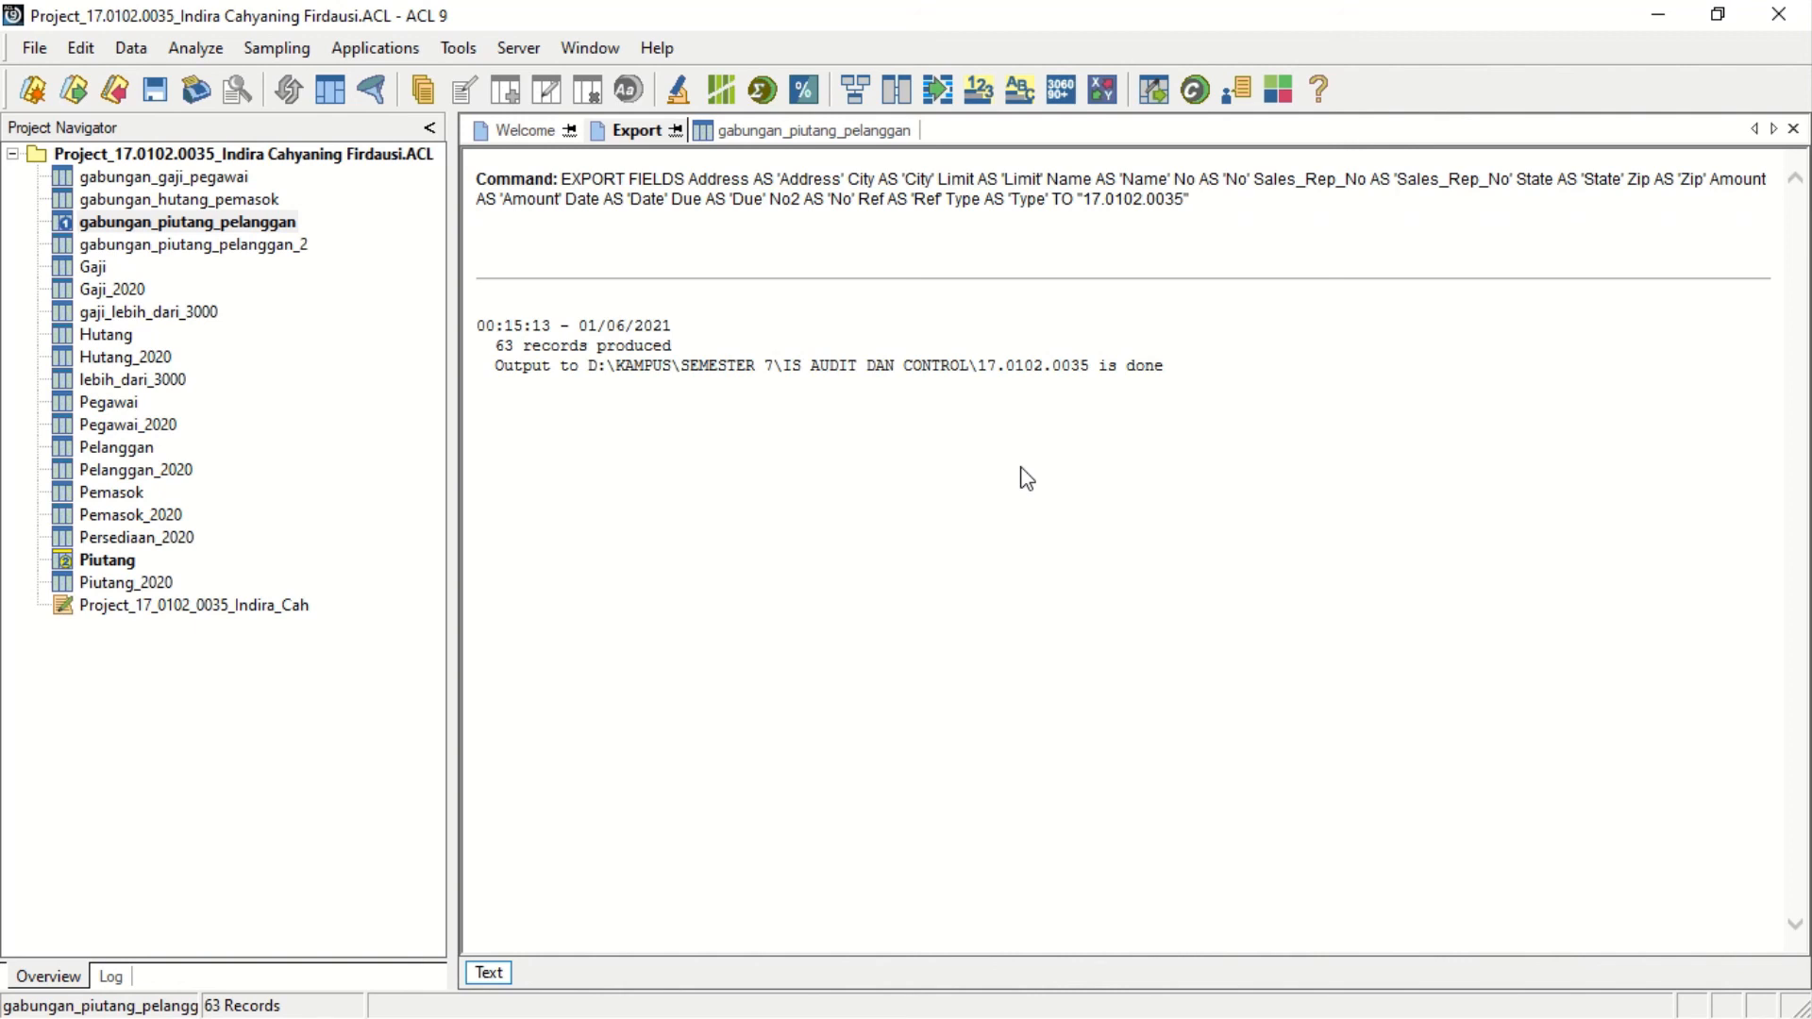
Reopen the gabungan_piutang_pelanggan table and begin a view filter expression with Due greater than.
double_click(255, 223)
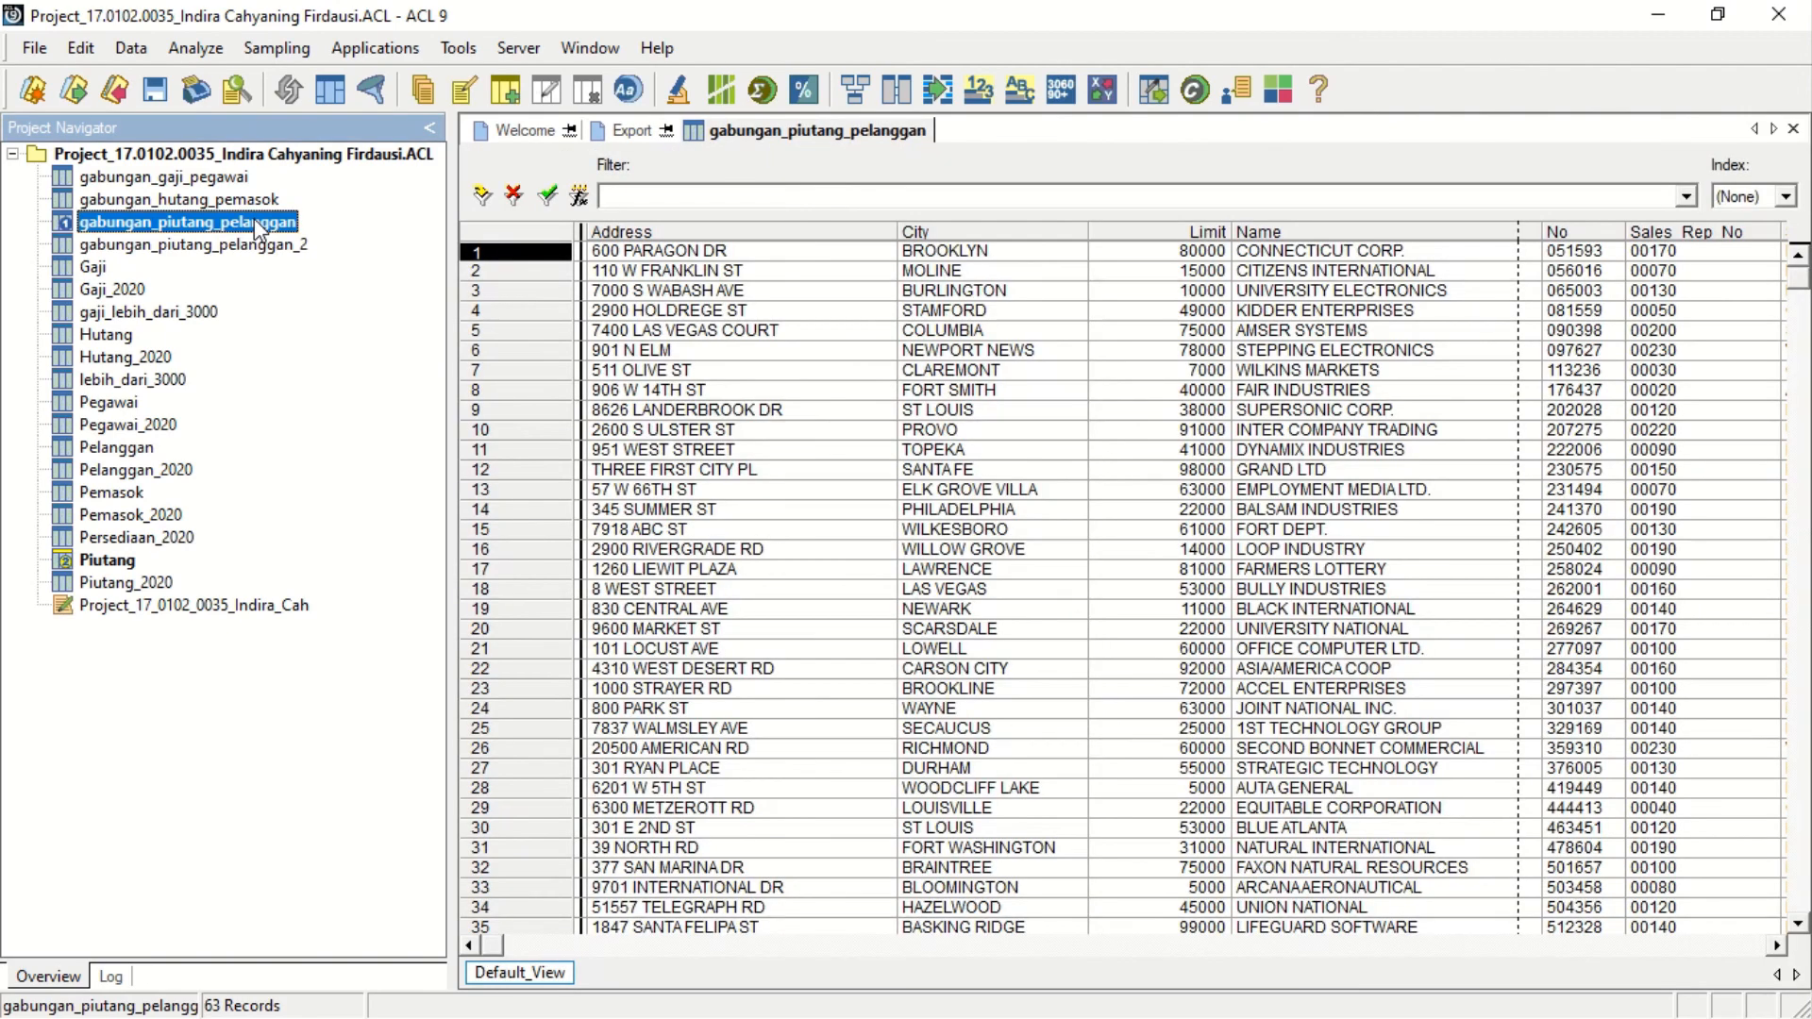
click(579, 200)
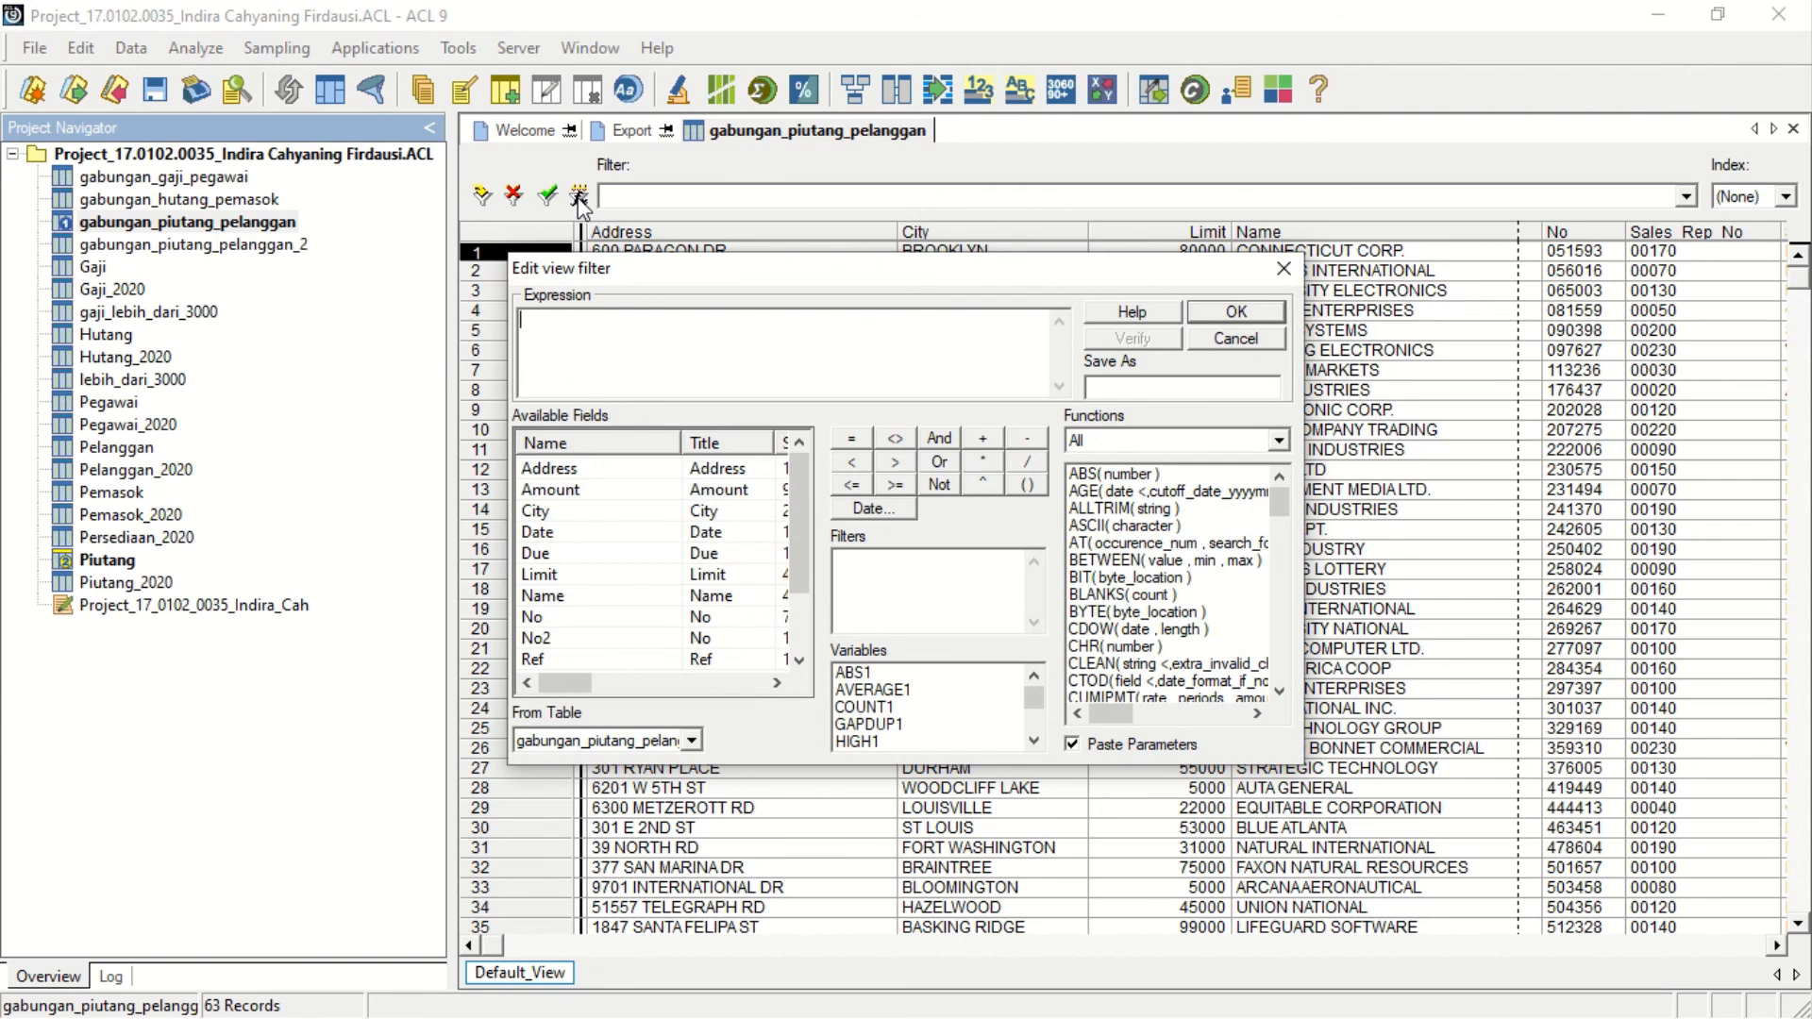
double_click(635, 557)
click(897, 462)
Insert 06 June 2000 as the comparison date in the Due filter expression.
click(903, 506)
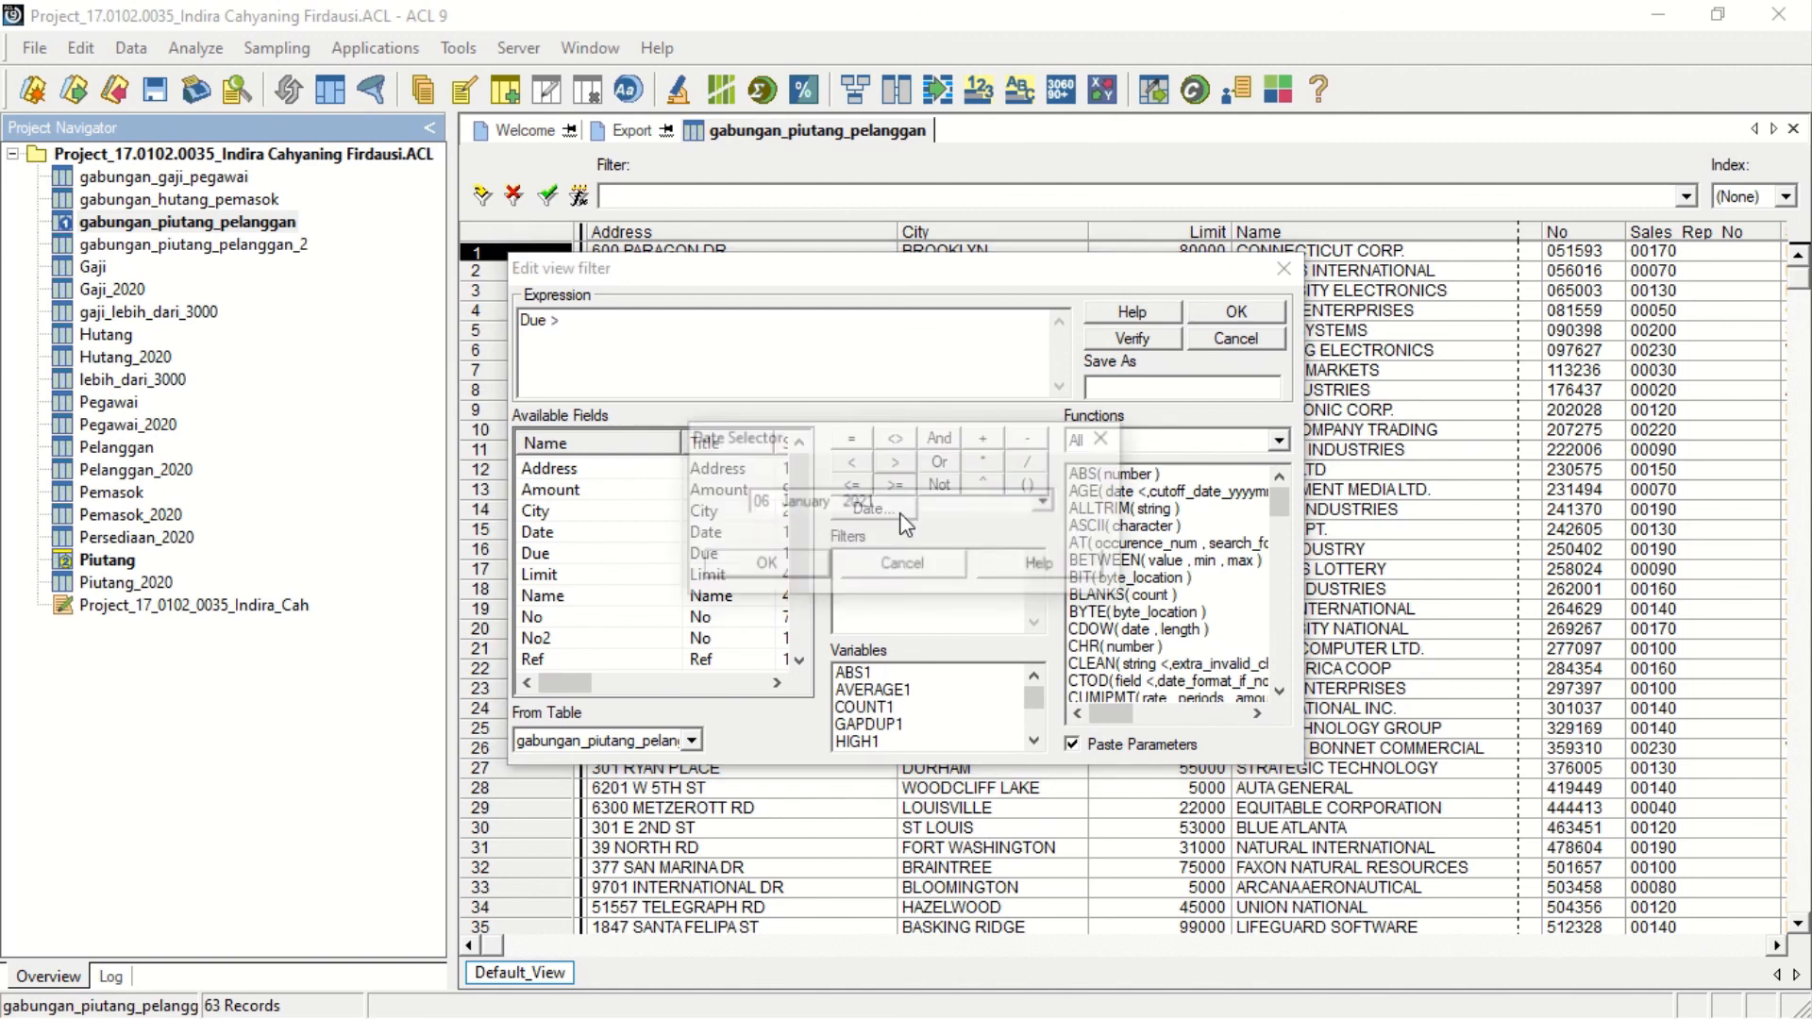
click(875, 510)
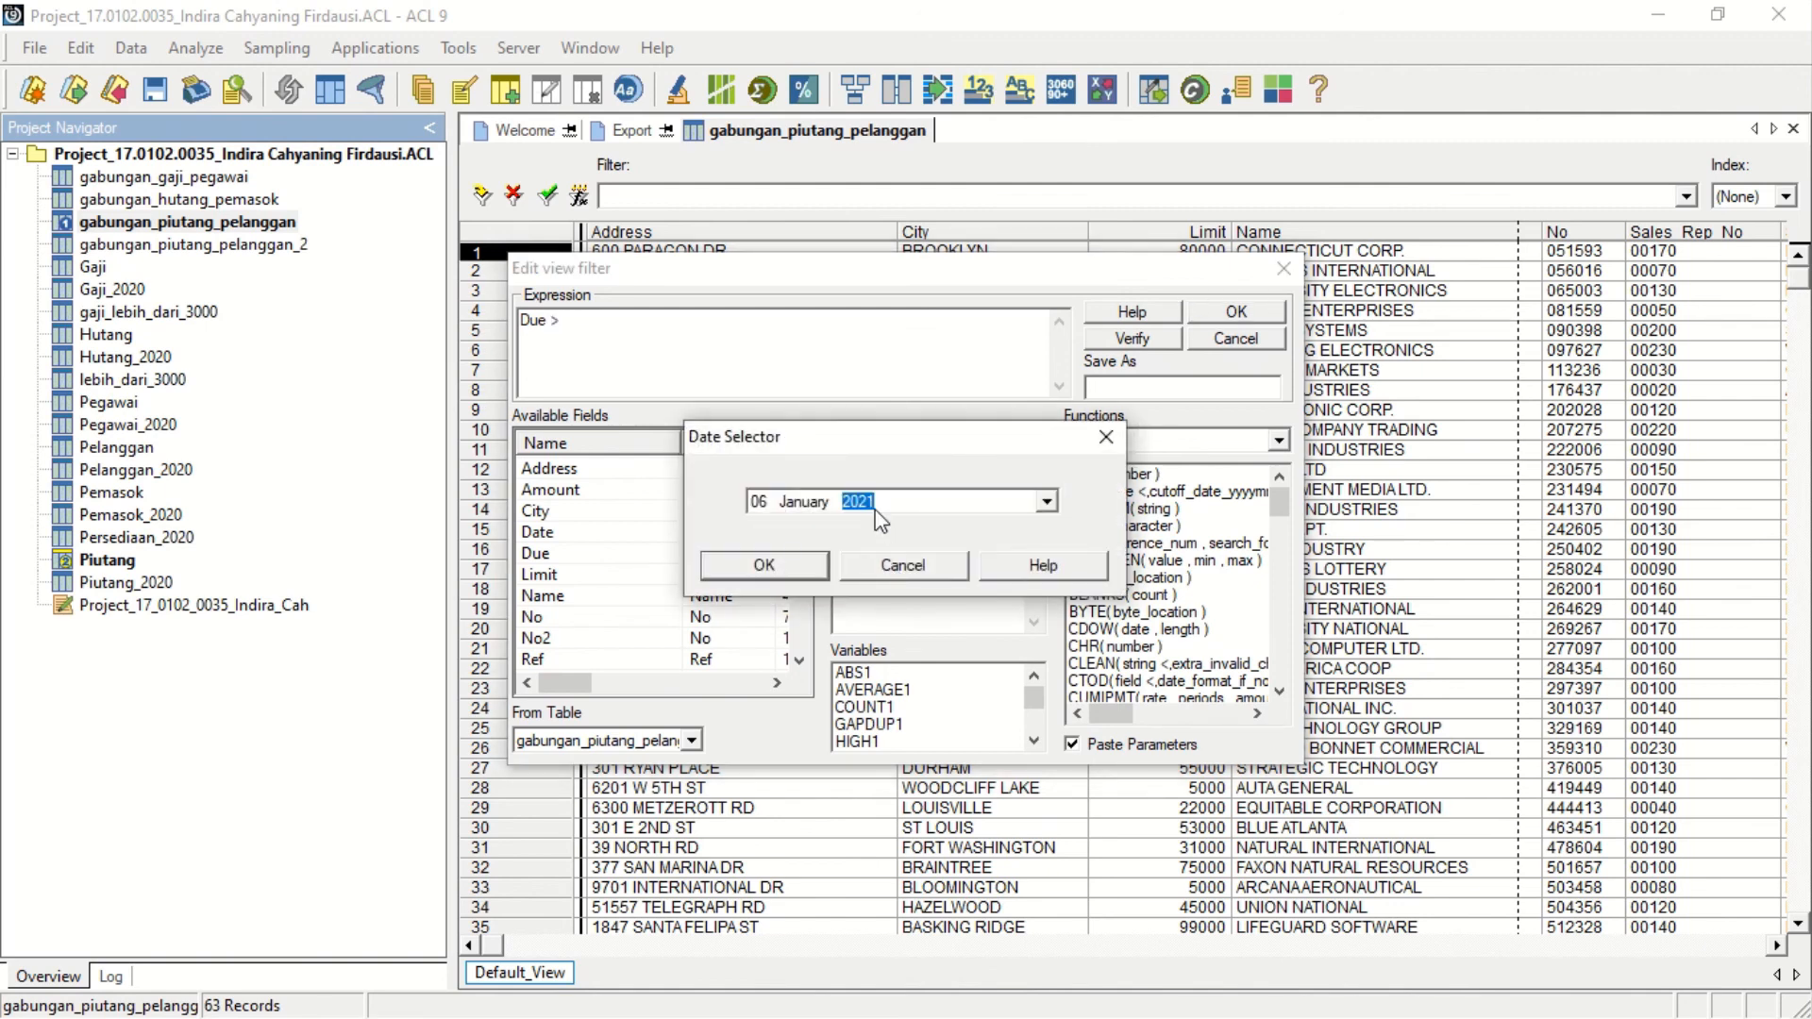
text(2000)
click(1047, 509)
click(963, 534)
click(963, 534)
click(963, 534)
click(964, 534)
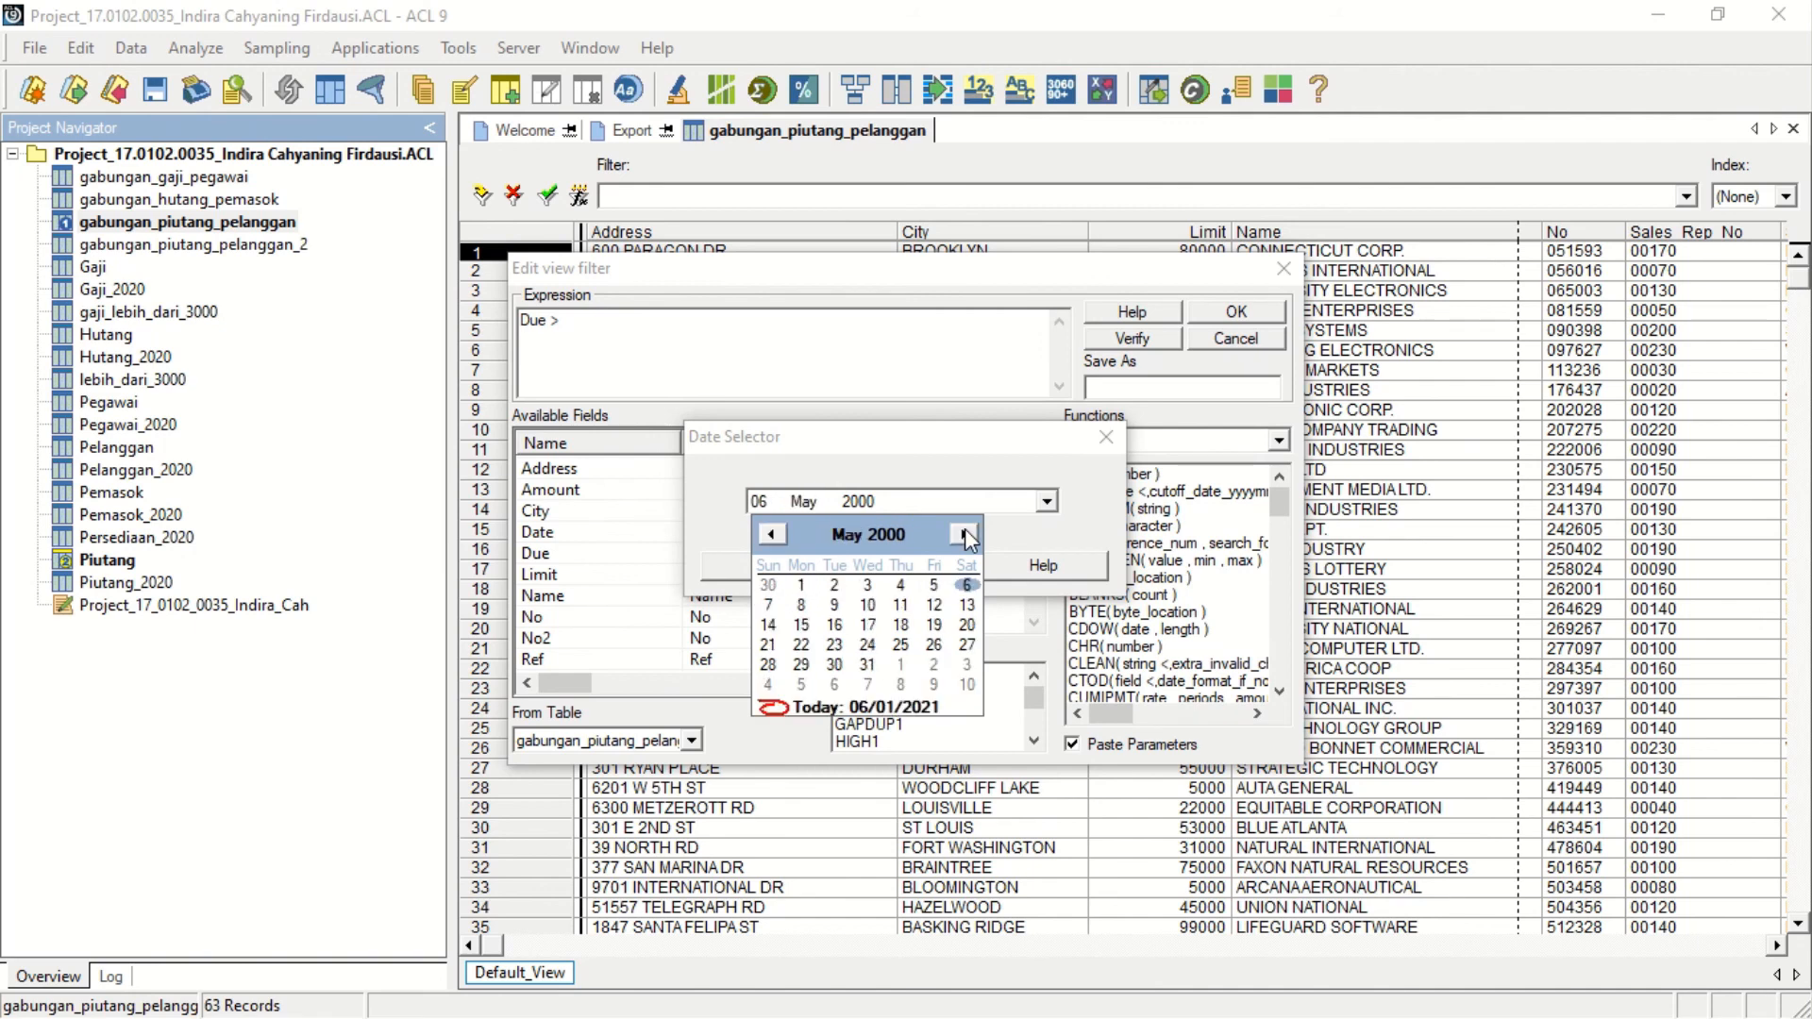
click(963, 534)
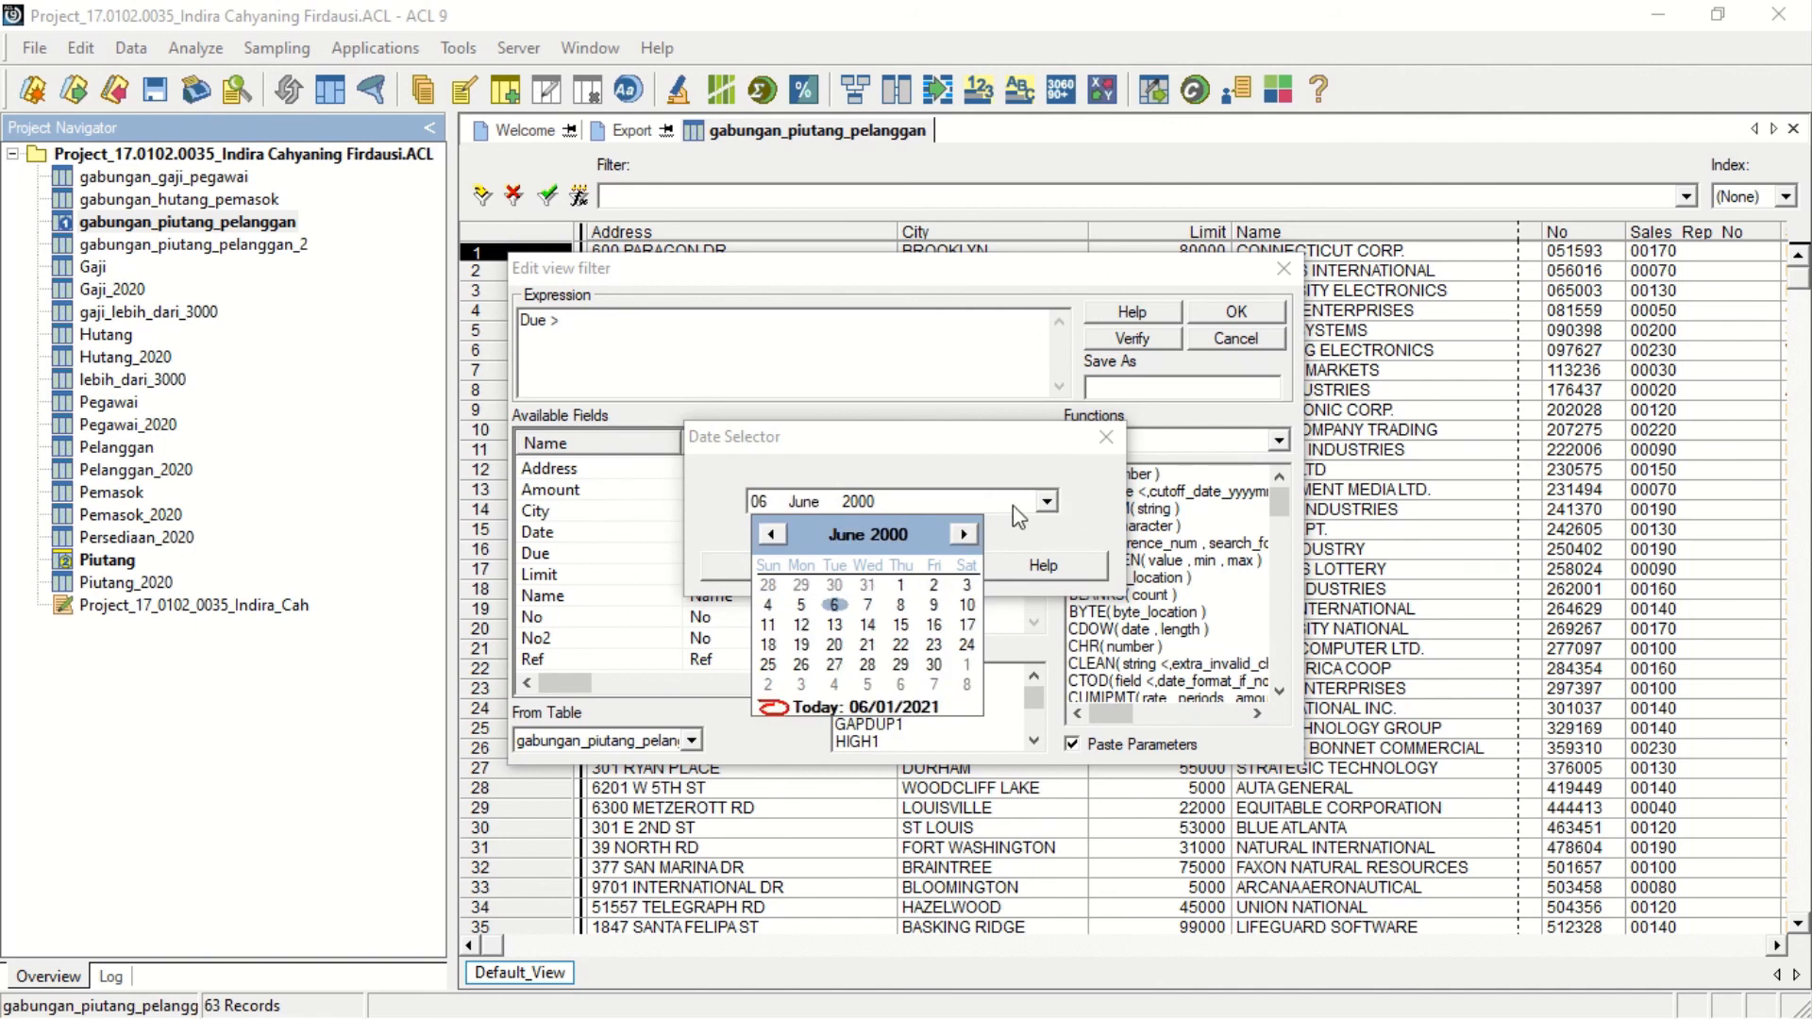
click(1044, 519)
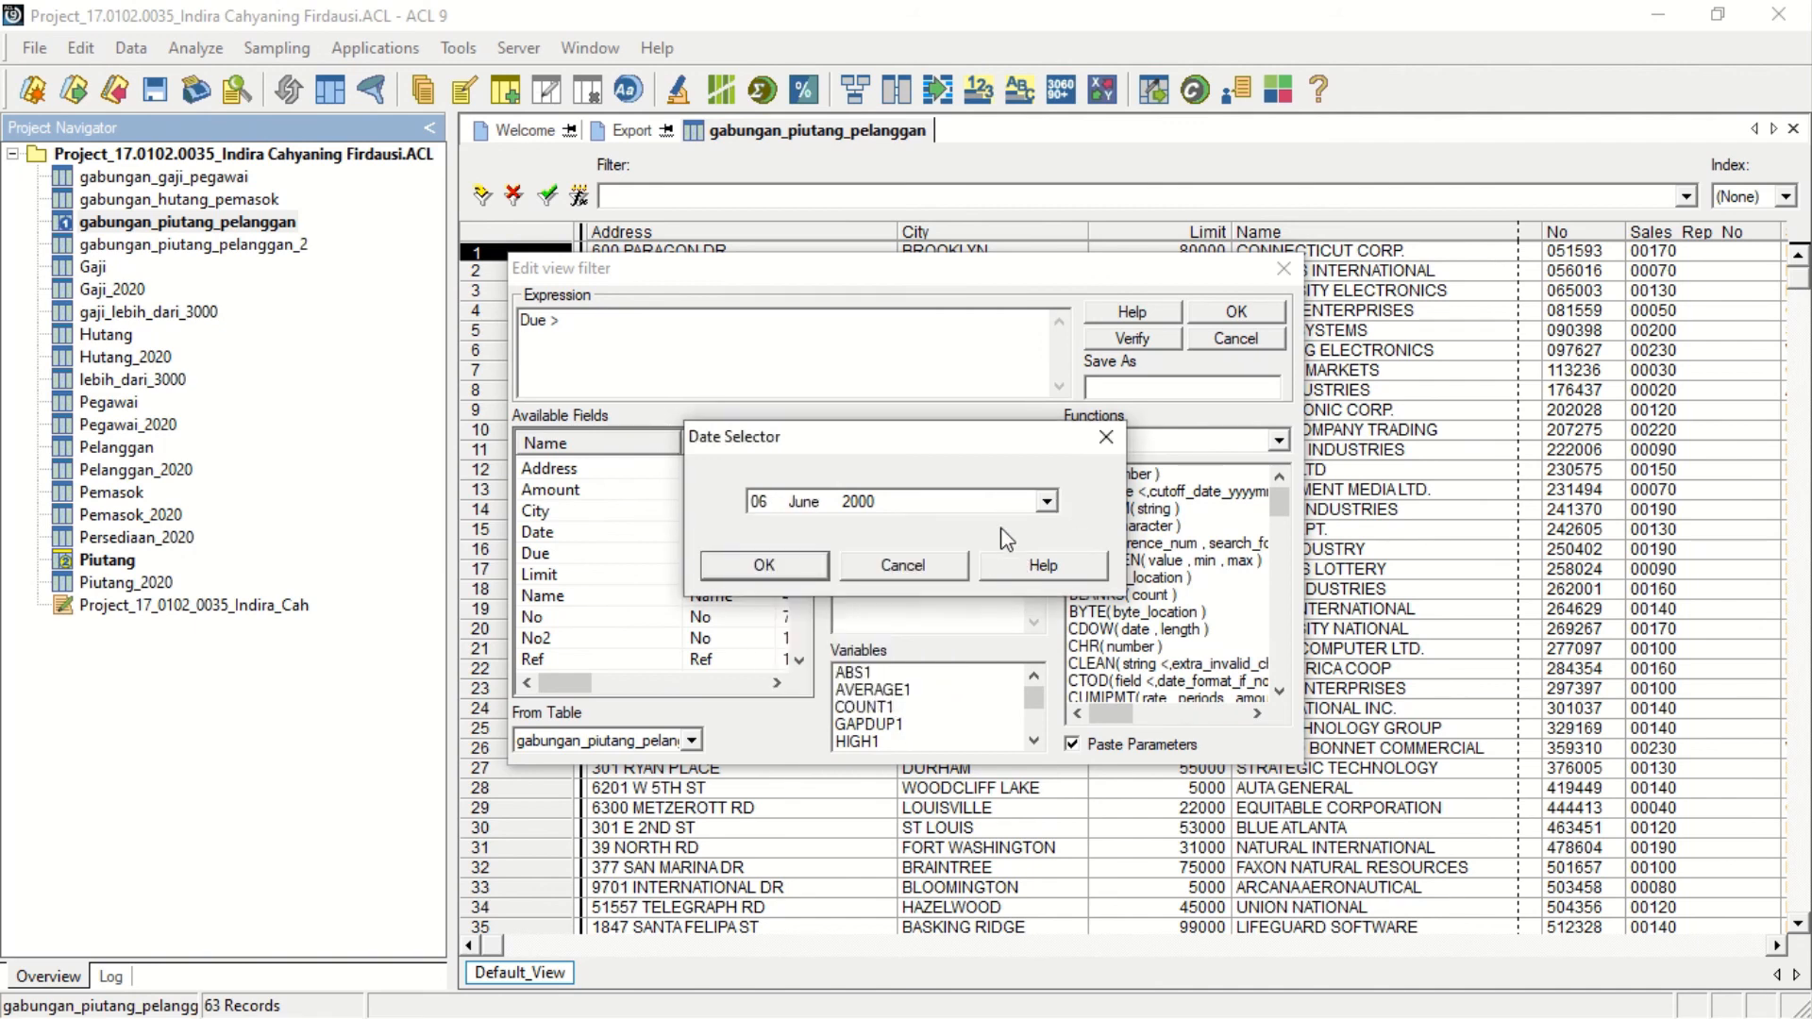
click(792, 568)
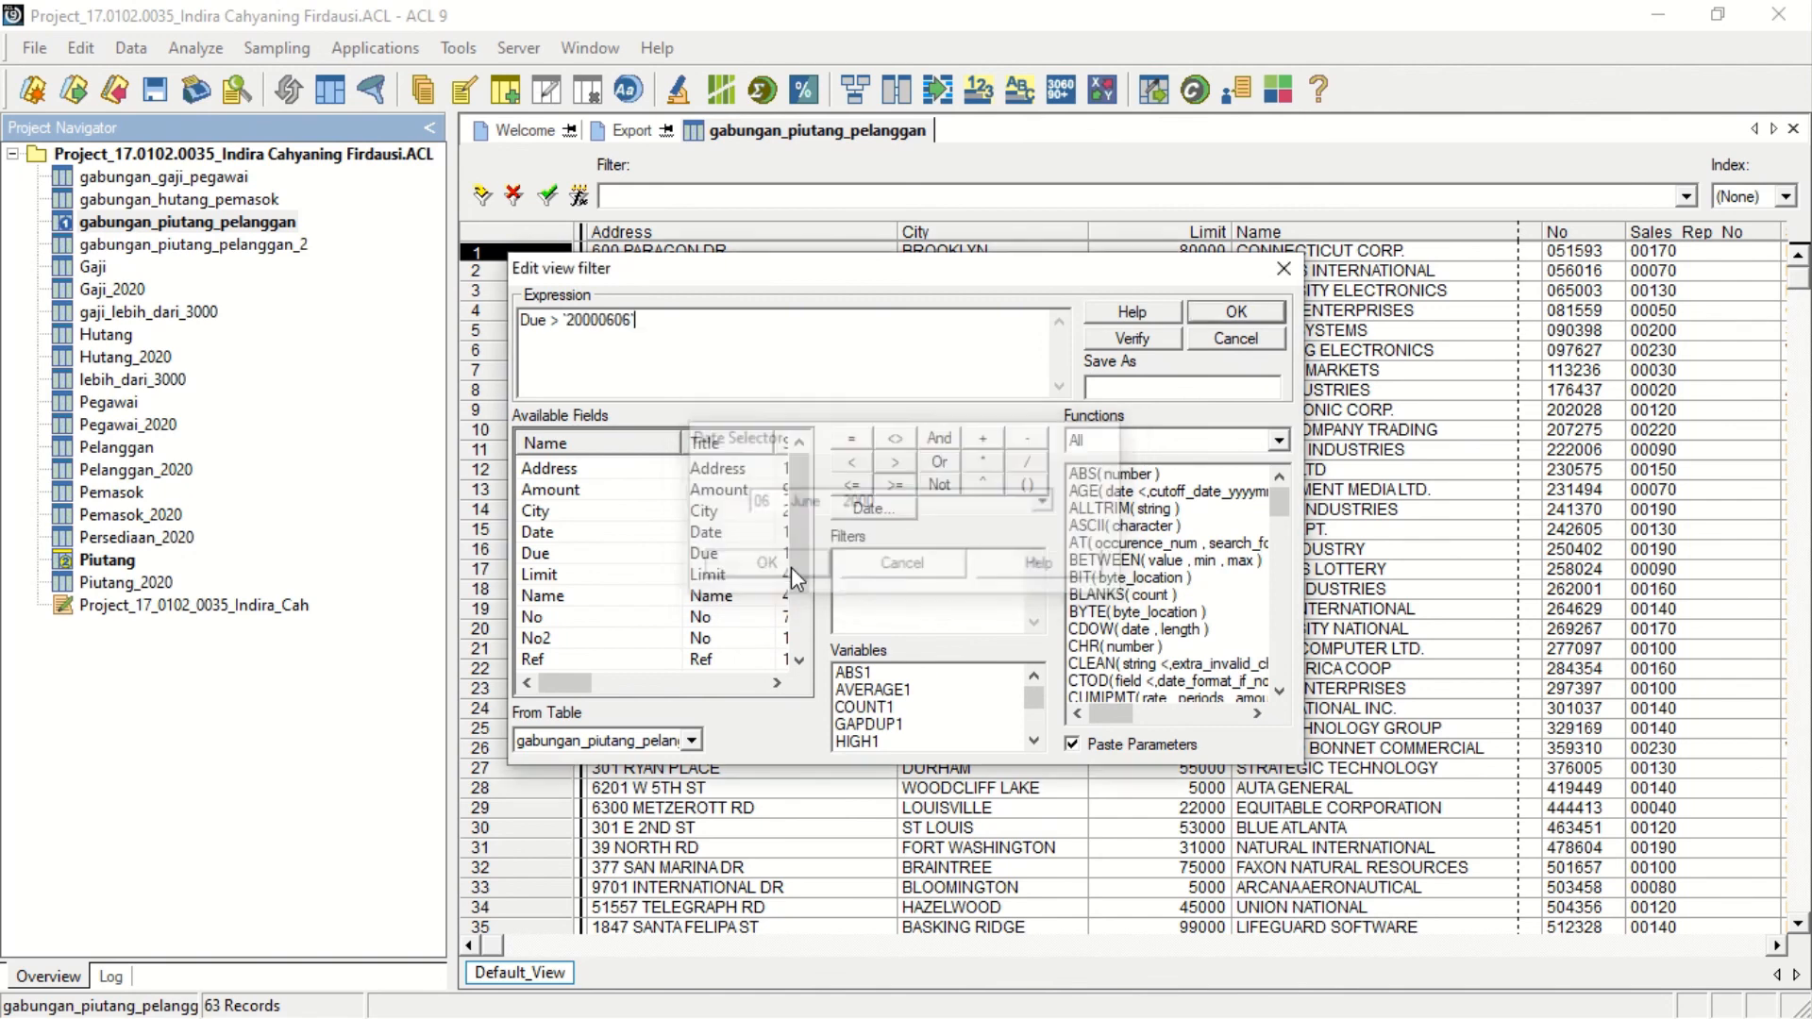
Verify the expression Due > `20000606` and apply it as the view filter.
click(1144, 335)
click(966, 609)
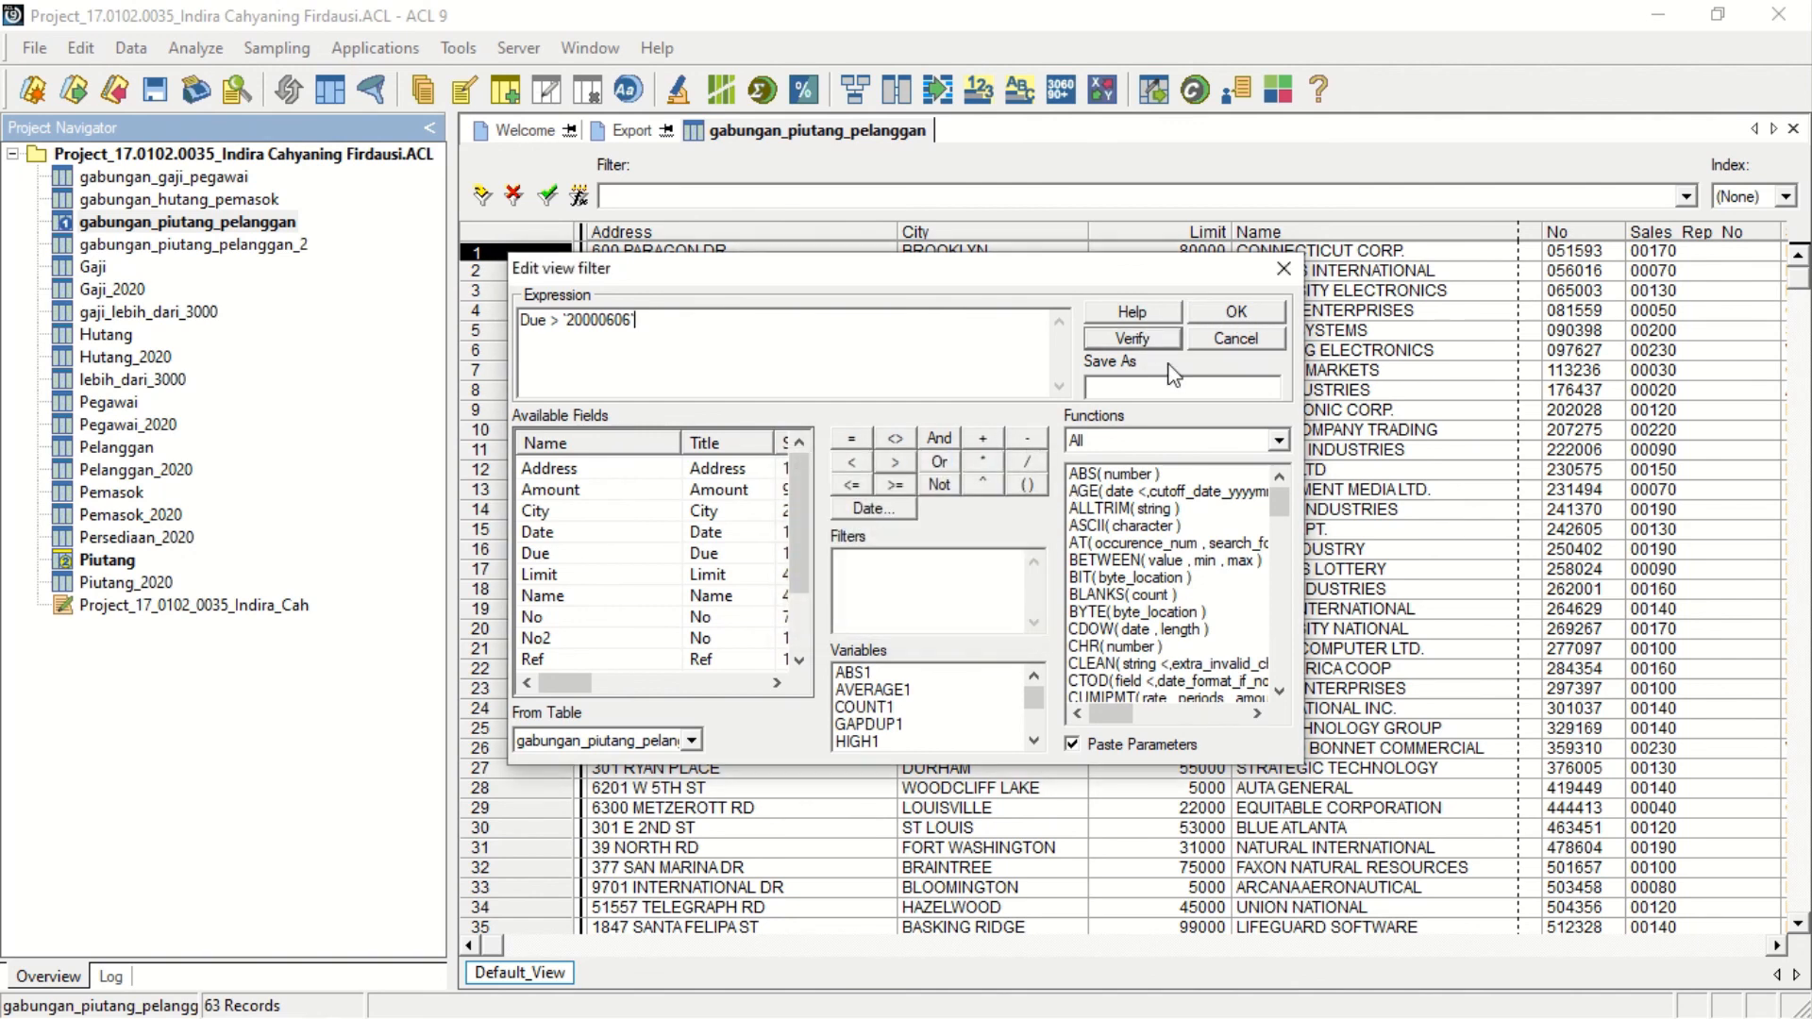
click(1217, 315)
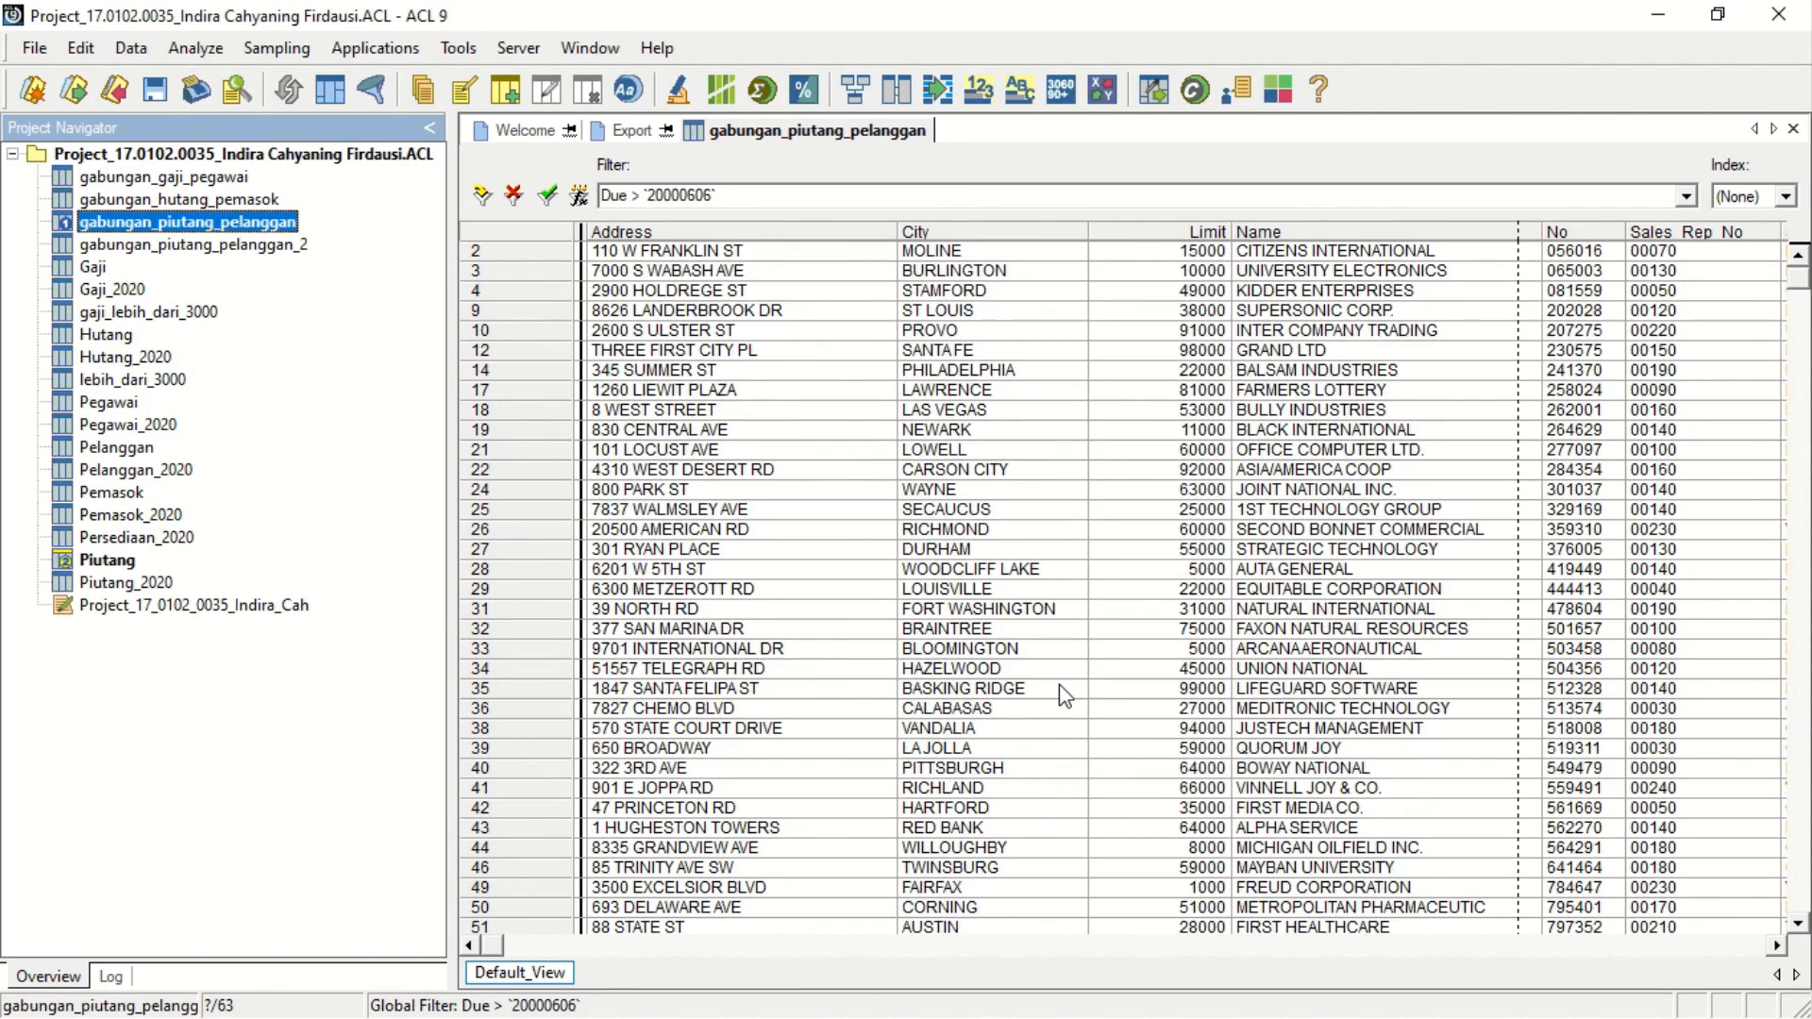
Classify the filtered gabungan_piutang_pelanggan records on the State field and review the resulting table to its end.
click(230, 53)
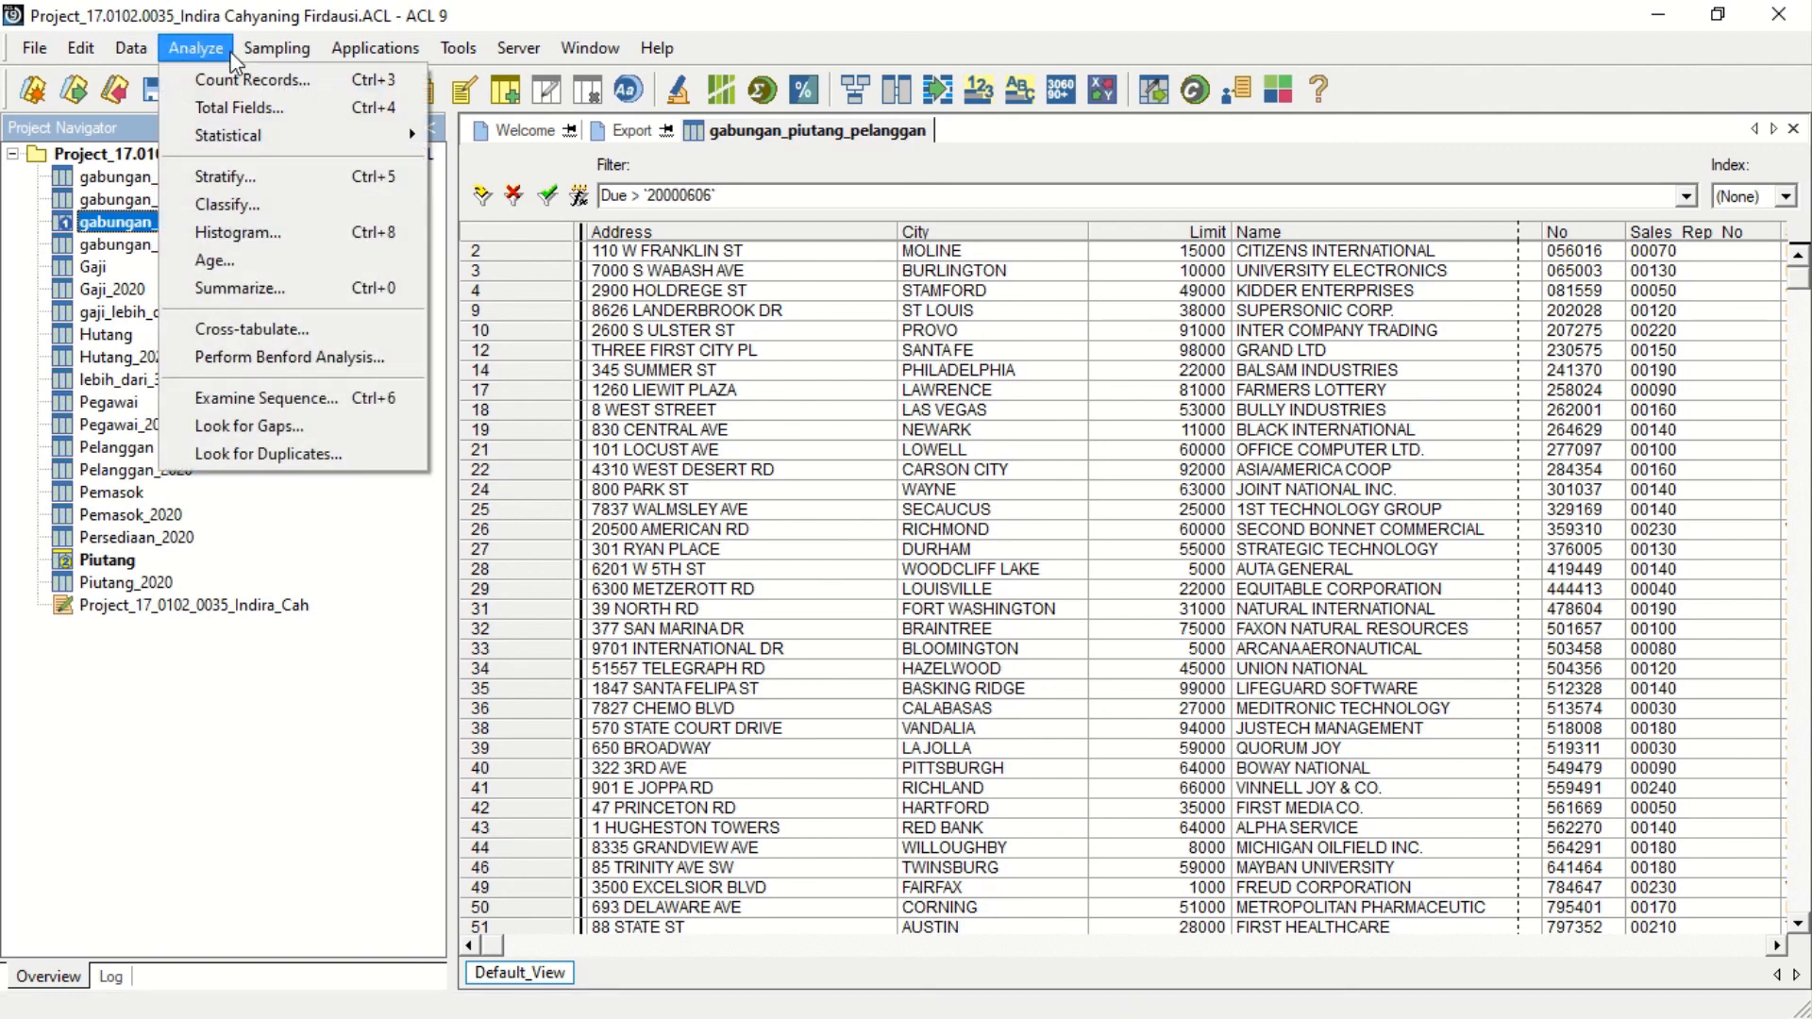
click(241, 208)
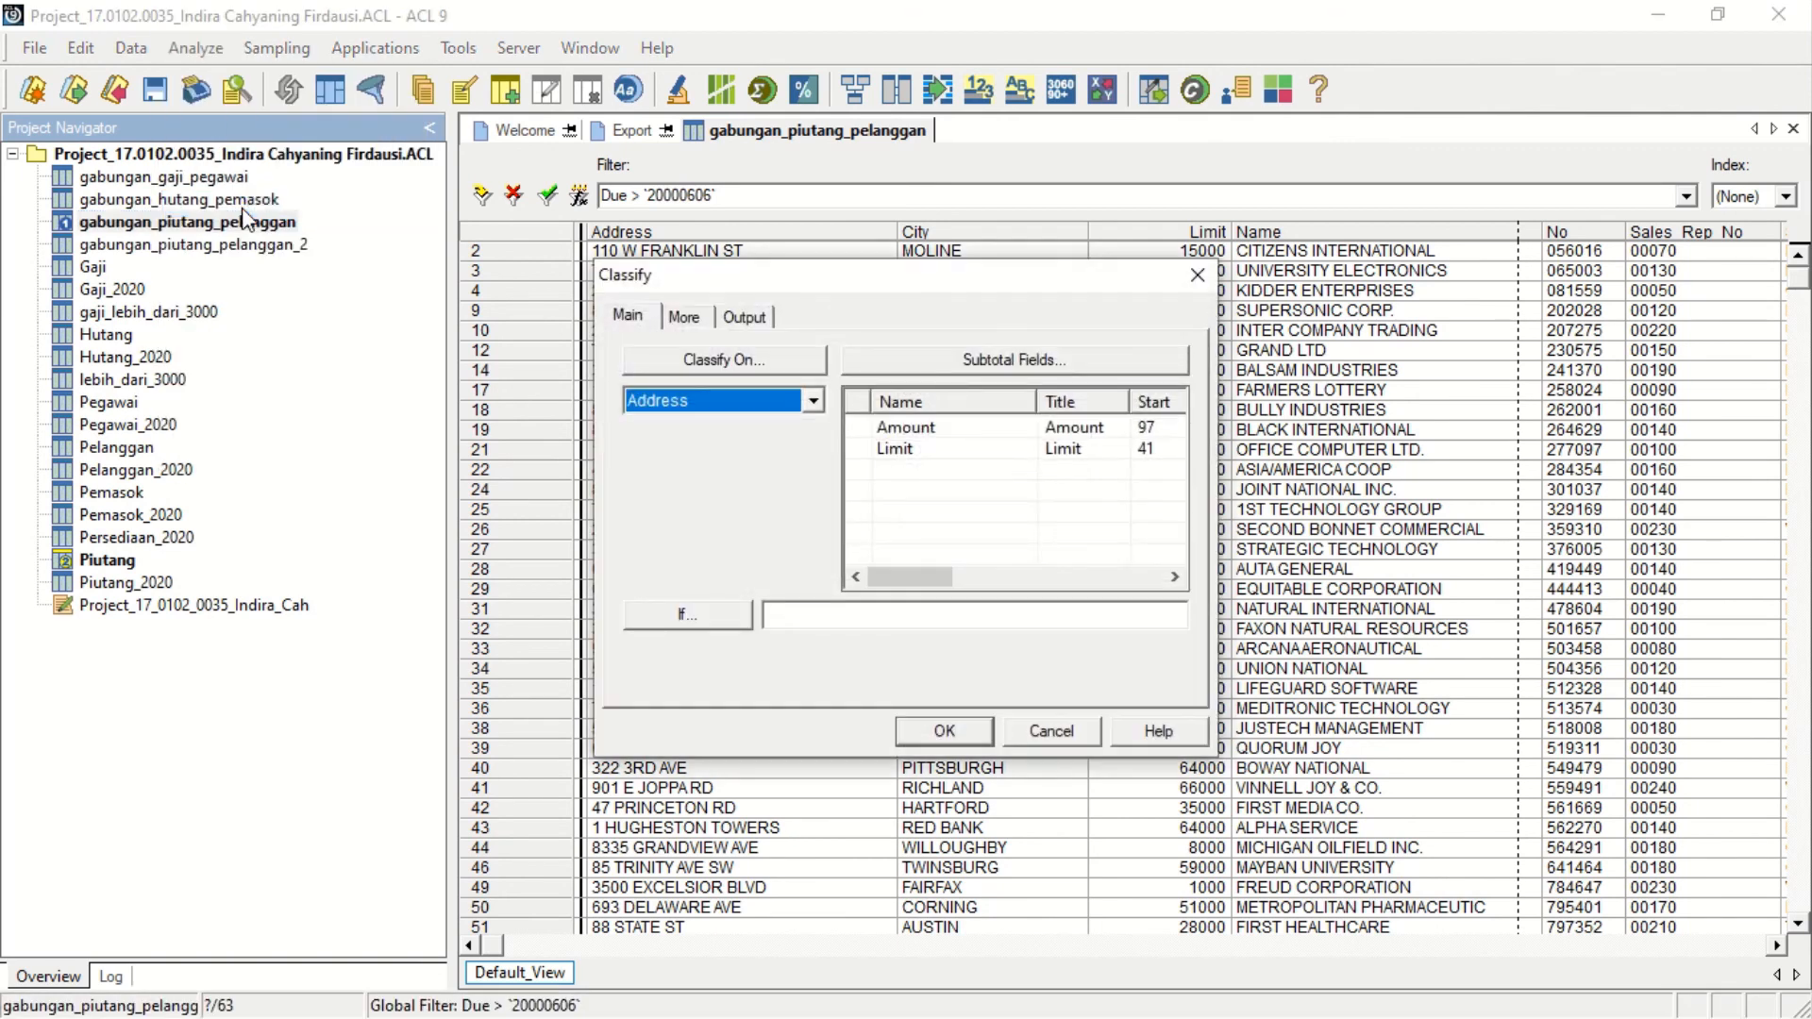
click(635, 351)
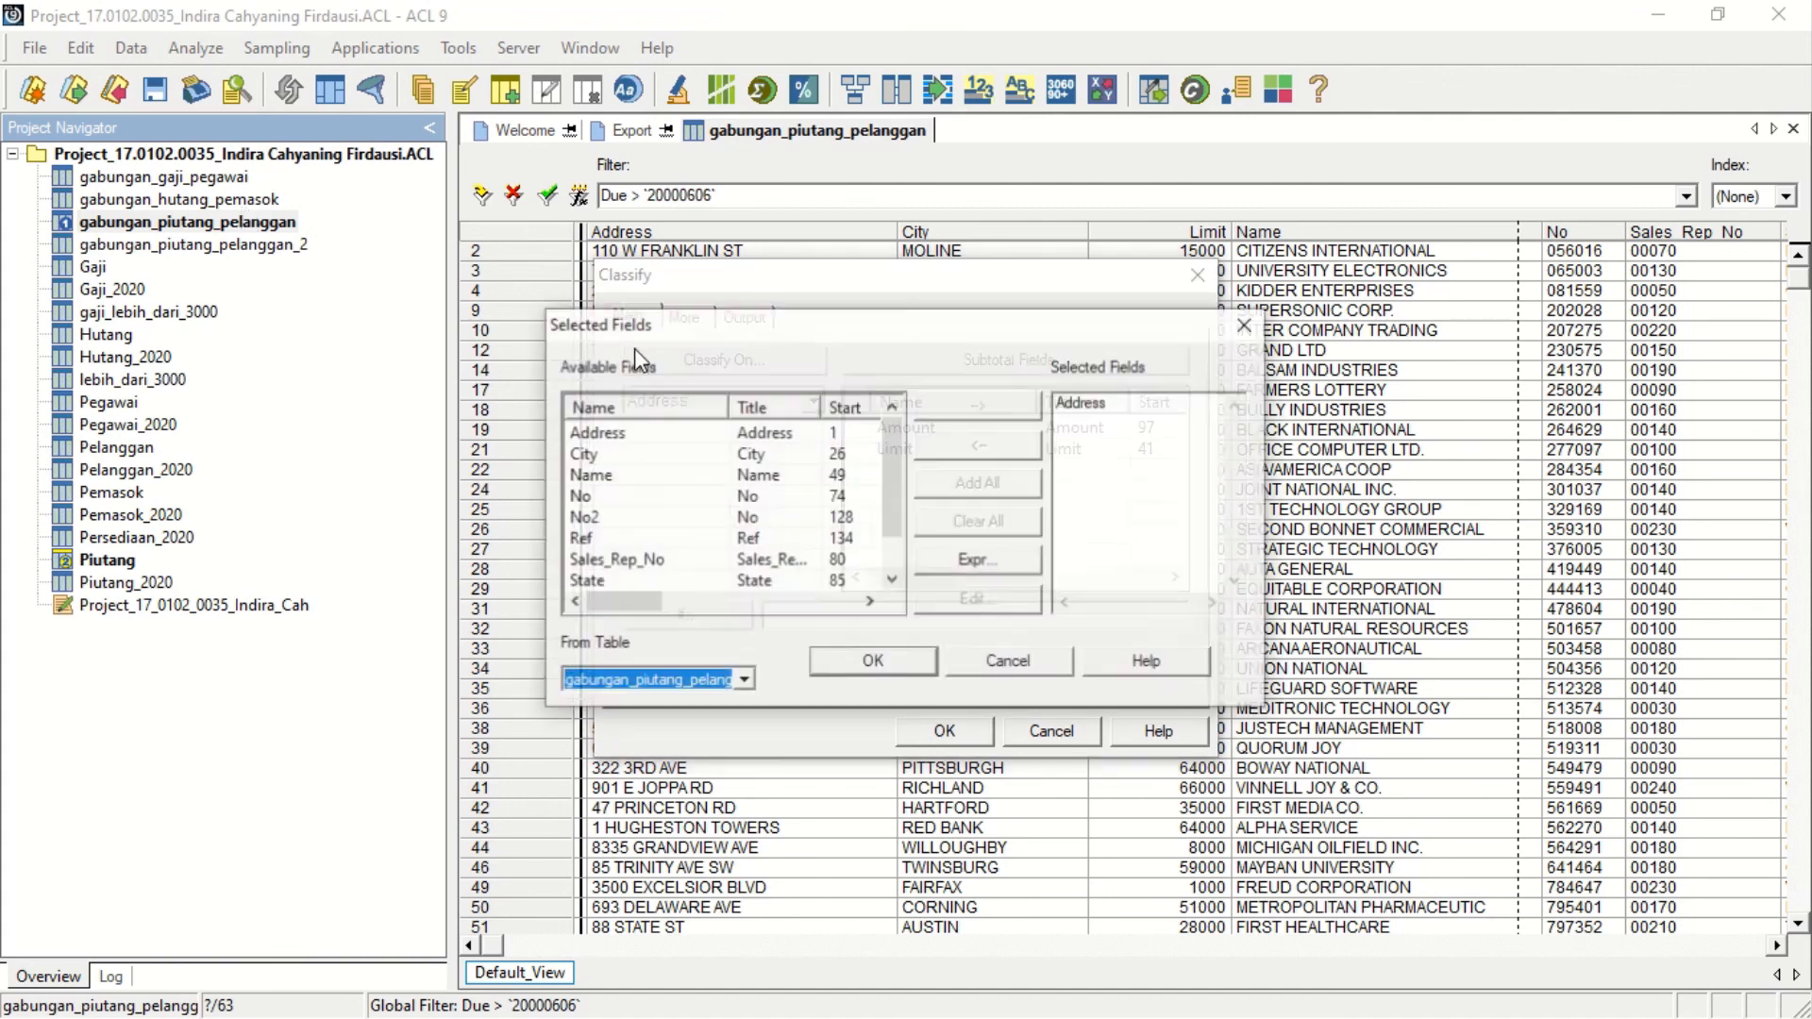
click(610, 581)
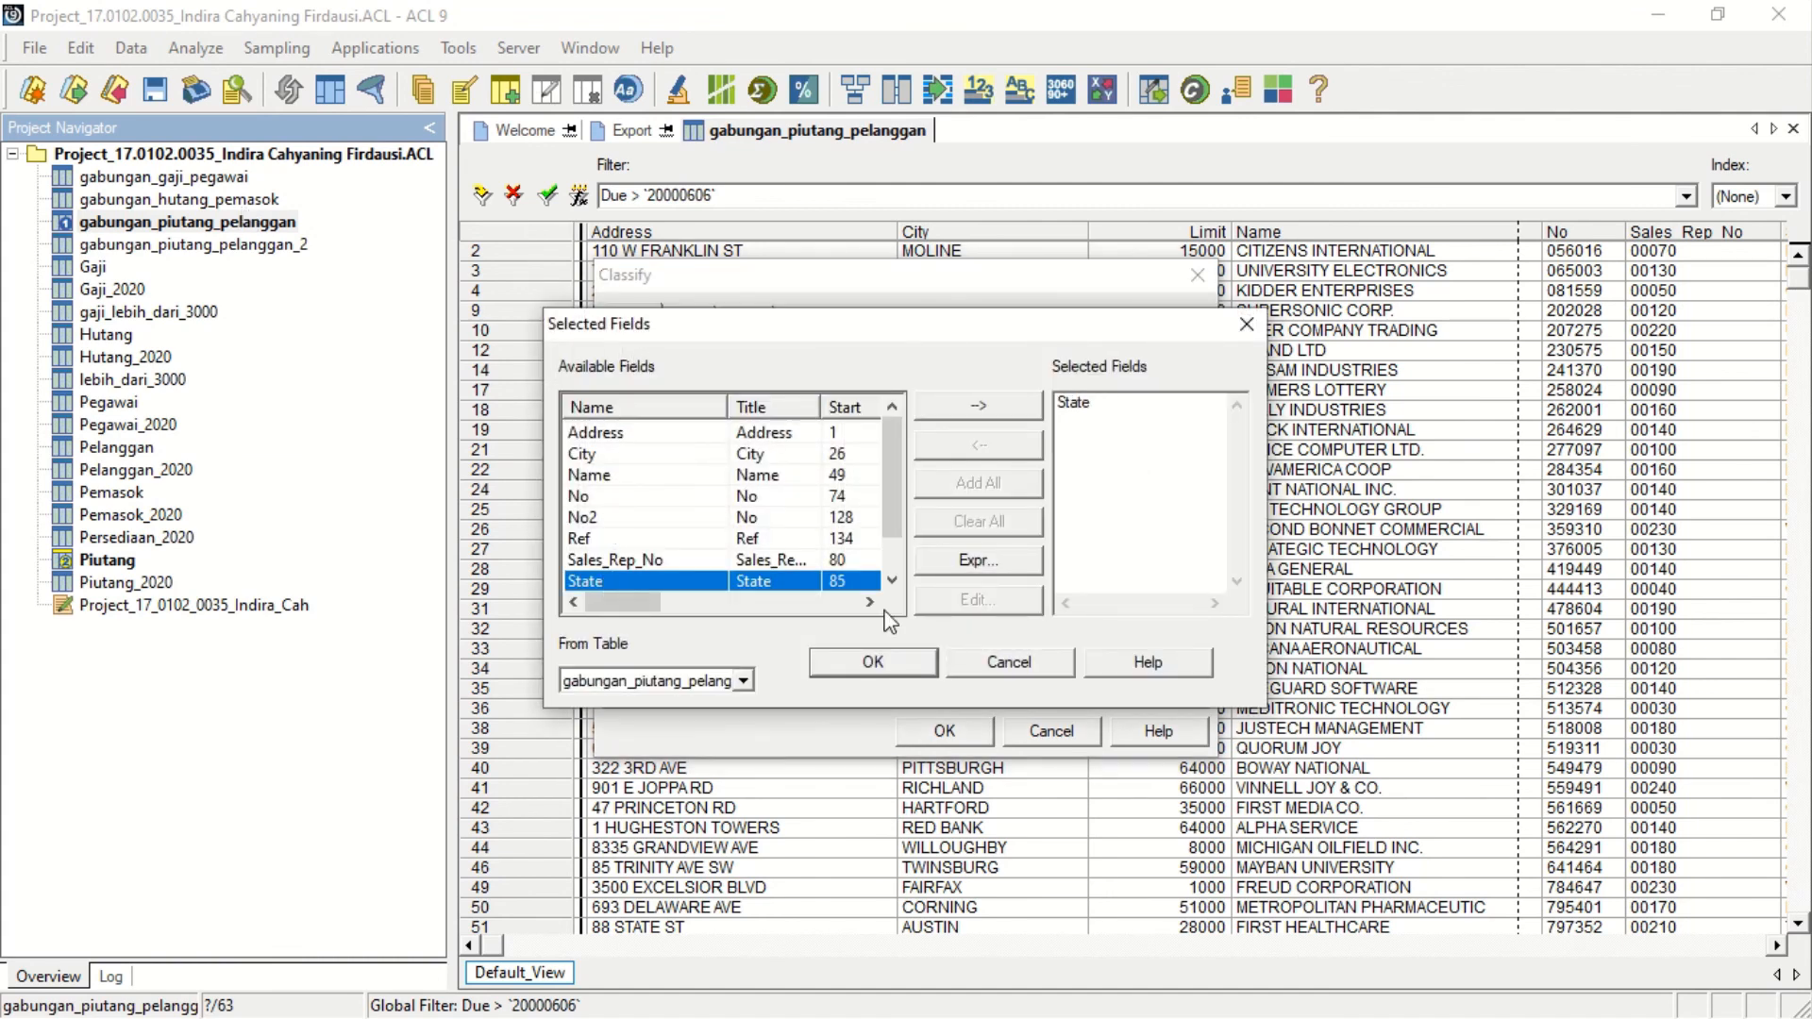
click(889, 666)
click(942, 733)
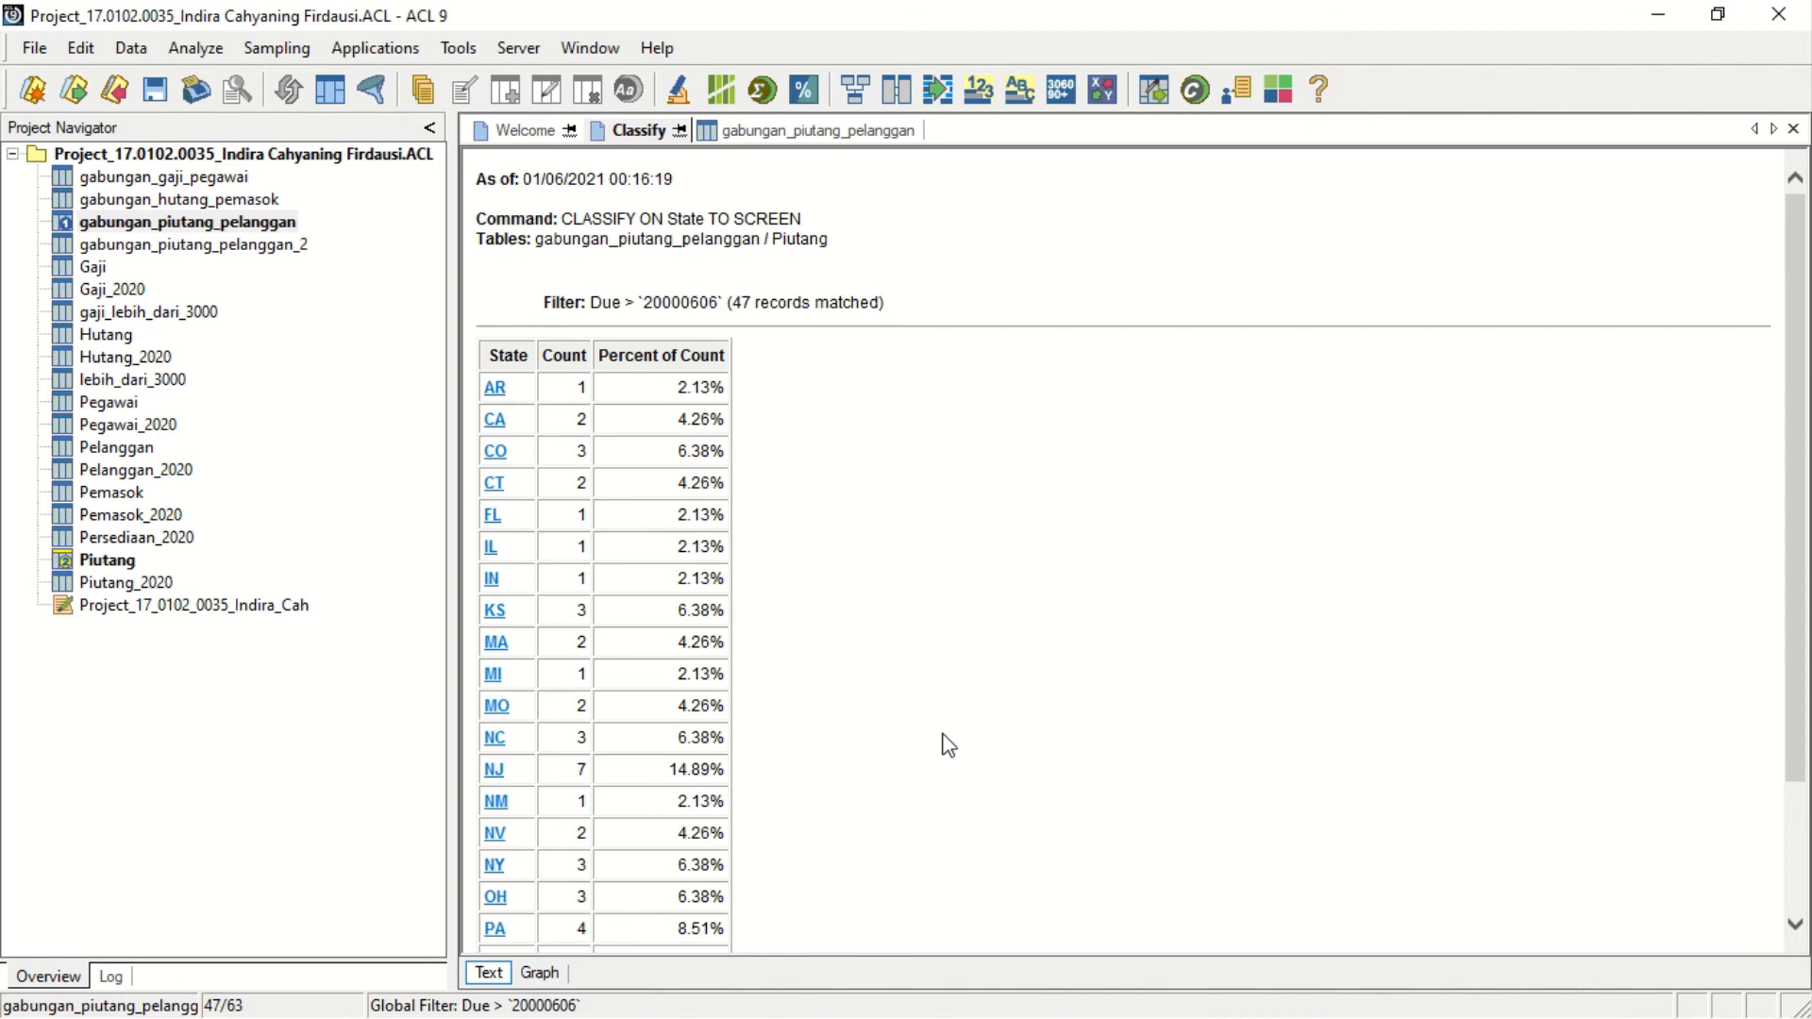
scroll(948, 745, down, 3)
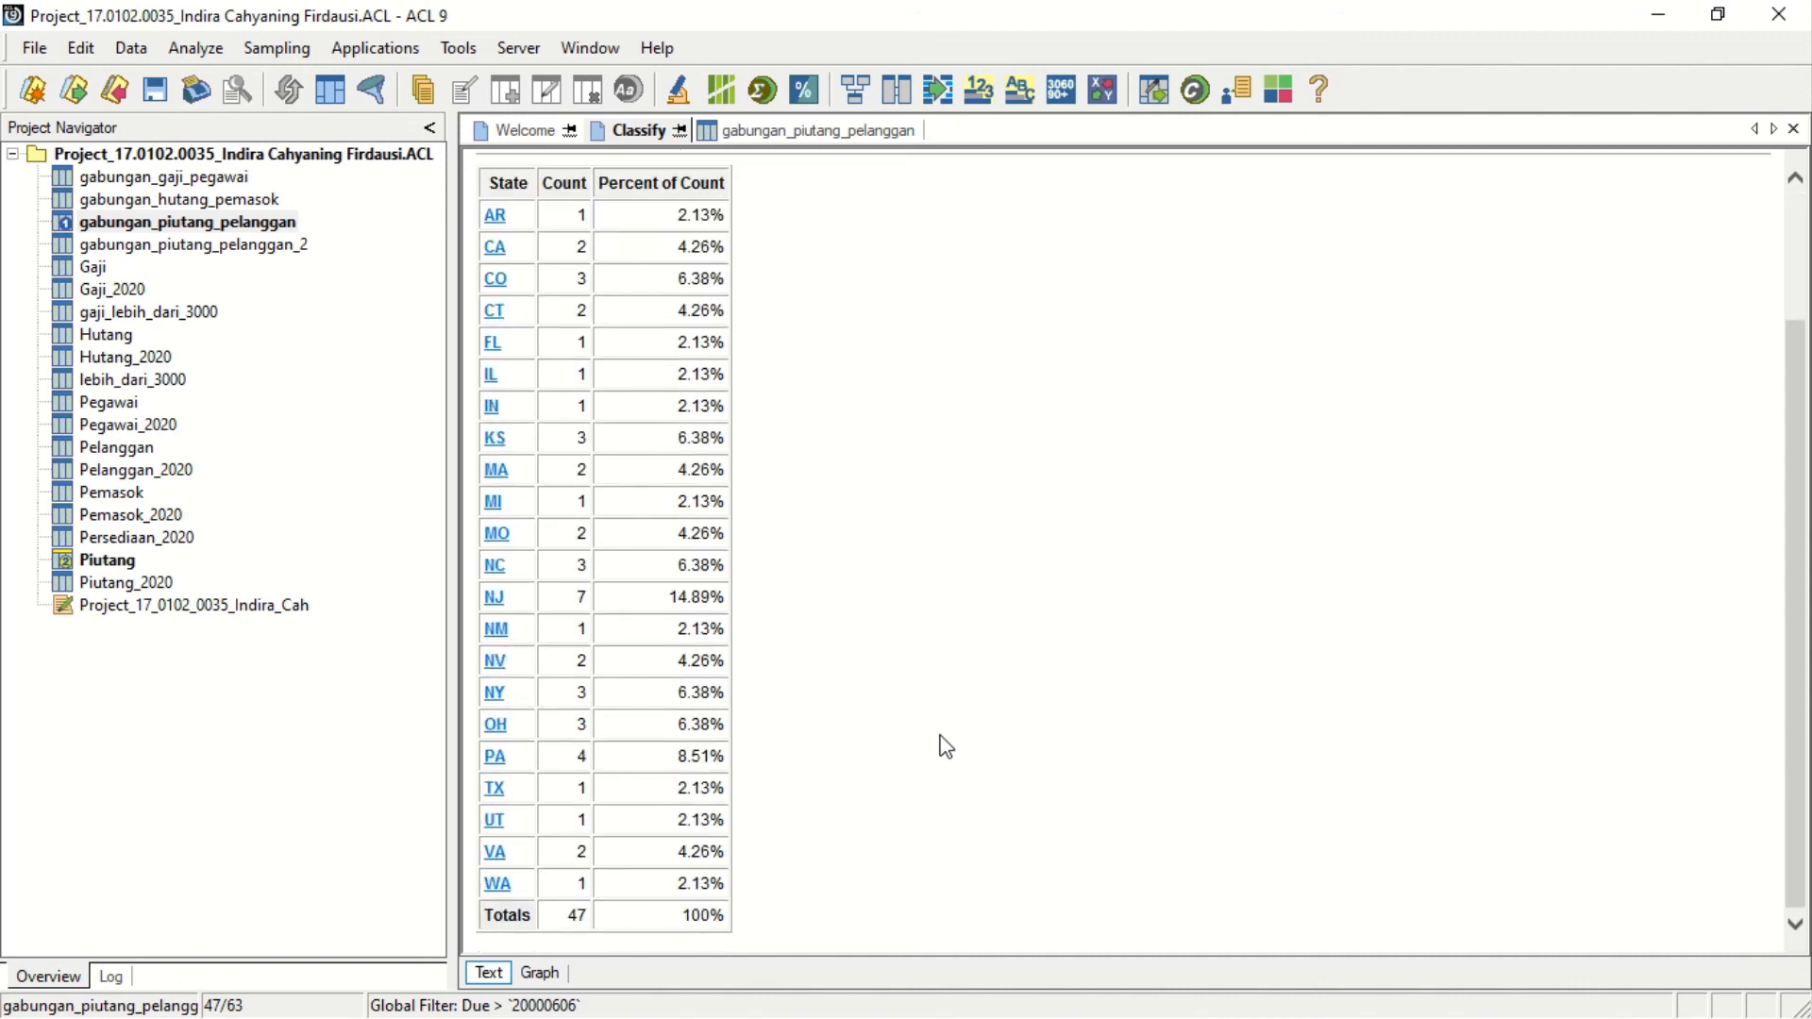
mouse_move(677, 2)
click(724, 76)
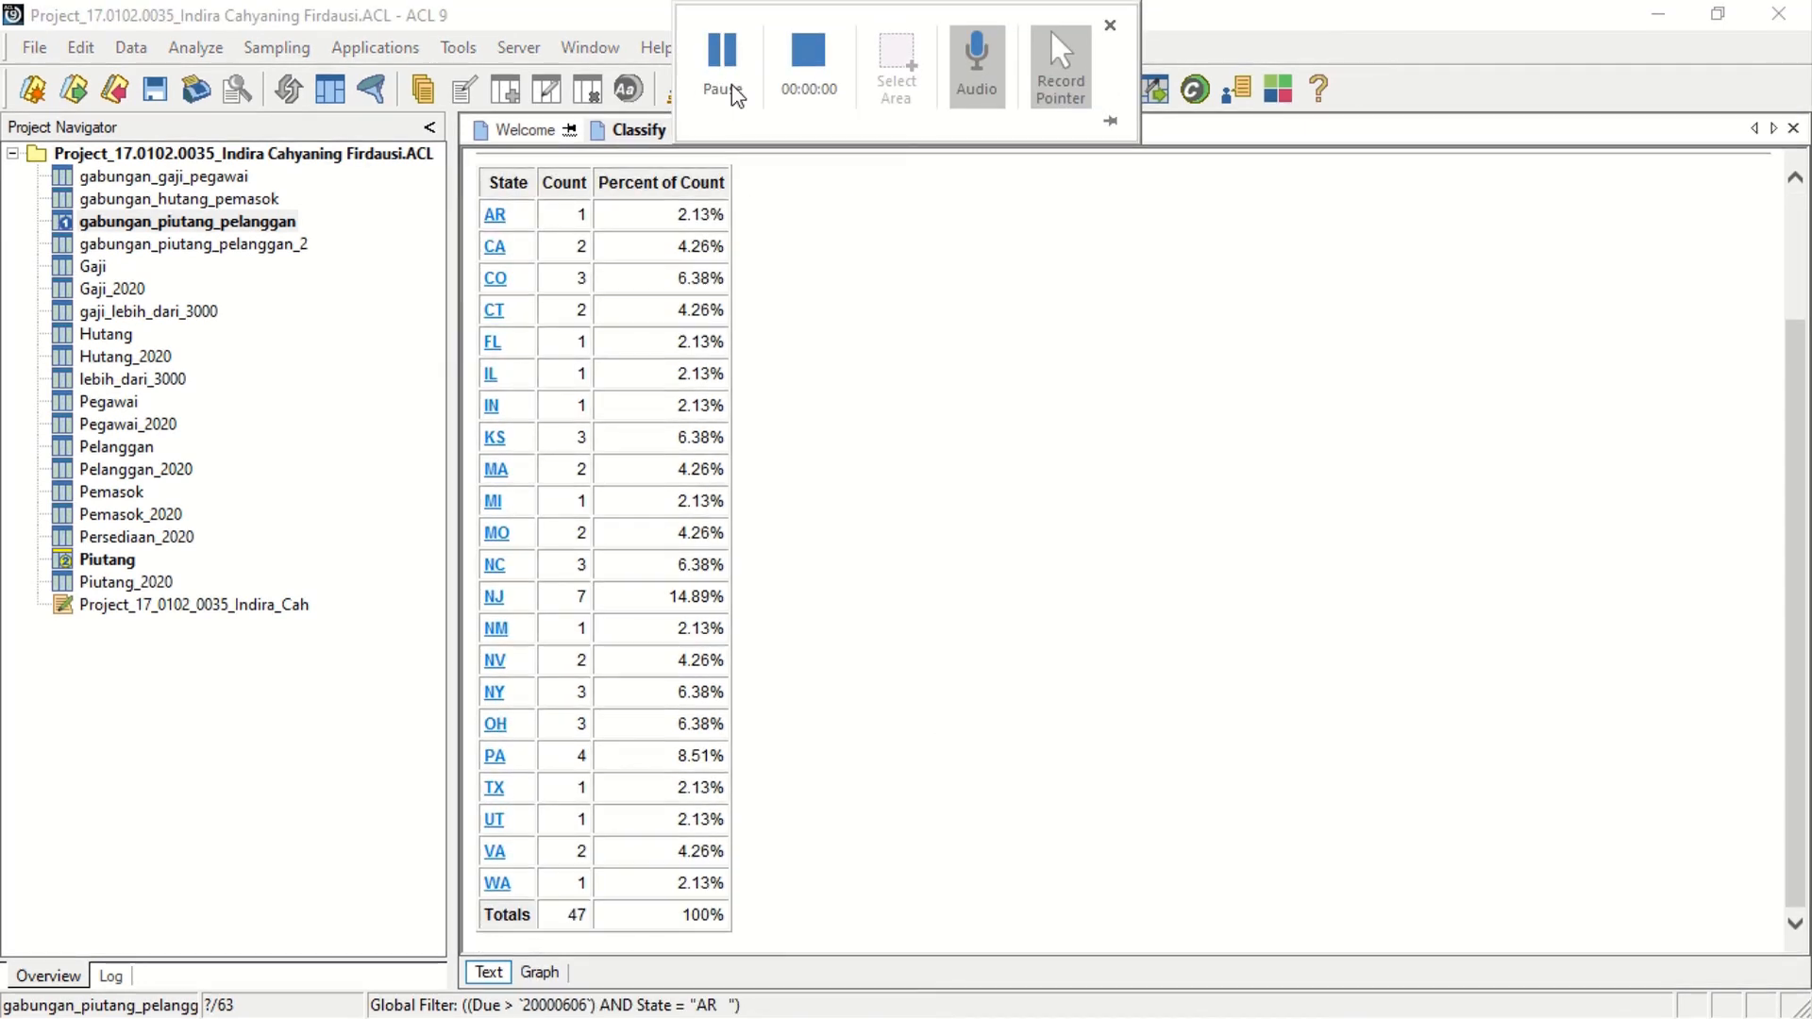